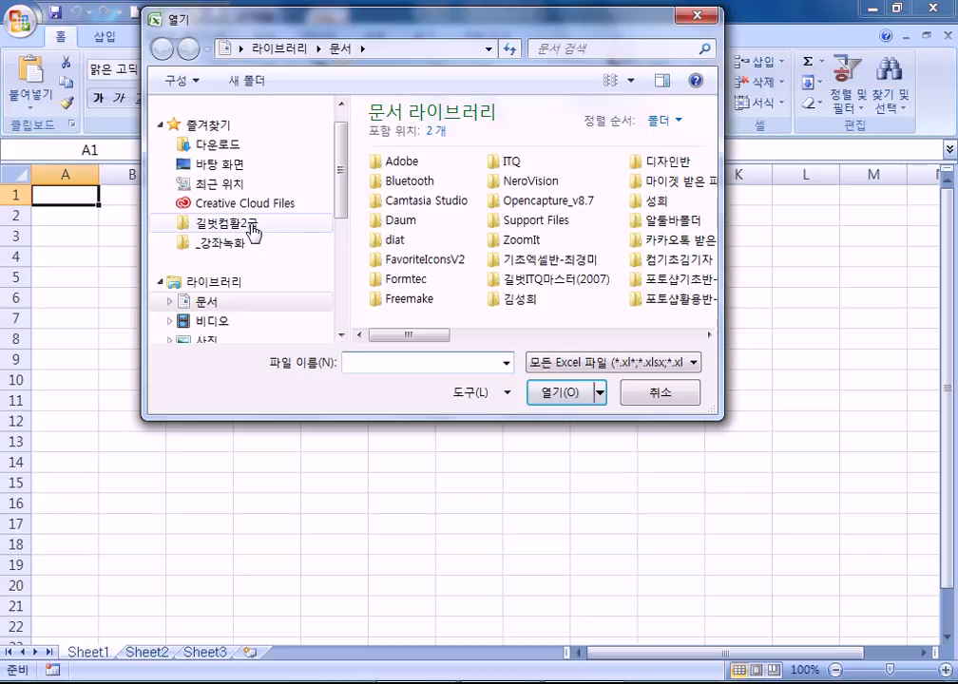
Try to open 02 14년1회2급F형.xlsm from the 05 최신기출문제 folder inside 길벗컴활2급, entering the workbook password.
left_click(249, 224)
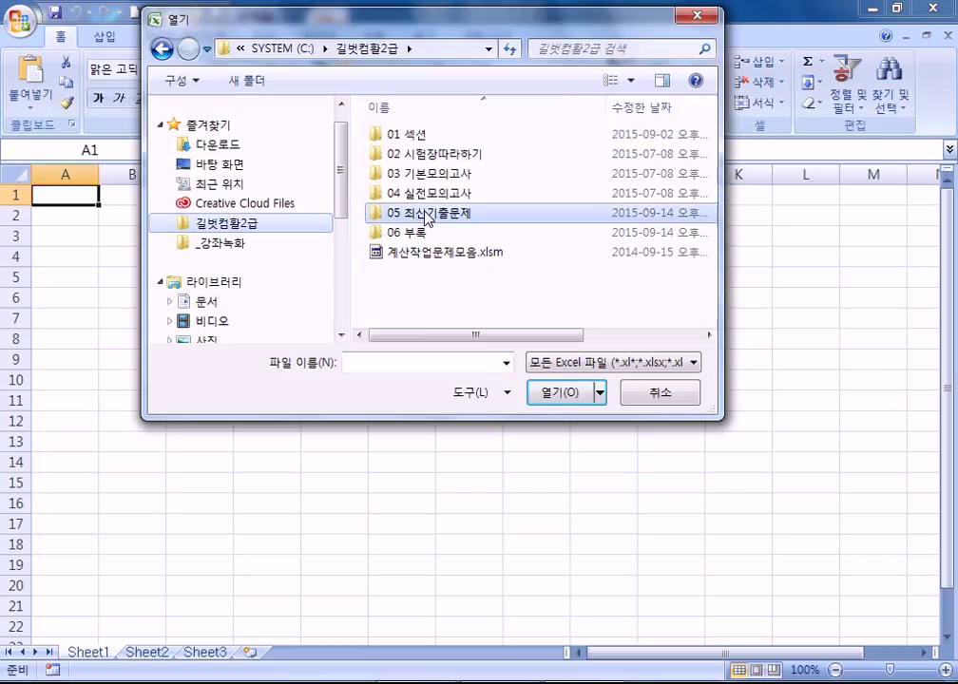
double_click(428, 213)
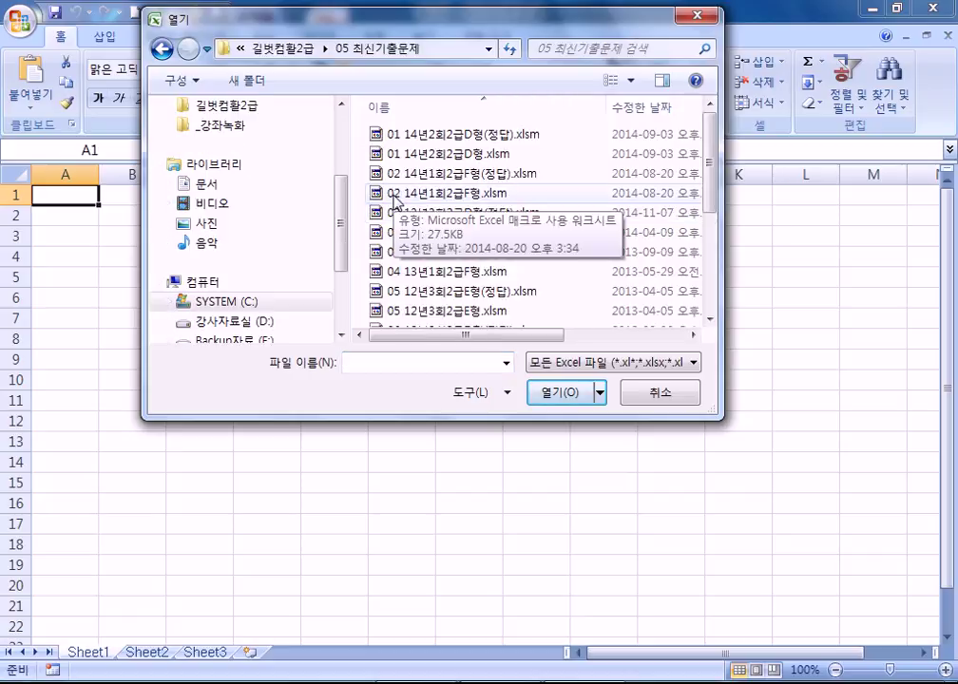
left_click(395, 198)
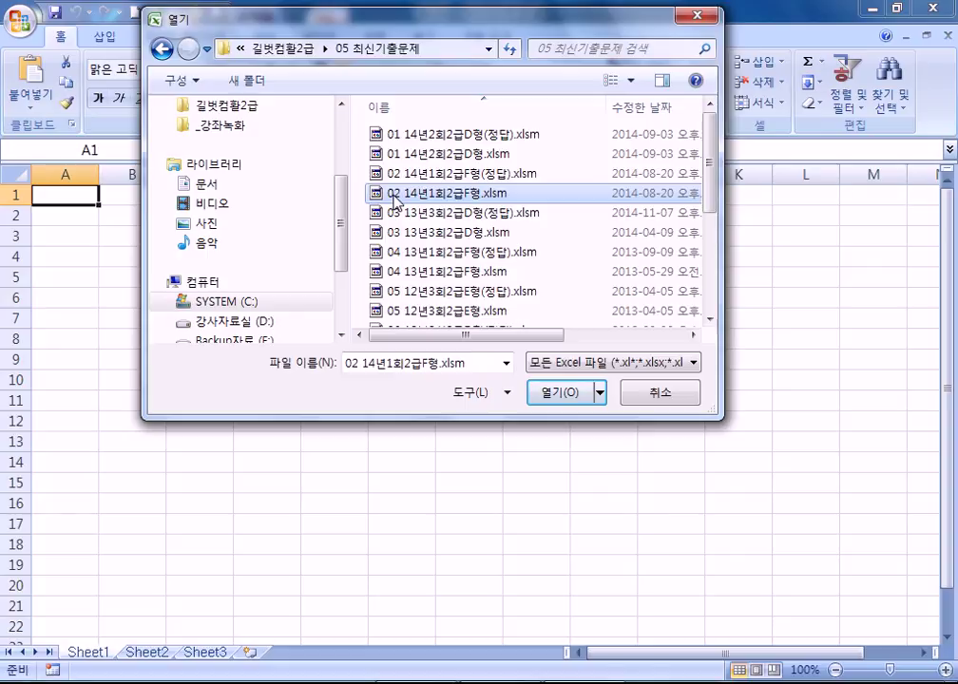
double_click(396, 198)
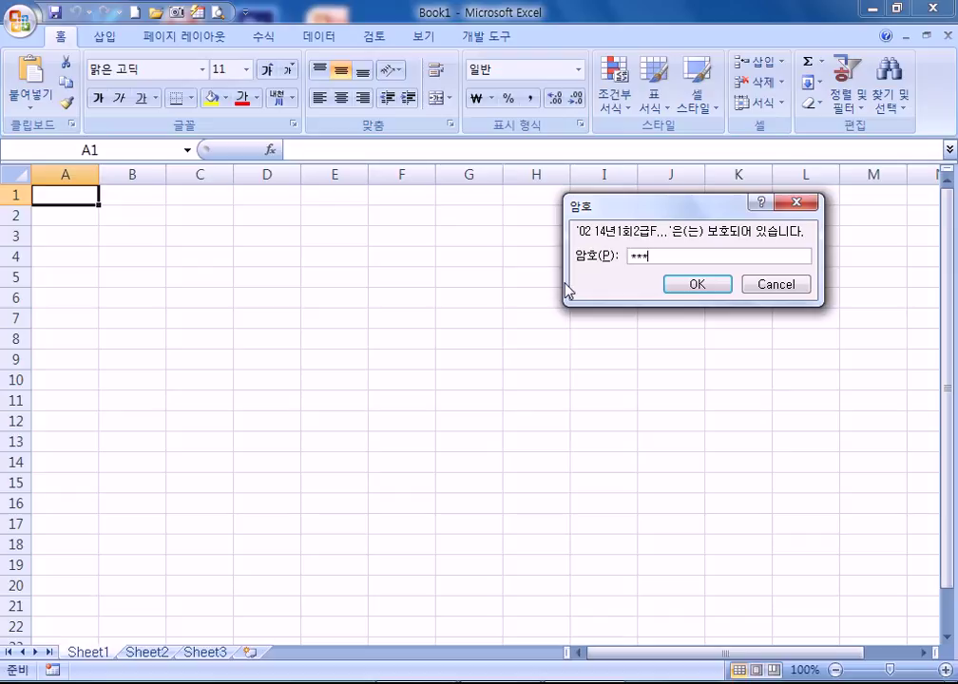
key("Return")
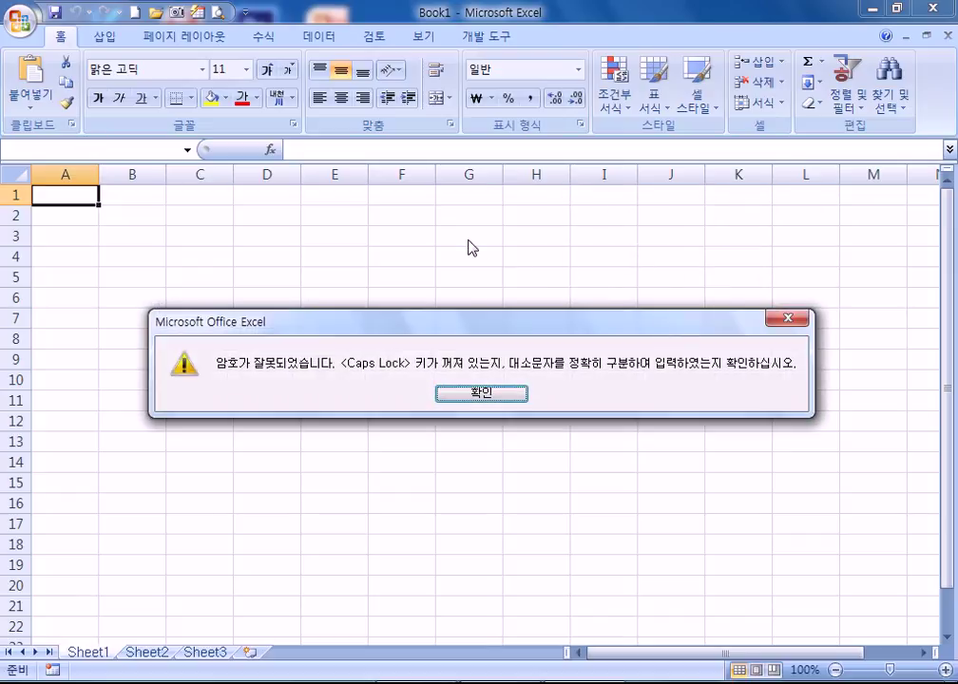
left_click(483, 389)
Open 02 14년1회2급F형.xlsm again and enter the workbook password.
left_click(19, 19)
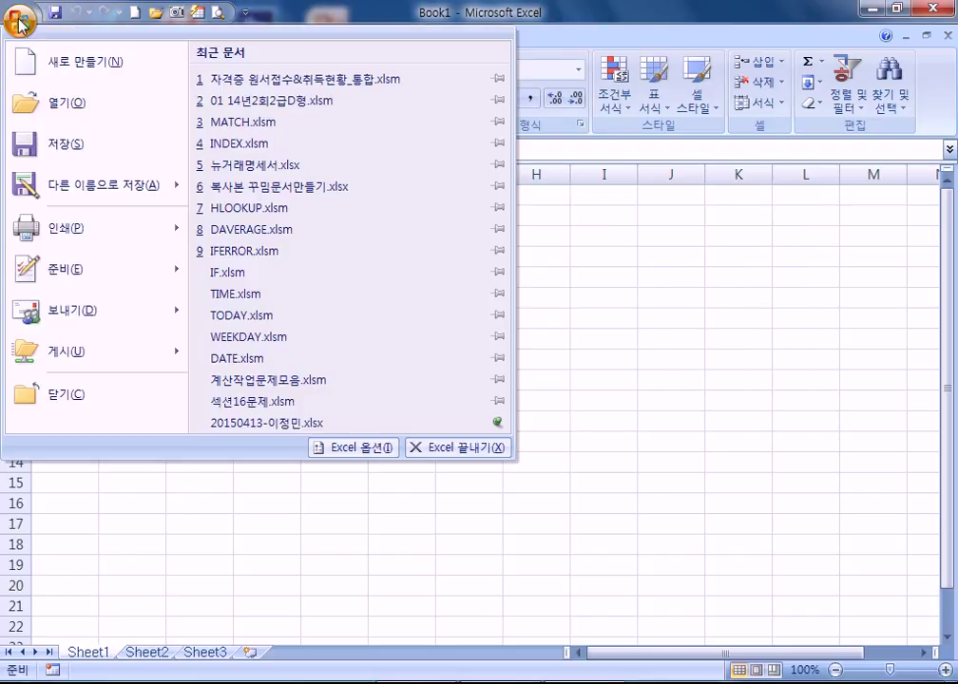
left_click(59, 102)
double_click(456, 192)
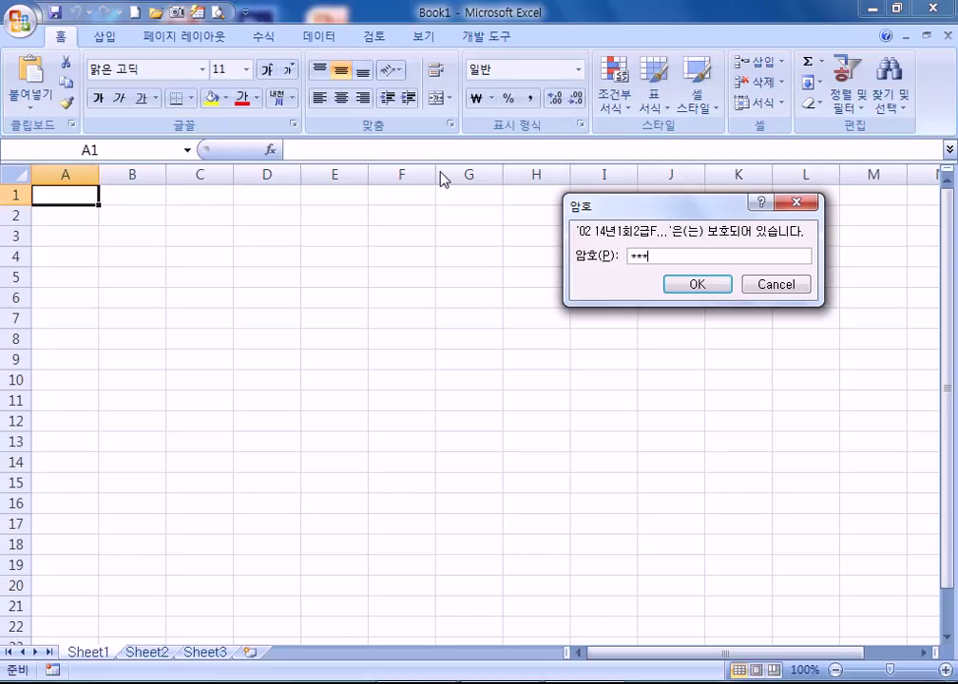
key("Return")
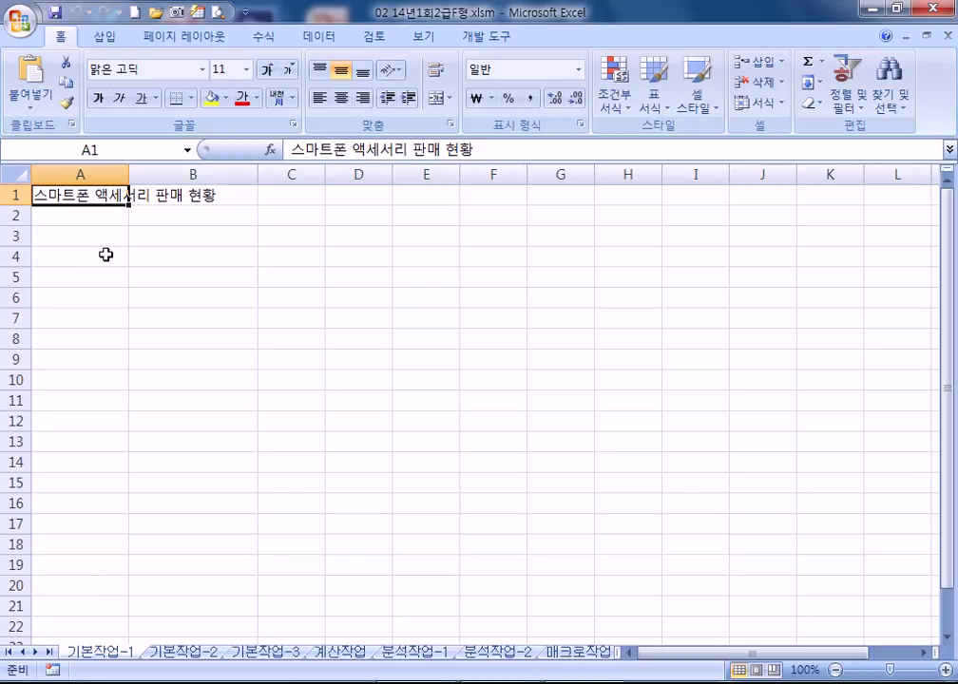
left_click(188, 654)
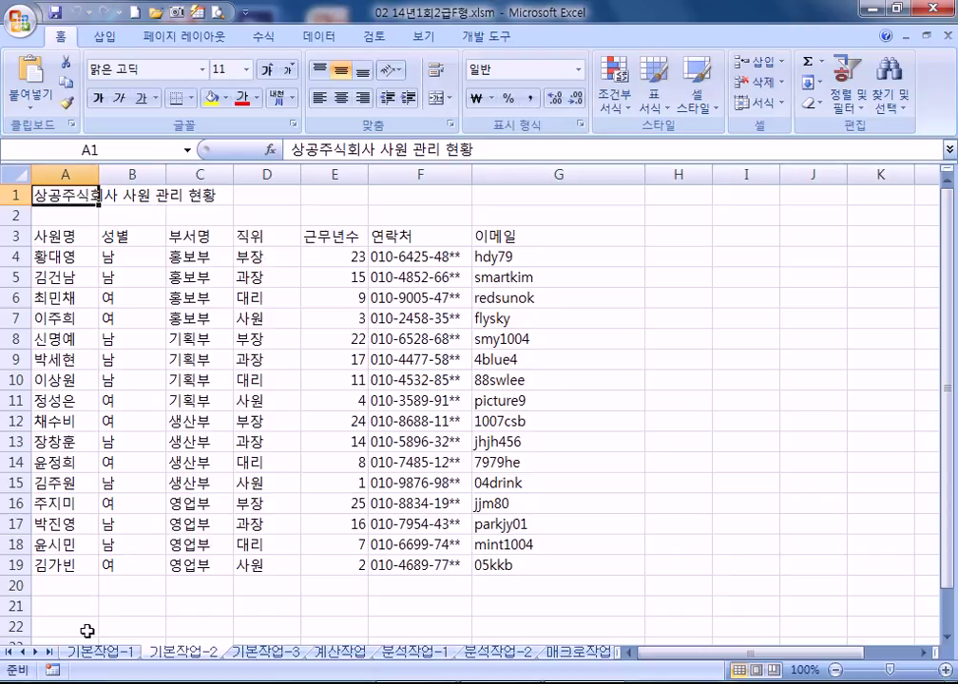
left_click(95, 656)
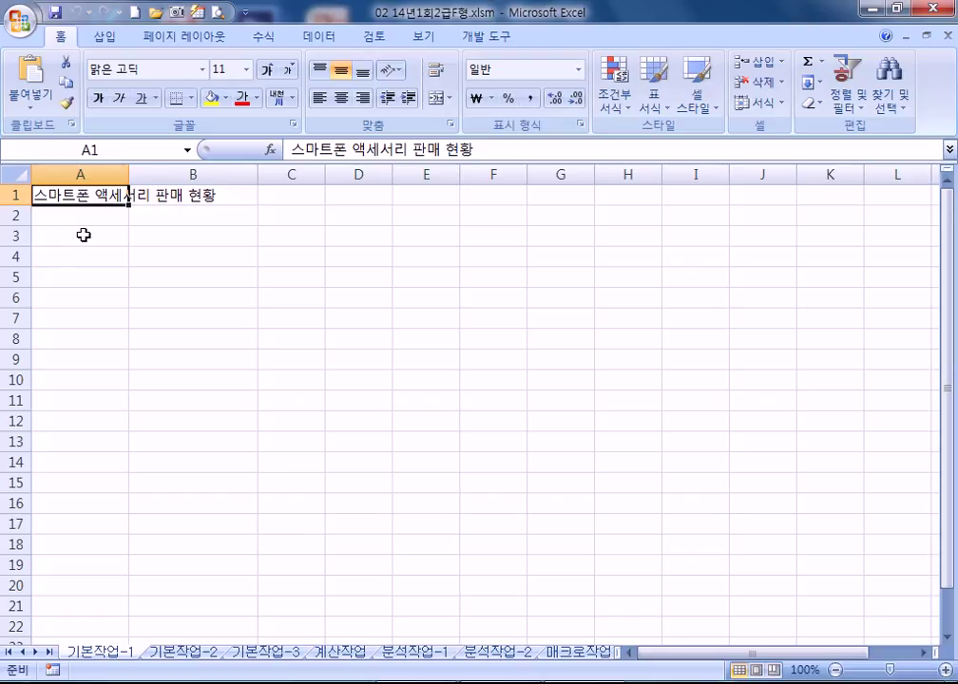
left_click_drag(79, 193, 542, 195)
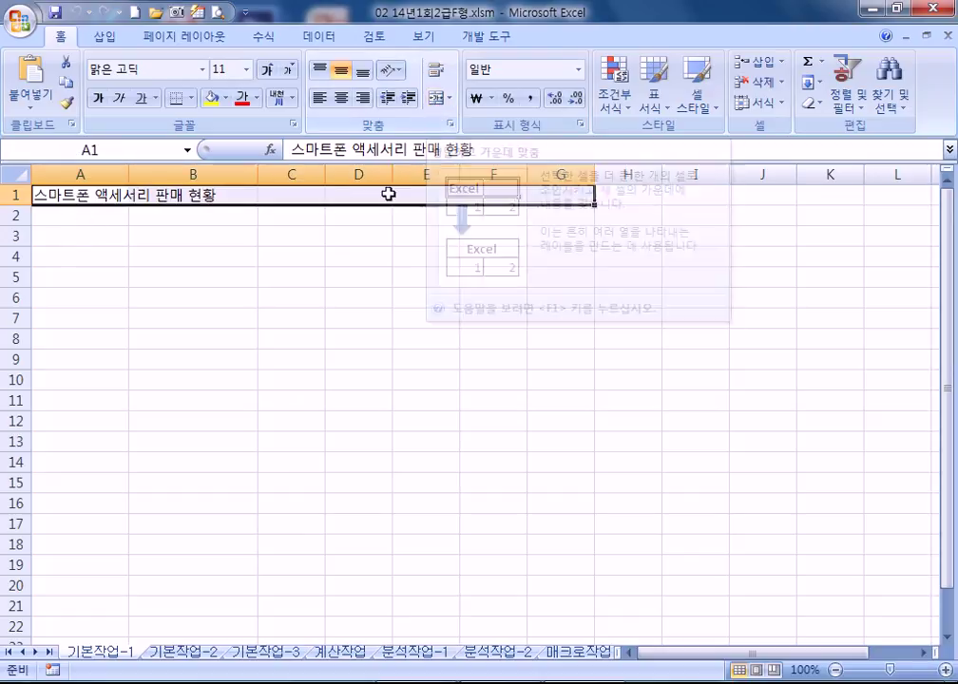
left_click(148, 278)
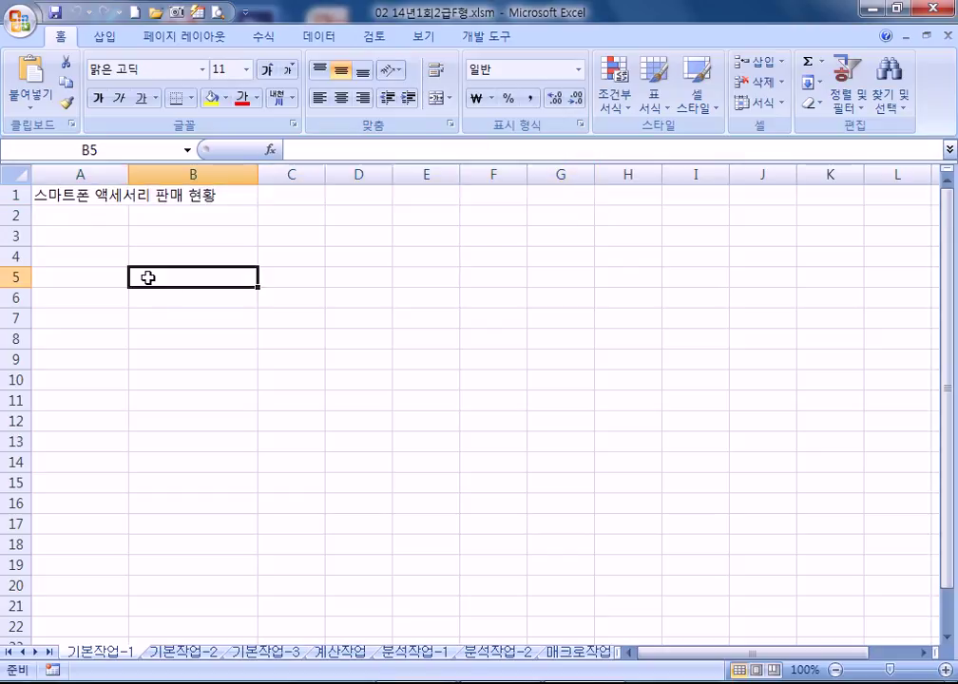
left_click(86, 239)
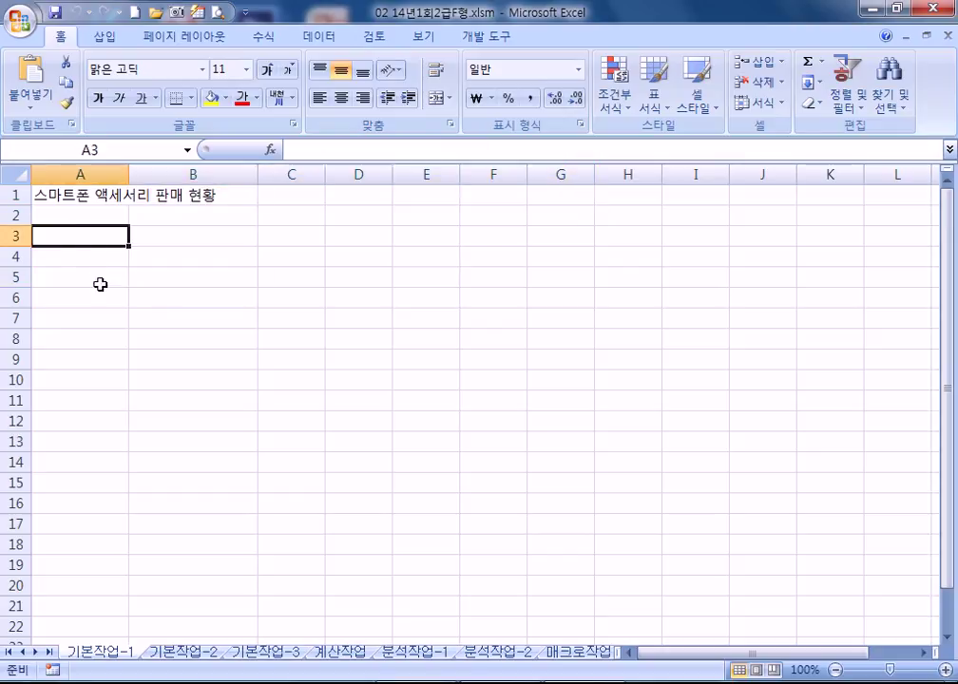
Merge and center the title across A1:G1 on the 기본작업-2 sheet.
left_click(186, 652)
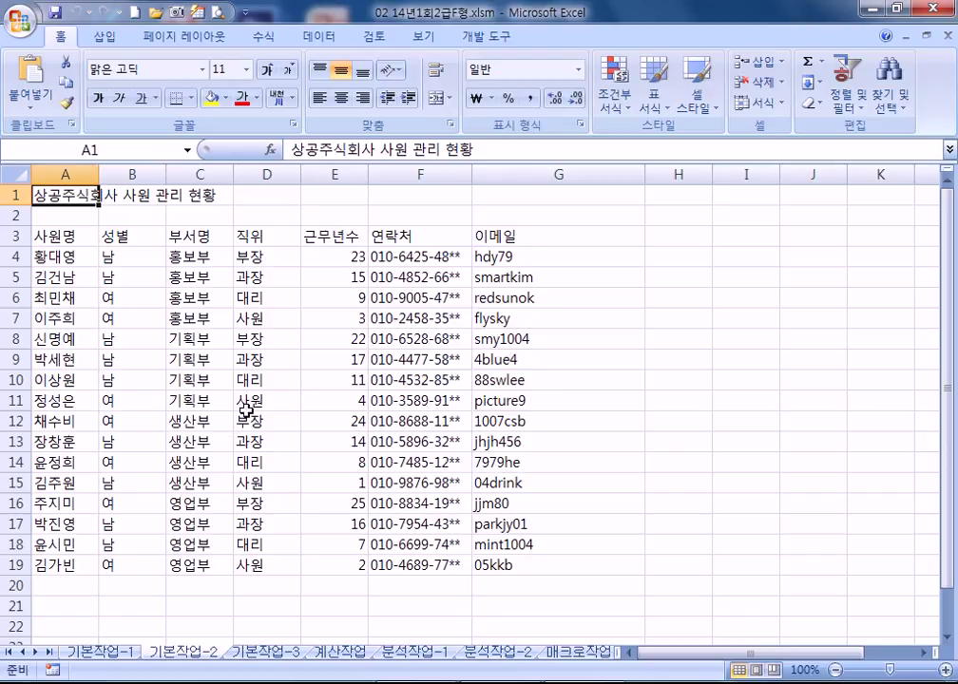
left_click_drag(72, 194, 534, 194)
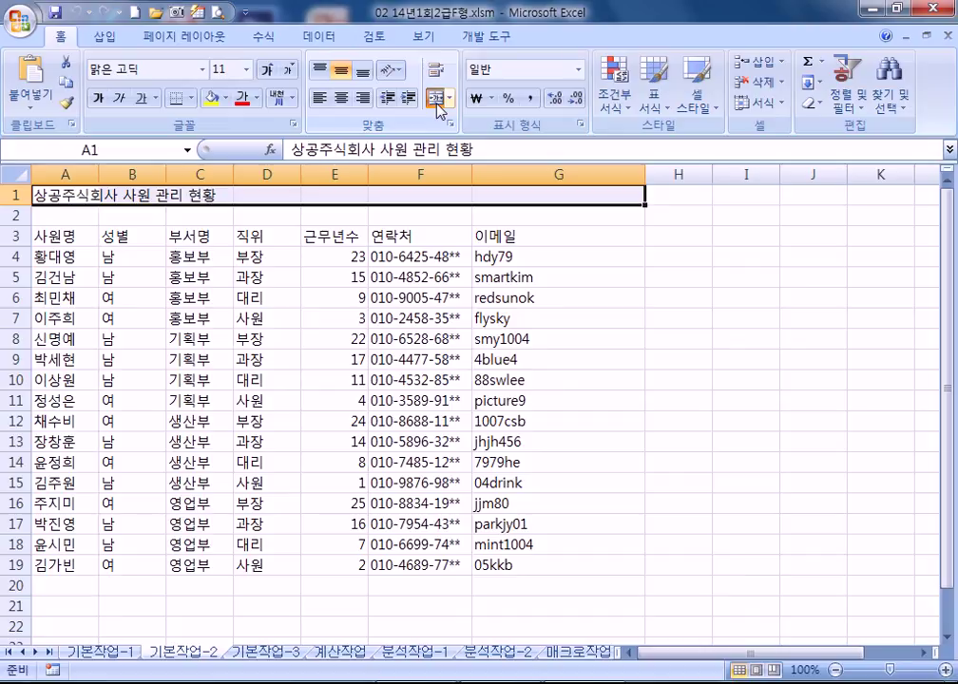
left_click(437, 101)
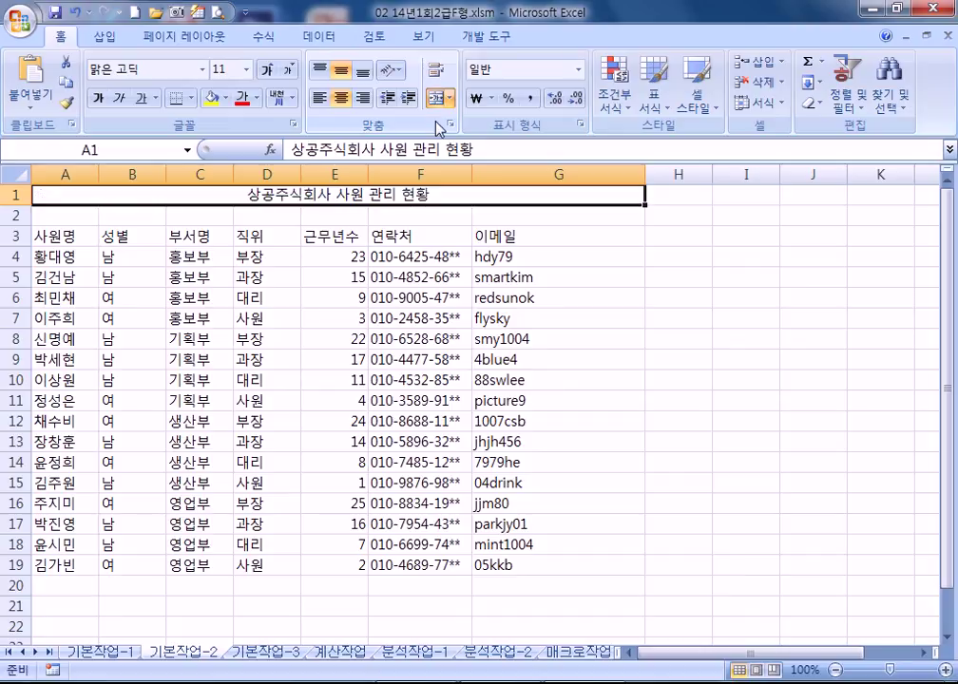
Set the font of the merged title in A1:G1 to HY중고딕.
left_click(203, 71)
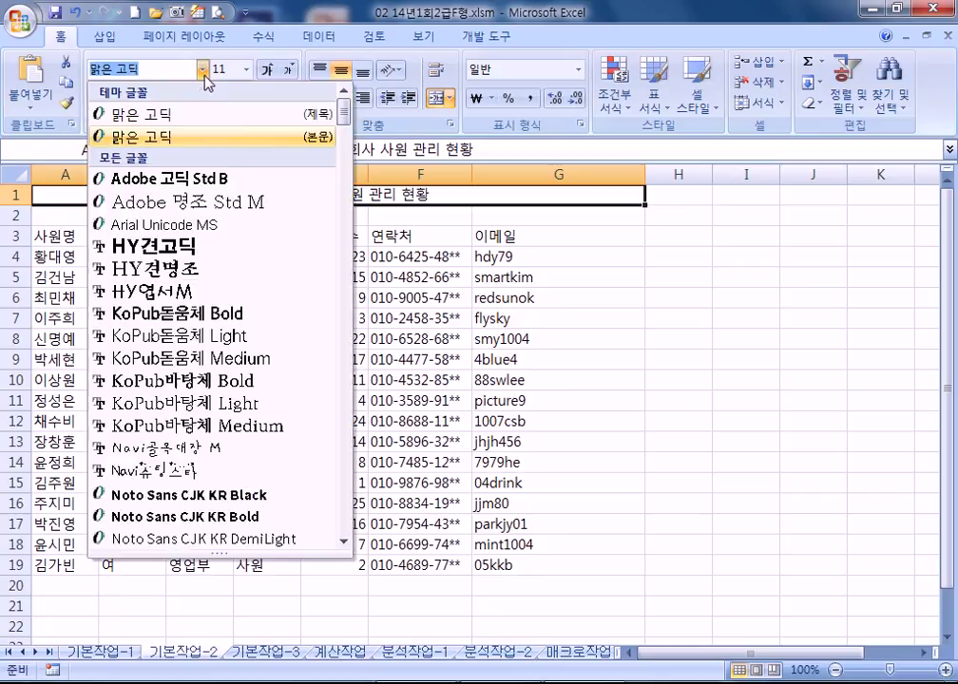
scroll(192, 314, "down", 15)
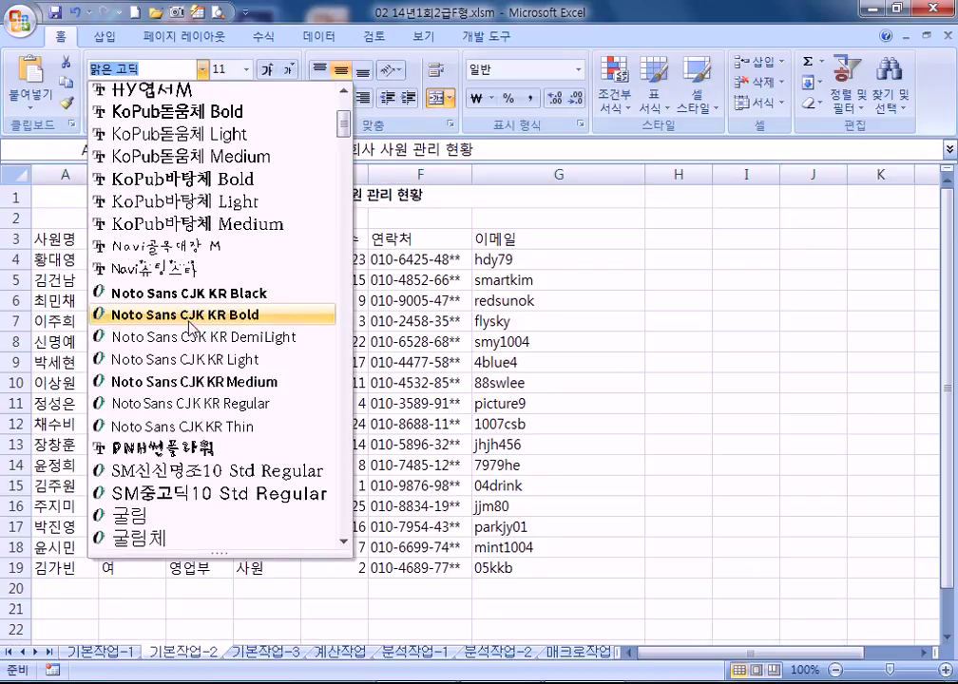
scroll(193, 333, "down", 20)
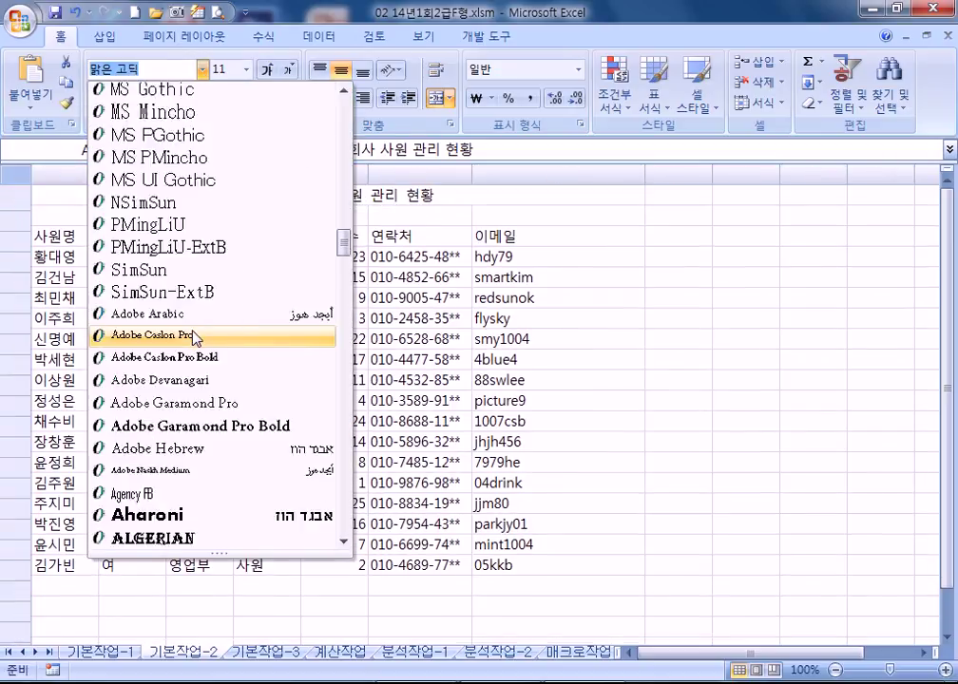
scroll(197, 334, "down", 20)
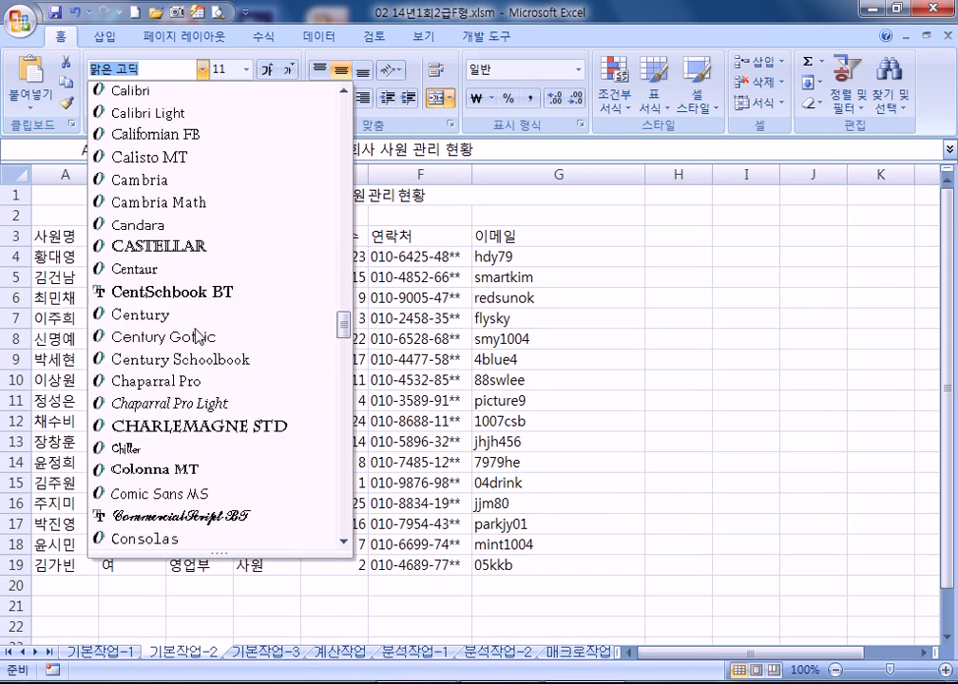
mouse_move(344, 382)
left_mouse_down()
mouse_move(342, 558)
mouse_move(327, 96)
mouse_move(320, 156)
mouse_move(335, 263)
mouse_move(321, 515)
mouse_move(278, 80)
left_mouse_up()
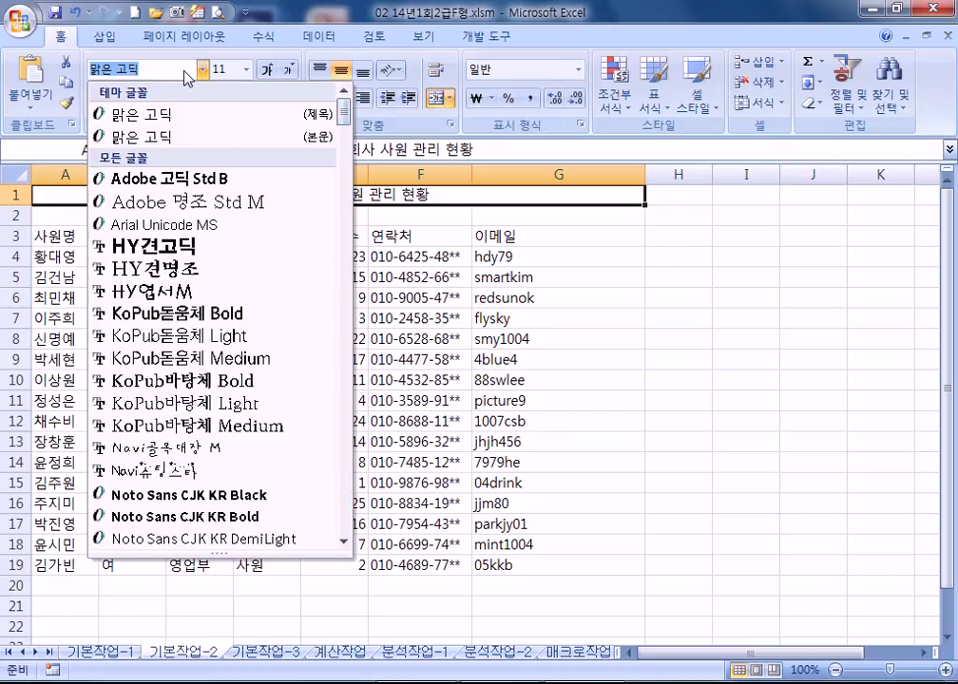
type("hy")
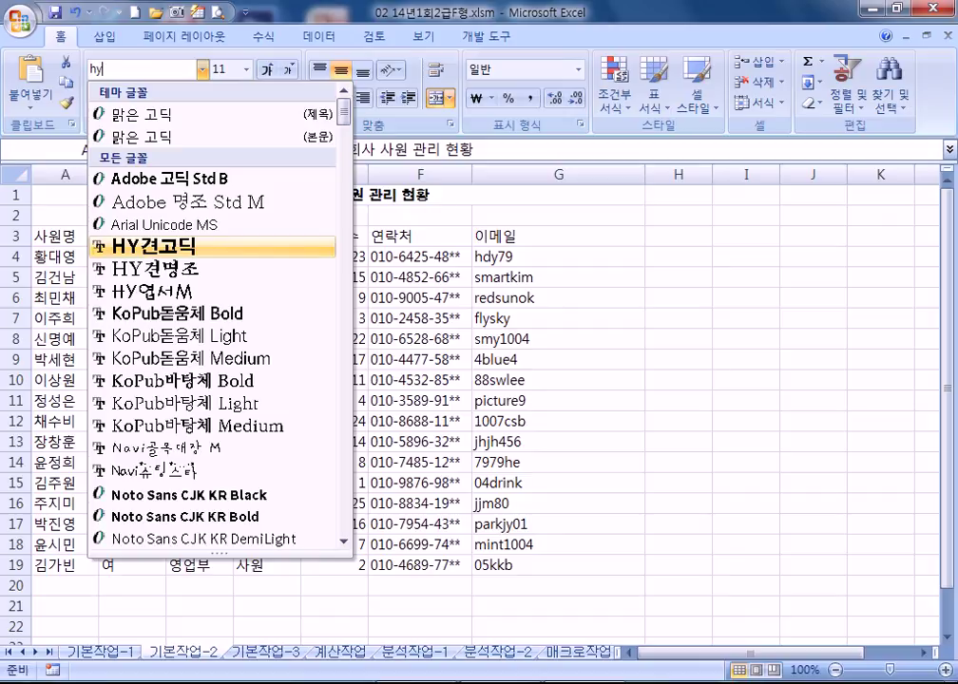
type("ㅈ")
type("중고딕")
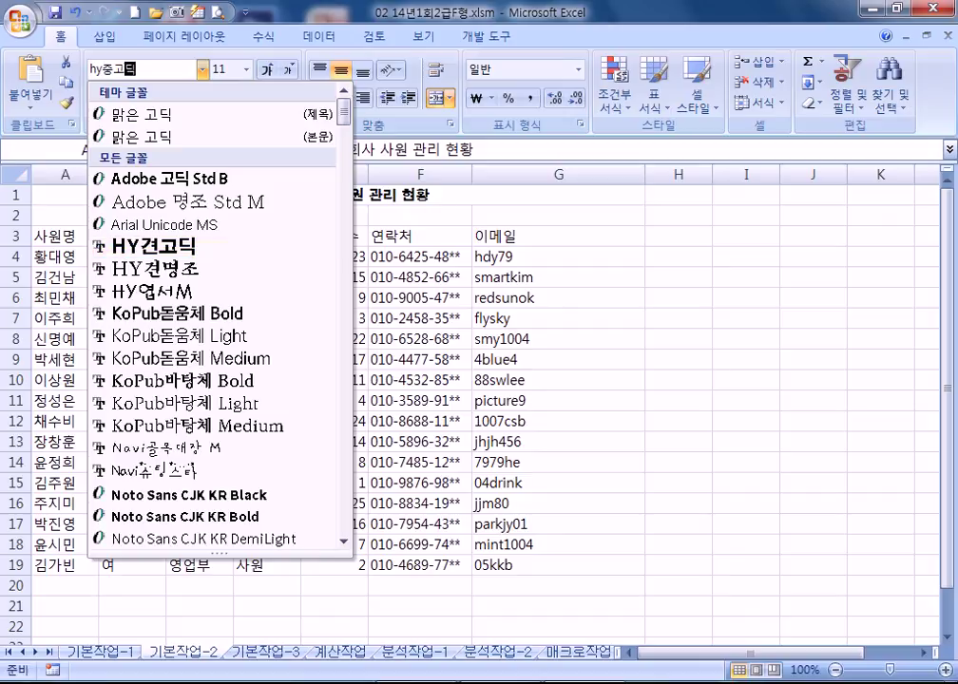
key("Return")
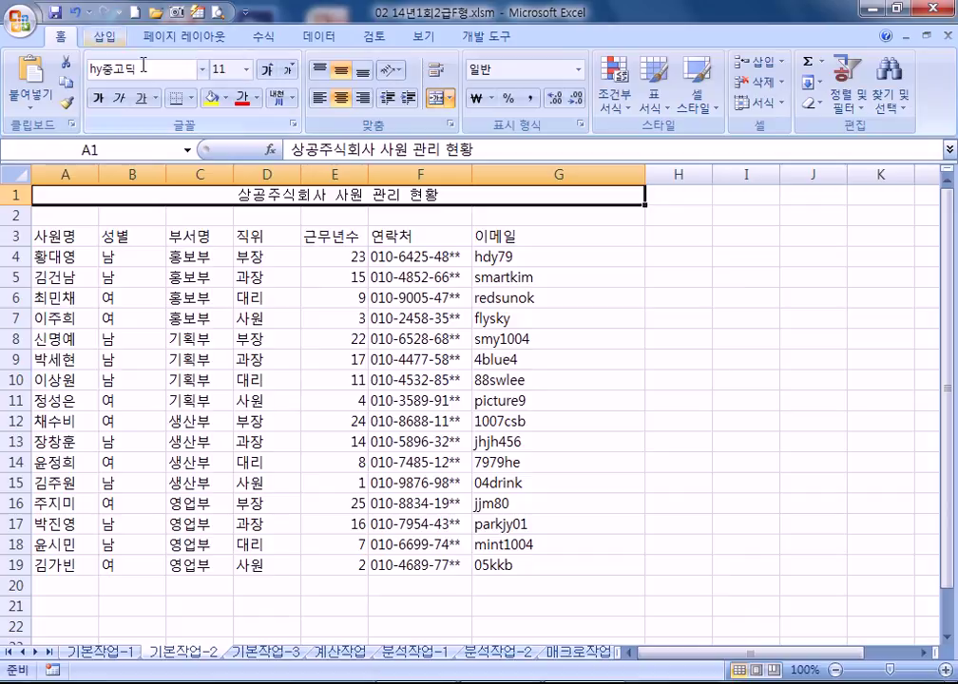
Look through the list of available fonts to check whether HY중고딕 is included.
left_click(202, 69)
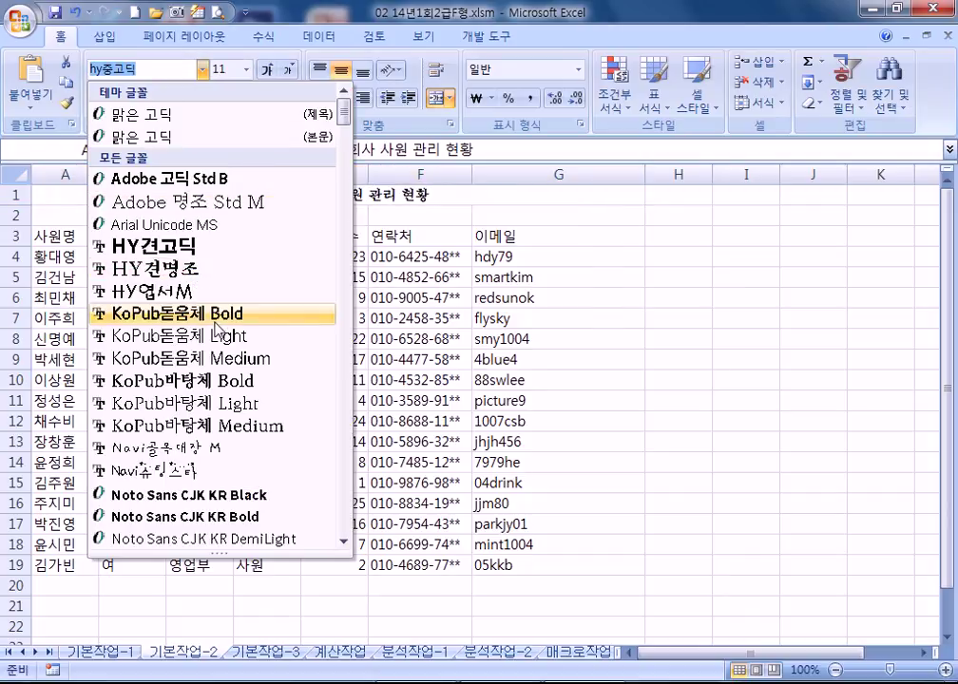
scroll(228, 323, "down", 6)
scroll(228, 337, "down", 3)
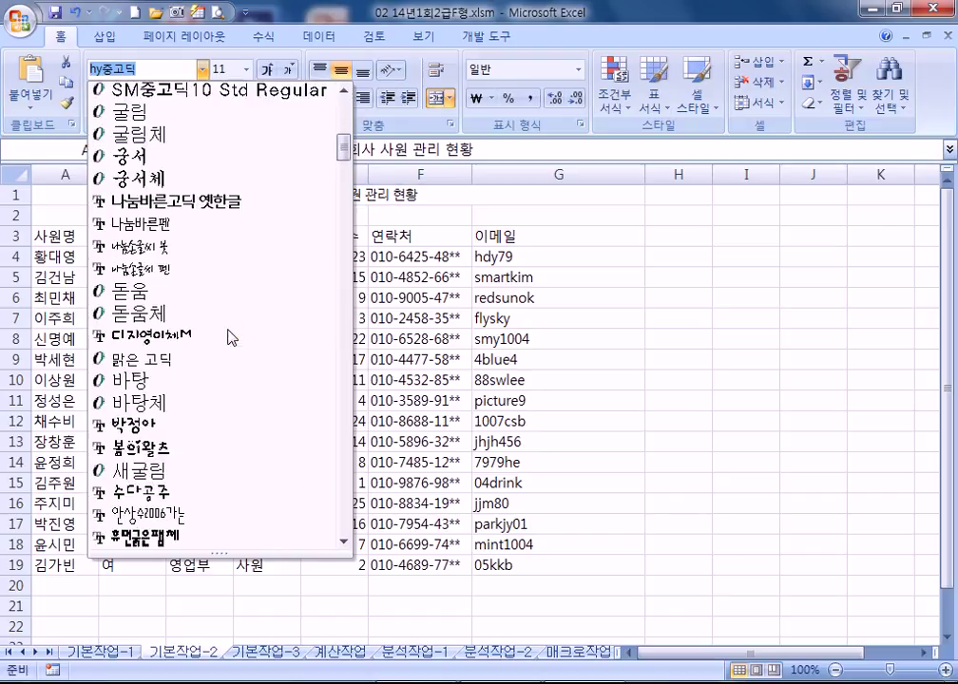
scroll(220, 337, "down", 3)
scroll(221, 336, "down", 3)
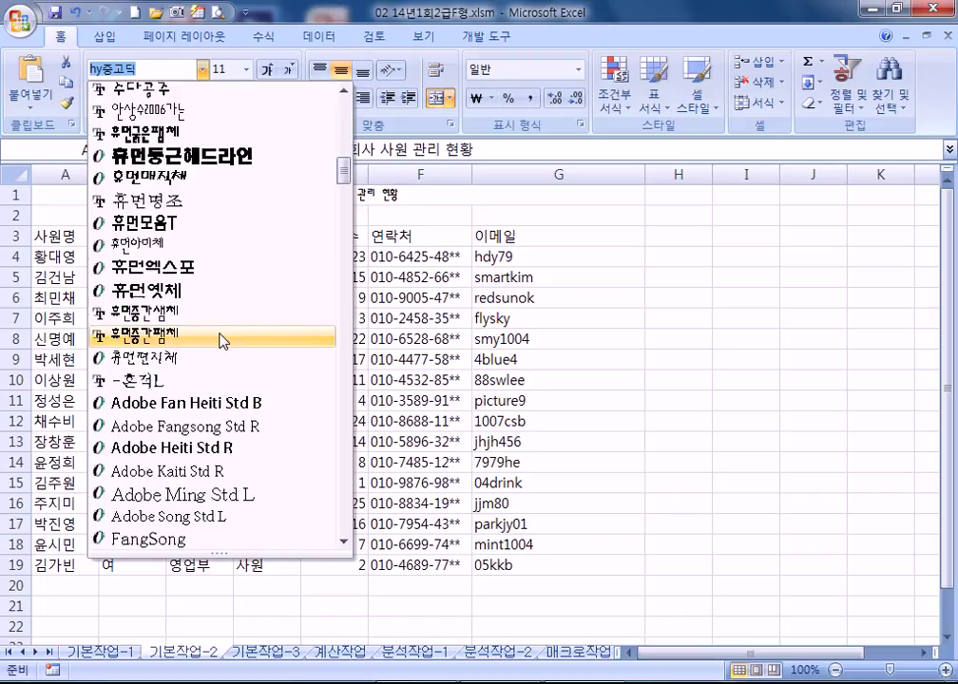
scroll(226, 340, "down", 3)
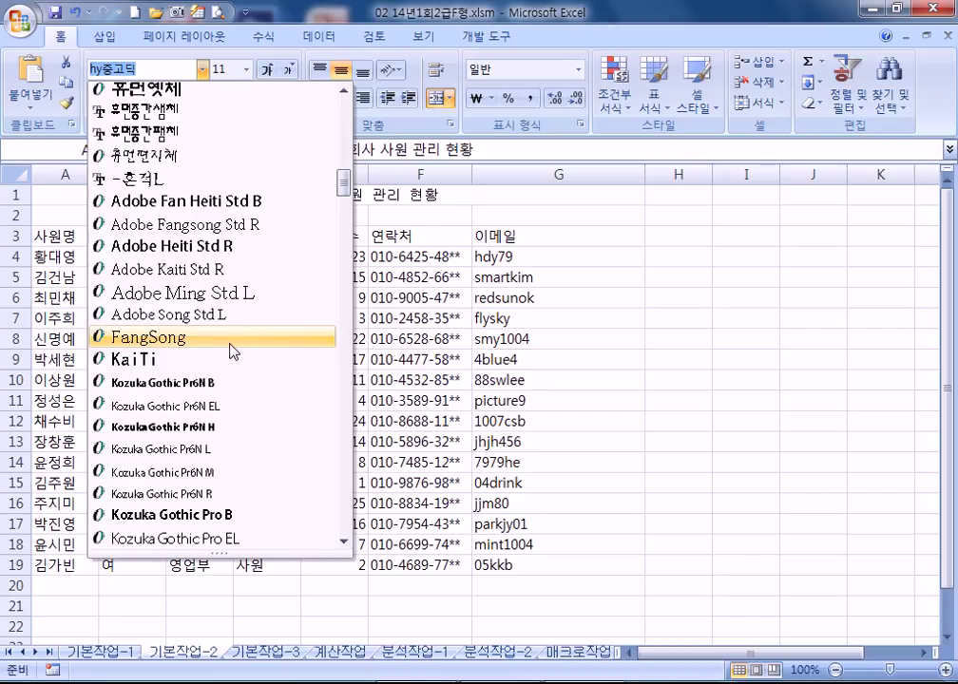
scroll(232, 356, "down", 4)
scroll(231, 359, "down", 13)
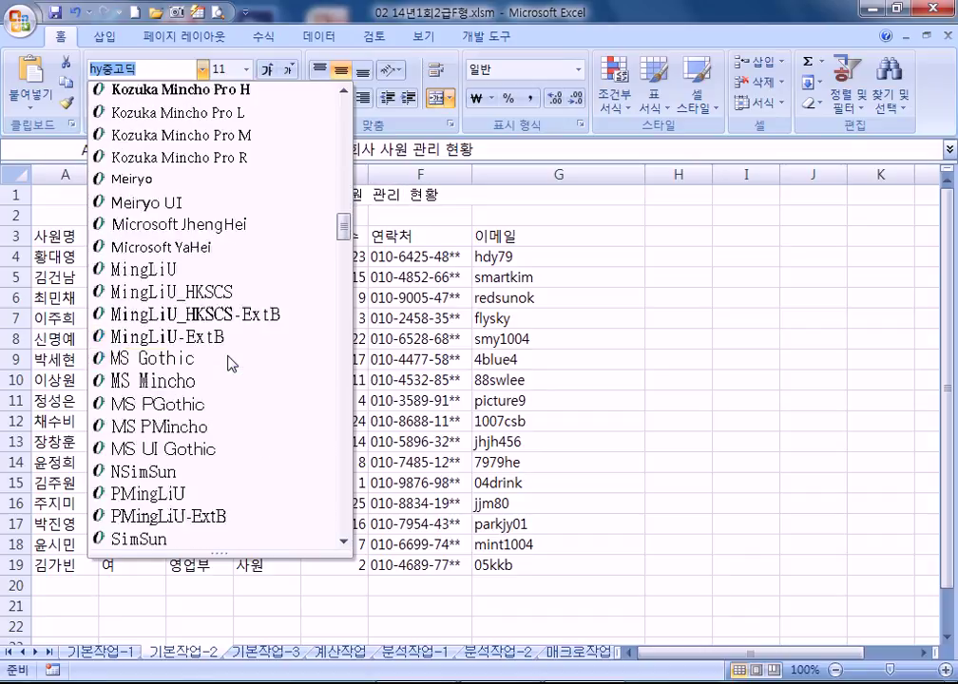
scroll(231, 363, "down", 13)
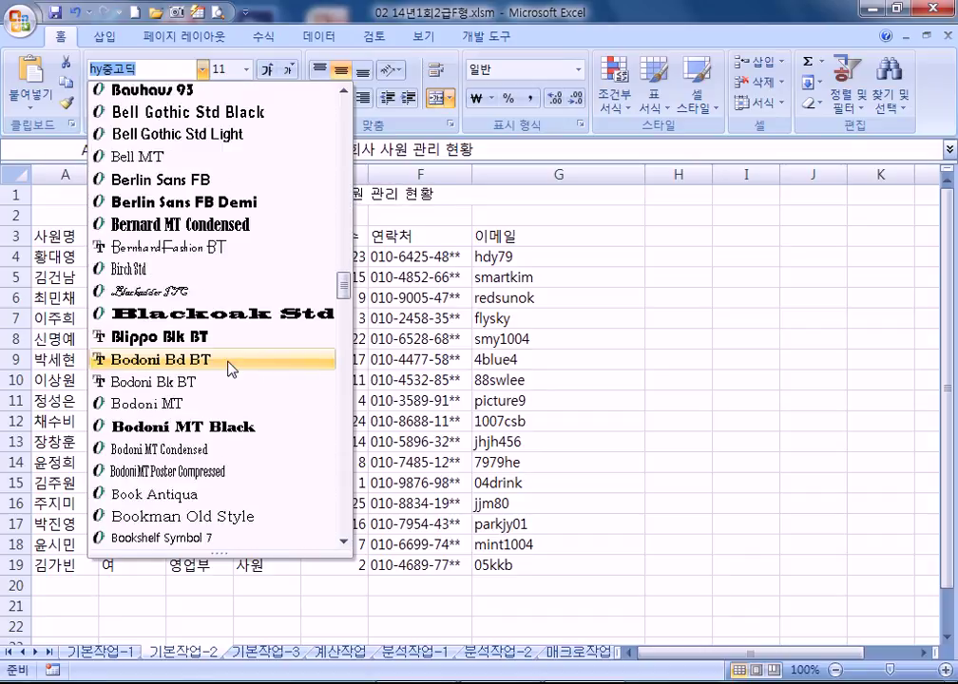
left_click_drag(345, 309, 344, 112)
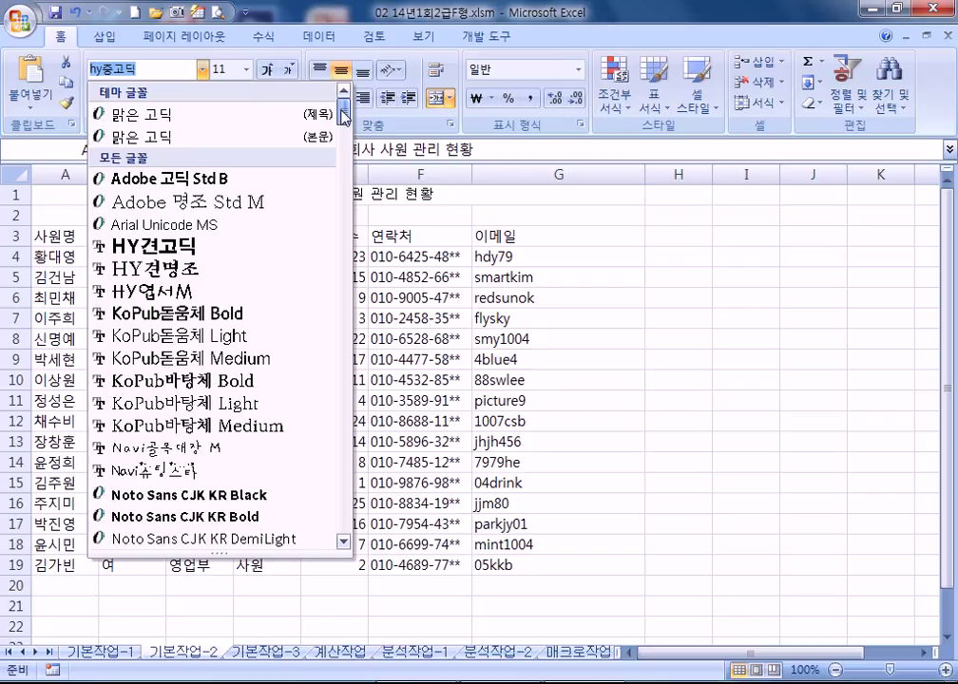
left_click_drag(344, 118, 327, 399)
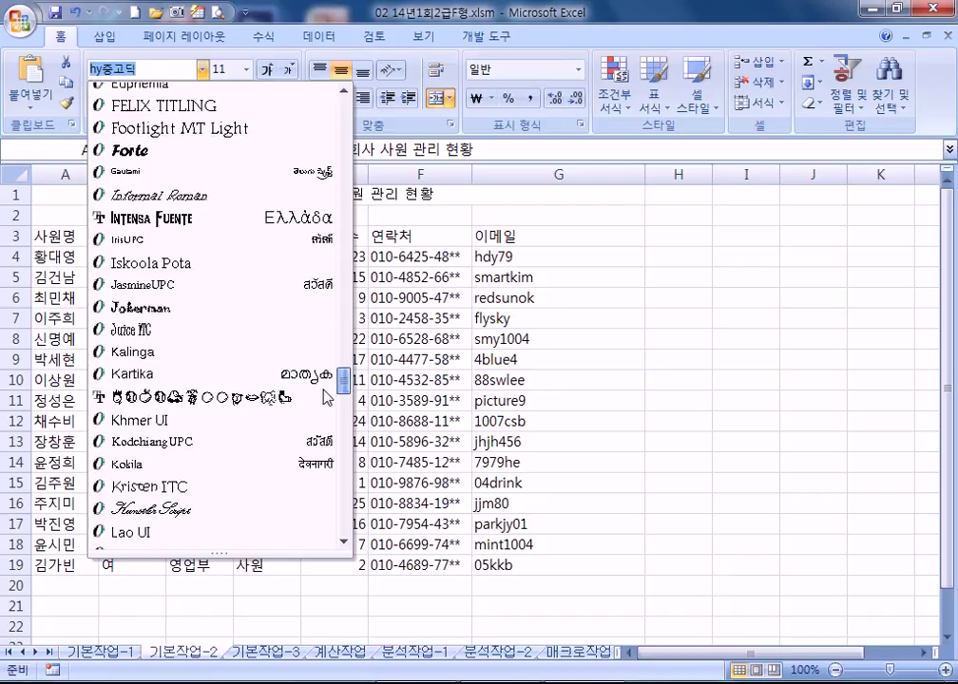
left_click_drag(327, 399, 327, 436)
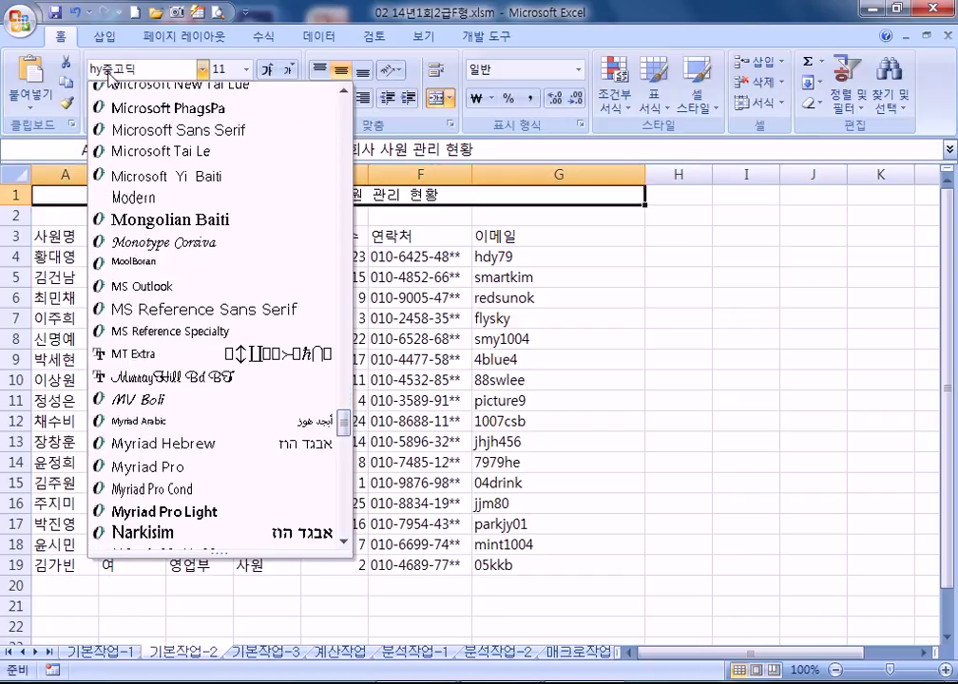
key("BackSpace")
key("BackSpace")
type("HY")
key("Escape")
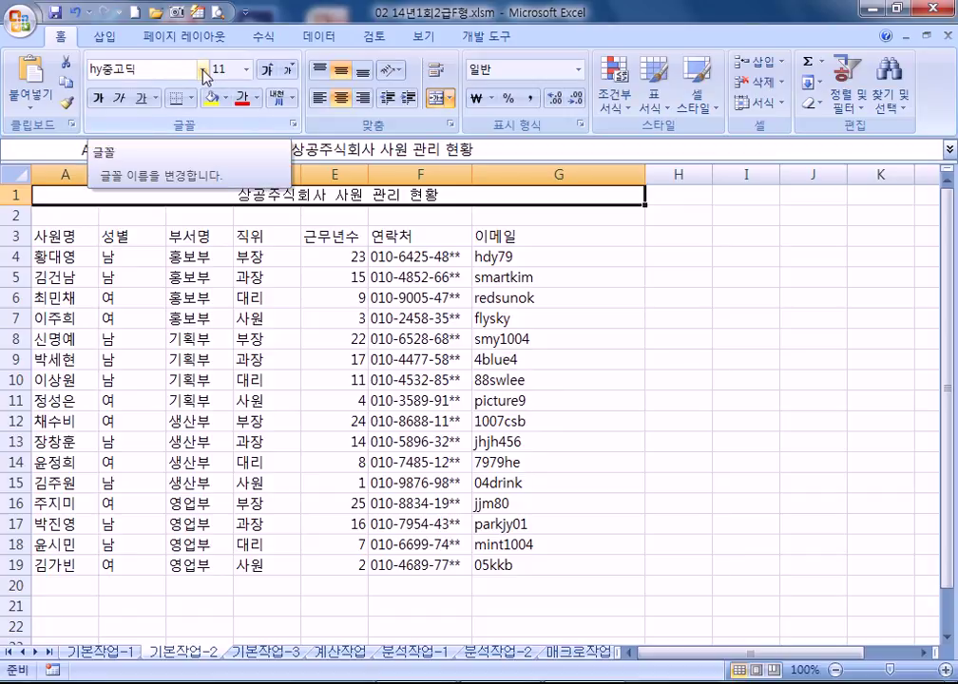
Increase the font size of the merged title to 18.
double_click(267, 72)
double_click(267, 73)
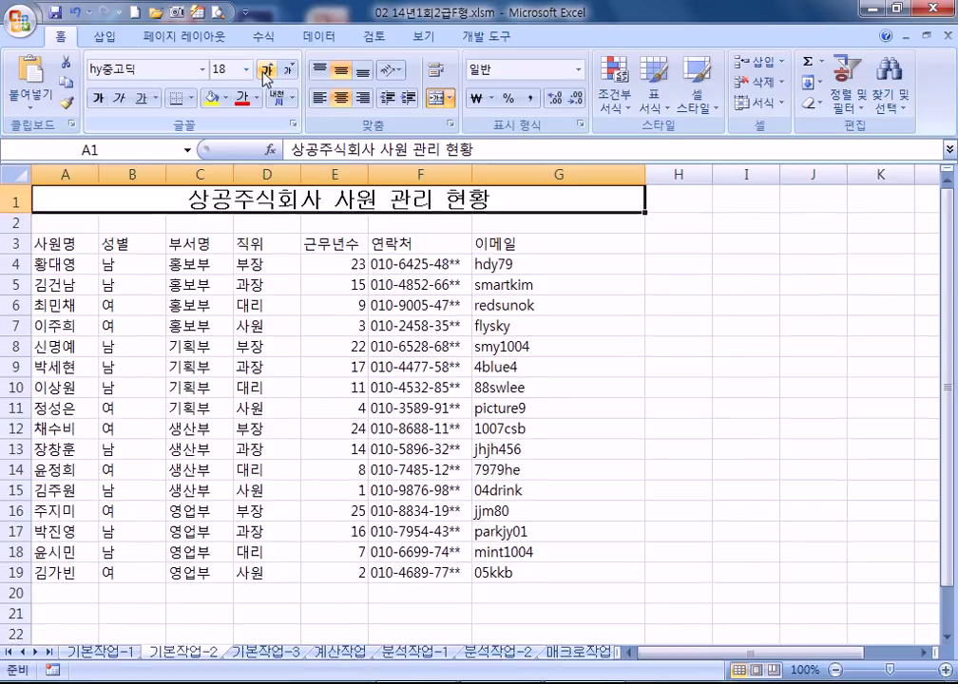
Set the height of title row 1 to 30.
right_click(15, 199)
left_click(72, 385)
type("3")
key("Return")
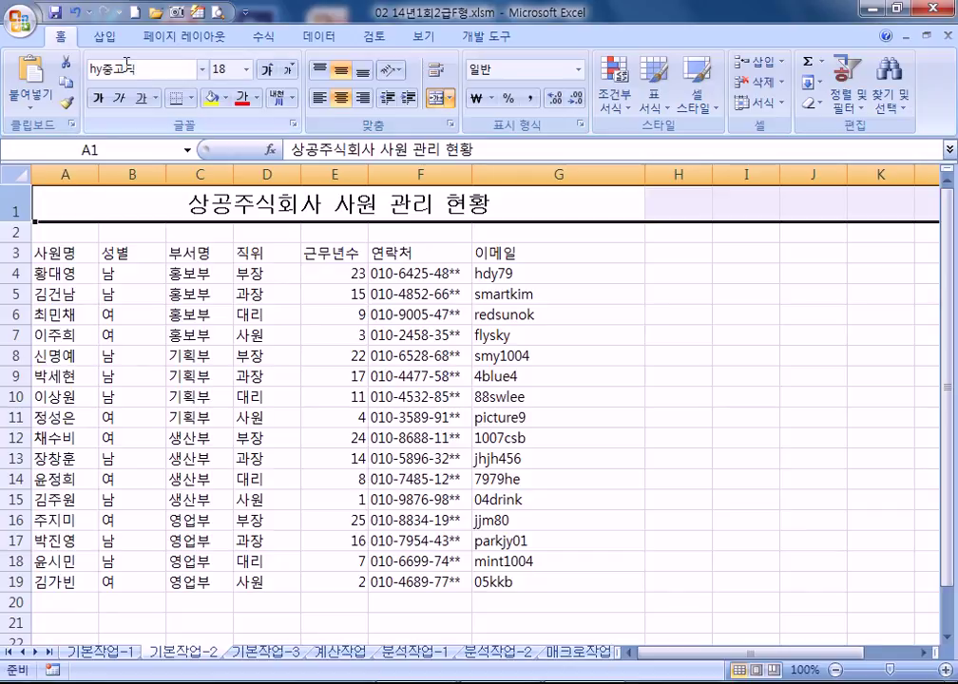
left_click(202, 69)
key("Escape")
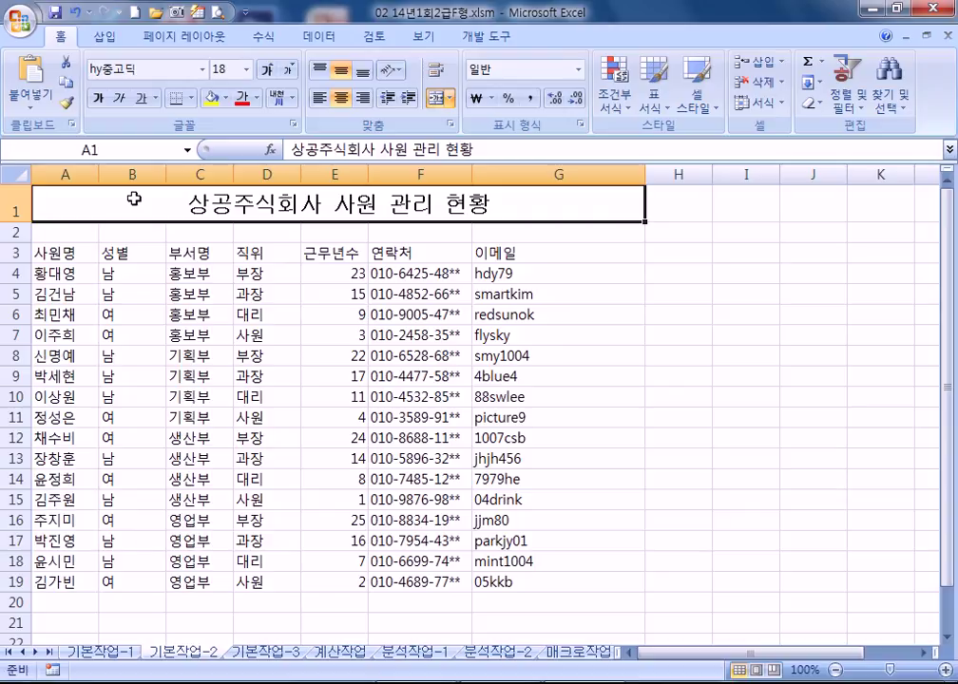
Apply the 제목 4 cell style to the header row A3:G3.
left_click(57, 255)
left_click_drag(57, 255, 511, 256)
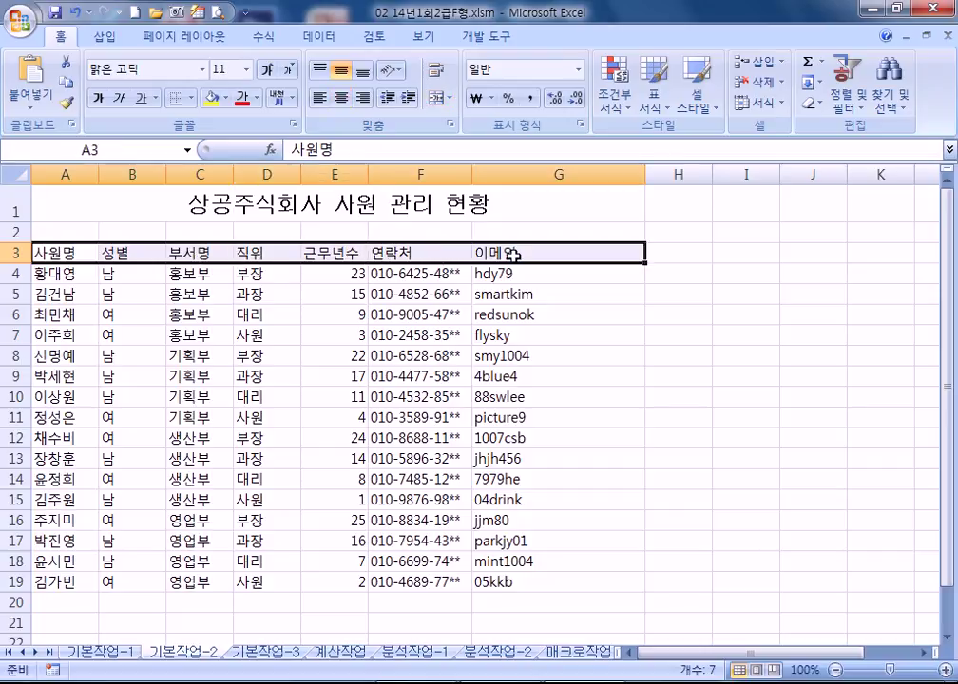
left_click(700, 99)
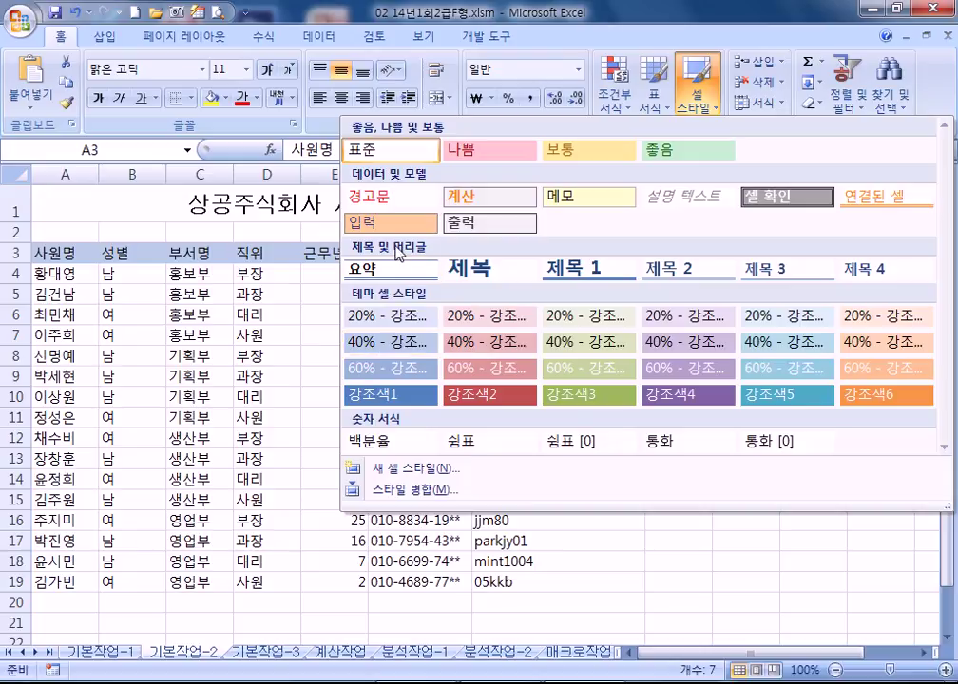
left_click(865, 277)
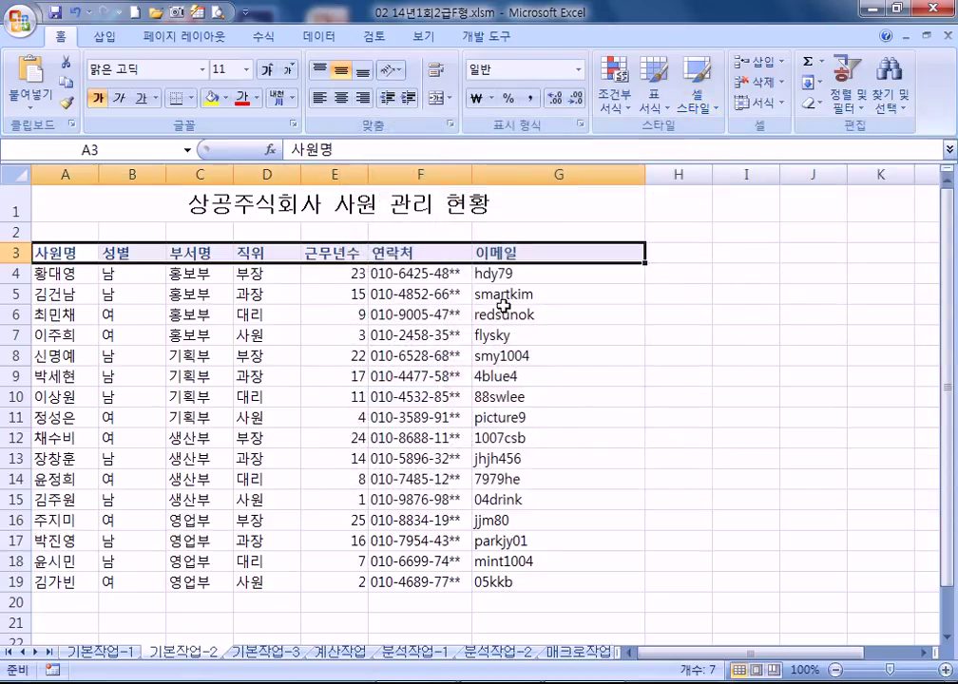
Define the name 연락처 for the contact cells F4:F19.
left_click_drag(399, 272, 401, 580)
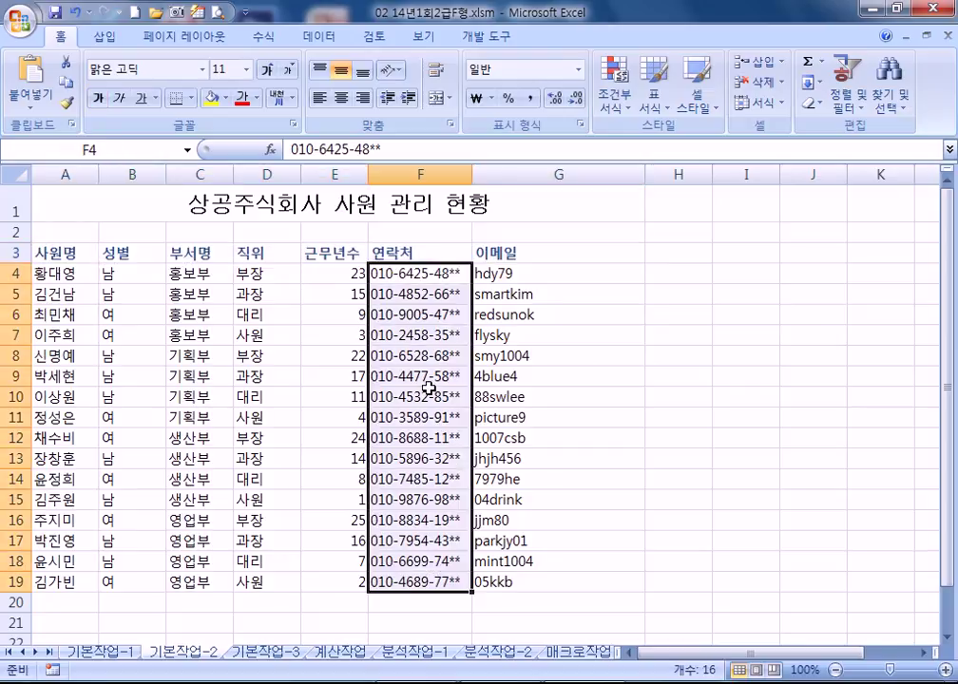
left_click(123, 150)
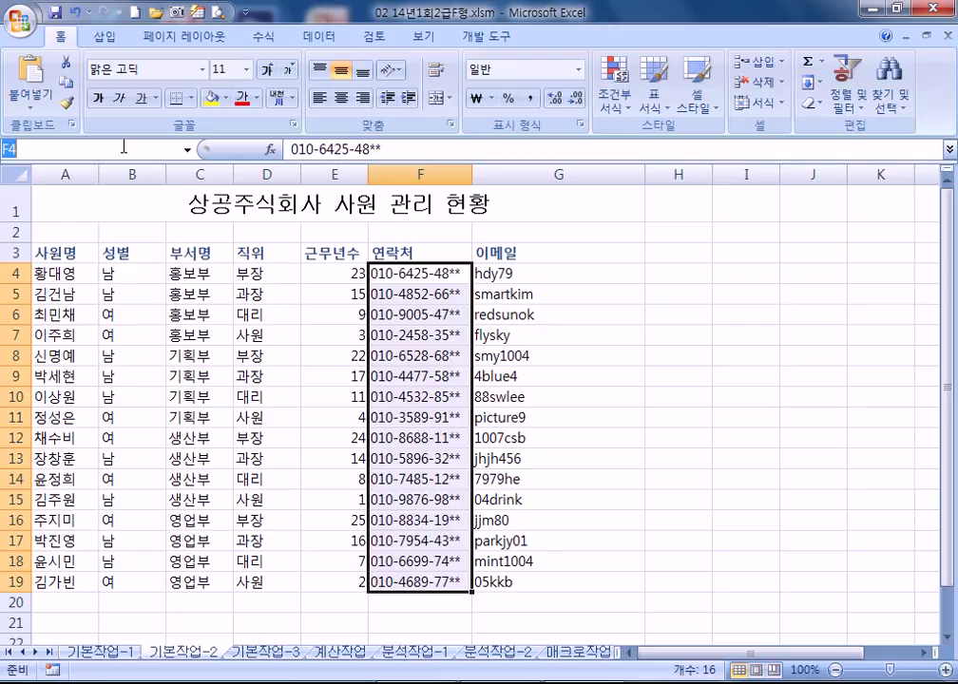
type("dusfkr")
key("shift+Home")
type("연락처")
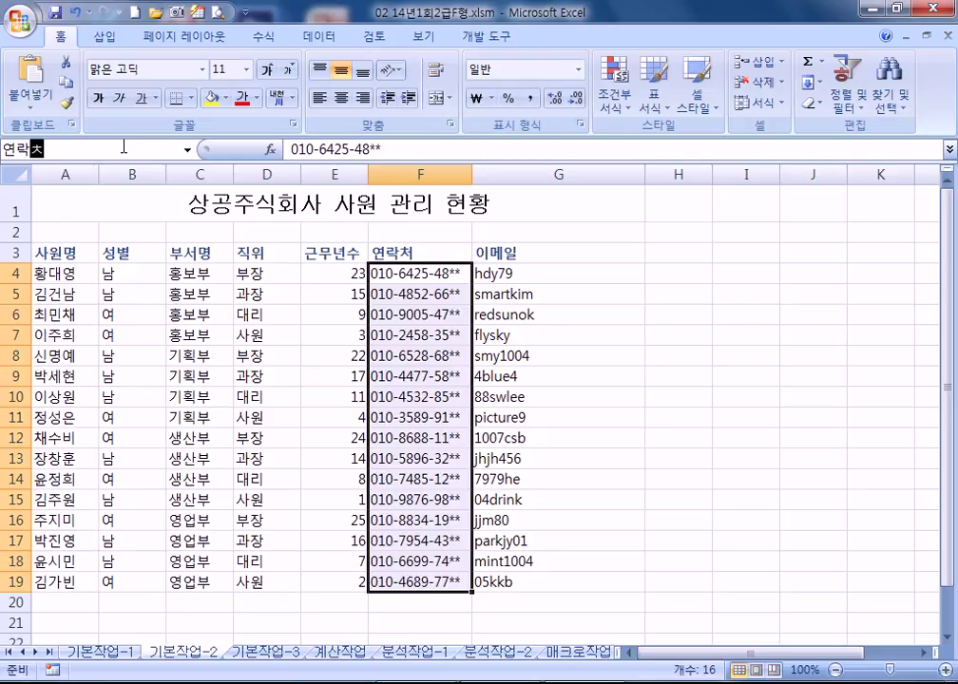
key("Return")
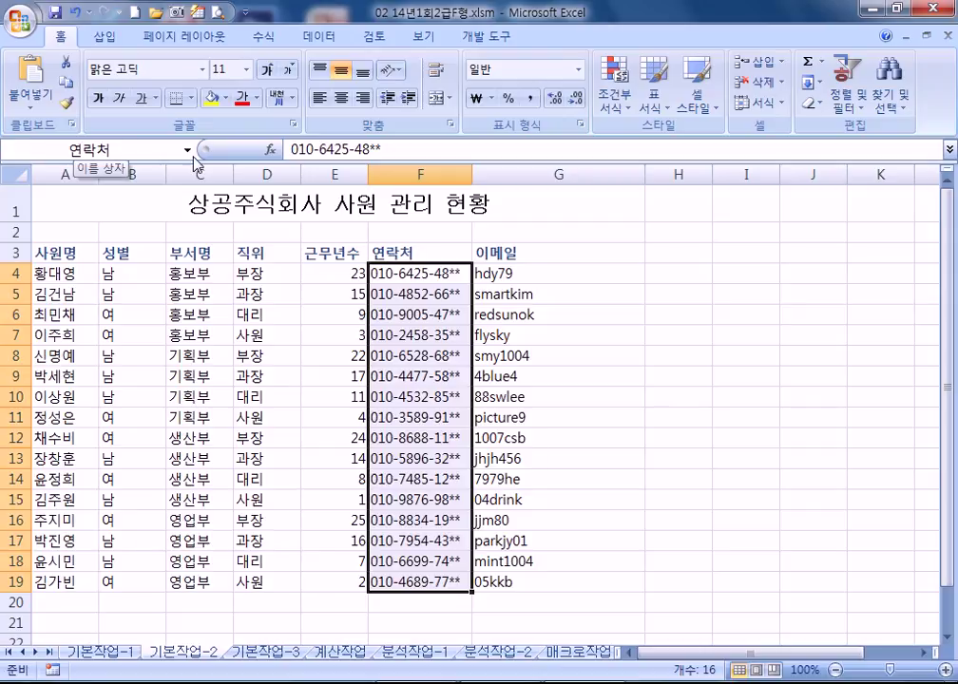
left_click_drag(500, 273, 512, 582)
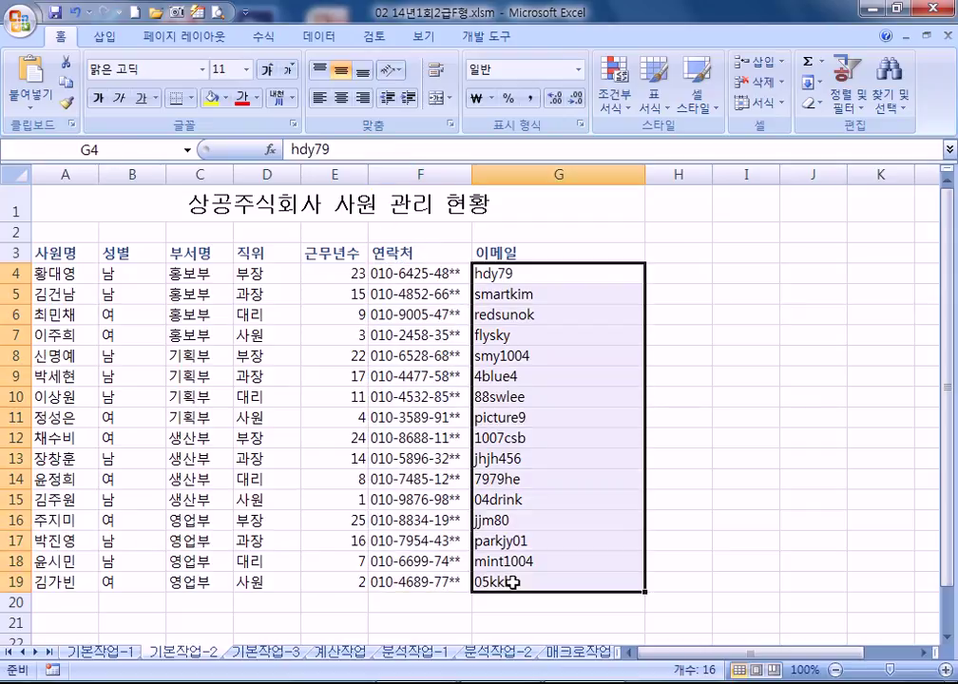
key("ctrl+1")
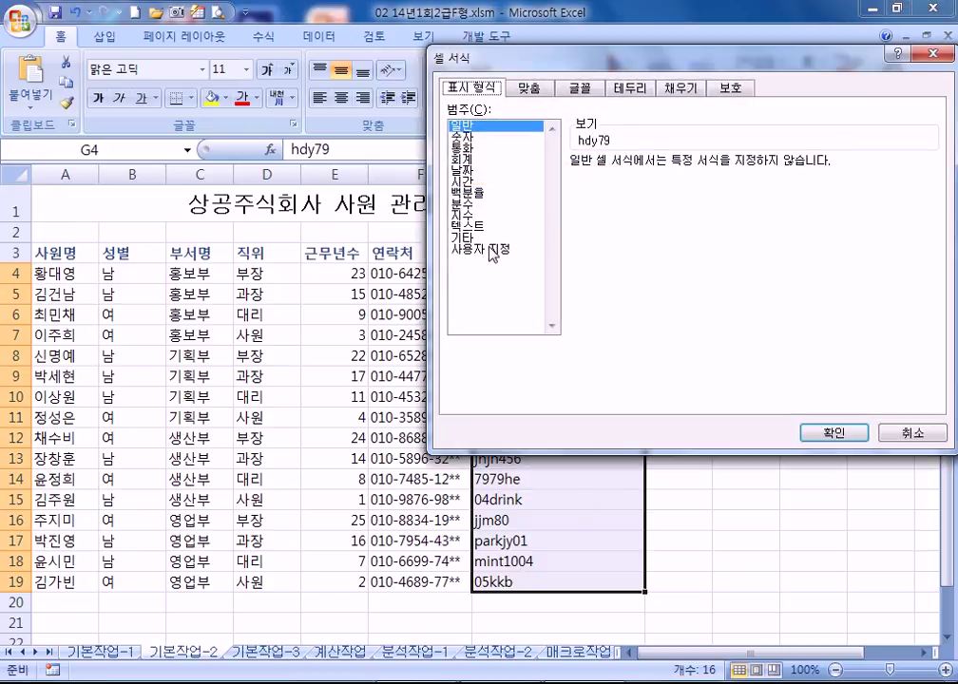
left_click(494, 249)
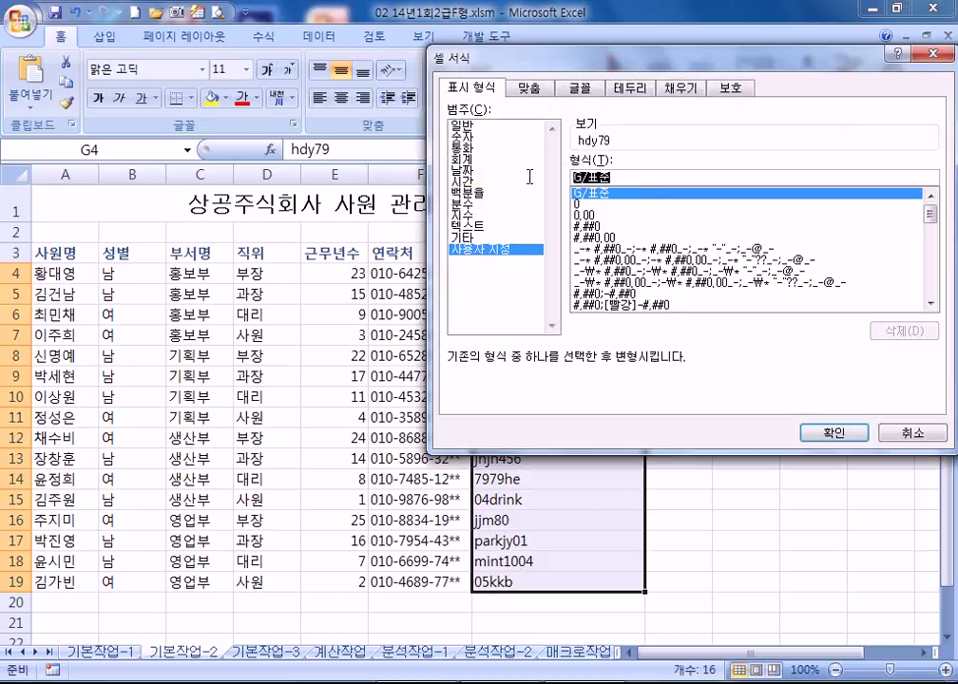
type("@ㅏ")
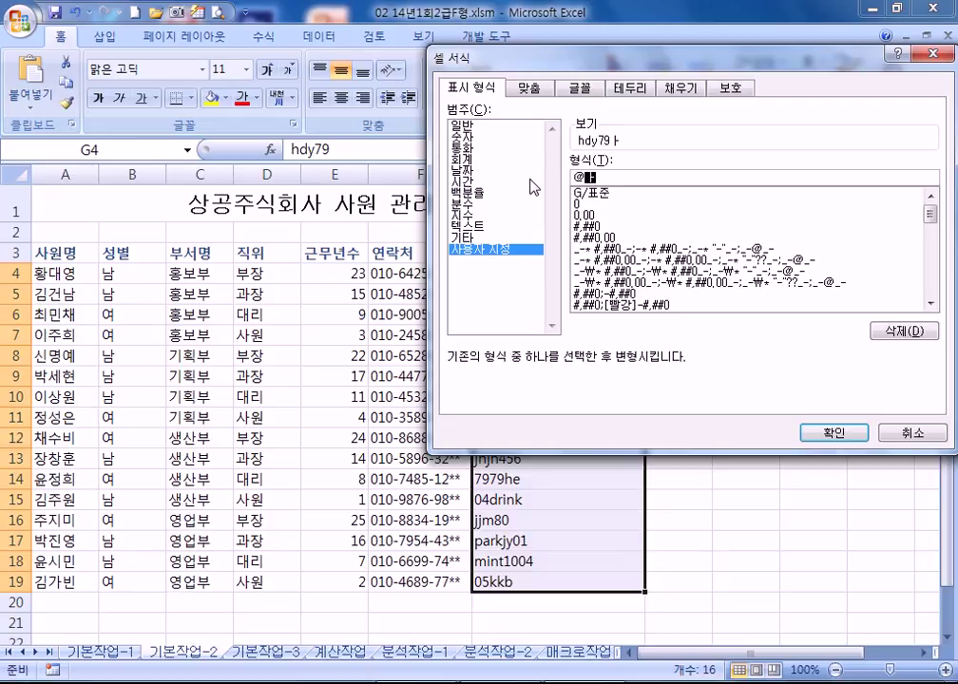
type("korcham.net")
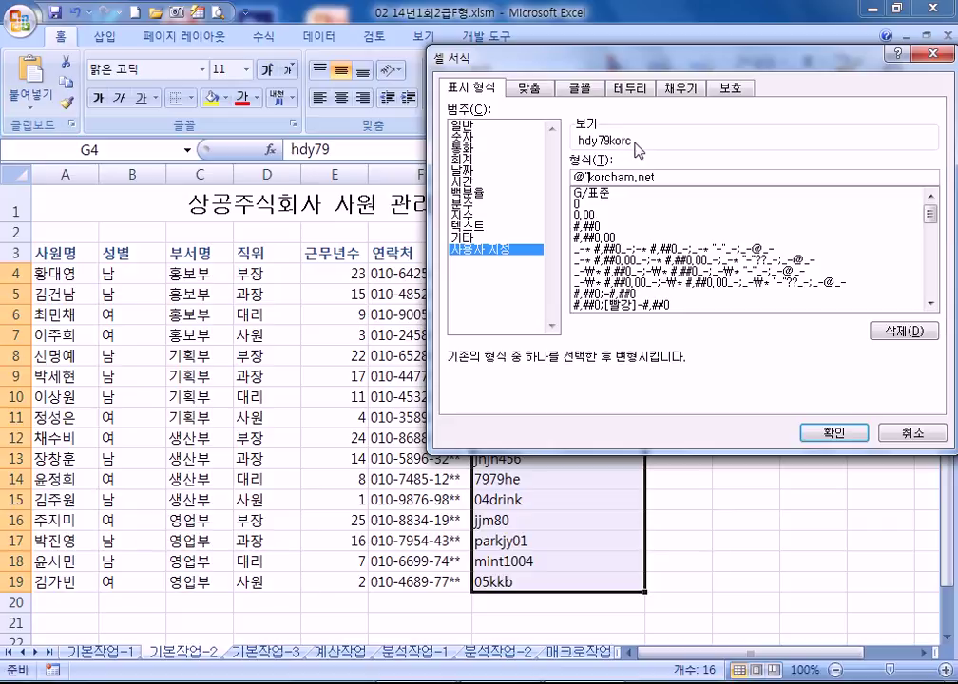
type("\"")
left_click(586, 177)
key("Delete")
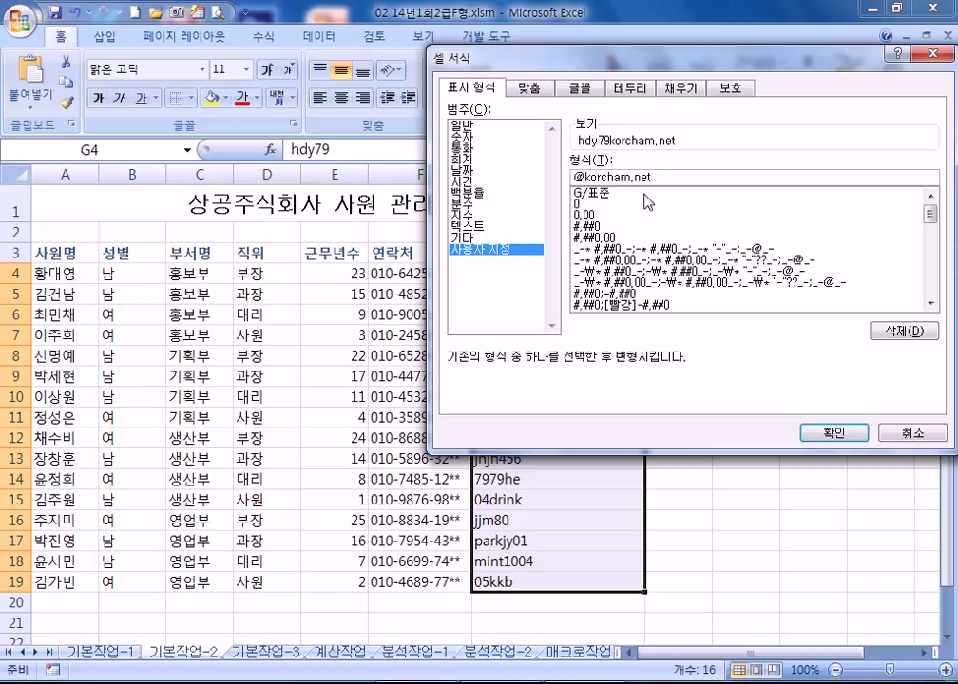
type("\"")
left_click(677, 177)
type("\"")
type("@")
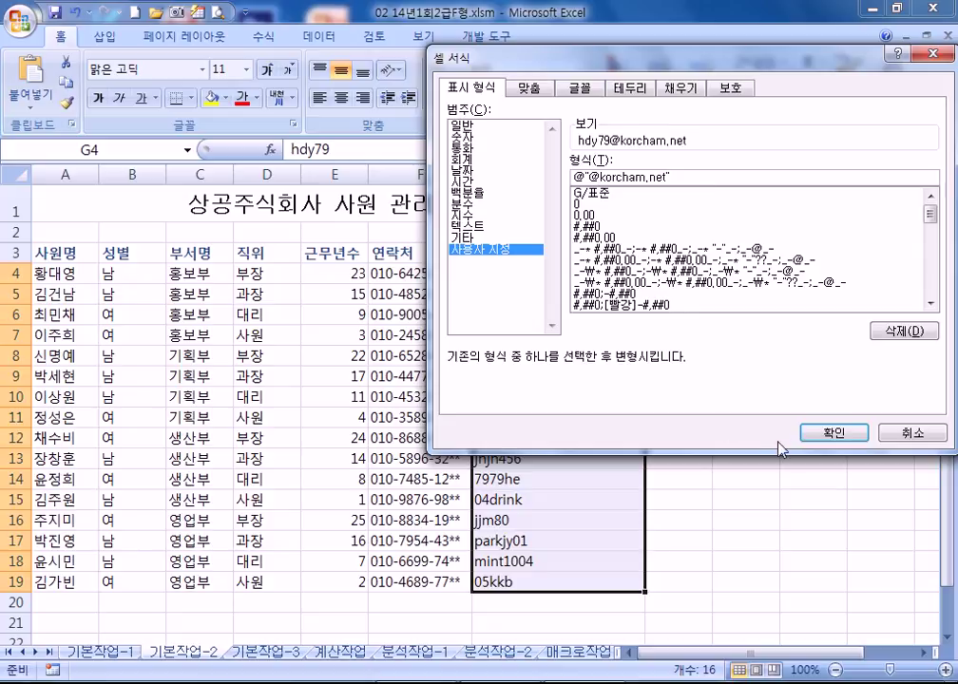
left_click(818, 433)
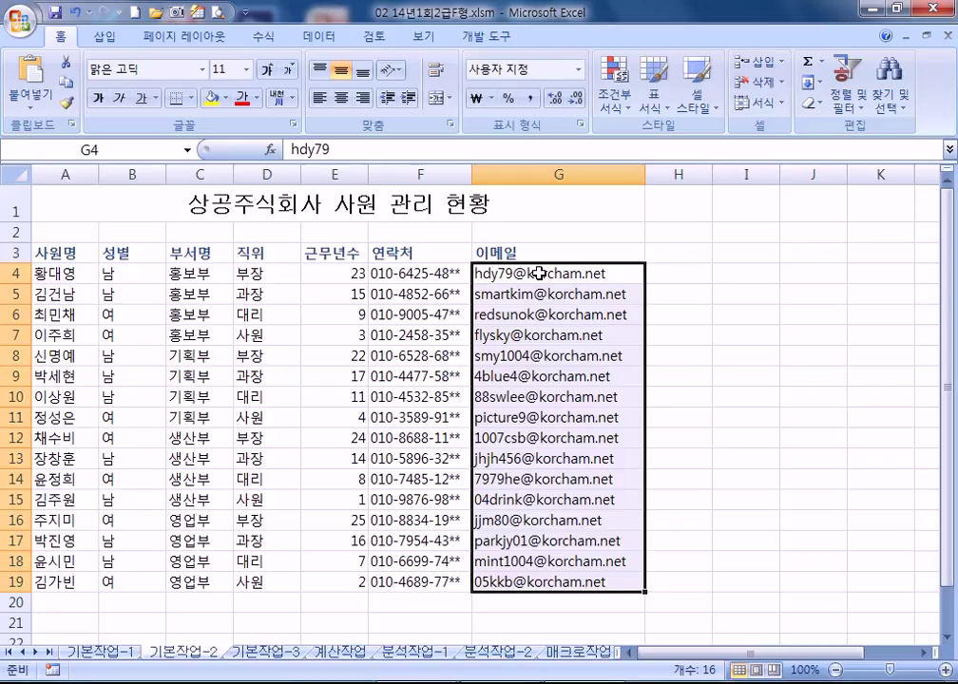
Center the contents of the table A3:G19 horizontally and apply all borders to it.
left_click_drag(53, 253, 539, 580)
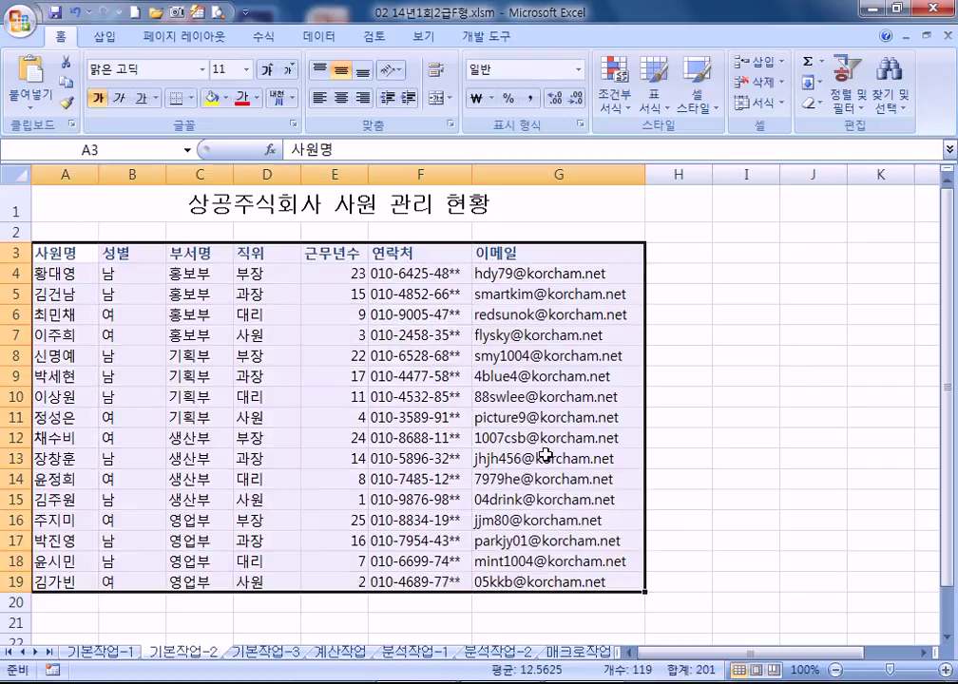
left_click(341, 98)
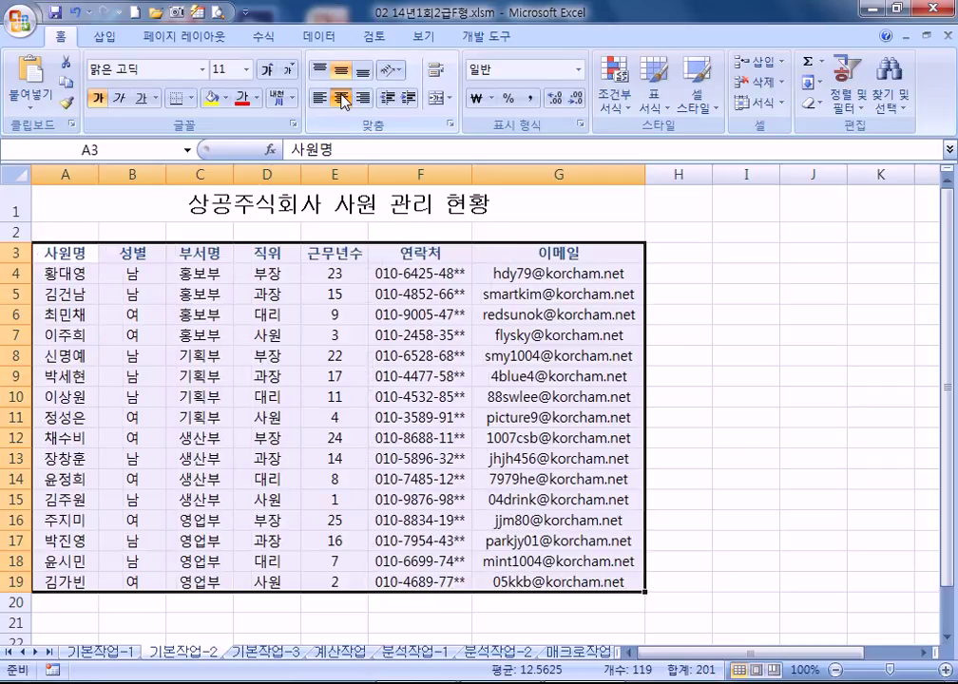
left_click(341, 98)
left_click(341, 98)
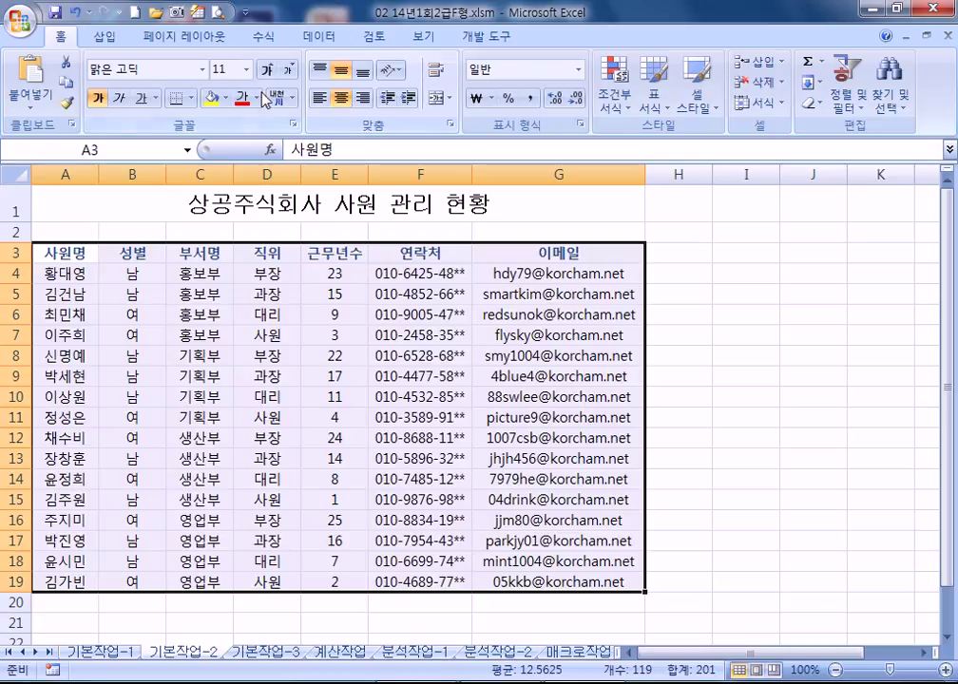
left_click(191, 98)
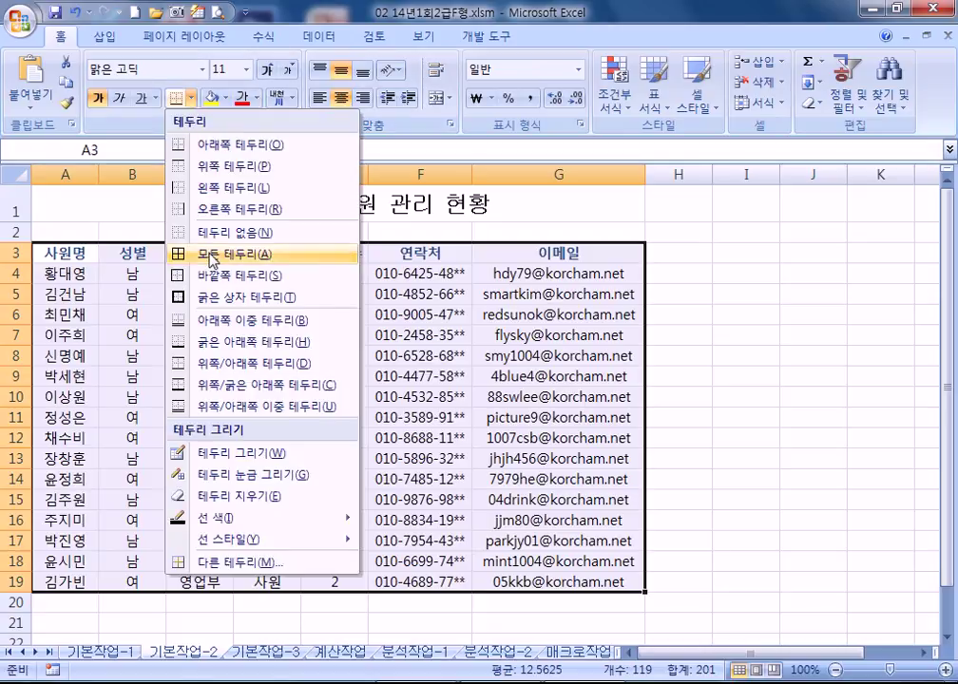
left_click(210, 254)
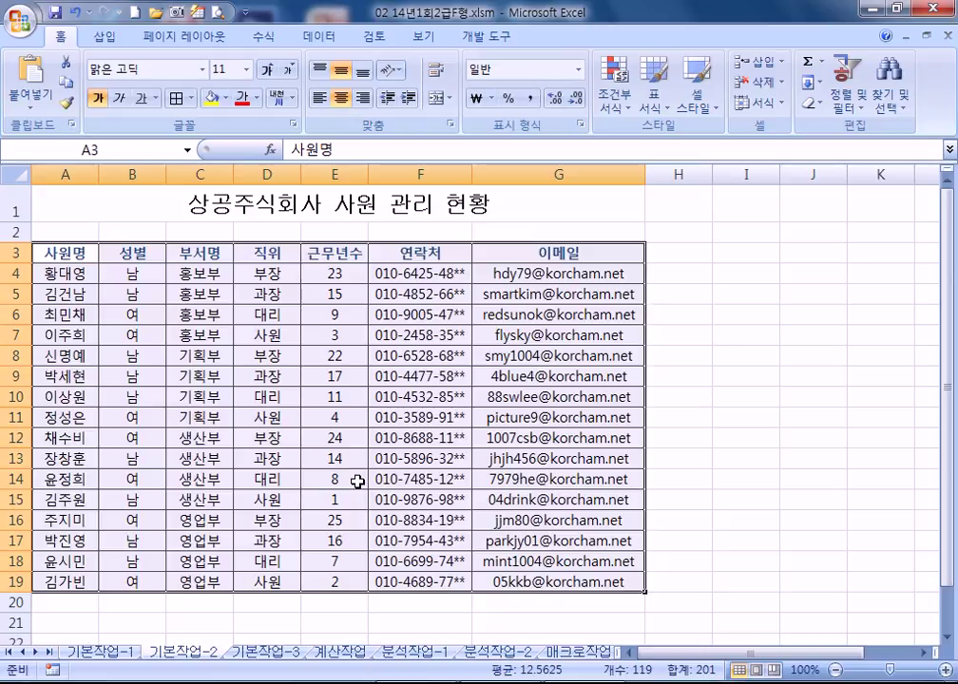
left_click(67, 231)
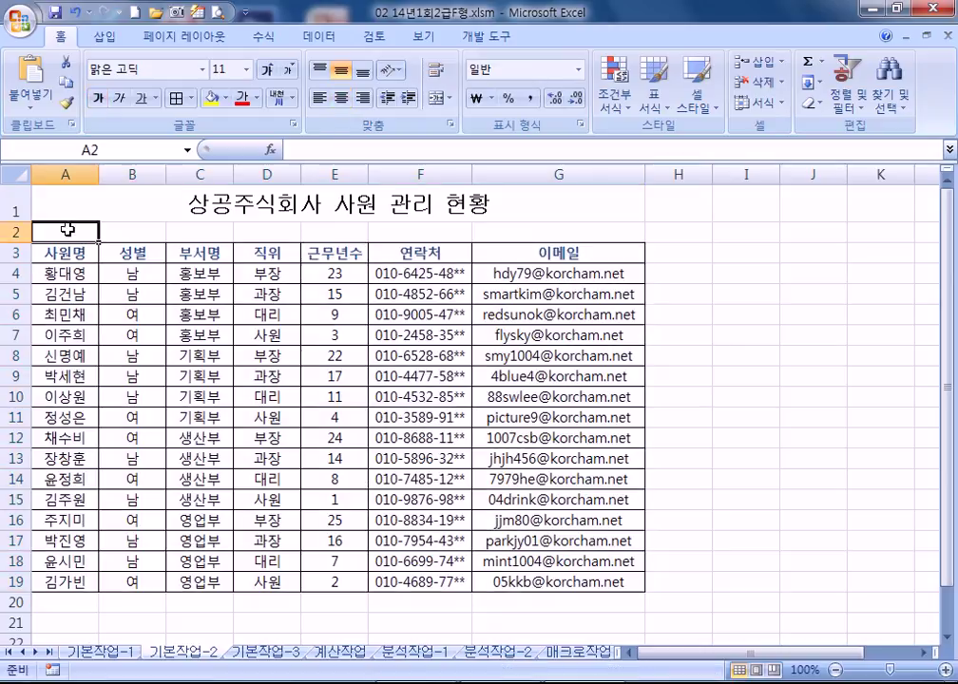
On the 기본작업-3 sheet, enter the filter criterion 구분 with 레드 below it in A24:A25.
left_click(262, 656)
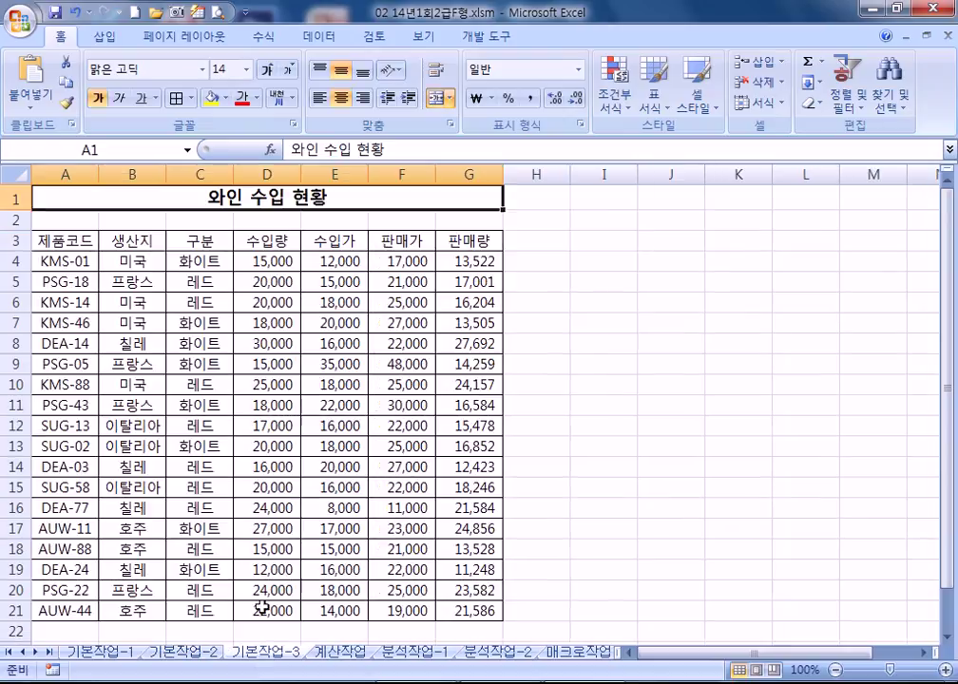
scroll(201, 428, "down", 3)
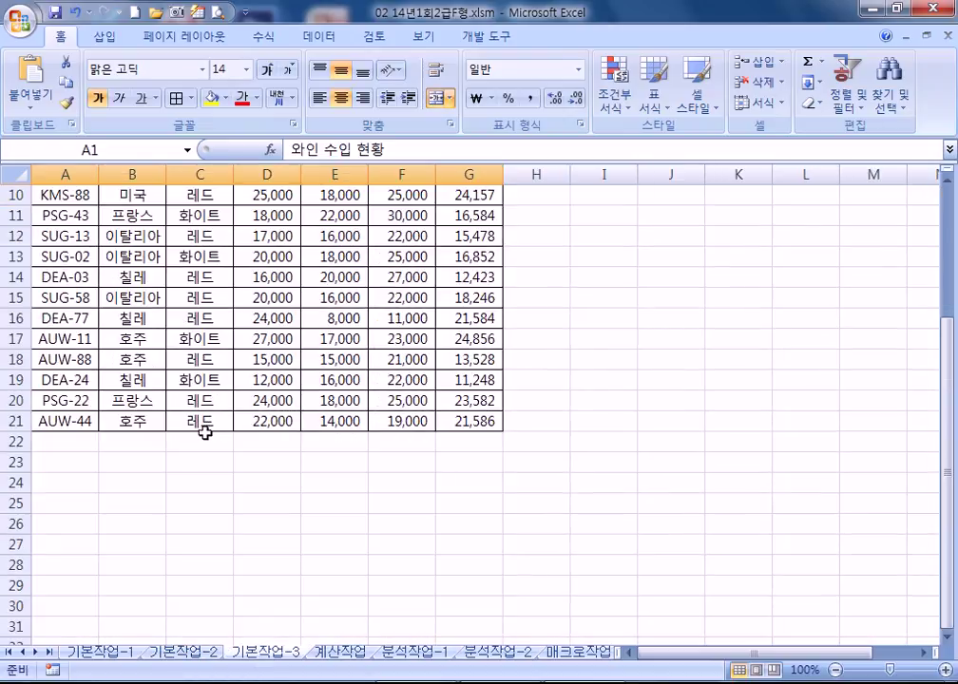
left_click(63, 483)
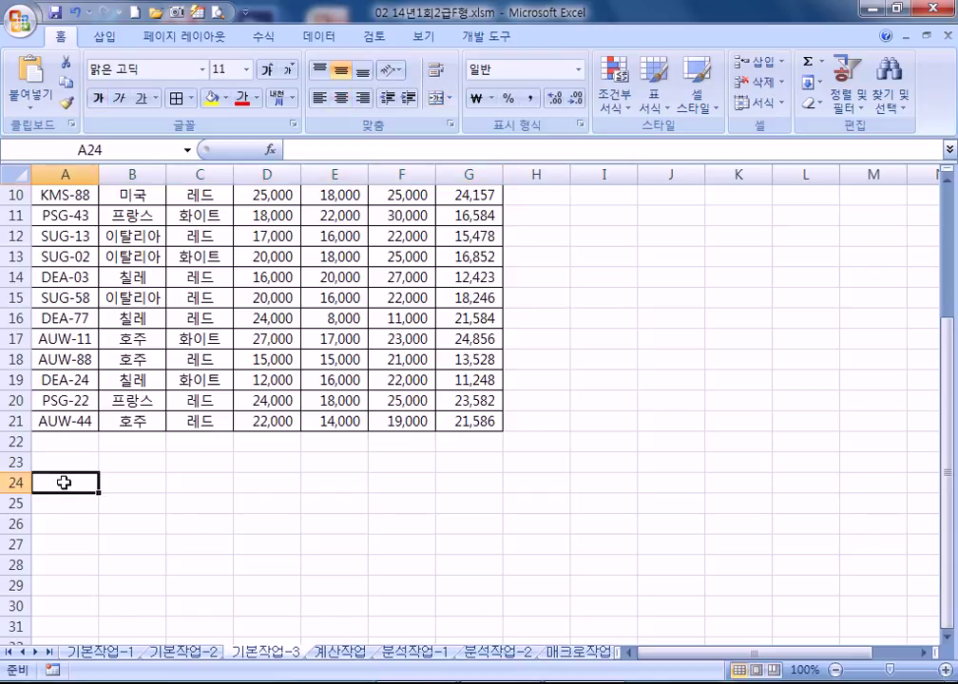
left_click_drag(64, 483, 260, 524)
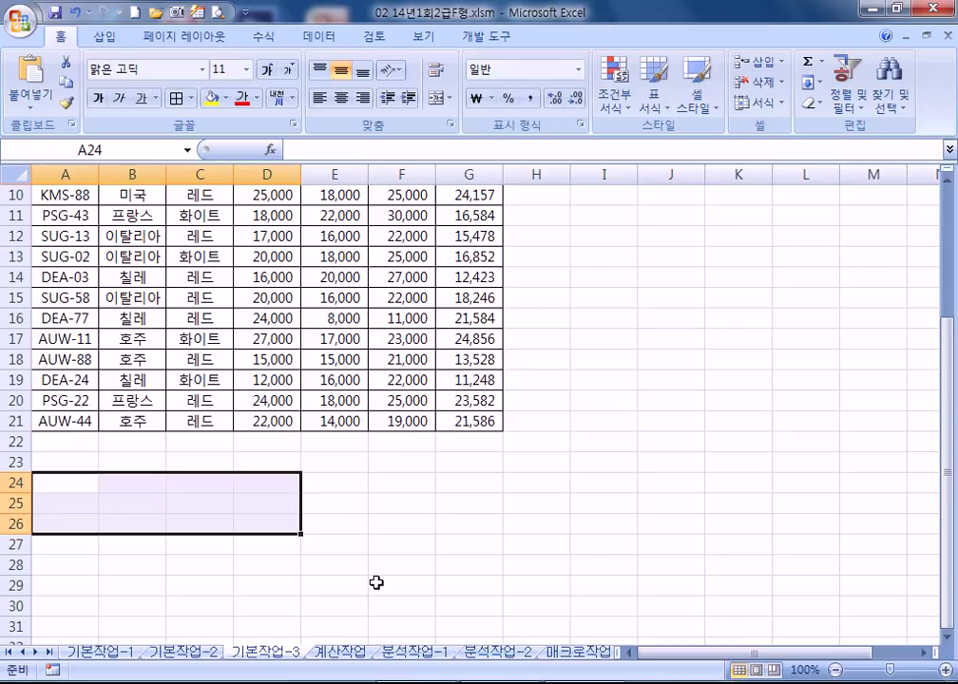
scroll(376, 578, "up", 3)
scroll(371, 575, "down", 4)
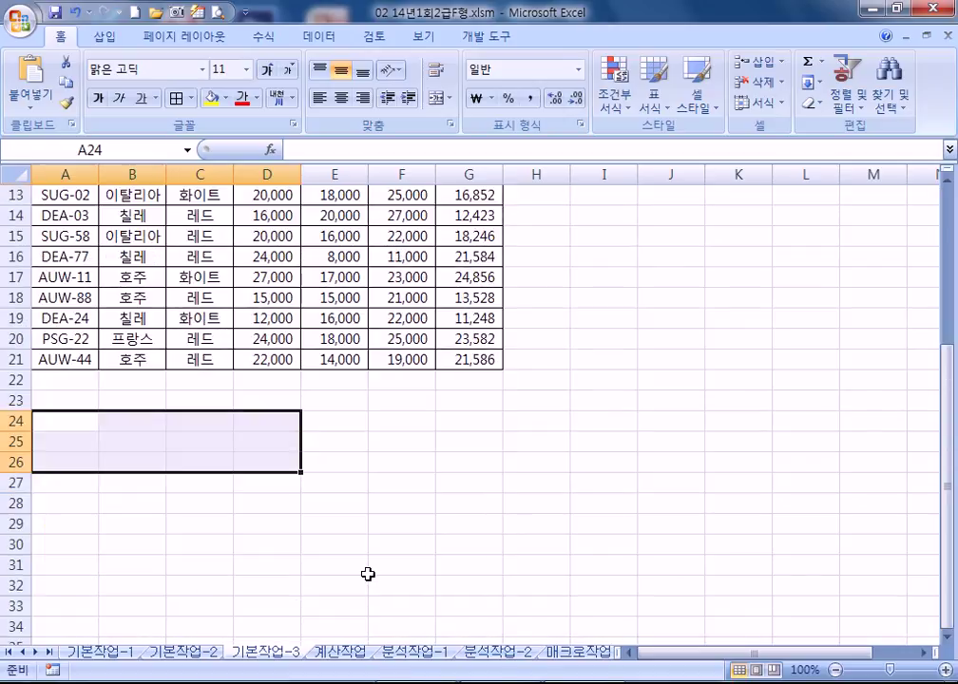
type("구분")
key("Return")
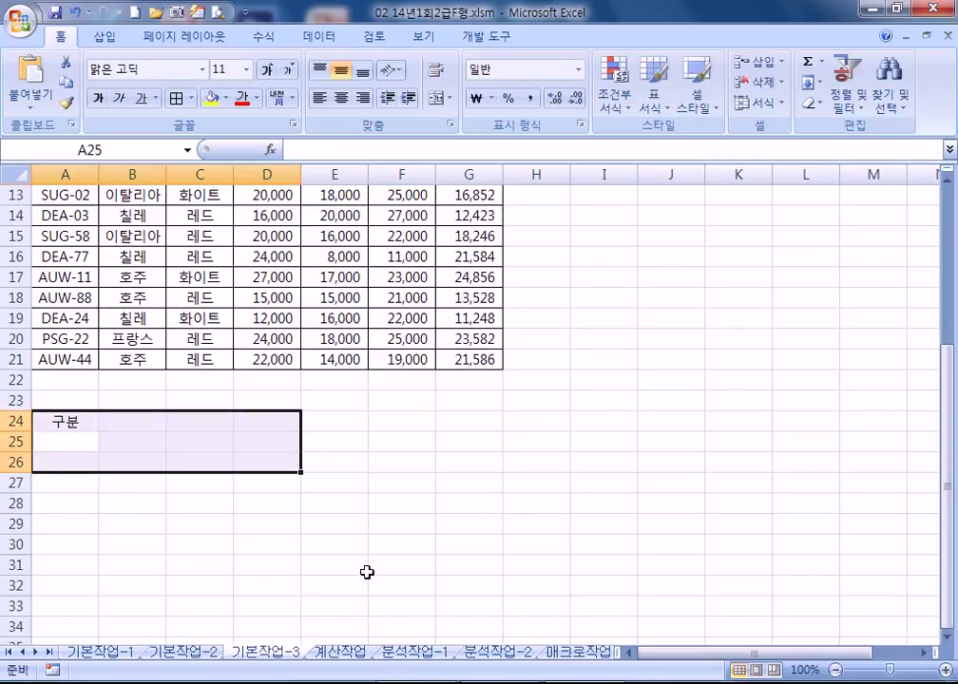
type("레드")
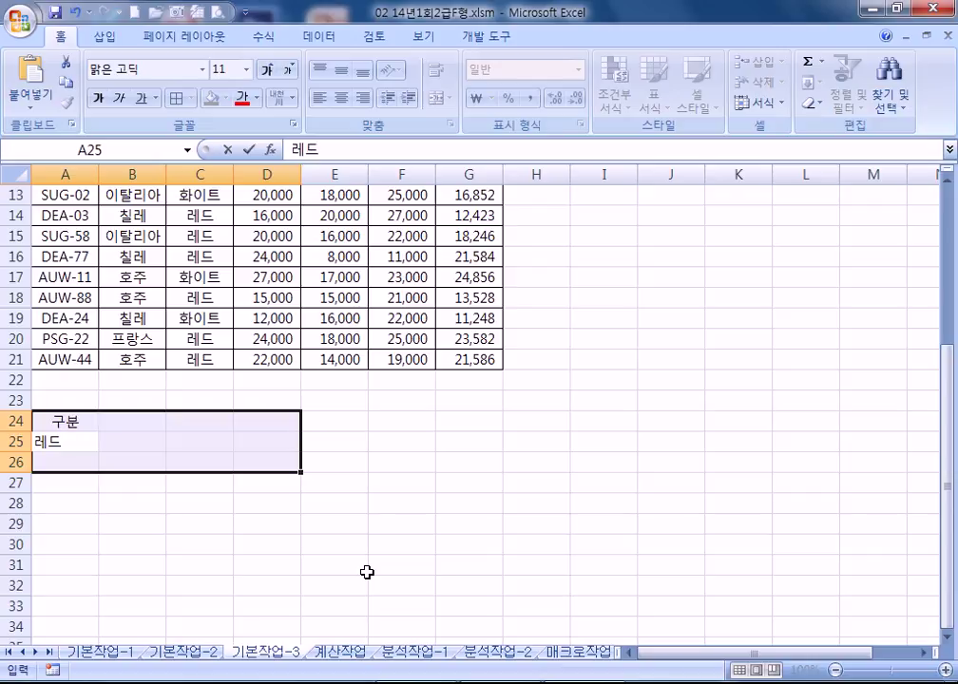
key("shift+Tab")
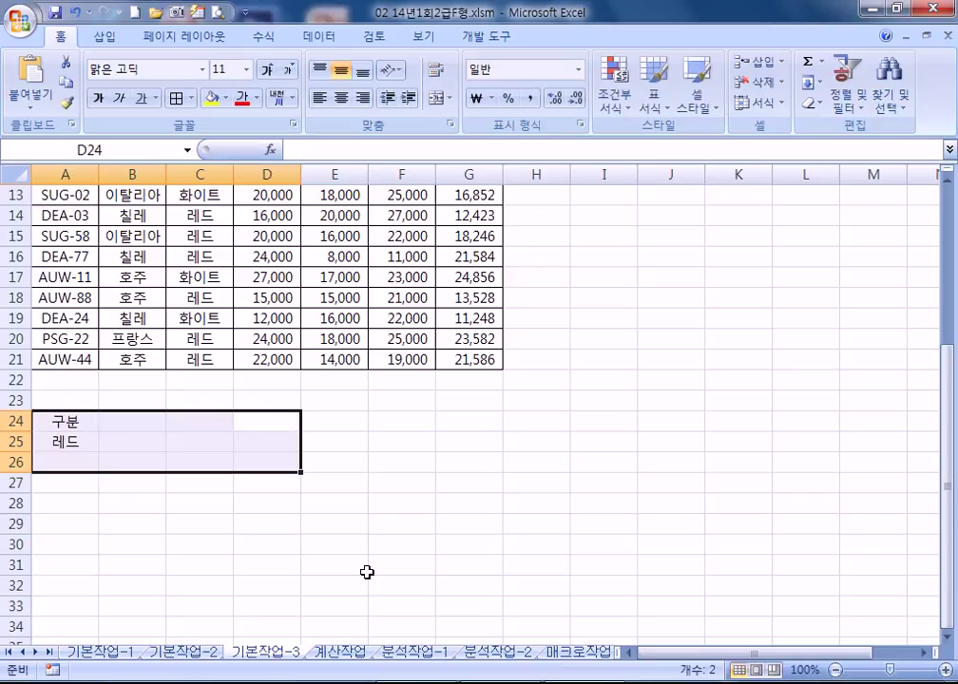
Add the second criterion 판매량 with >=20000 below it in B24:B25.
key("shift+Tab")
key("shift+Tab")
type("판매량")
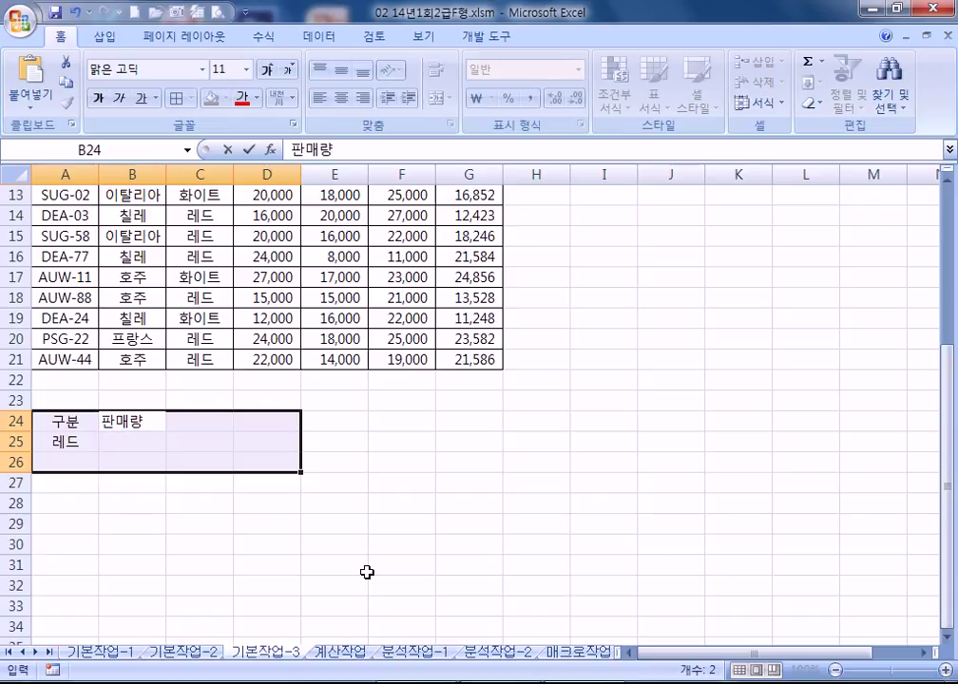
key("Return")
type(">=20000")
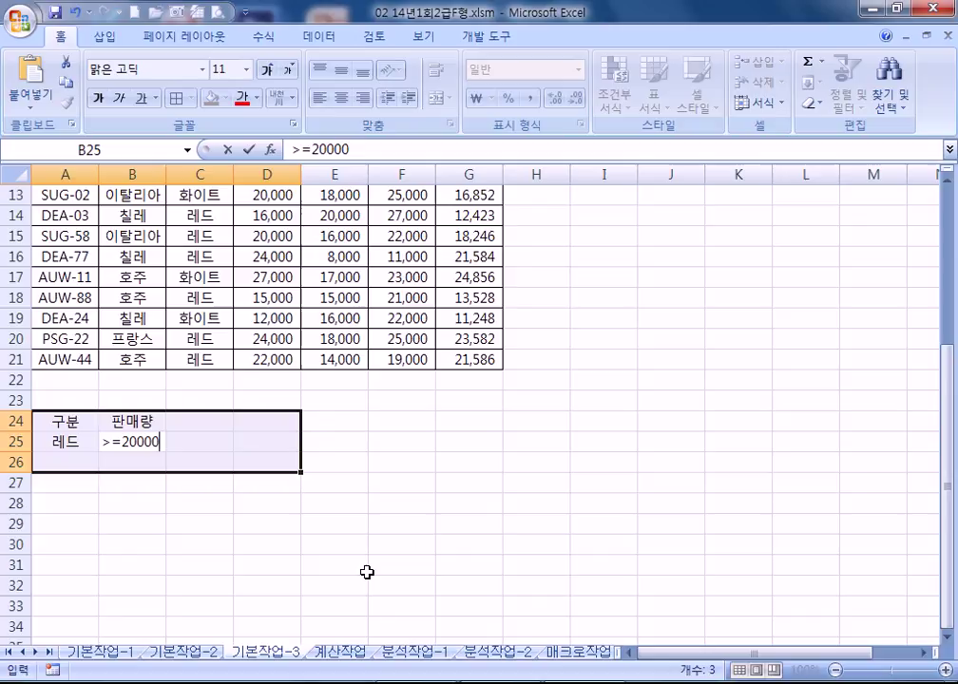
key("Return")
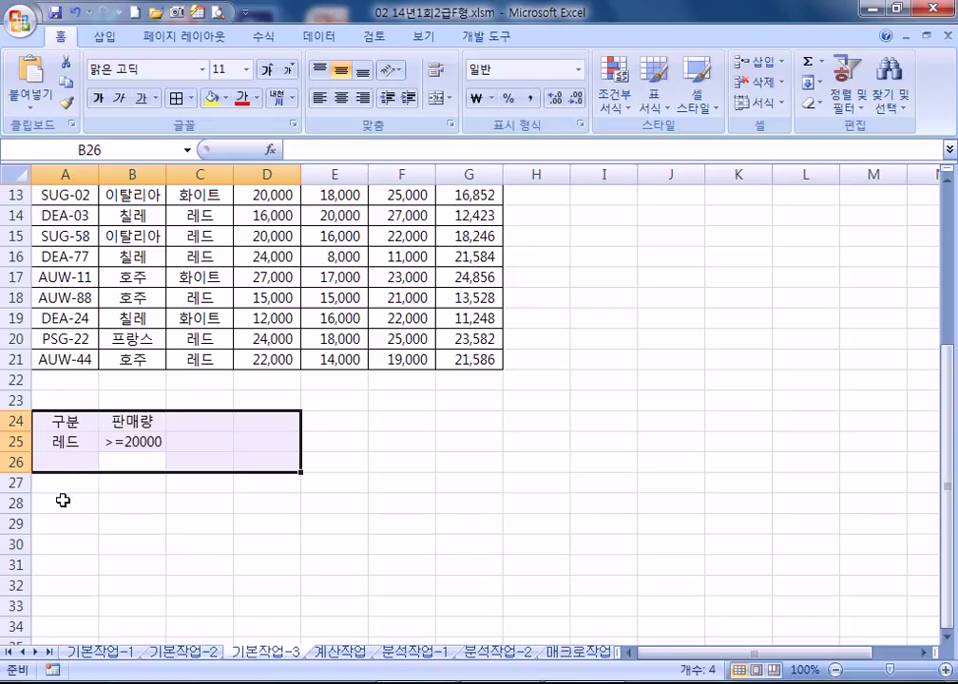
Start an advanced filter on the wine table A3:G21 that copies its results to another location.
scroll(126, 468, "up", 2)
left_click(275, 361)
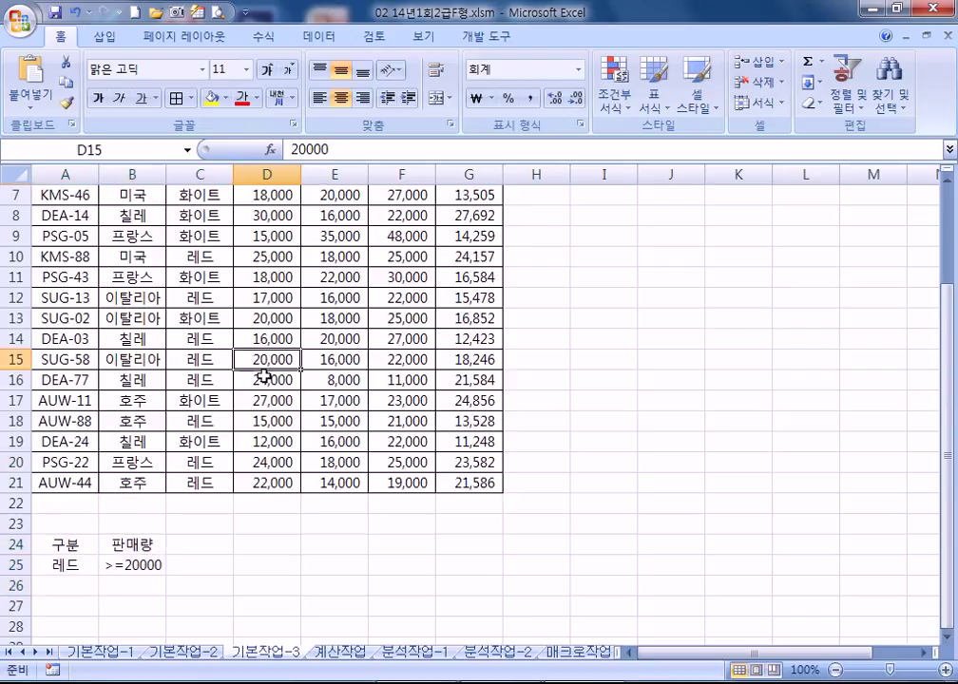
scroll(210, 286, "up", 2)
left_click(260, 304)
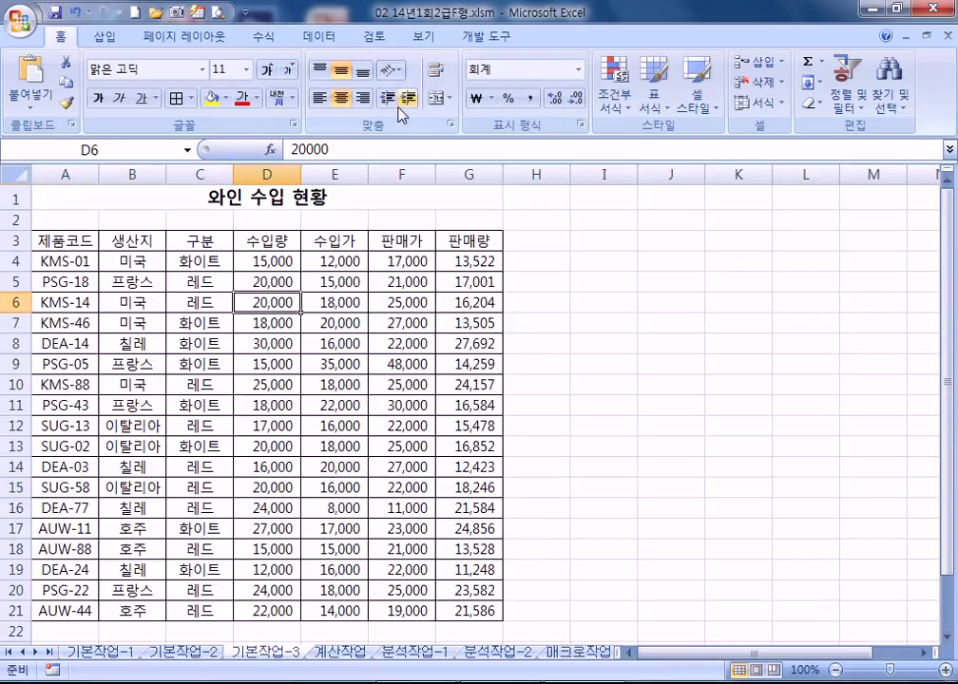
left_click(315, 38)
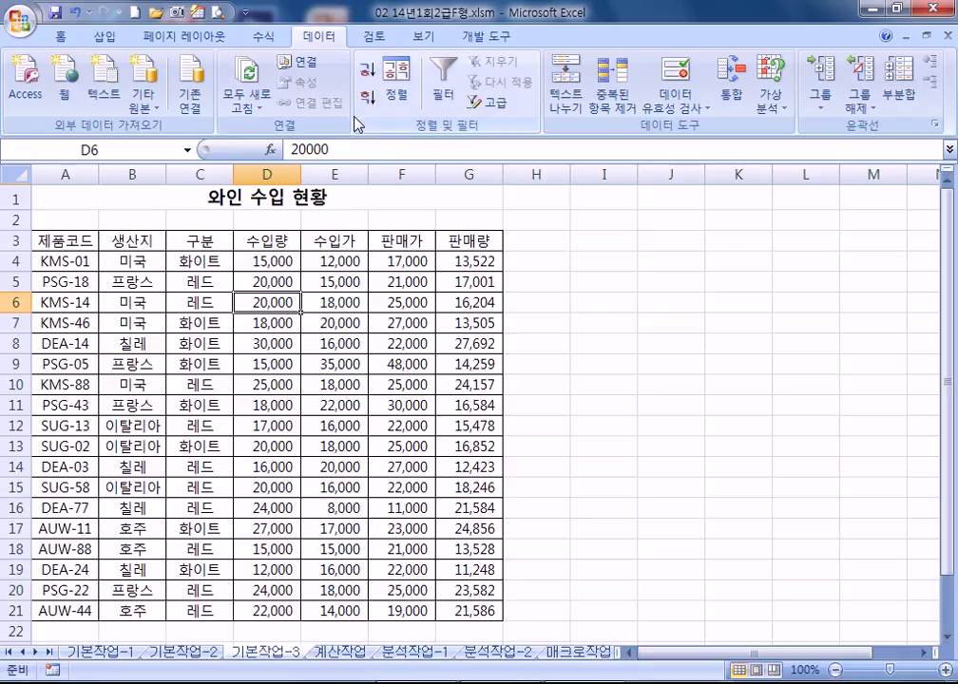
left_click(496, 104)
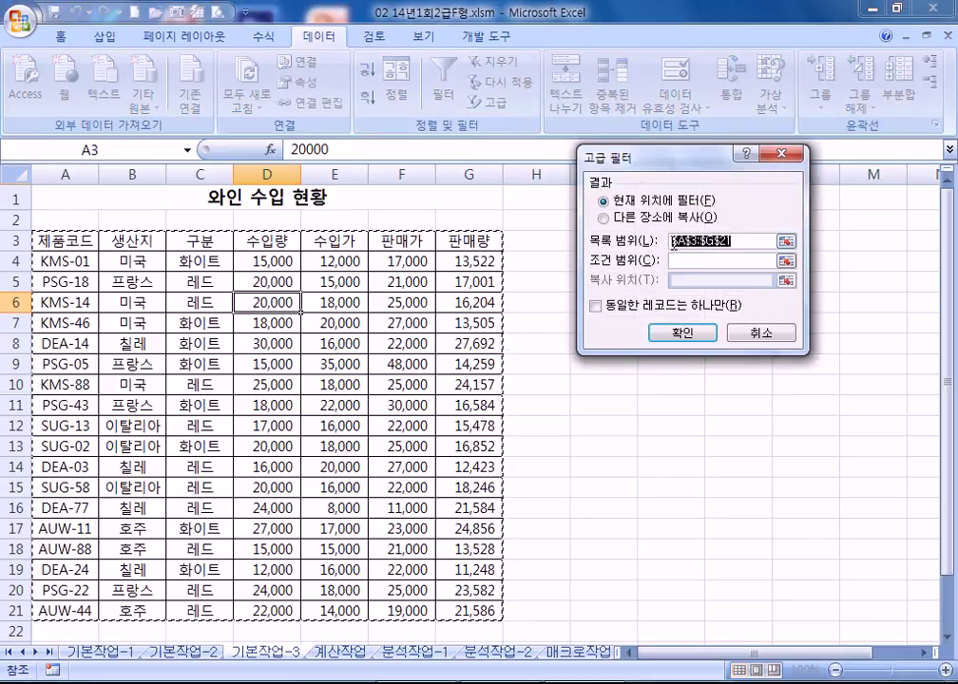
left_click(652, 226)
Set the filter's criteria range to A24:B25 and its copy destination to A28, and run the filter.
left_click(681, 259)
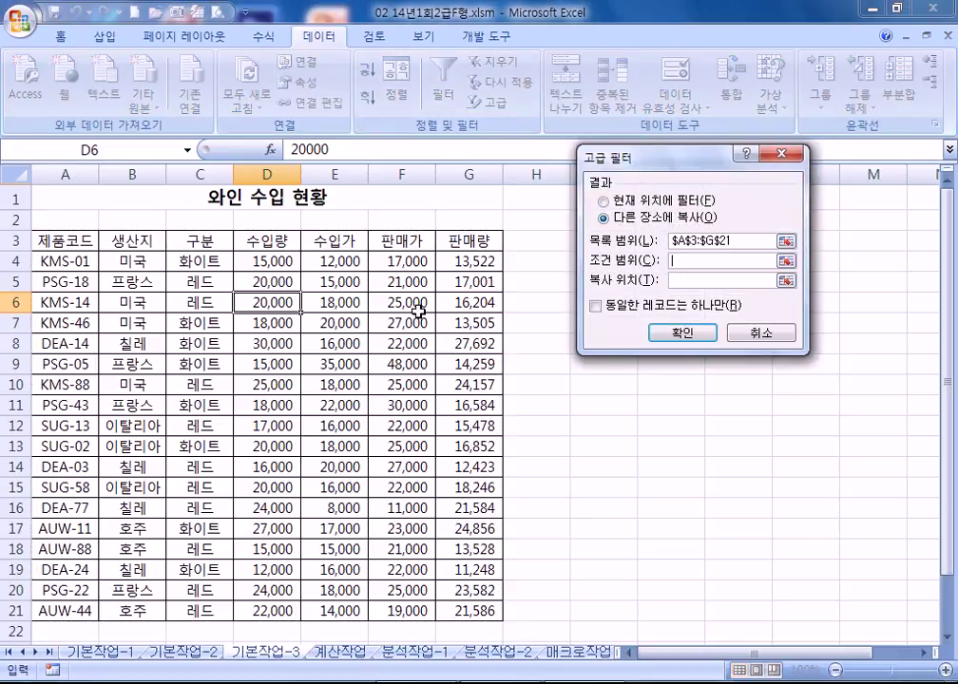
scroll(263, 364, "down", 5)
left_click_drag(60, 359, 131, 378)
left_click(687, 281)
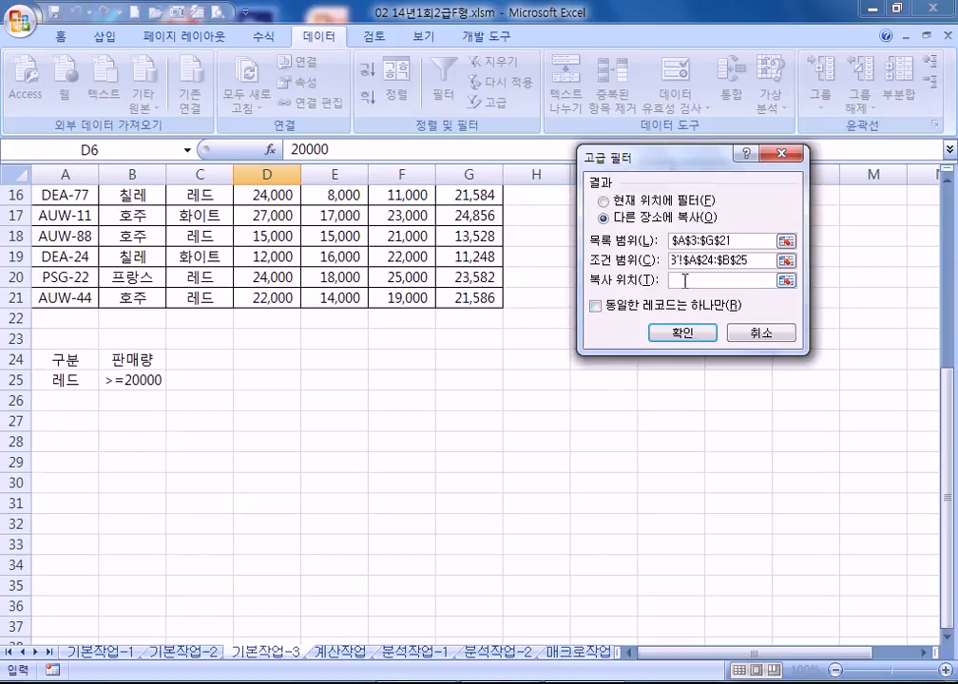
left_click(47, 440)
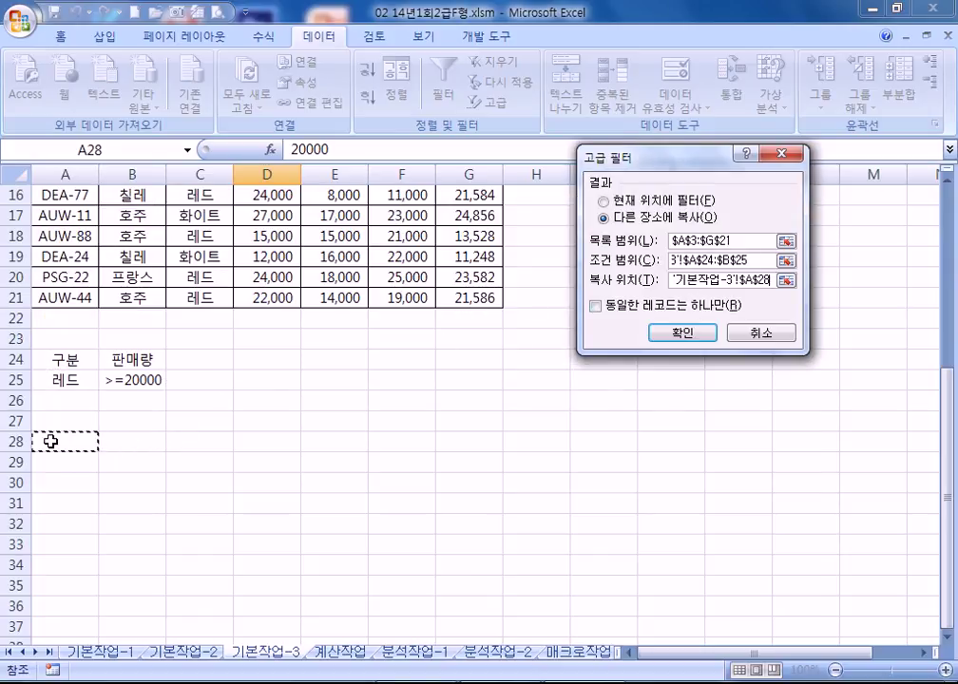
left_click(682, 332)
scroll(430, 398, "down", 3)
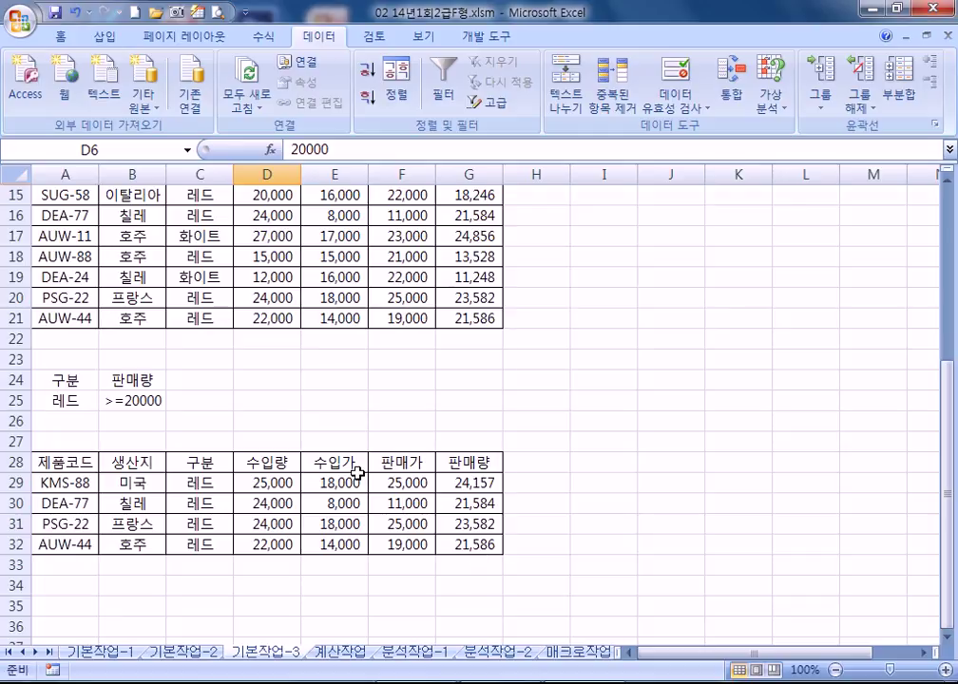
Compare the 구분 and 판매량 headers of the wine table with the criteria headers in A24:B24.
scroll(356, 472, "up", 5)
left_click(194, 241)
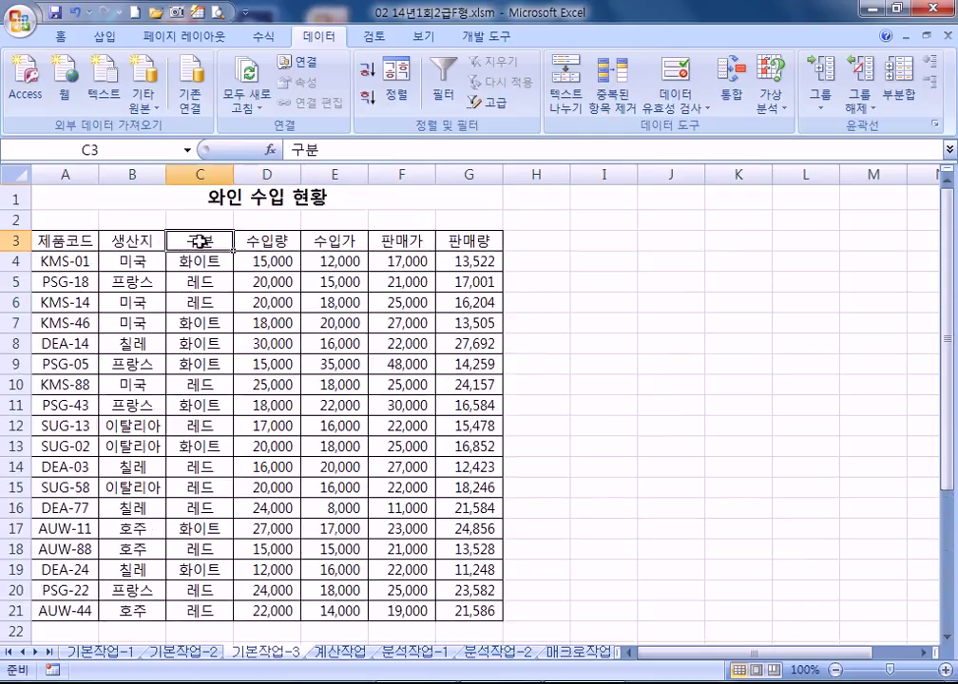
left_click(470, 242)
left_click(194, 241)
left_click(459, 243)
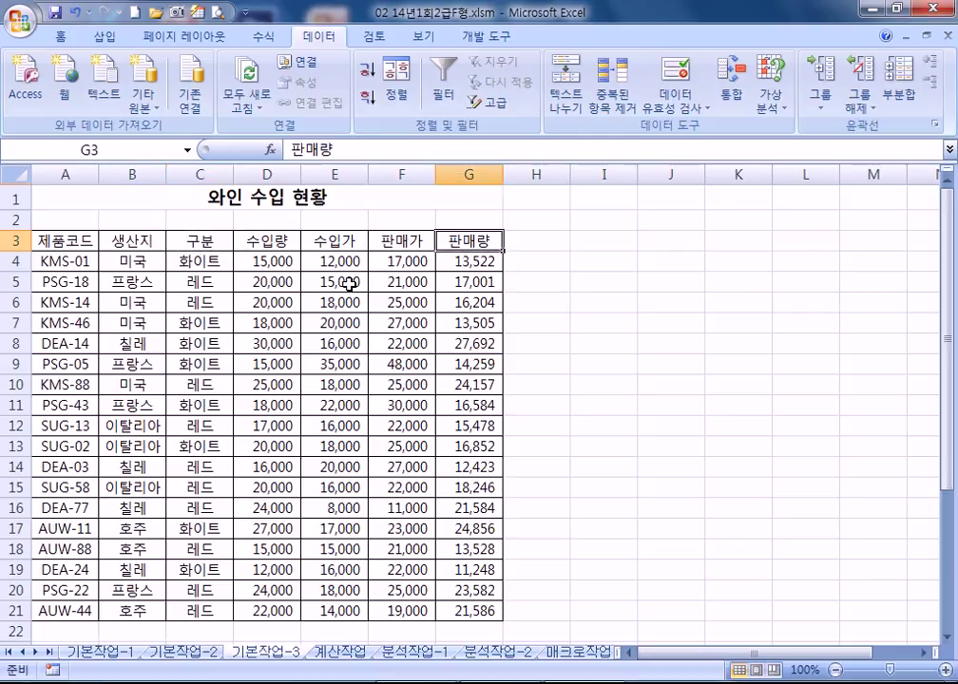
scroll(459, 243, "down", 3)
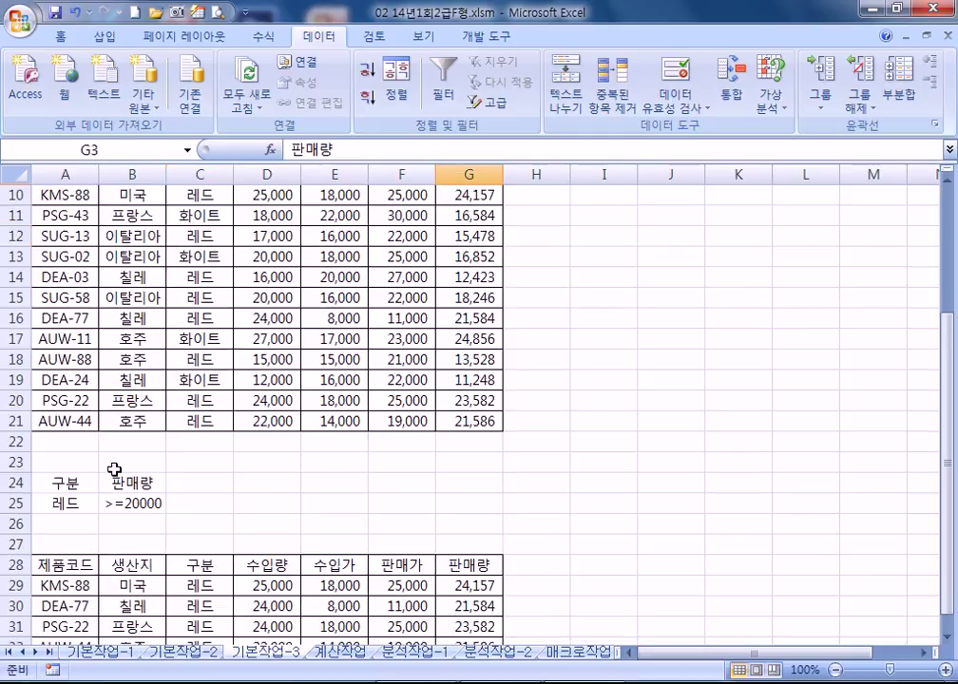
left_click(64, 483)
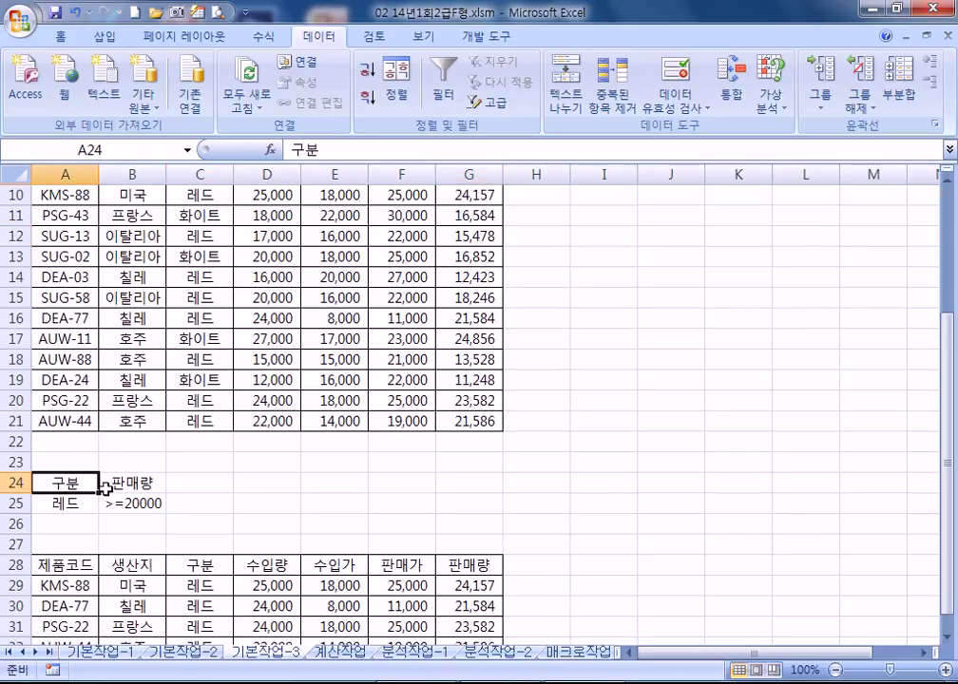
Copy the wine table headers 구분 (C3) and 판매량 (G3) together over the criteria headers in A24:B24.
scroll(142, 399, "up", 3)
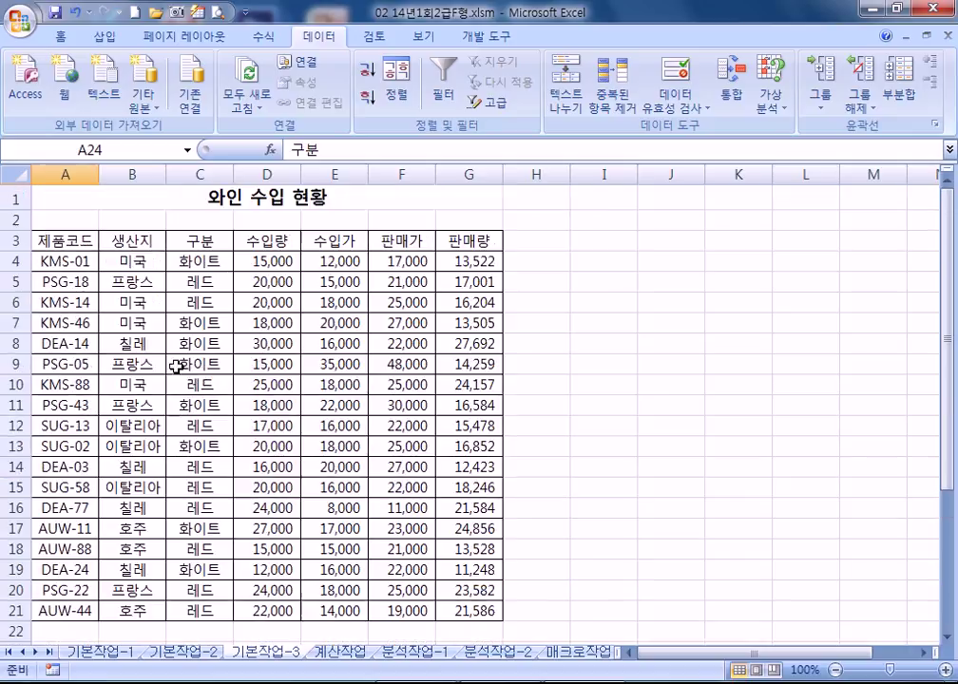
left_click(200, 242)
left_click(473, 242, "ctrl")
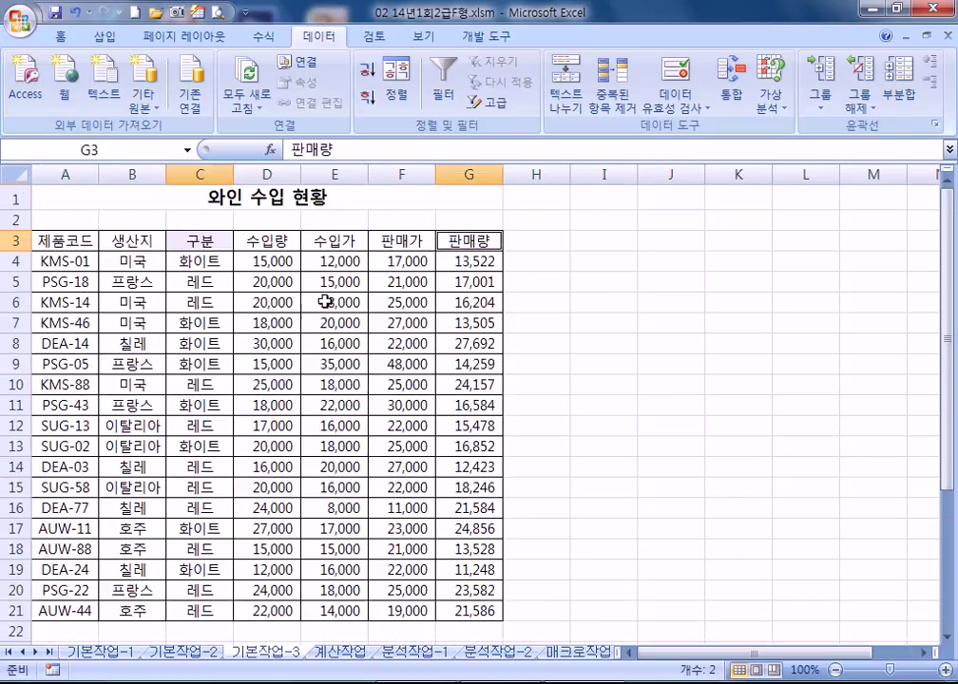
key("ctrl+c")
scroll(110, 429, "down", 4)
left_click(71, 423)
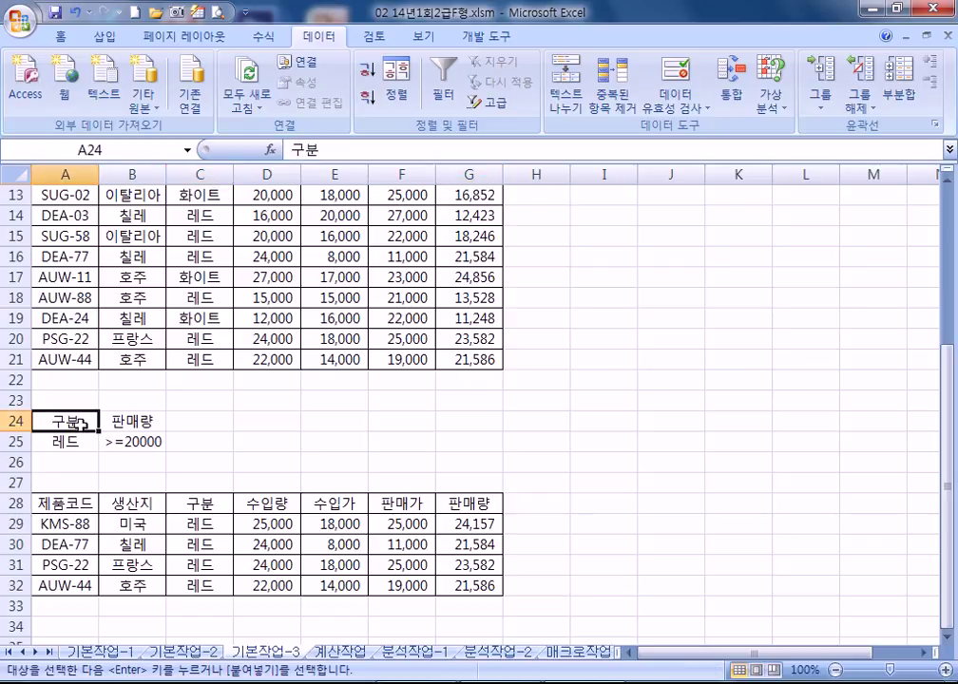
key("ctrl+v")
left_click(235, 462)
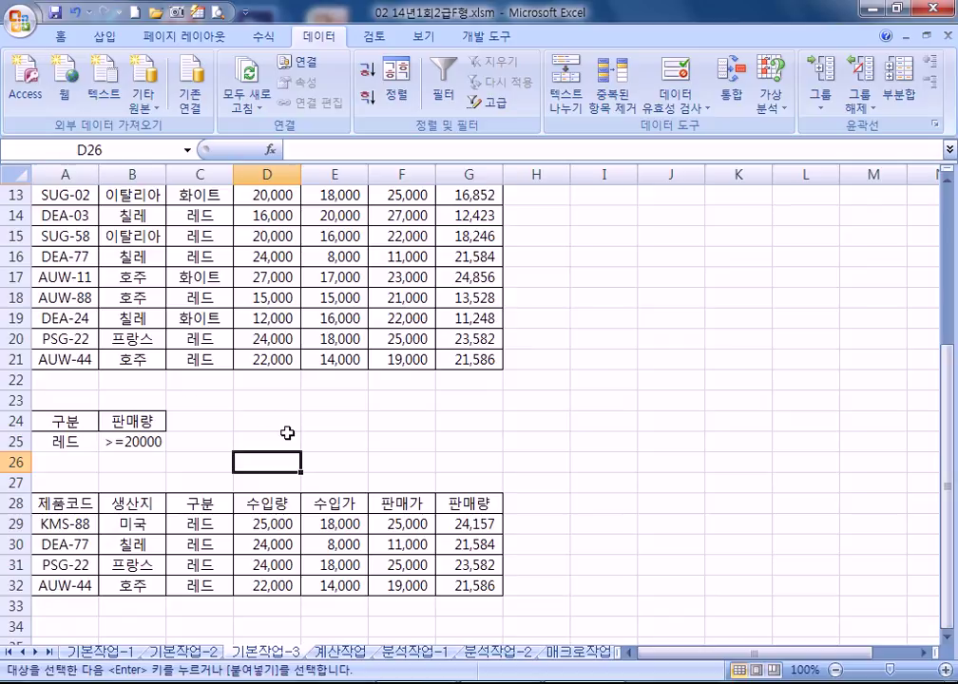
Switch to the 계산작업 sheet, with the ribbon collapsed and the view enlarged to 145%.
key("ctrl+Page_Down")
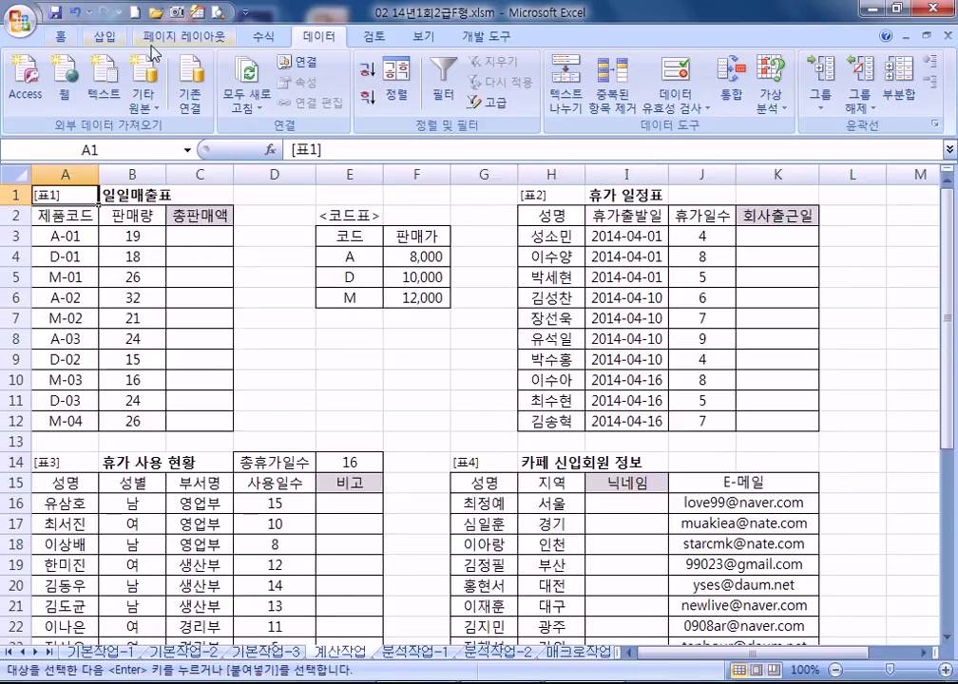
double_click(318, 36)
scroll(58, 187, "up", 3, "ctrl")
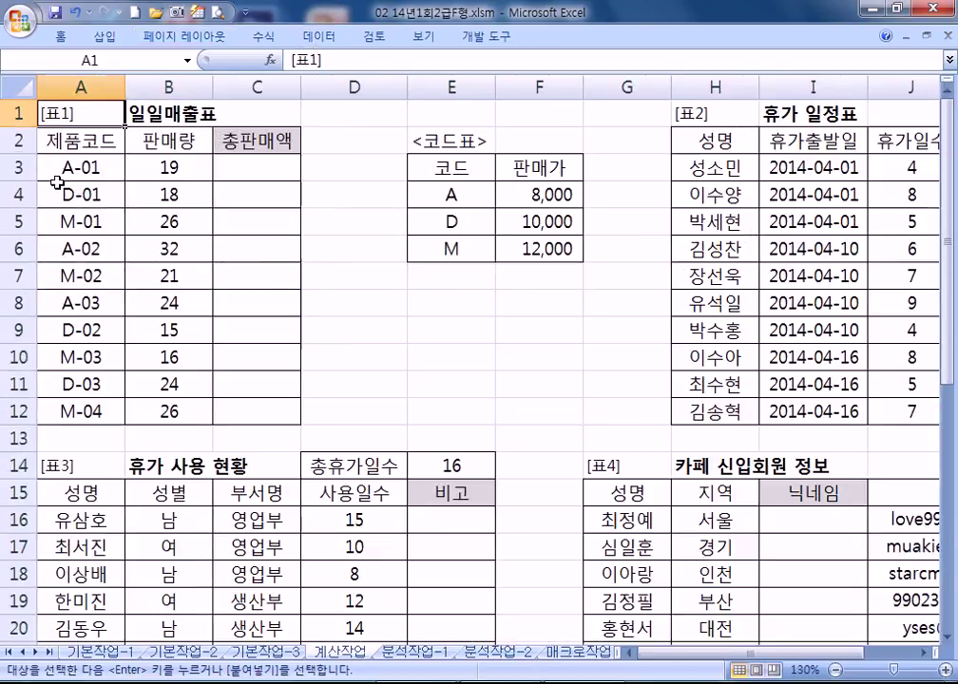
Begin the 총판매액 formula in C3 by multiplying the 판매량 in B3 by a VLOOKUP: =B3*VLOOKUP(.
left_click(287, 182)
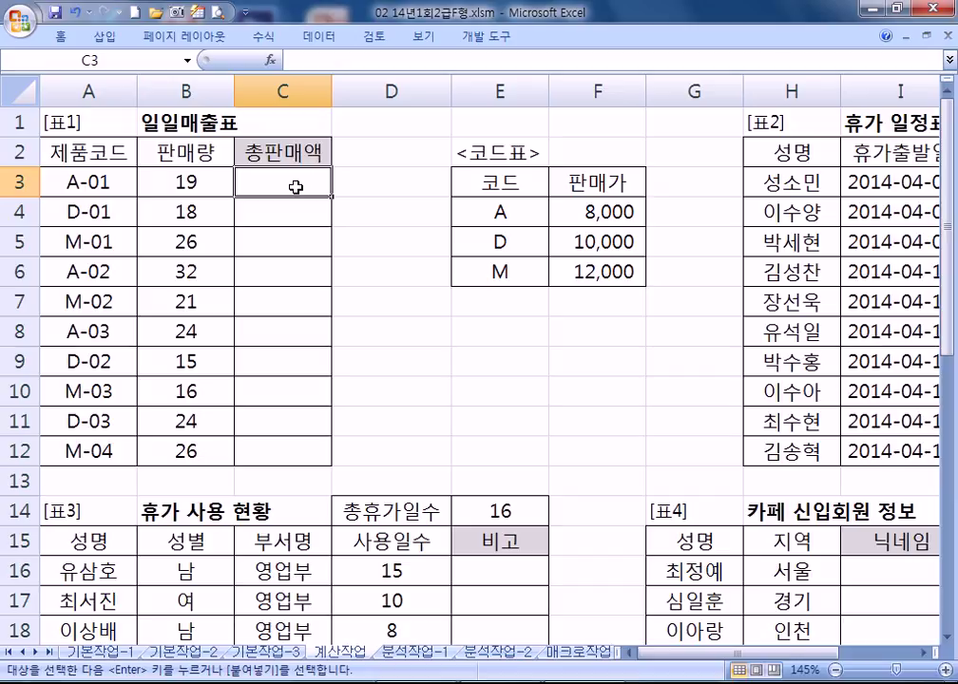
type("=")
left_click(159, 183)
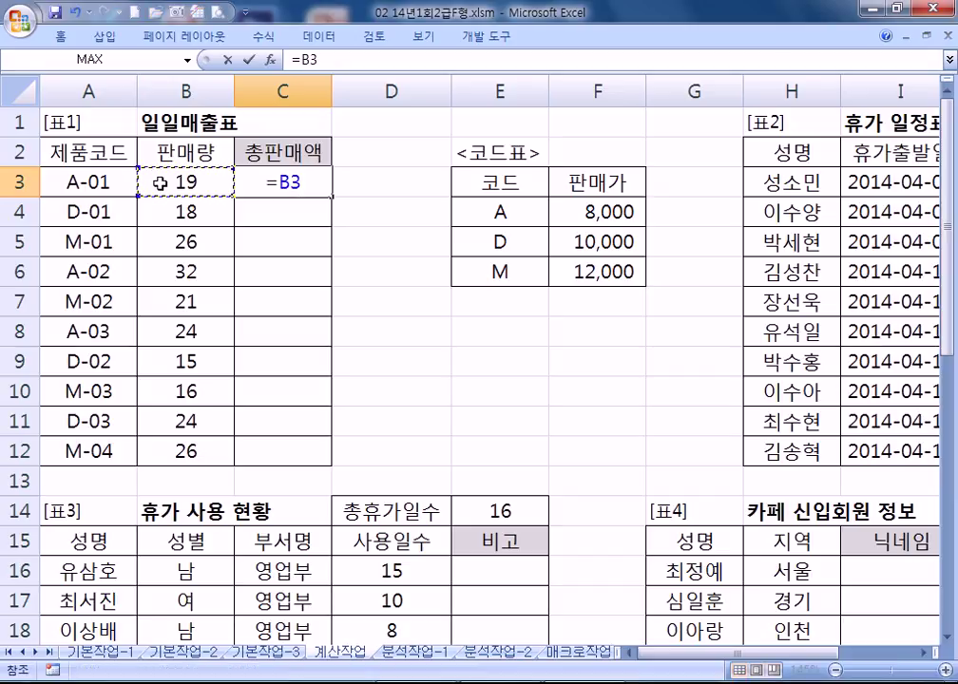
type("*")
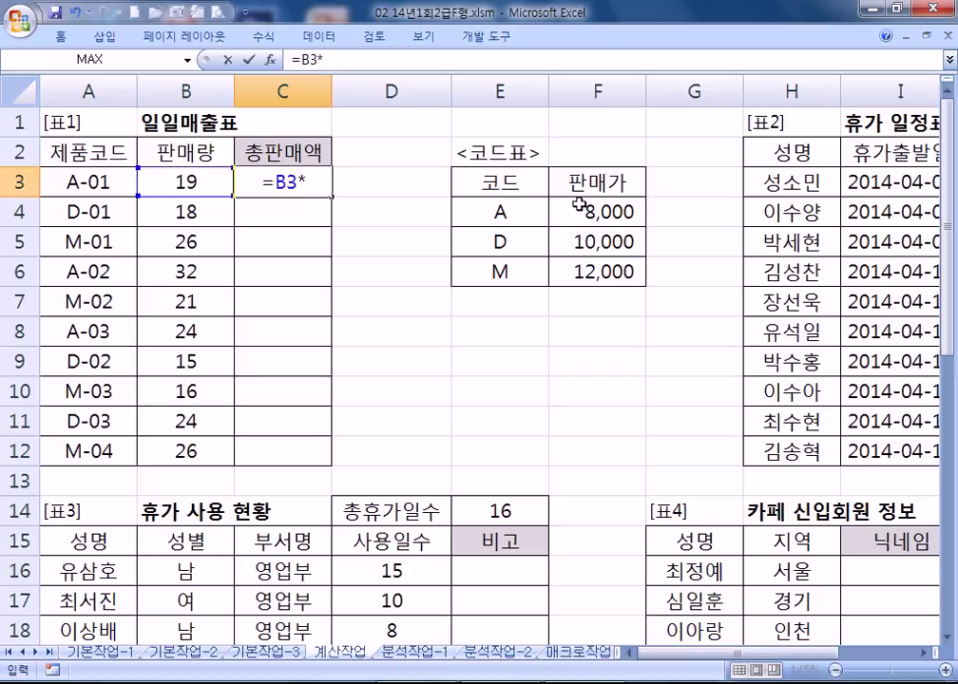
type("ㅍ")
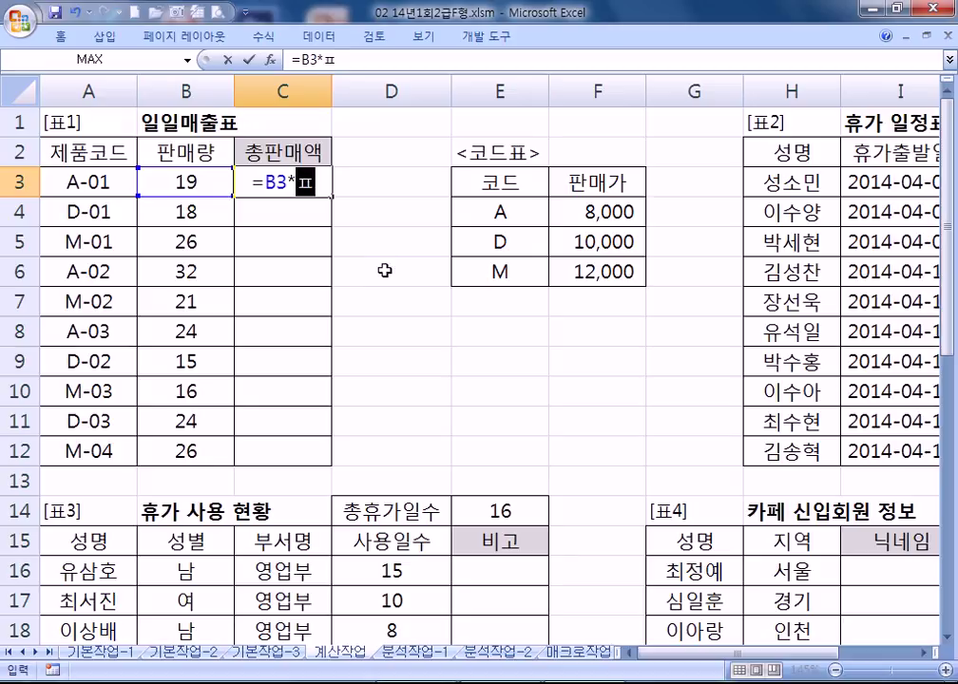
key("BackSpace")
type("VLO")
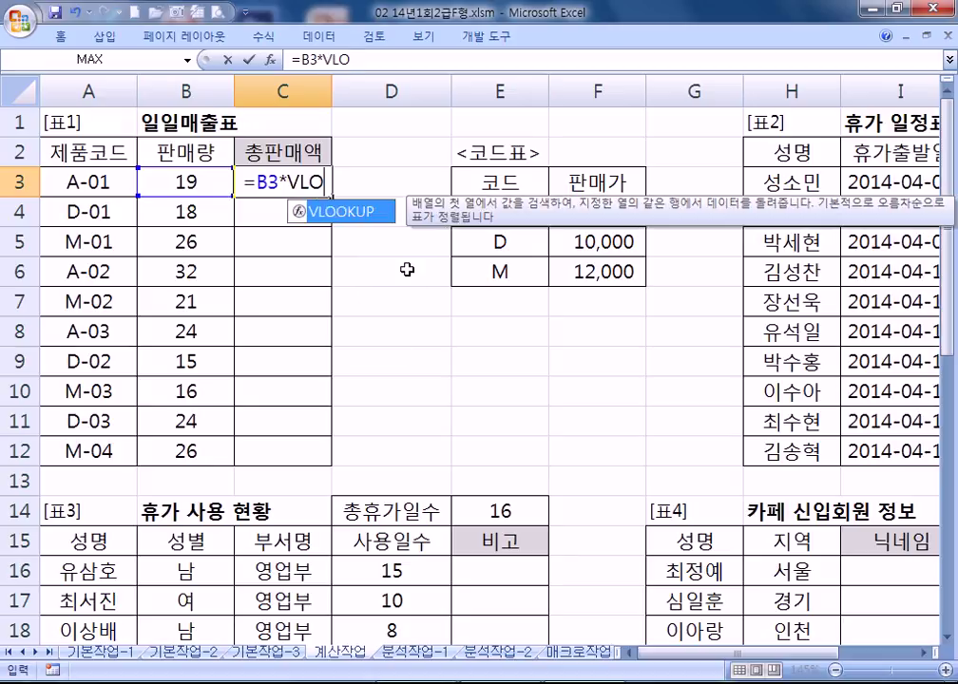
key("Tab")
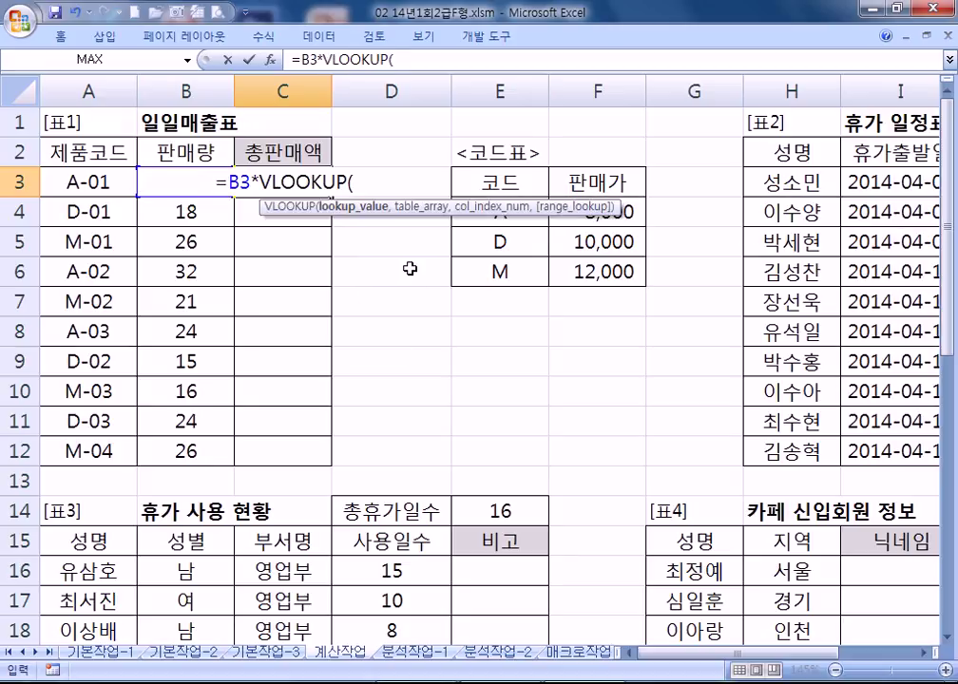
Use the first character of the 제품코드 as the VLOOKUP's lookup value: LEFT(A3,1).
type("LEFT")
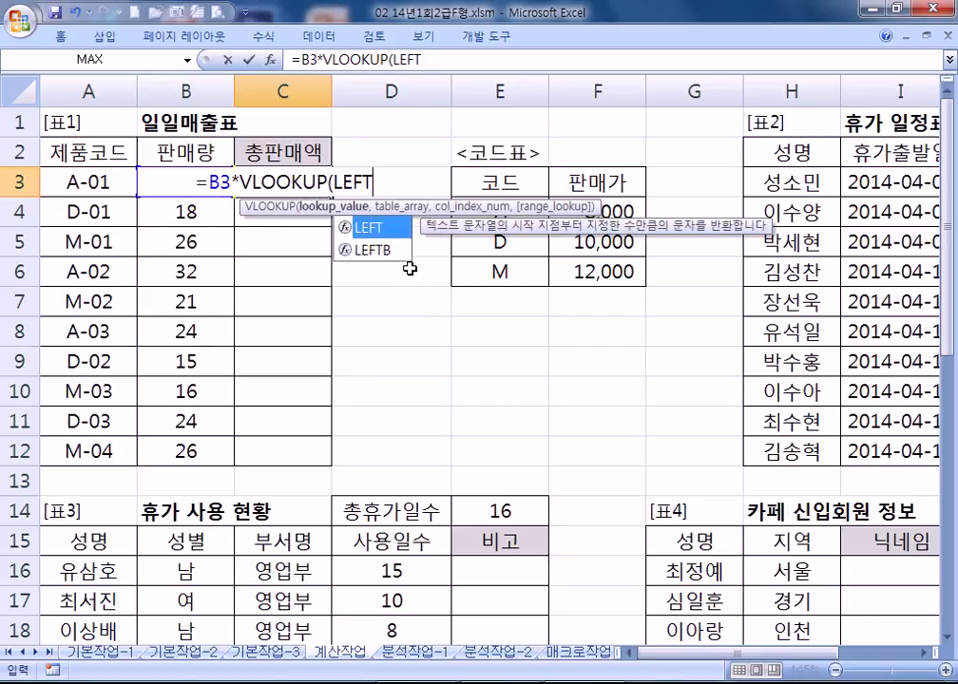
key("Tab")
left_click(95, 182)
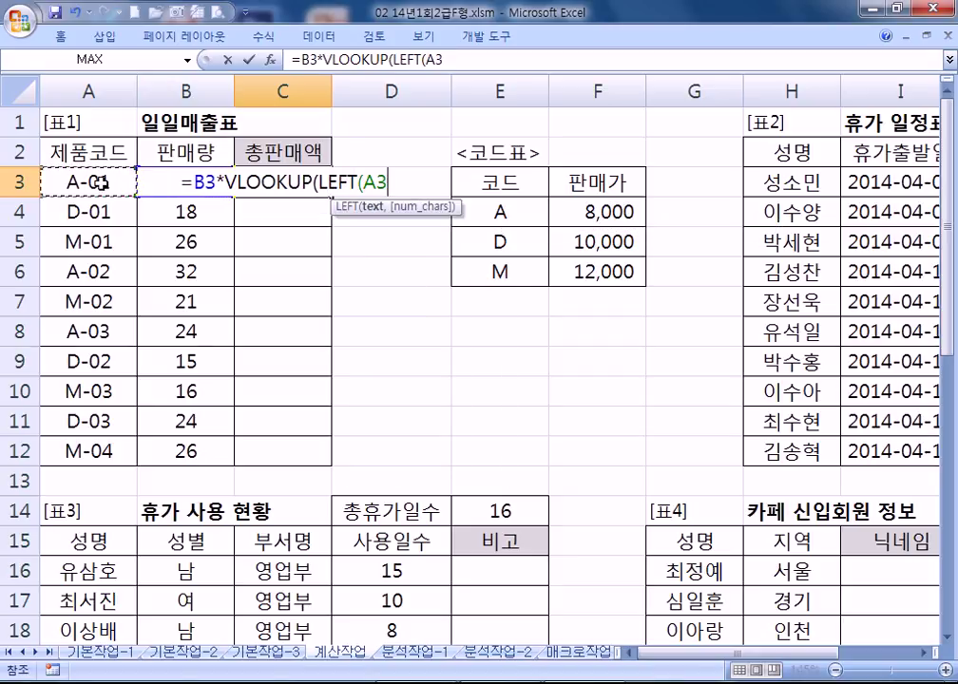
type(",1)")
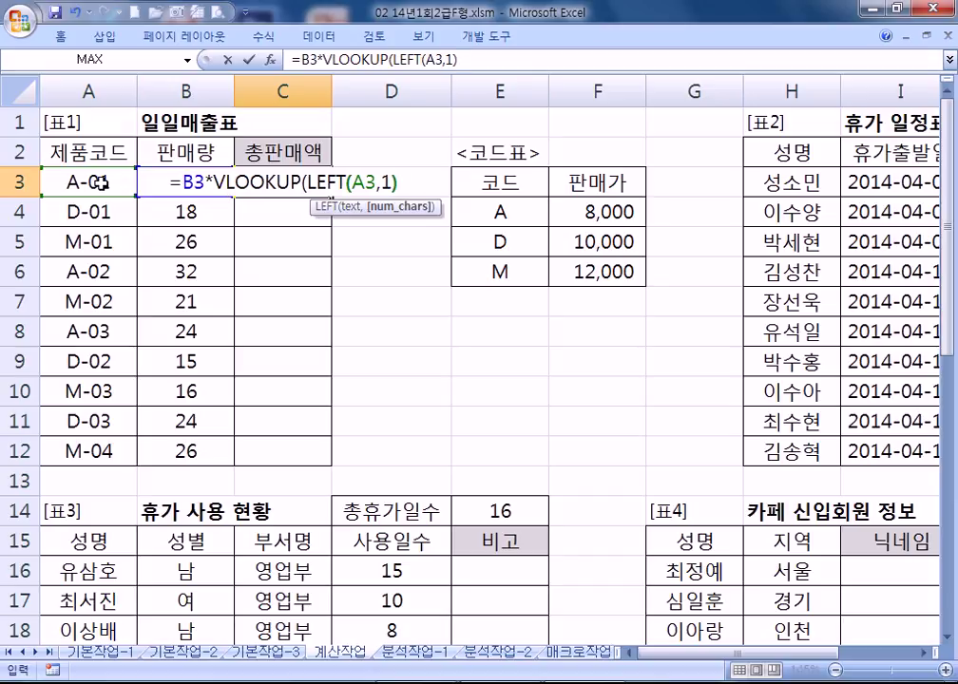
type(",")
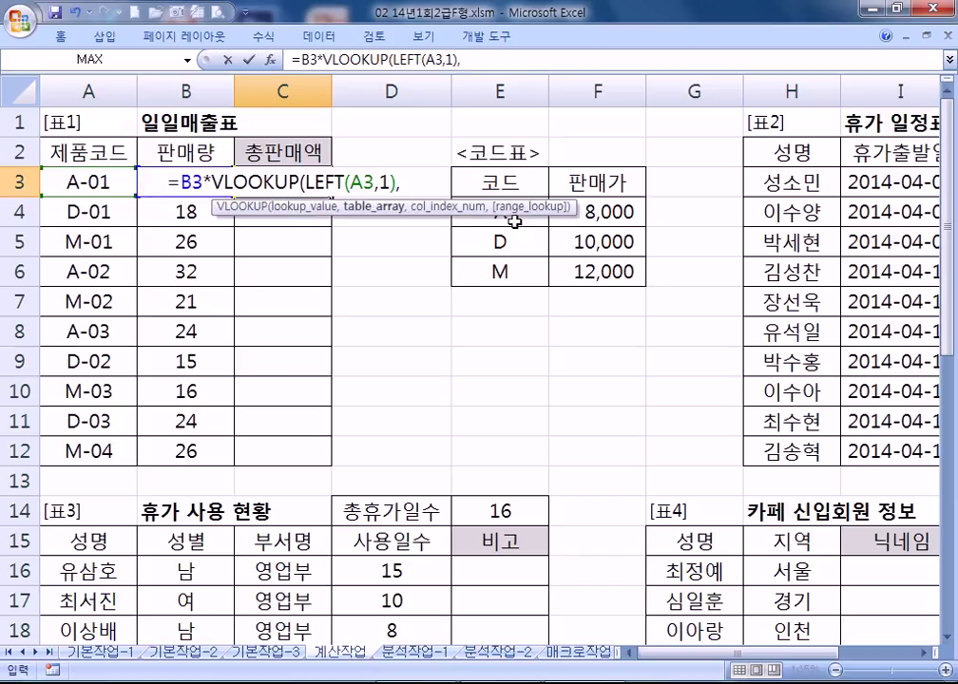
Complete the C3 formula with the absolute table range $E$4:$F$6, column 2 and exact match 0.
left_click_drag(480, 211, 606, 271)
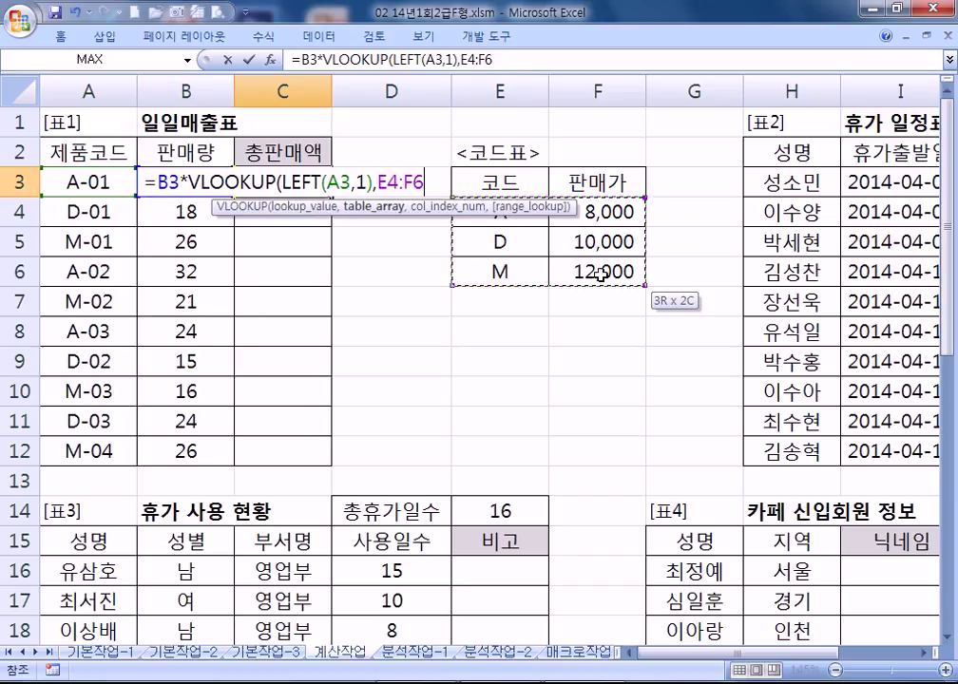
left_click_drag(222, 214, 36, 421)
left_click_drag(515, 211, 602, 285)
key("F4")
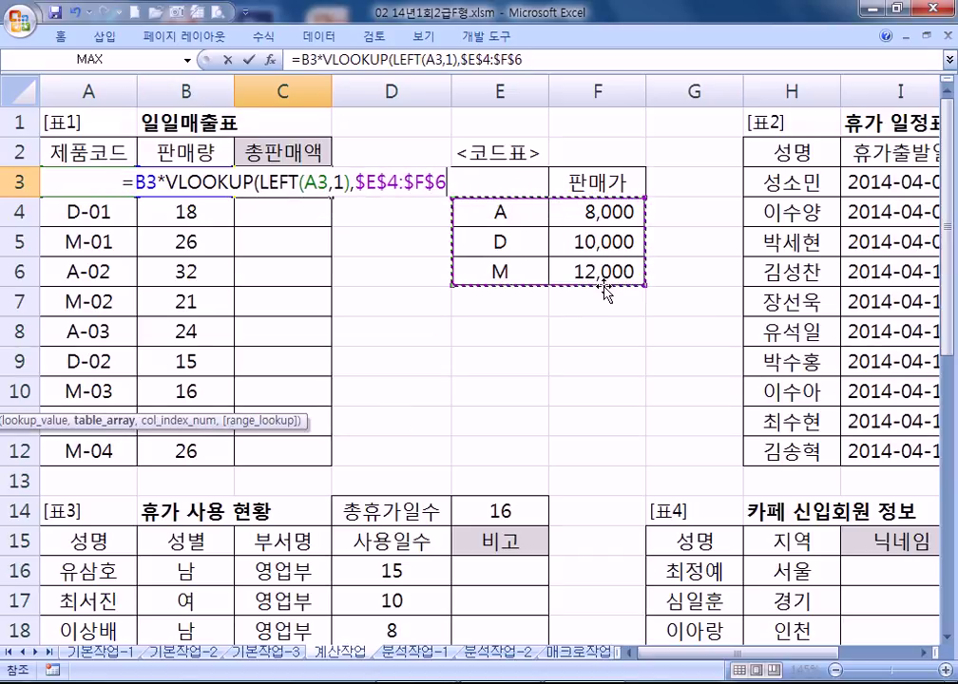
type(",2,")
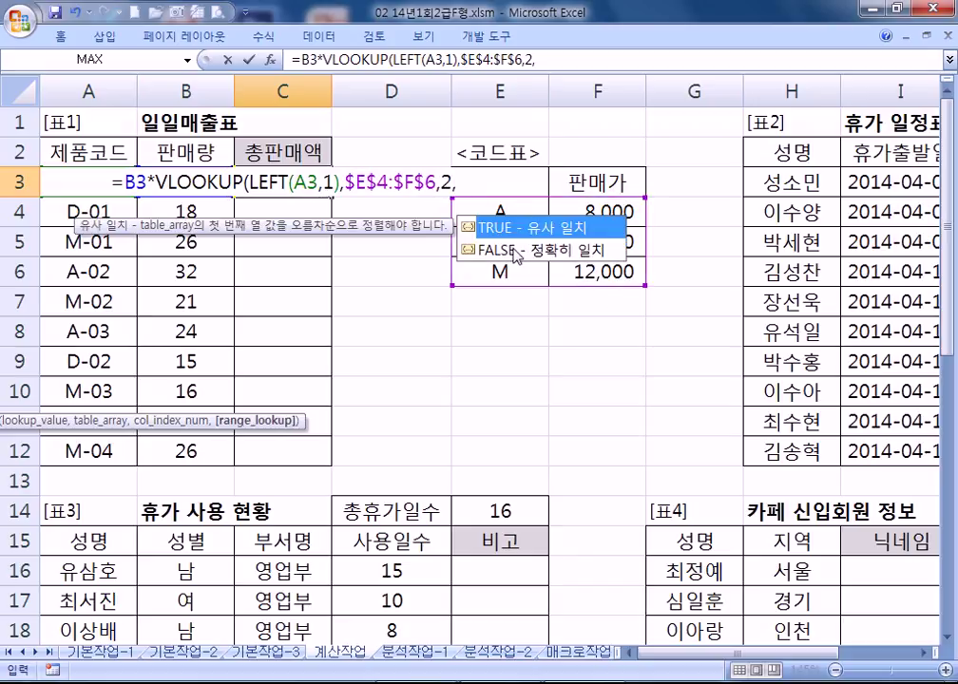
type("0")
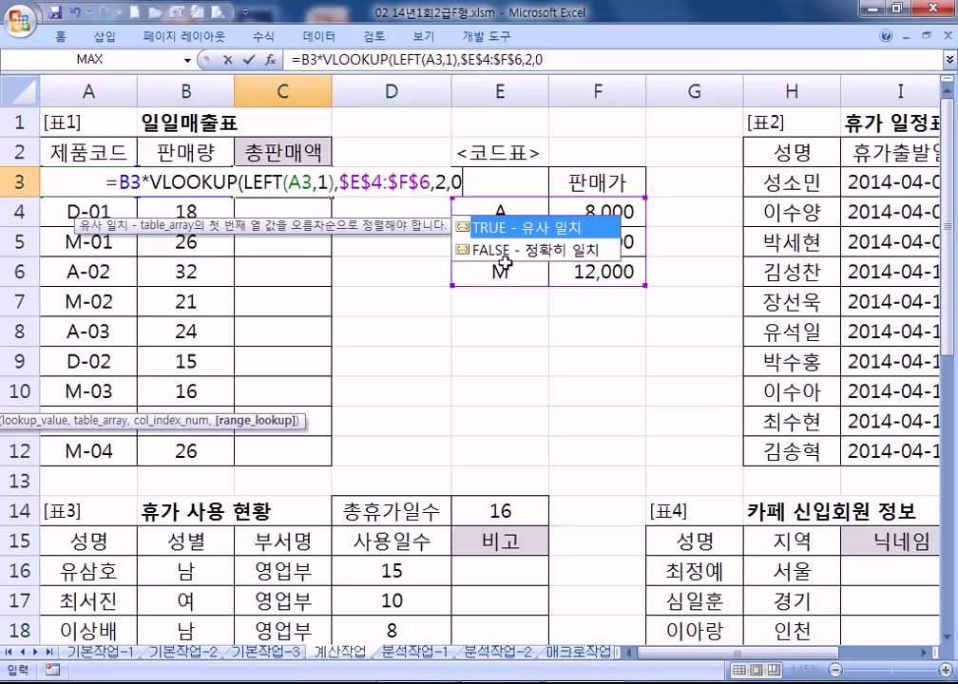
type(")")
key("Return")
Fill the 총판매액 formula from C3 down to C12 and review the formula in C3.
left_click(319, 183)
left_click_drag(332, 197, 317, 454)
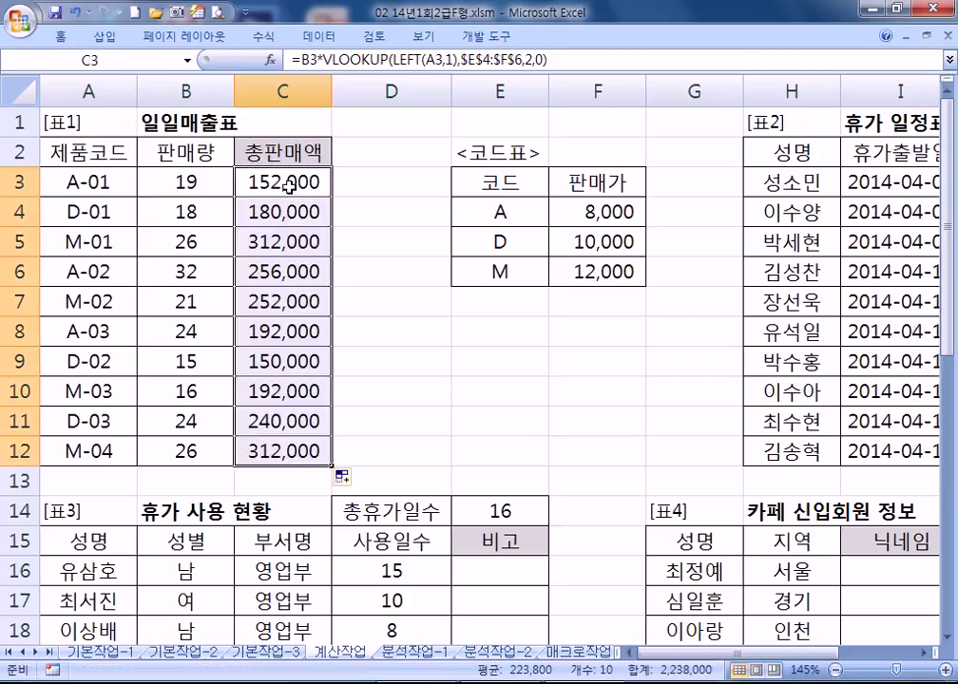
left_click(285, 183)
key("F2")
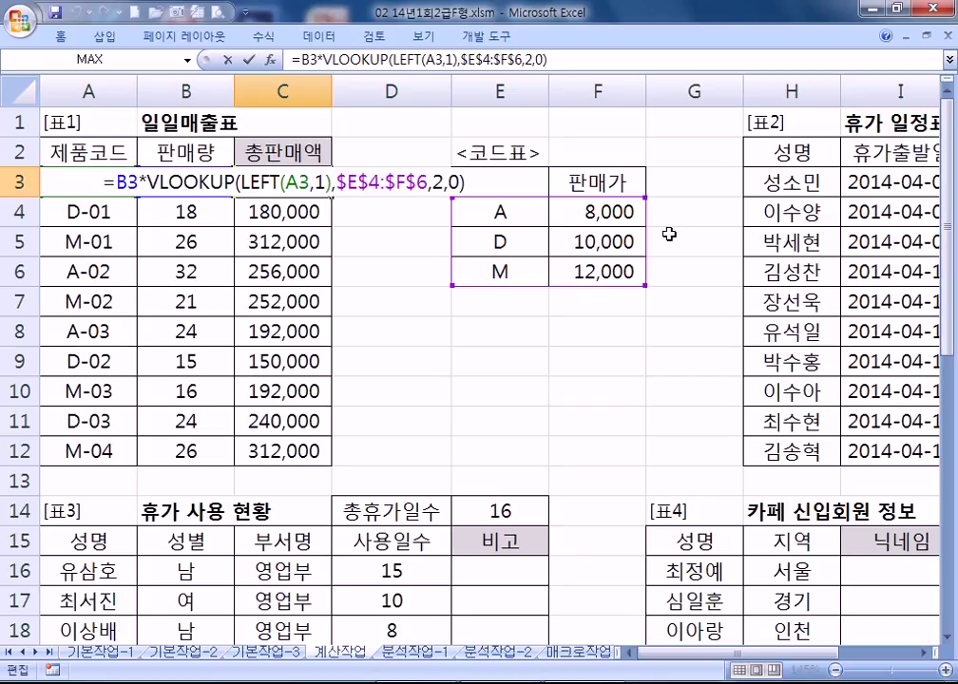
key("ctrl+Return")
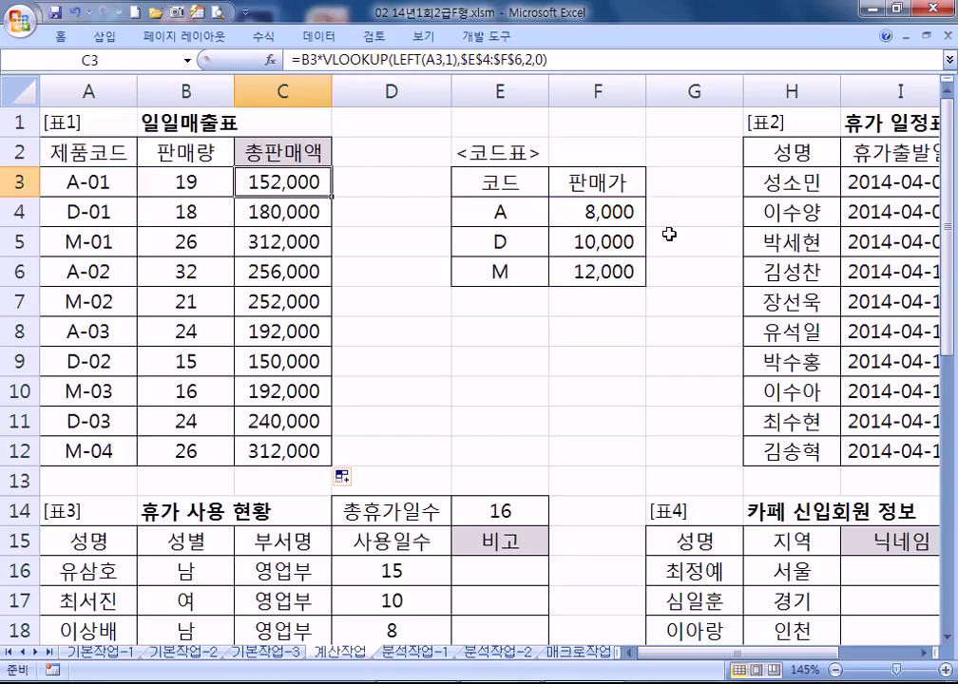
Examine the 휴가출발일, 휴가일수 and 회사출근일 cells in row 3 of the 휴가 일정표 table.
left_click_drag(753, 655, 780, 654)
left_click(922, 653)
left_click(922, 653)
left_click(922, 653)
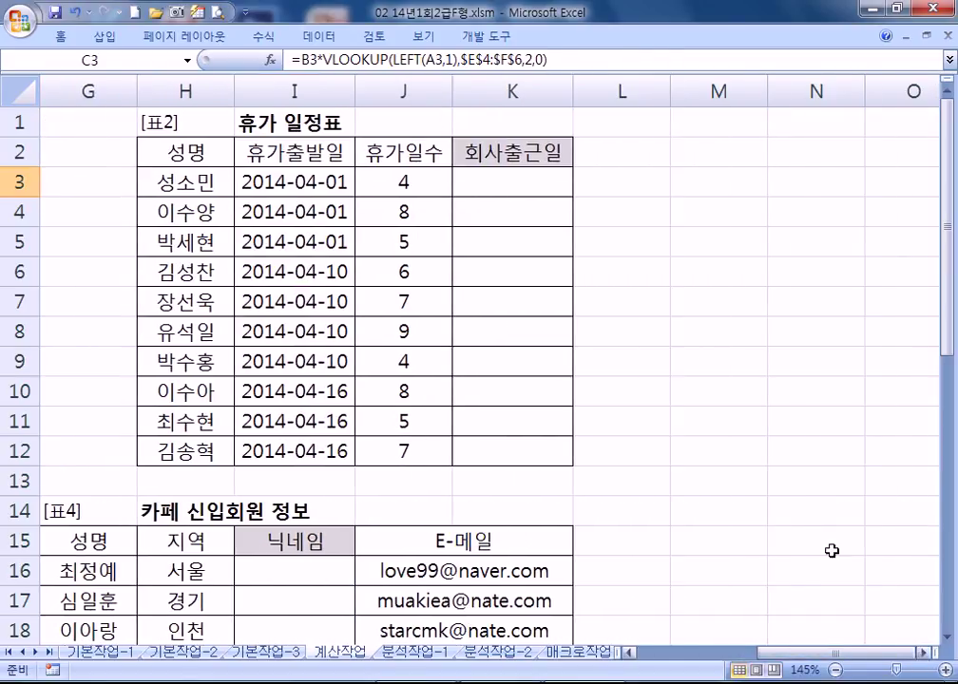
left_click(516, 185)
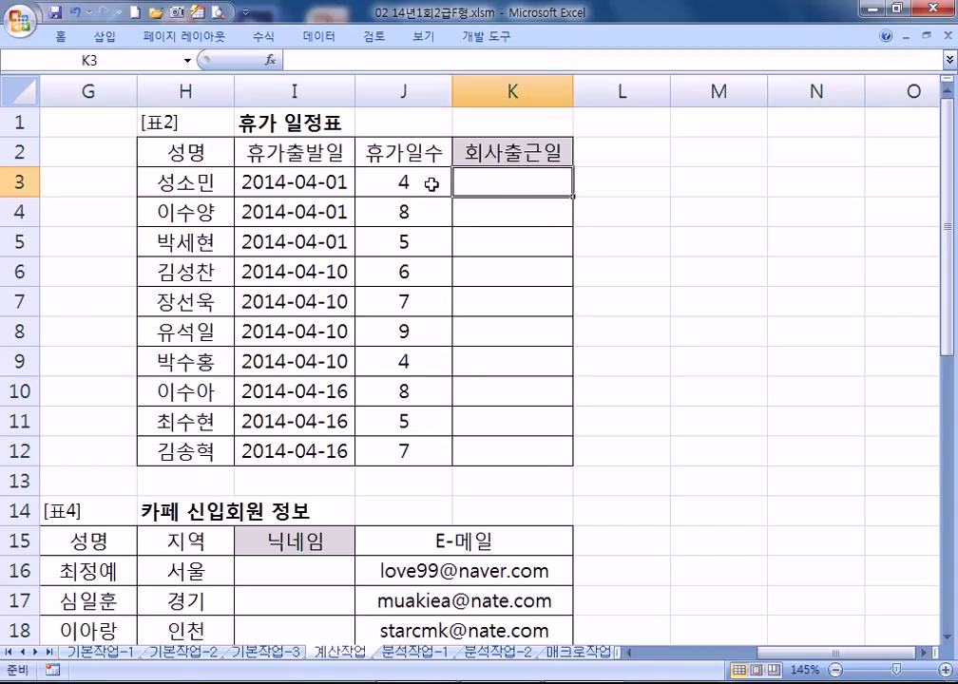
left_click(278, 184)
left_click(498, 182)
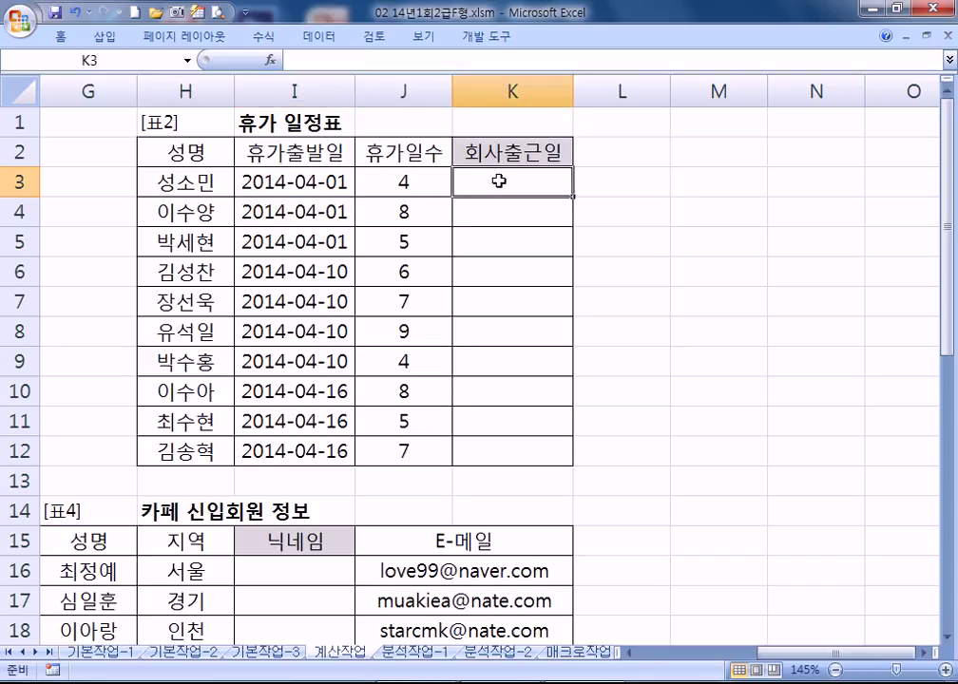
left_click(403, 181)
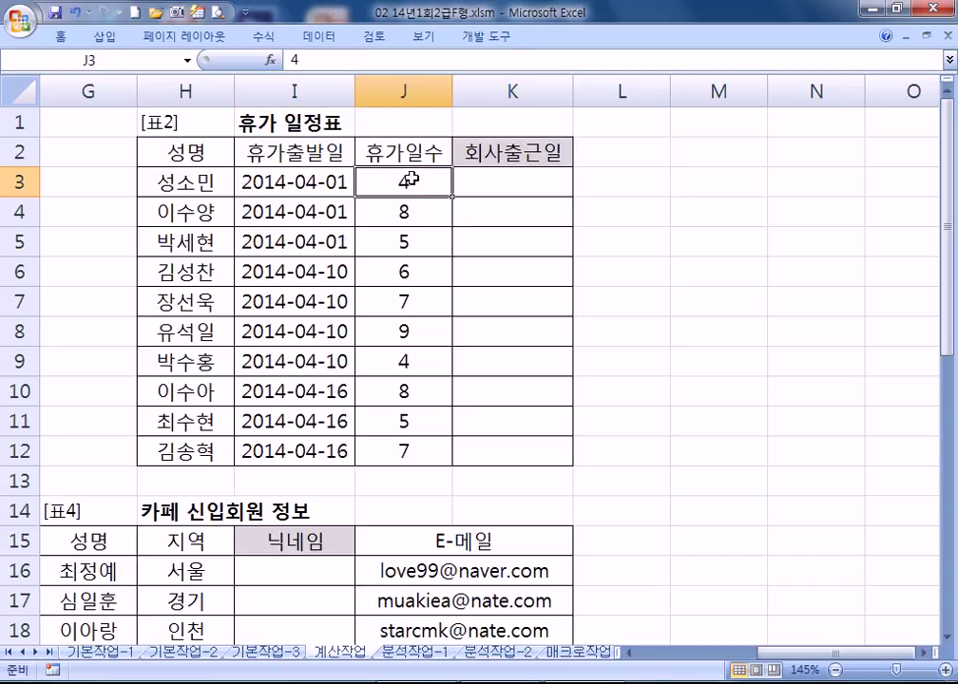
left_click(555, 179)
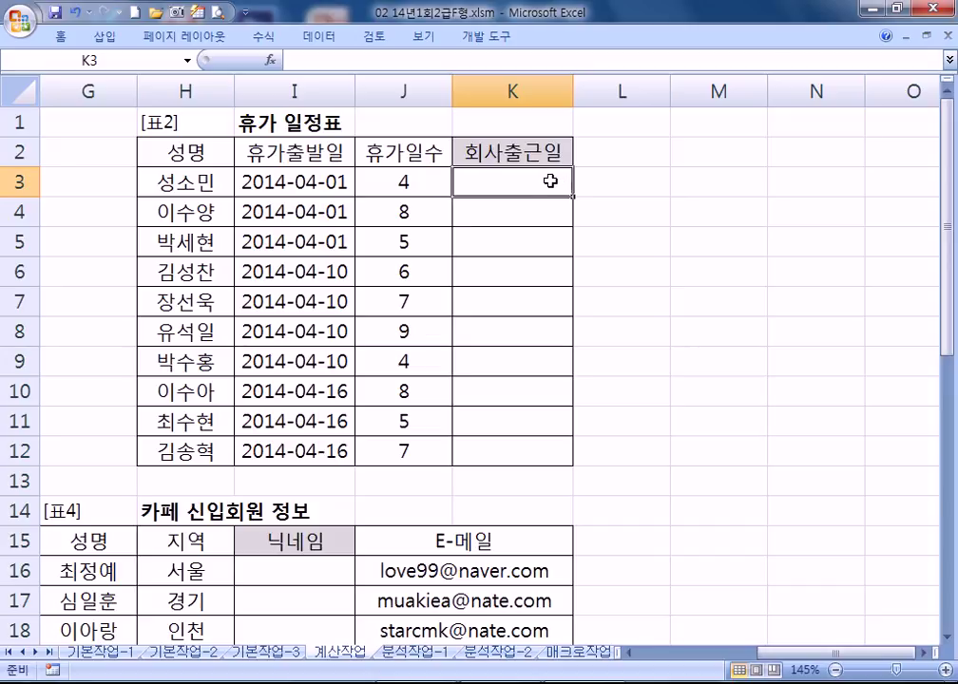
type("=EDATE")
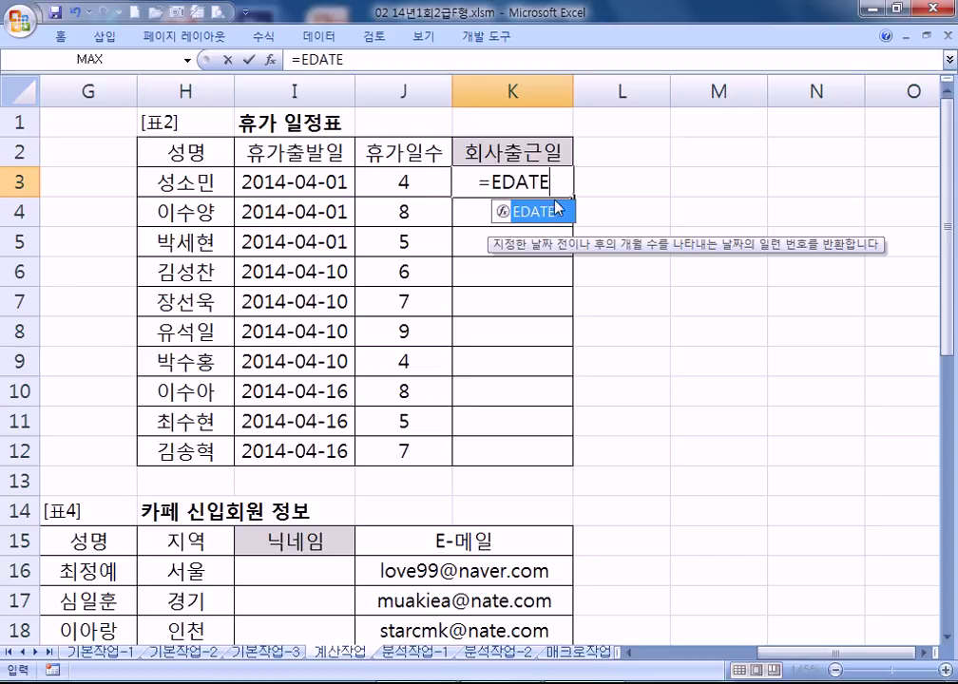
key("BackSpace")
key("BackSpace")
key("BackSpace")
key("BackSpace")
key("BackSpace")
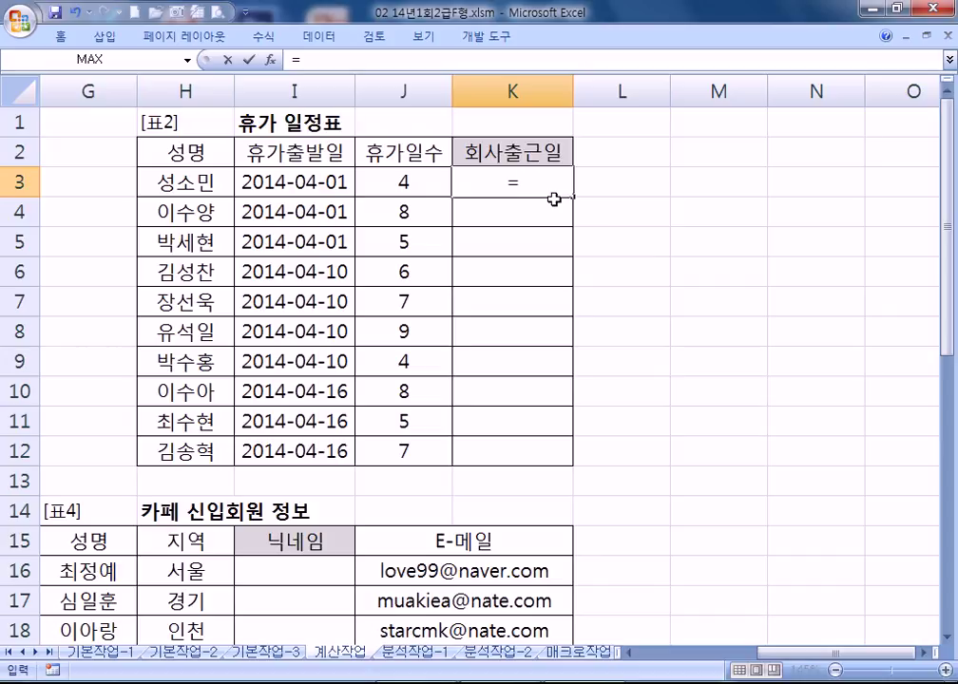
type("DAYS")
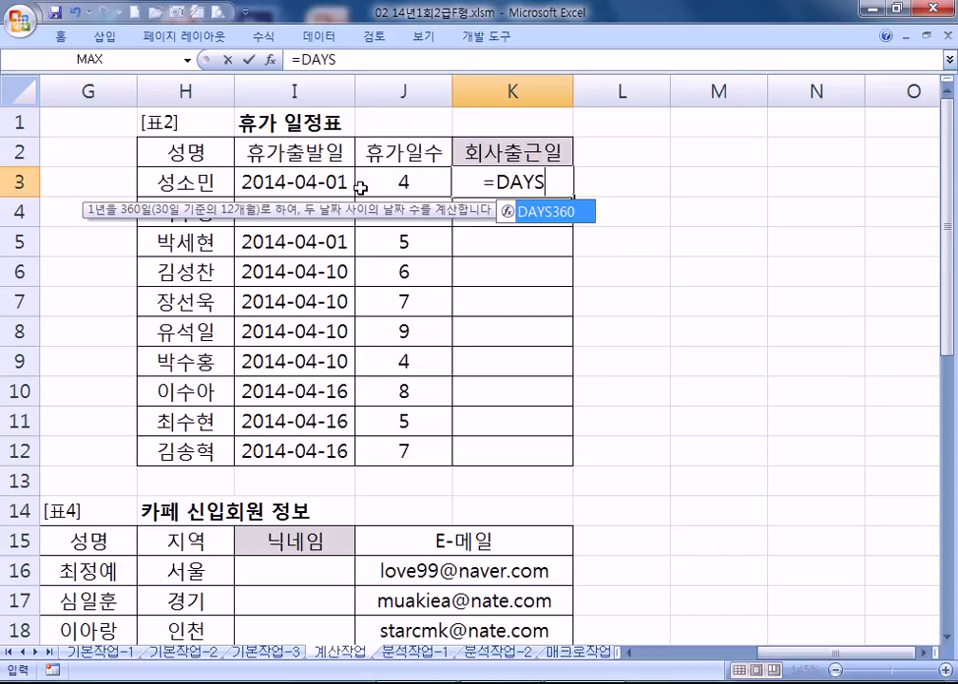
key("BackSpace")
key("BackSpace")
key("BackSpace")
key("BackSpace")
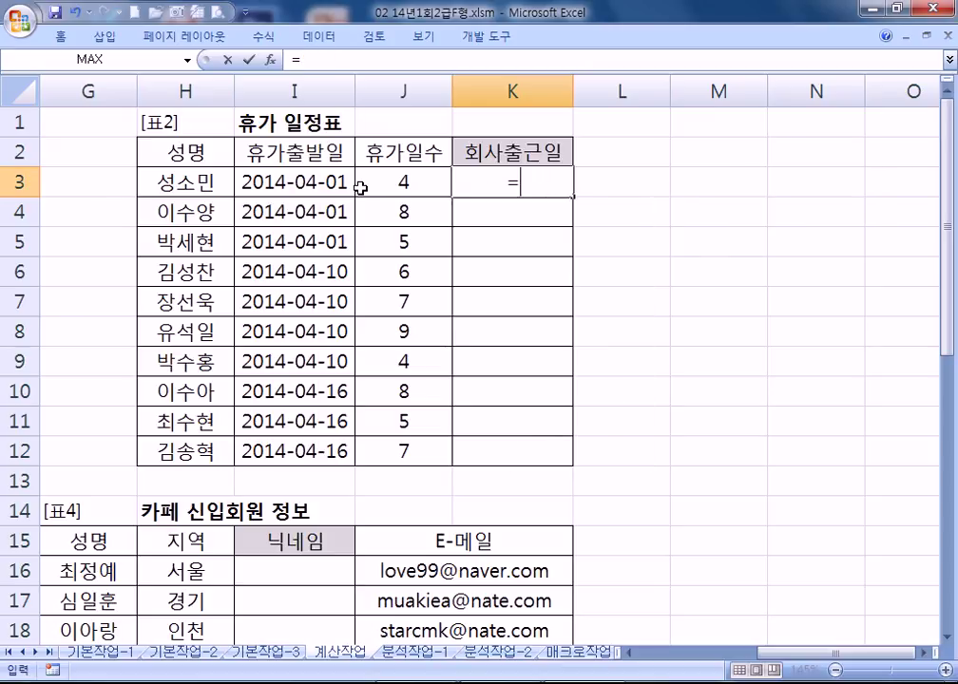
Try a WORKDAY formula in K3 with I3 as start date and J3 as days, up to the holidays argument: =WORKDAY(I3,J3,.
type("WORKDAY")
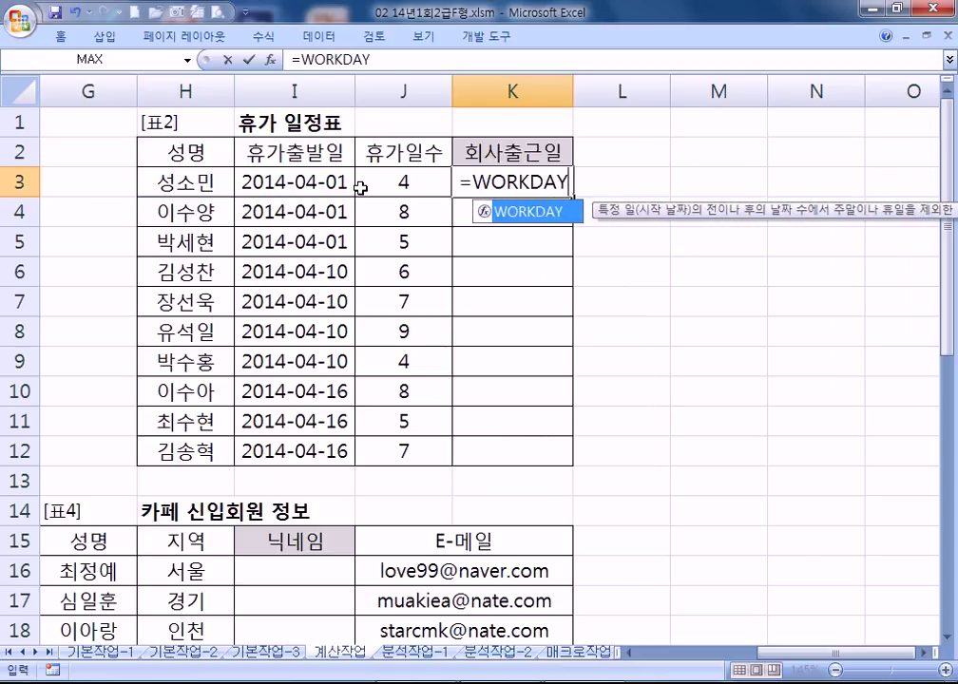
left_click_drag(583, 213, 351, 253)
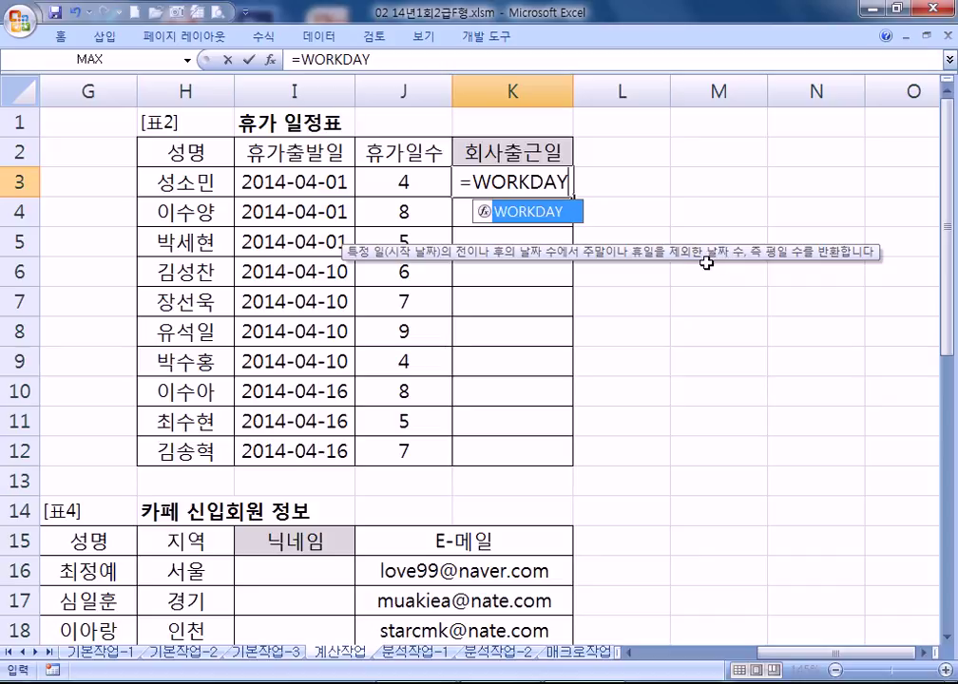
type("(")
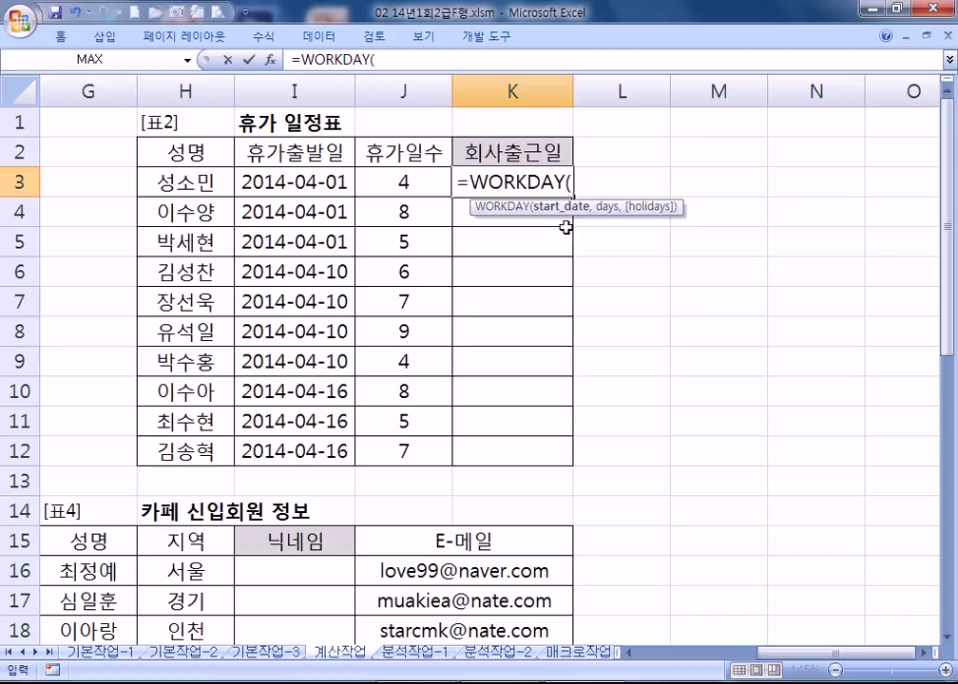
left_click(268, 179)
type(",")
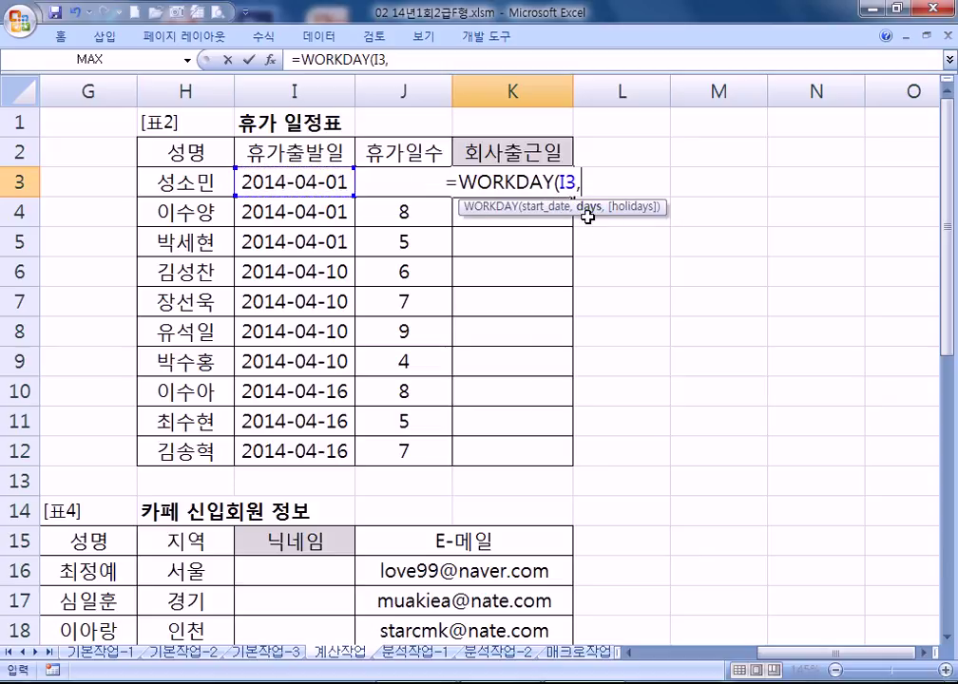
left_click(395, 186)
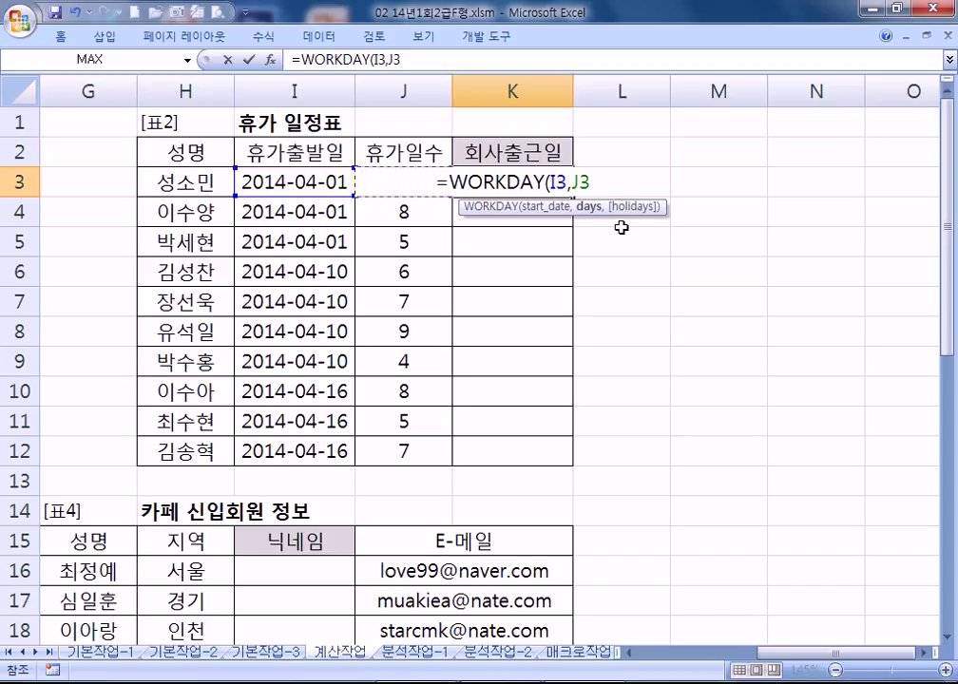
type(",")
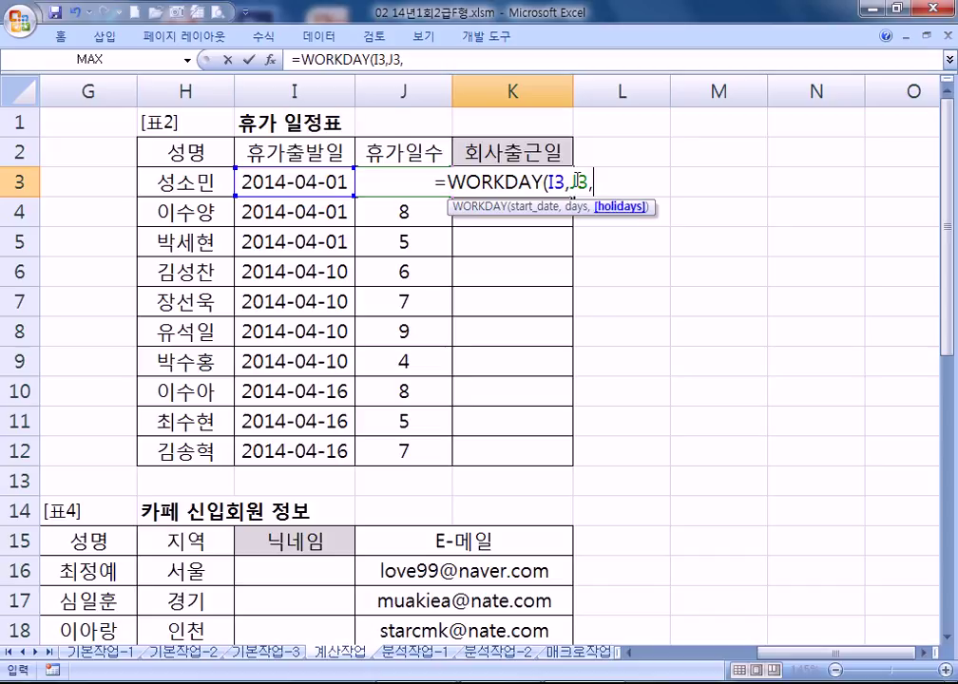
Read the description of WORKDAY's Holidays argument in the function arguments dialog and cancel the K3 entry.
left_click(270, 60)
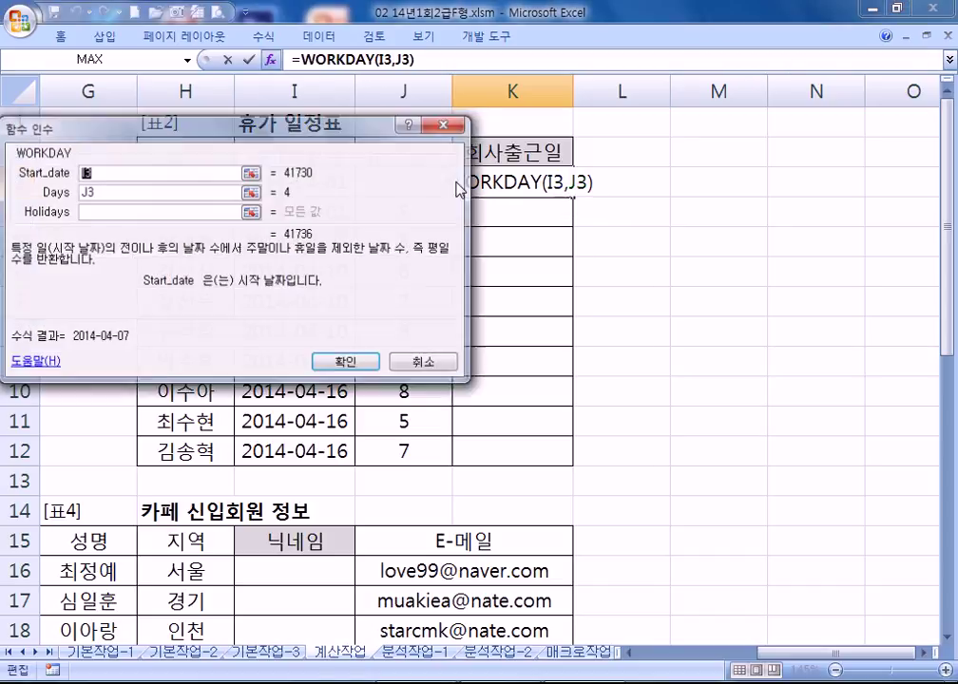
left_click(138, 213)
left_click_drag(205, 133, 452, 218)
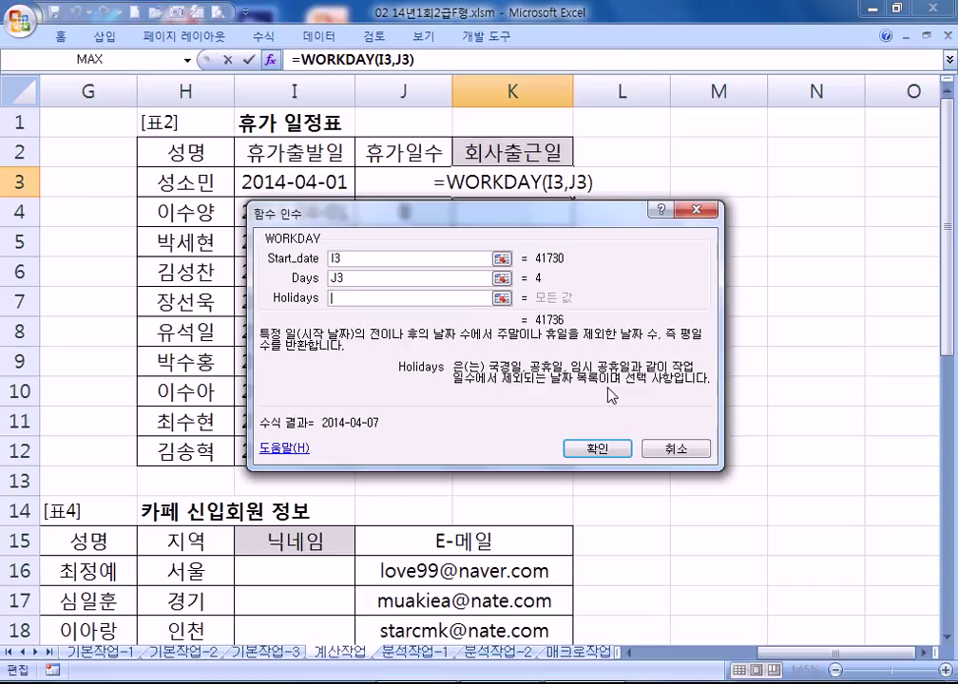
left_click(671, 448)
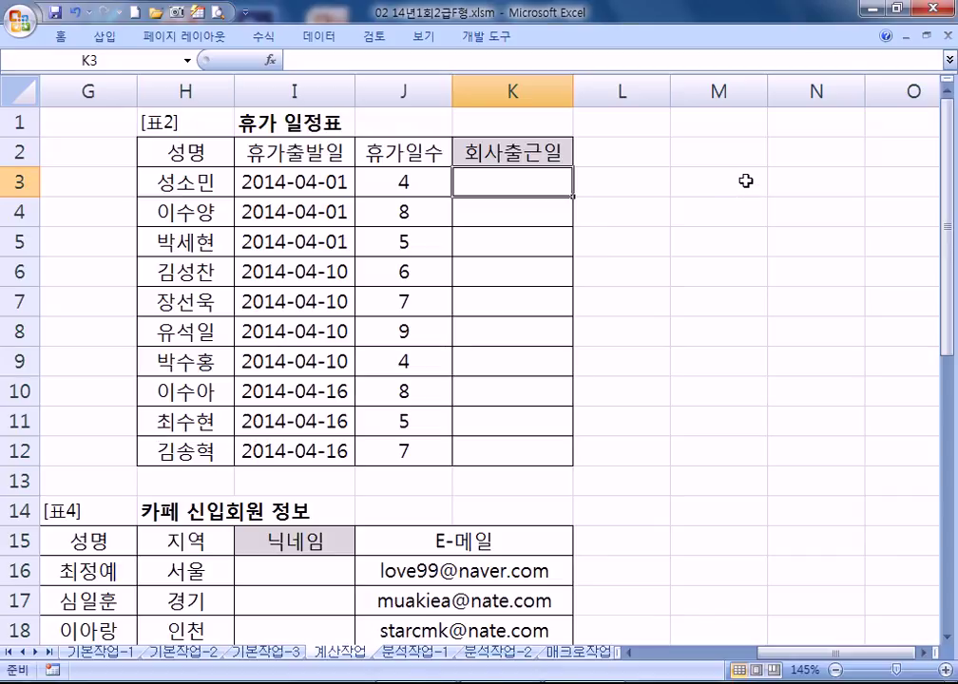
List the holiday dates 2014-04-03, 2014-04-11 and 2014-04-13 in cells M3 to M5.
left_click(747, 183)
type("2")
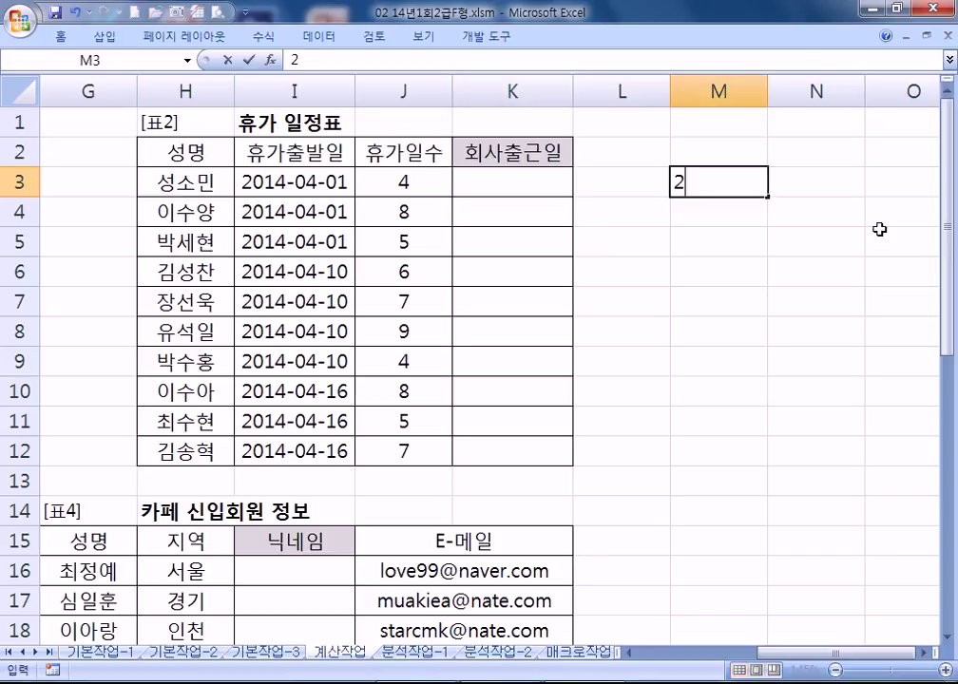
type("014-4-3")
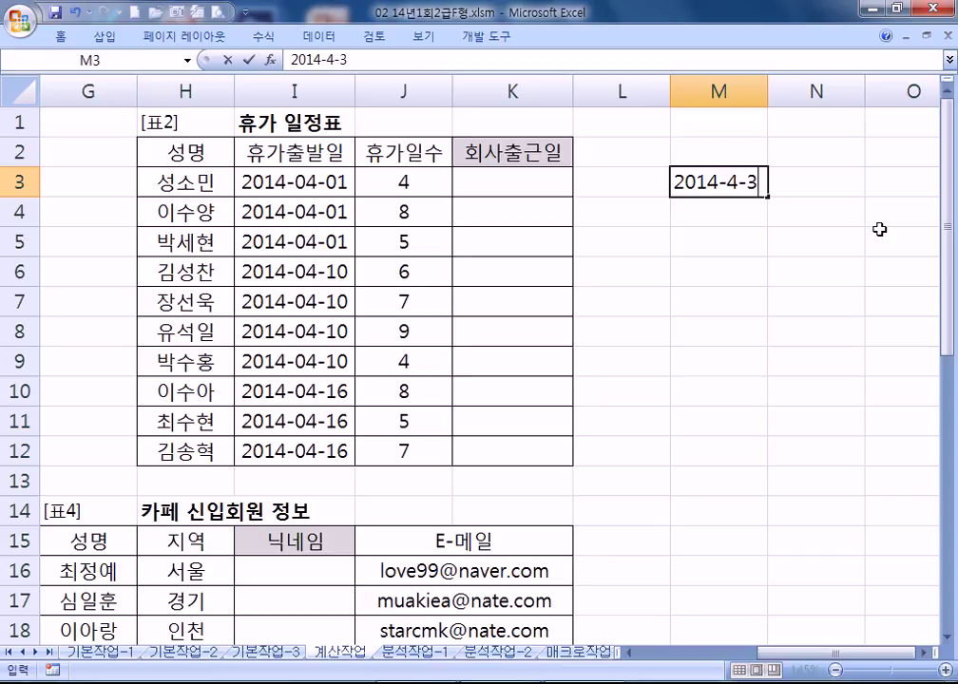
key("Return")
type("2014-04-11")
key("Return")
type("2014")
type("-4-12")
type("3")
key("Return")
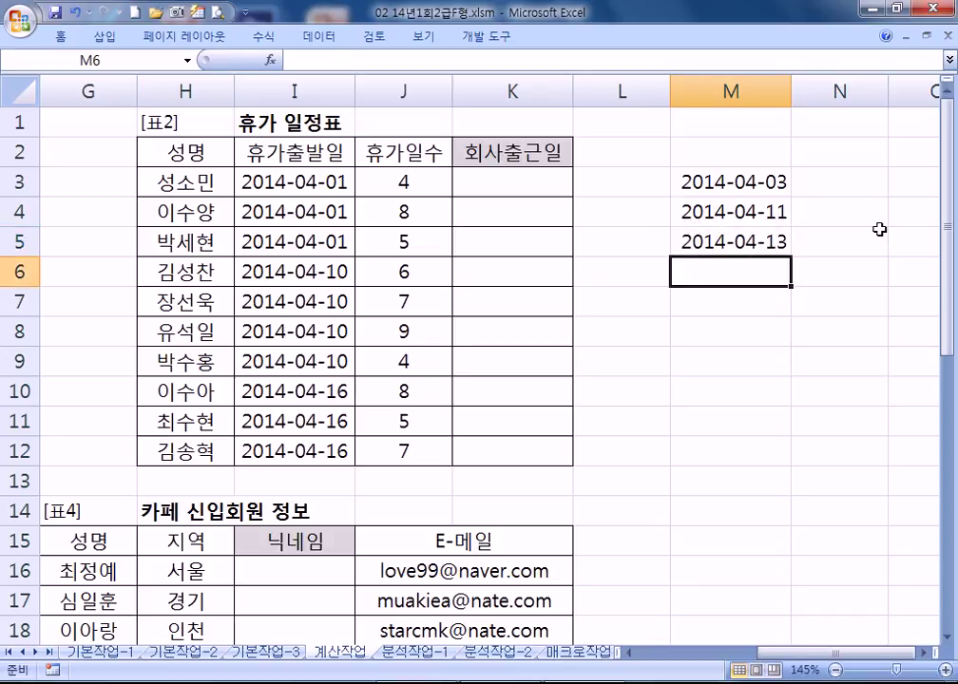
Check the weekdays of the listed holiday dates in the system calendar for April 2014.
left_click(725, 245)
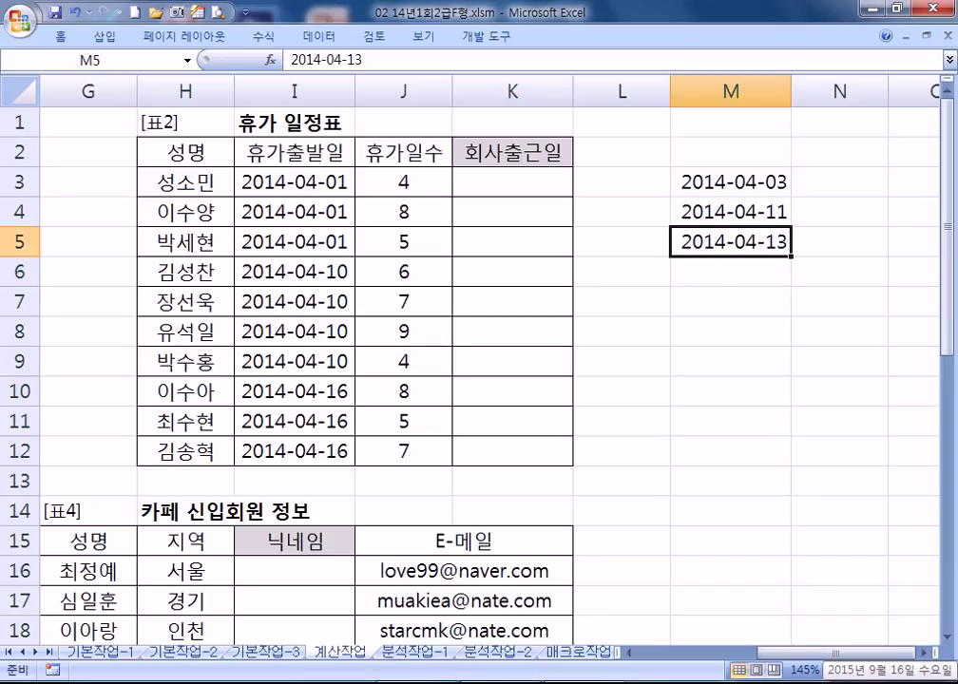
left_click(917, 682)
left_click(608, 490)
left_click(608, 490)
left_click(609, 490)
left_click(608, 490)
left_click(608, 491)
left_click(609, 490)
left_click(608, 490)
left_click(609, 491)
left_click(608, 490)
left_click(608, 490)
left_click(608, 491)
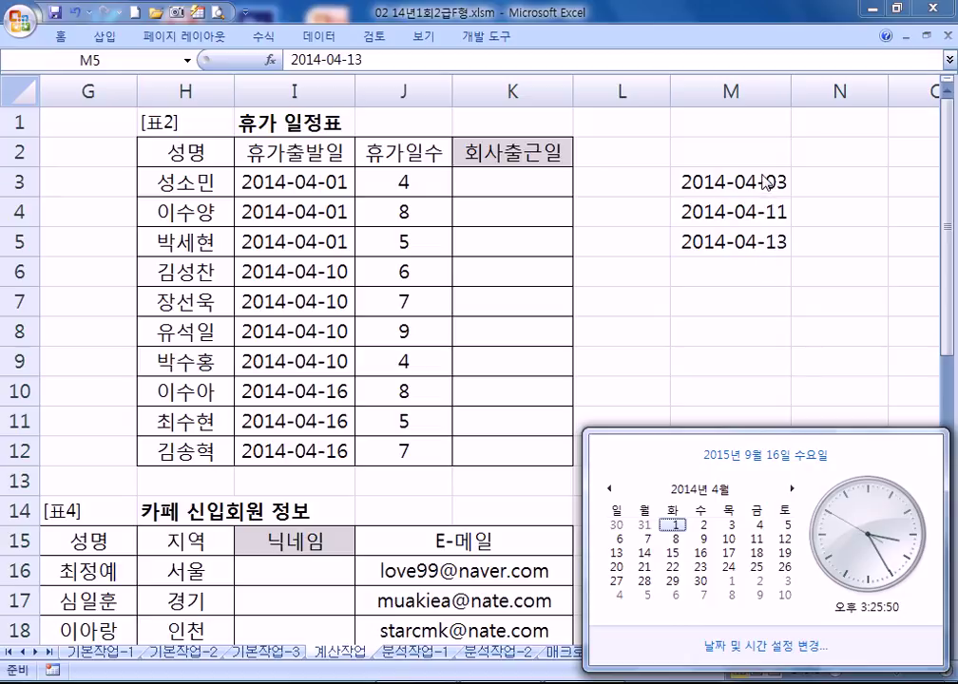
Change the holiday date in M5 to 2014-04-14 and compare the M3:M5 list with the 휴가출발일 dates in I6:I9.
double_click(776, 247)
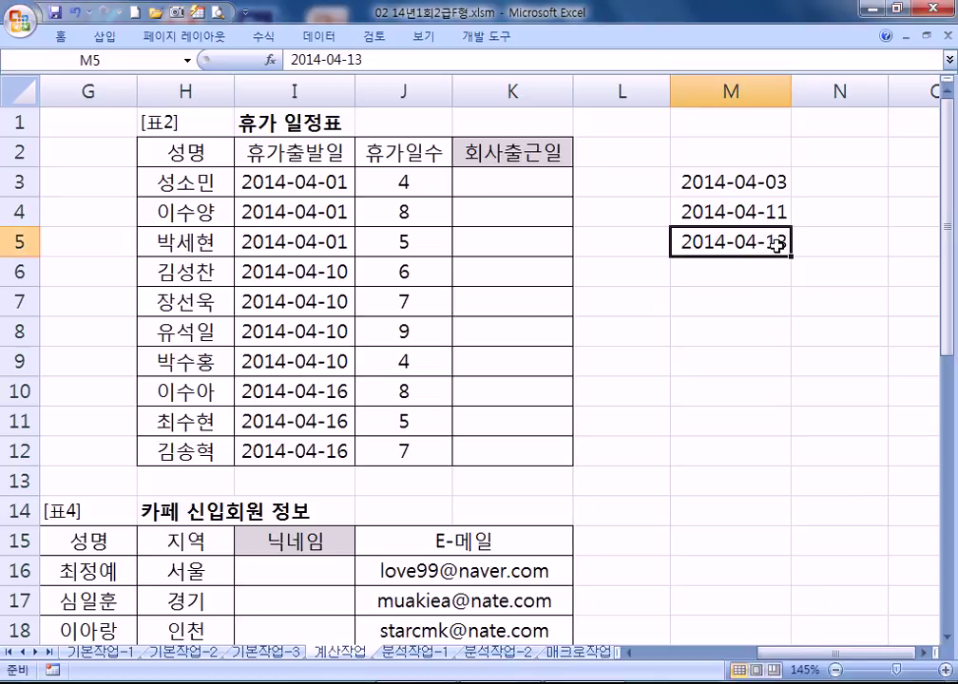
key("BackSpace")
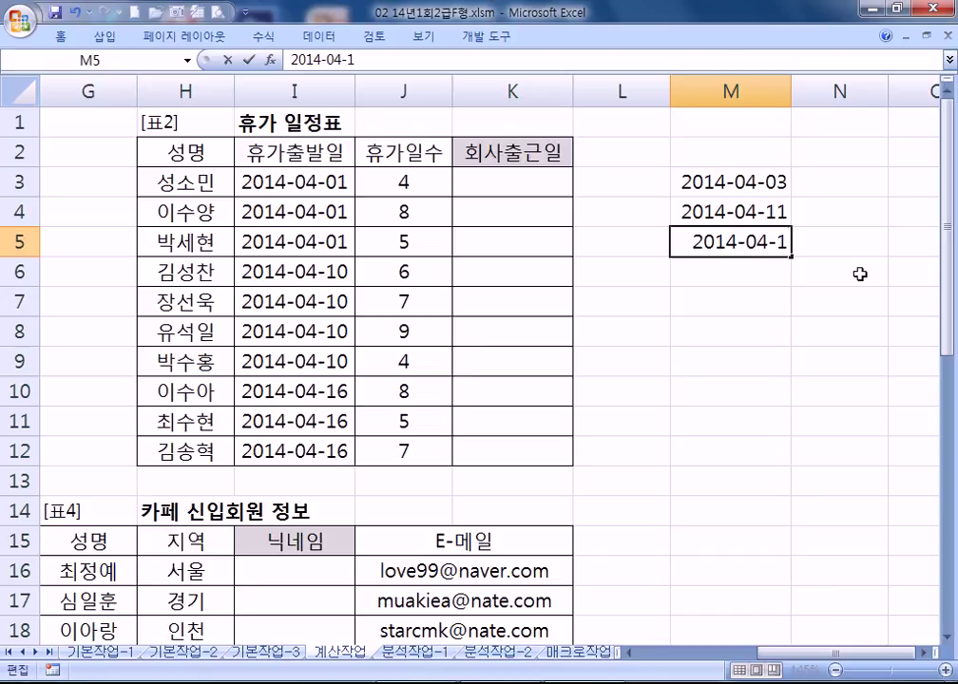
type("4")
key("Return")
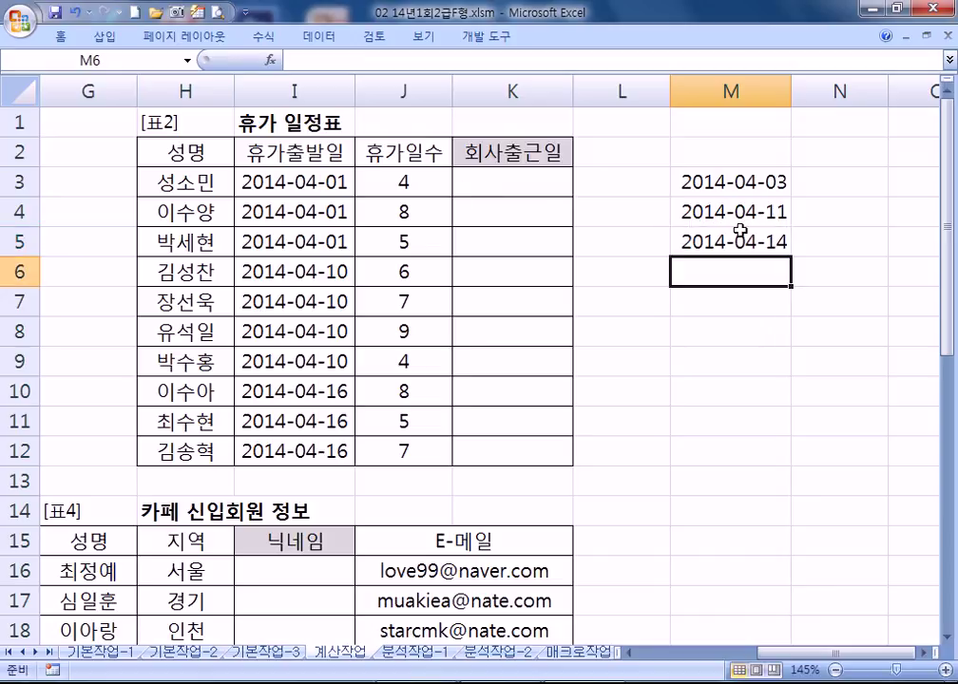
left_click(708, 186)
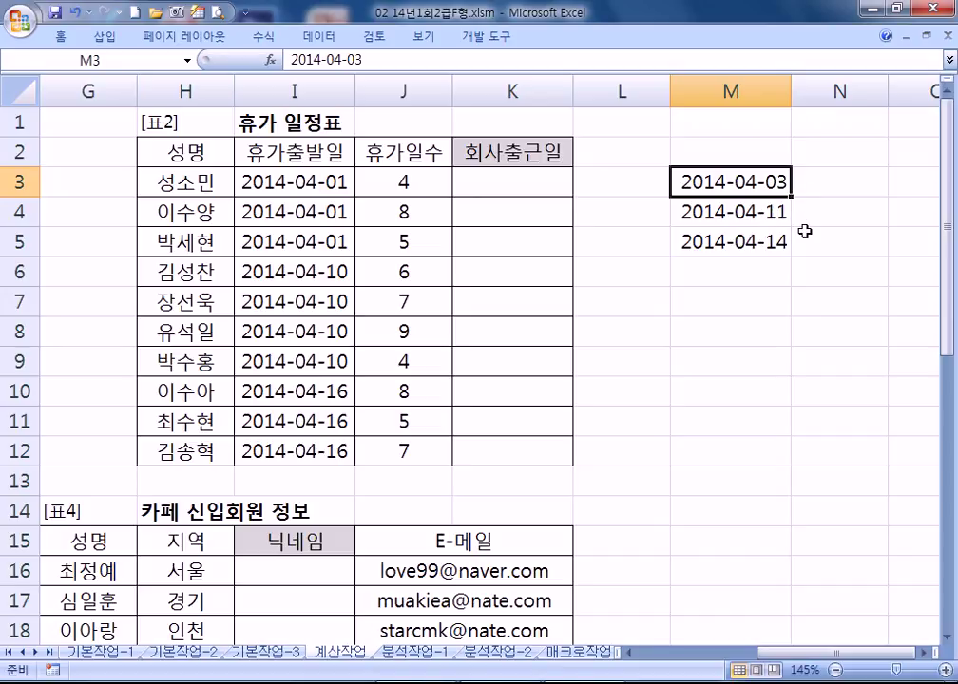
left_click(298, 272)
left_click_drag(298, 275, 309, 360)
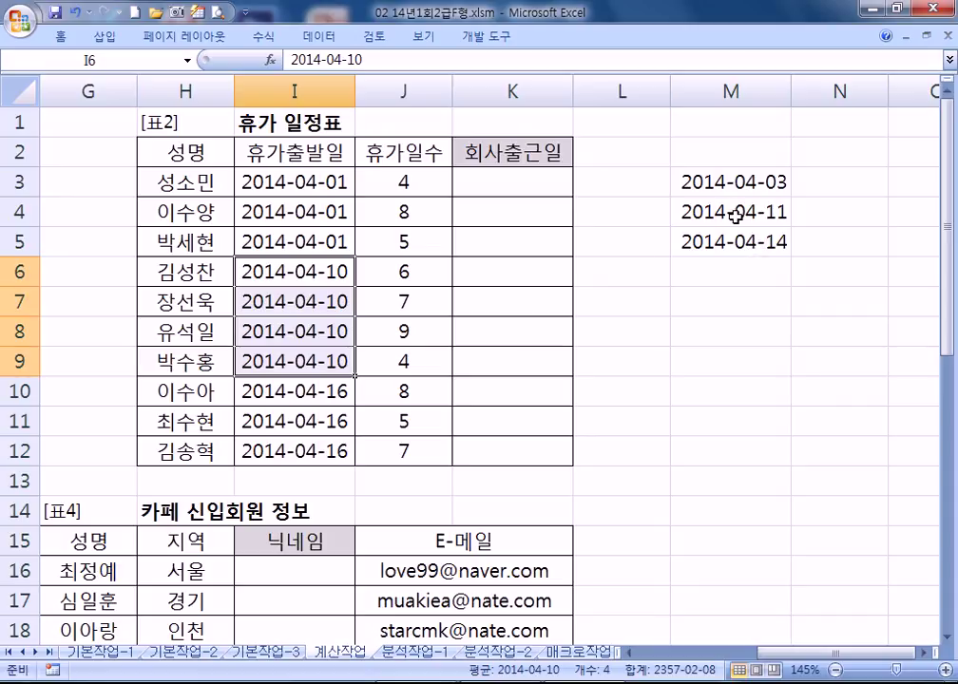
left_click_drag(719, 180, 694, 254)
Enter the 회사출근일 formula in K3 from the 휴가출발일 and 휴가일수: =WORKDAY(I3,J3).
left_click(501, 182)
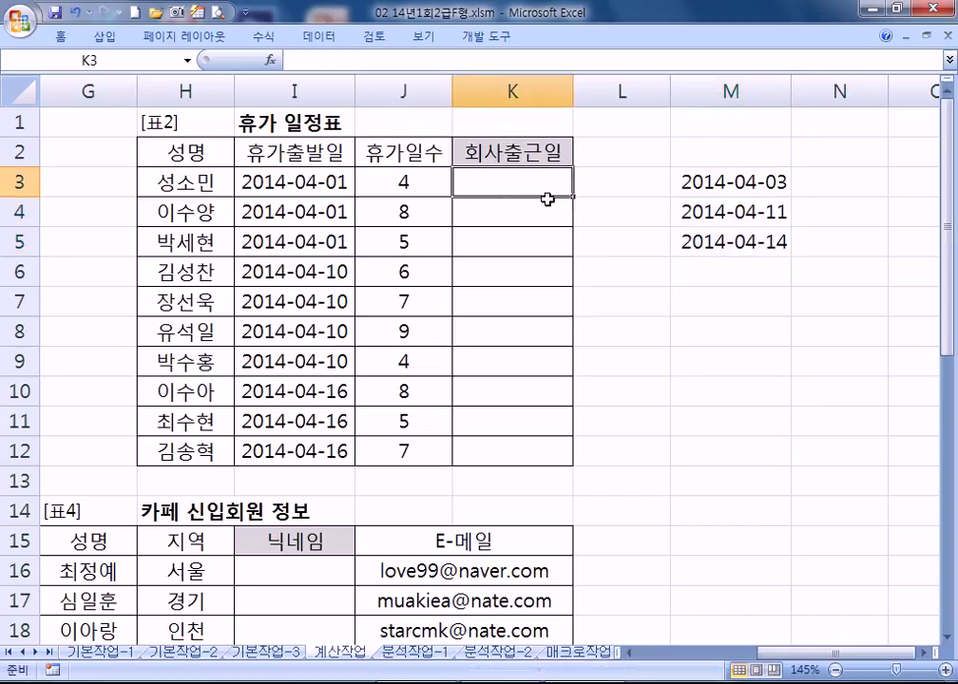
type("=WO")
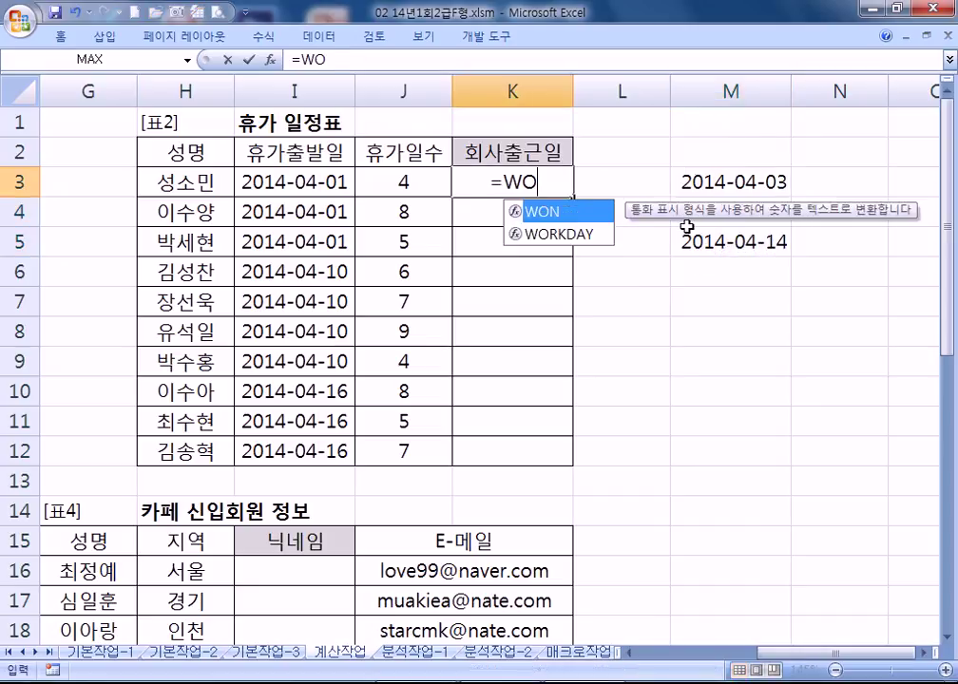
type("RKDAY(")
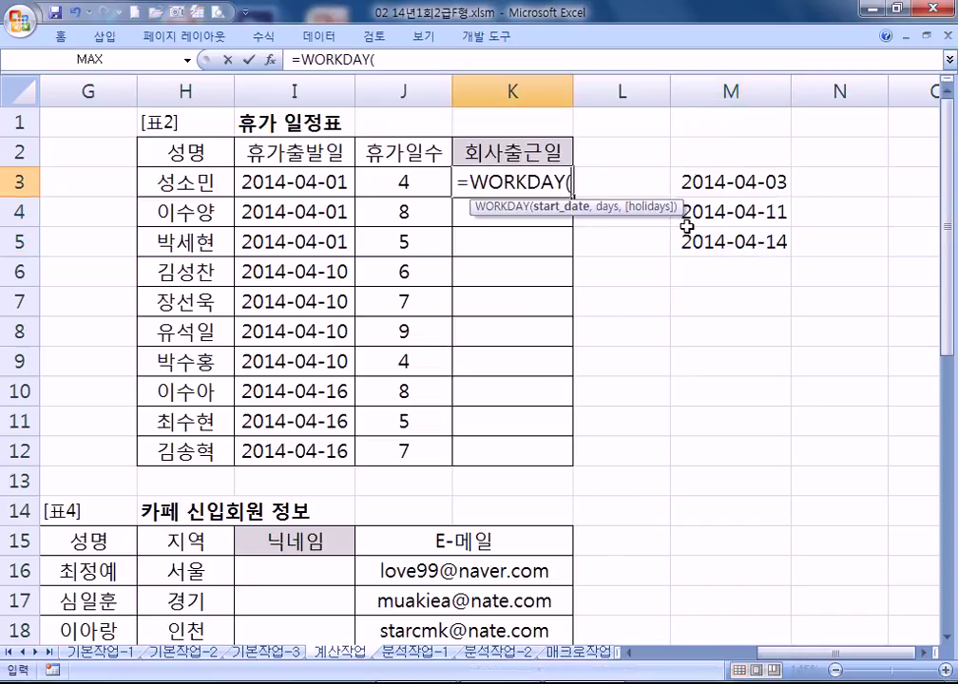
left_click(304, 181)
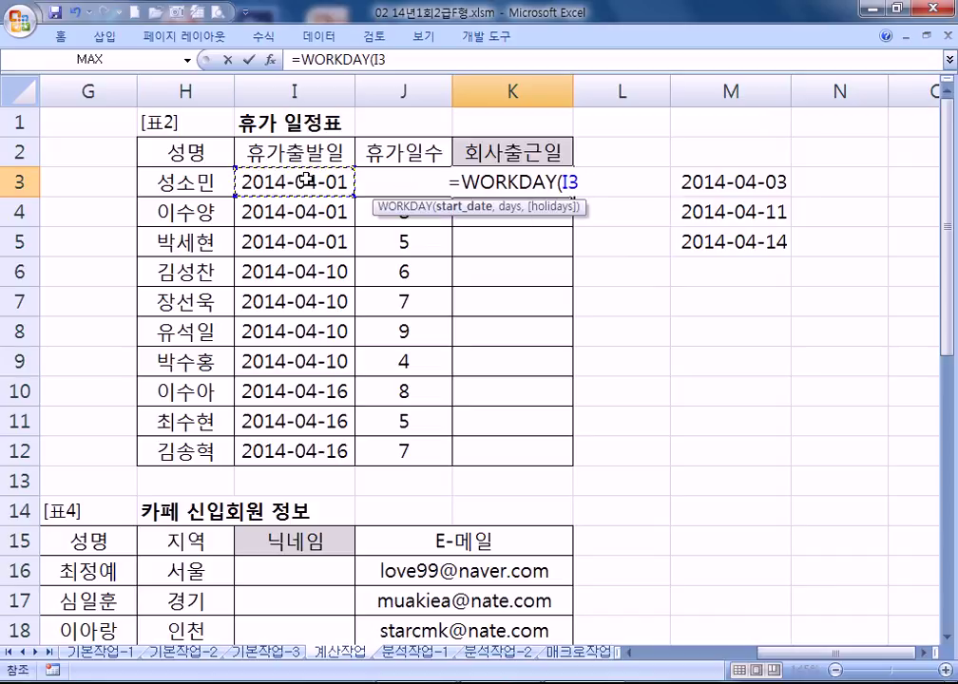
type(",")
key("Left")
key("Return")
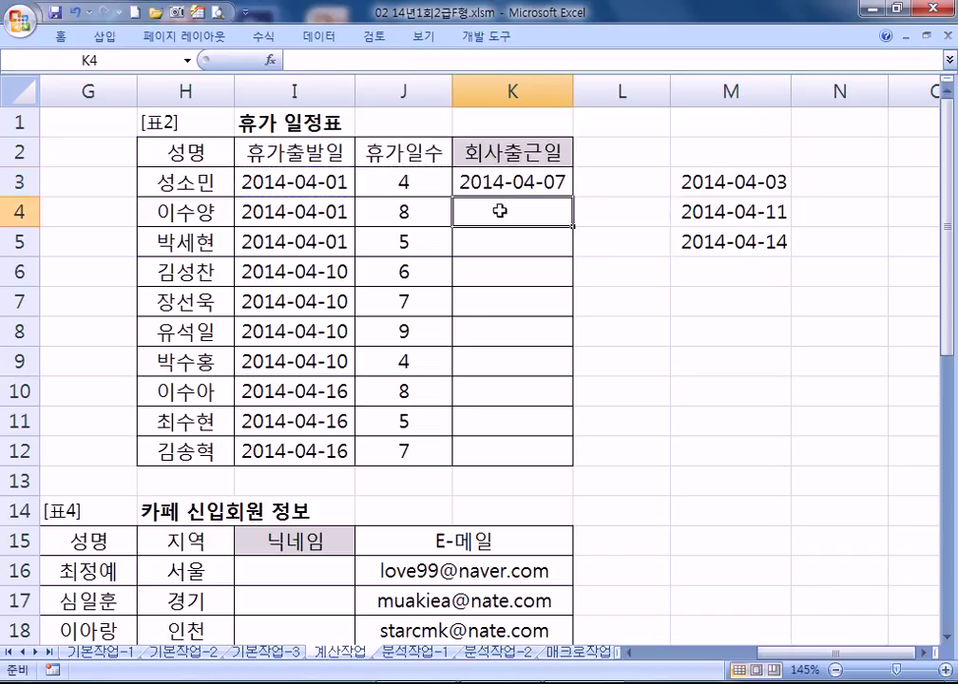
Add the holiday range M3:M5 to the K3 formula, making it =WORKDAY(I3,J3,M3:M5), and fill it down to K12.
key("Up")
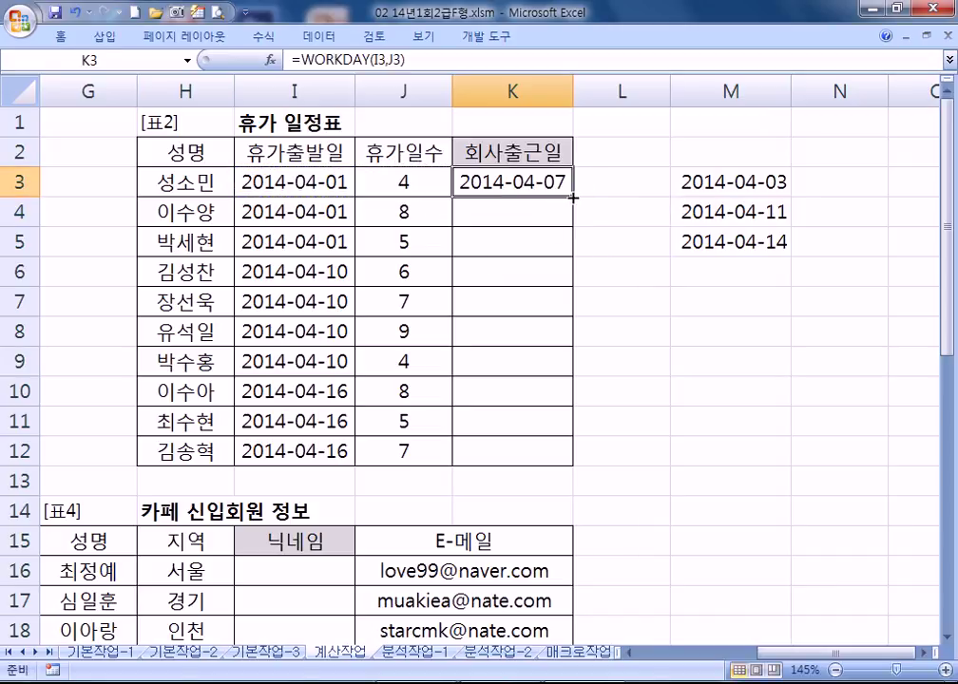
key("F2")
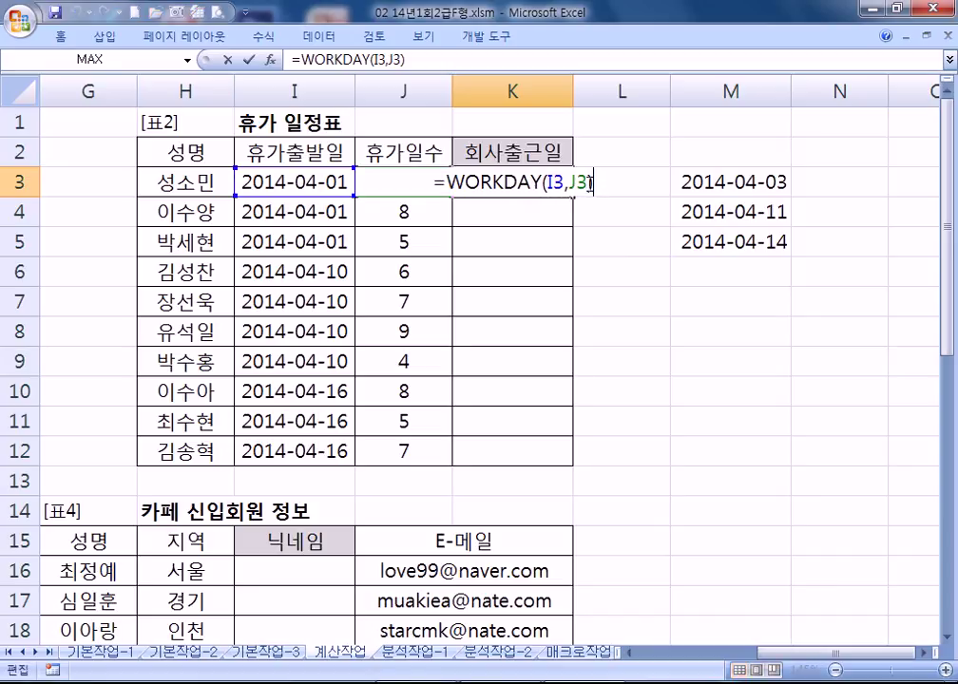
left_click(589, 182)
type(",")
left_click_drag(741, 184, 737, 254)
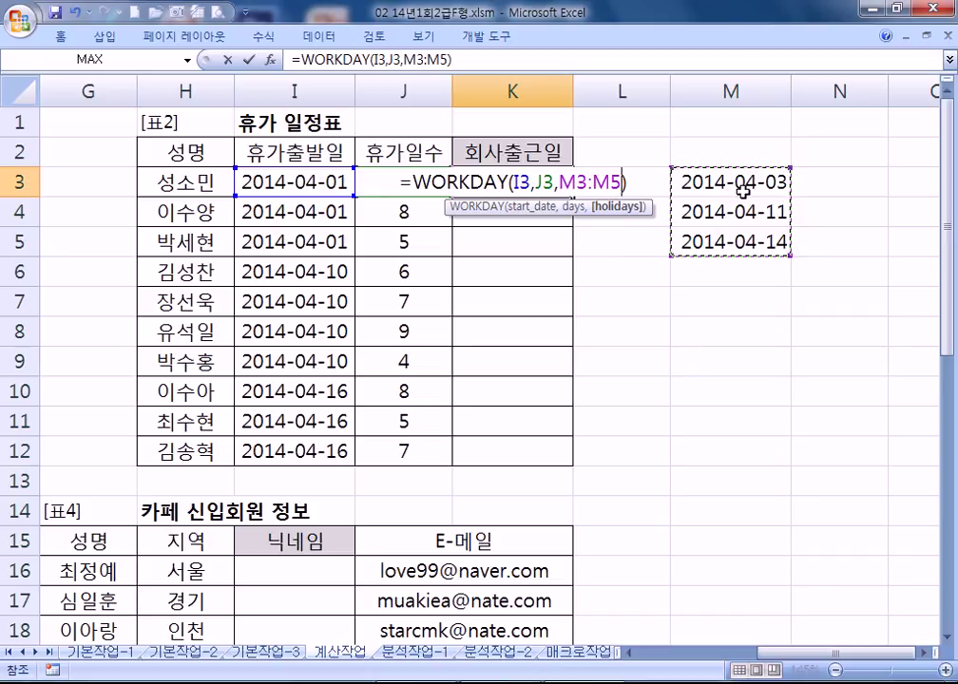
key("Return")
left_click(528, 181)
left_click_drag(571, 197, 575, 453)
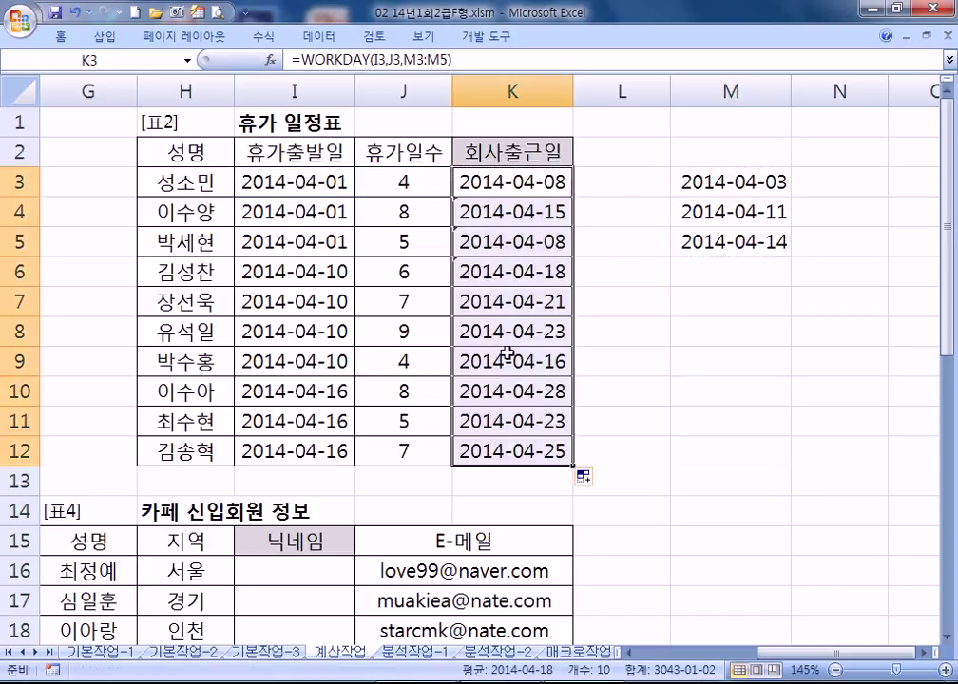
Make the holiday range in K3 absolute, =WORKDAY(I3,J3,$M$3:$M$5), refill the column to K12 and review the results against M3:M5.
left_click(522, 183)
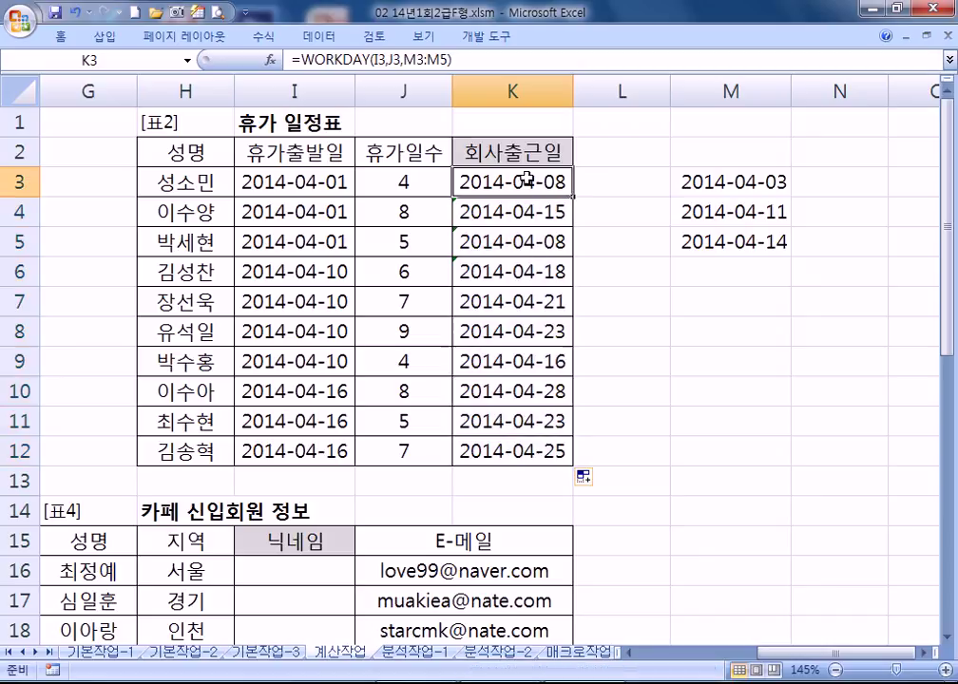
key("F2")
left_click_drag(567, 184, 623, 184)
key("F4")
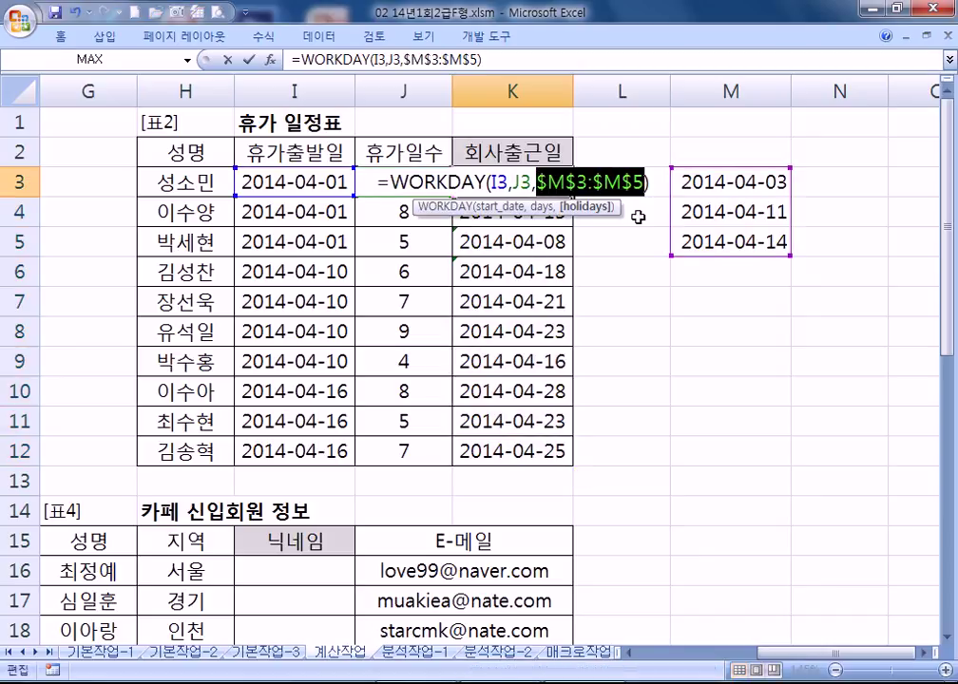
key("Return")
left_click(562, 188)
double_click(571, 198)
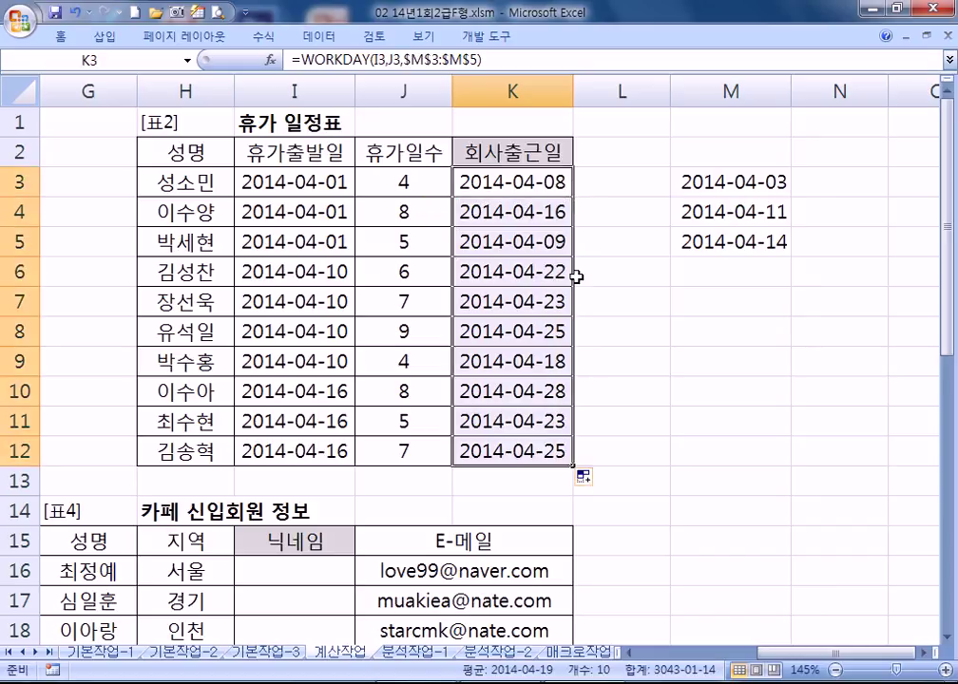
left_click(524, 304)
left_click_drag(737, 182, 734, 244)
left_click(489, 182)
left_click(618, 173)
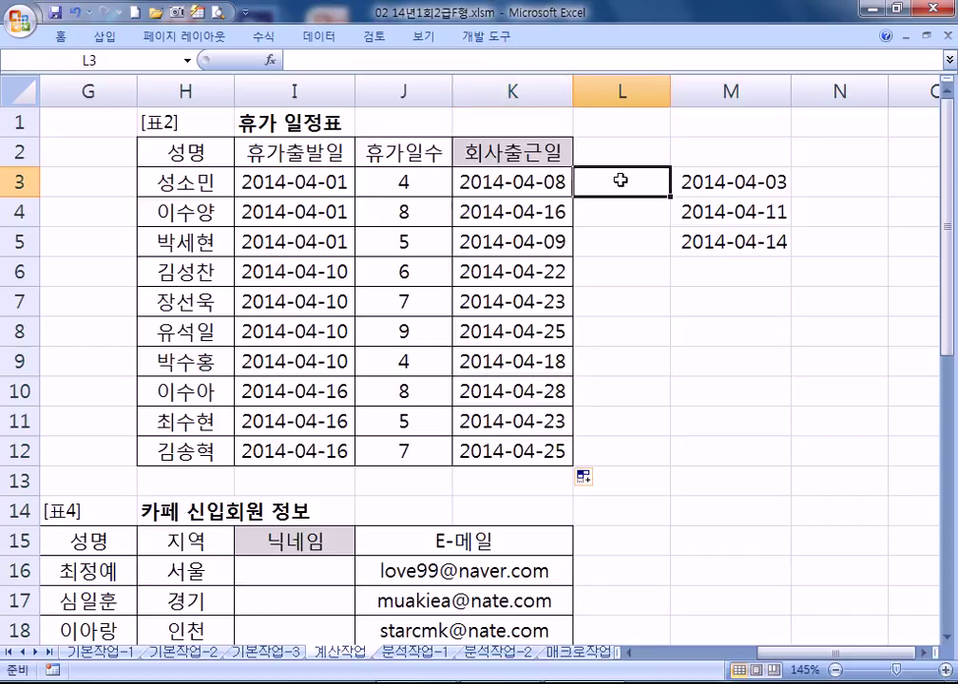
type("=")
key("Escape")
Remove the holidays argument from K3, leaving =WORKDAY(I3,J3), and fill the formula down the 회사출근일 column to K12.
key("Left")
key("F2")
key("Left")
key("Left")
key("Left")
key("Left")
key("Left")
key("Delete")
key("Delete")
key("Delete")
key("Delete")
key("Delete")
key("Delete")
key("Delete")
key("Delete")
key("Delete")
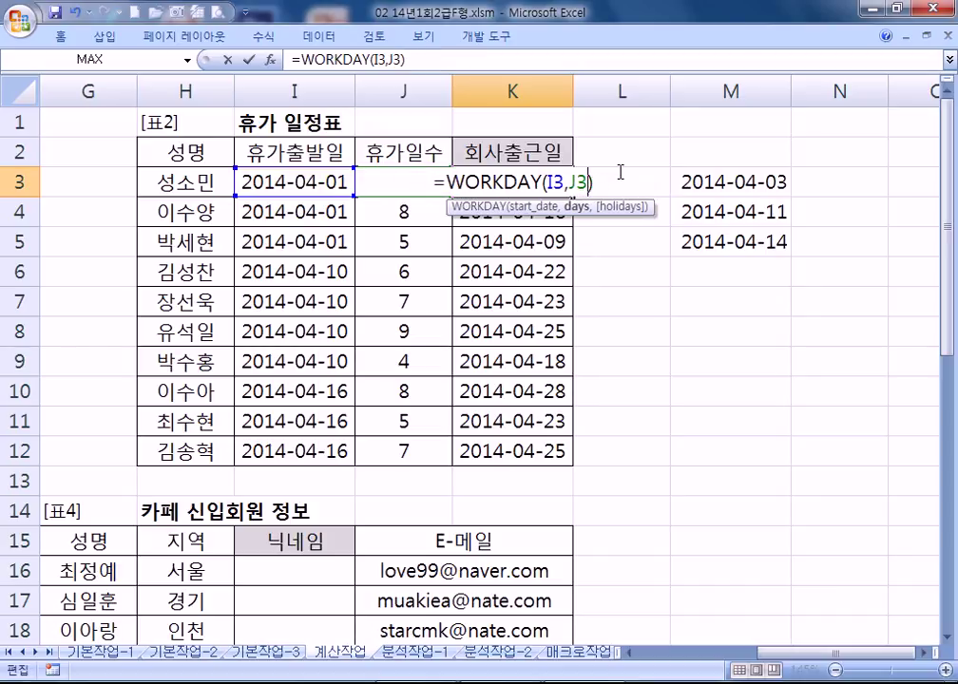
key("Delete")
key("Return")
left_click(562, 179)
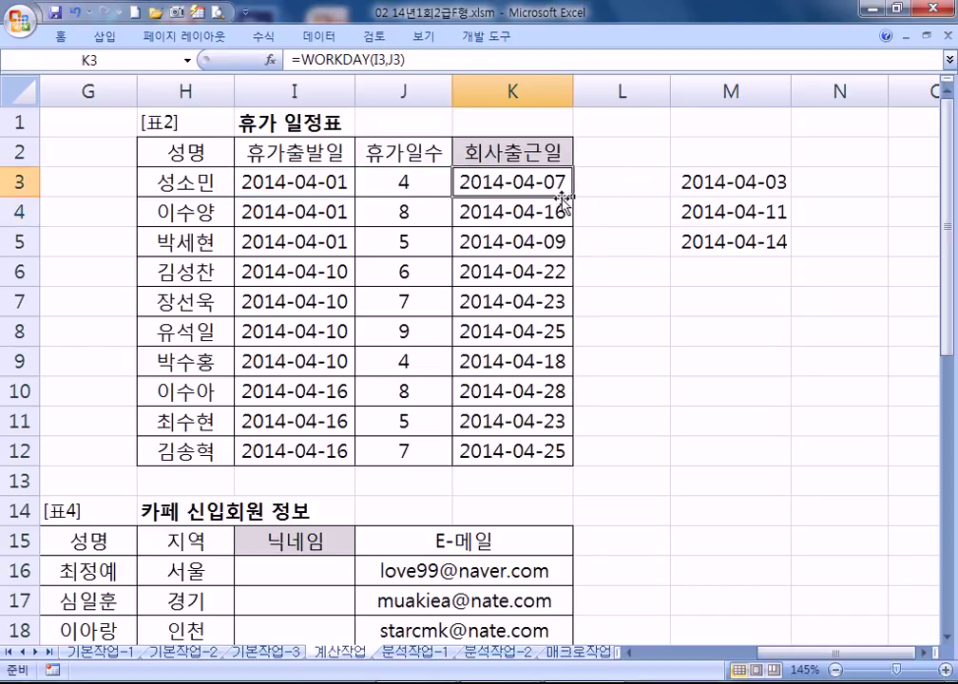
double_click(573, 197)
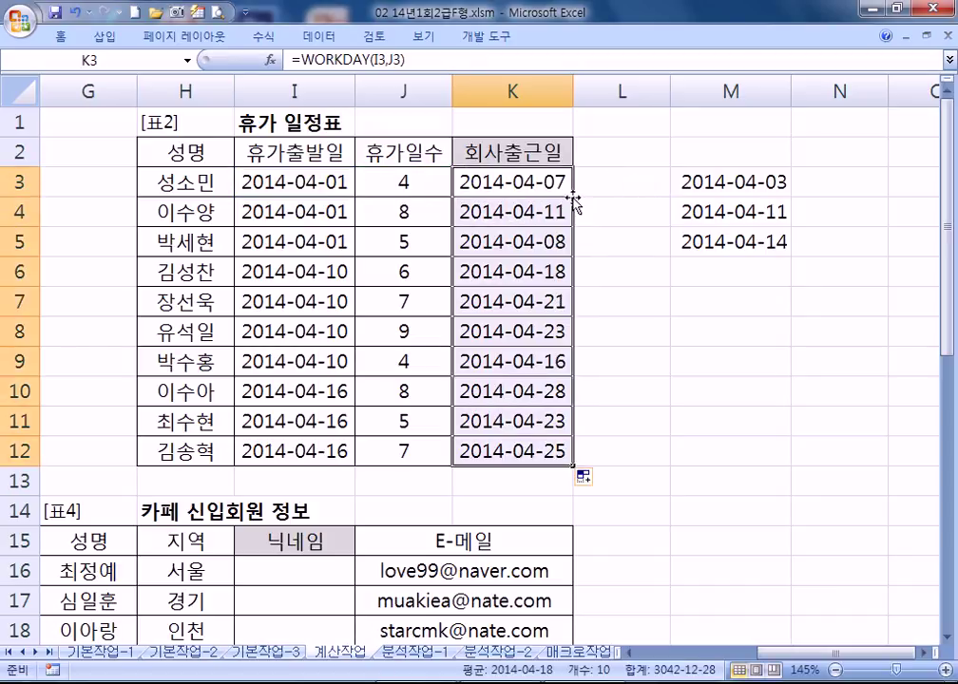
Enter a WORKDAY formula with the absolute holiday range in L3: =WORKDAY(I3,J3,$M$3:$M$5).
left_click(618, 176)
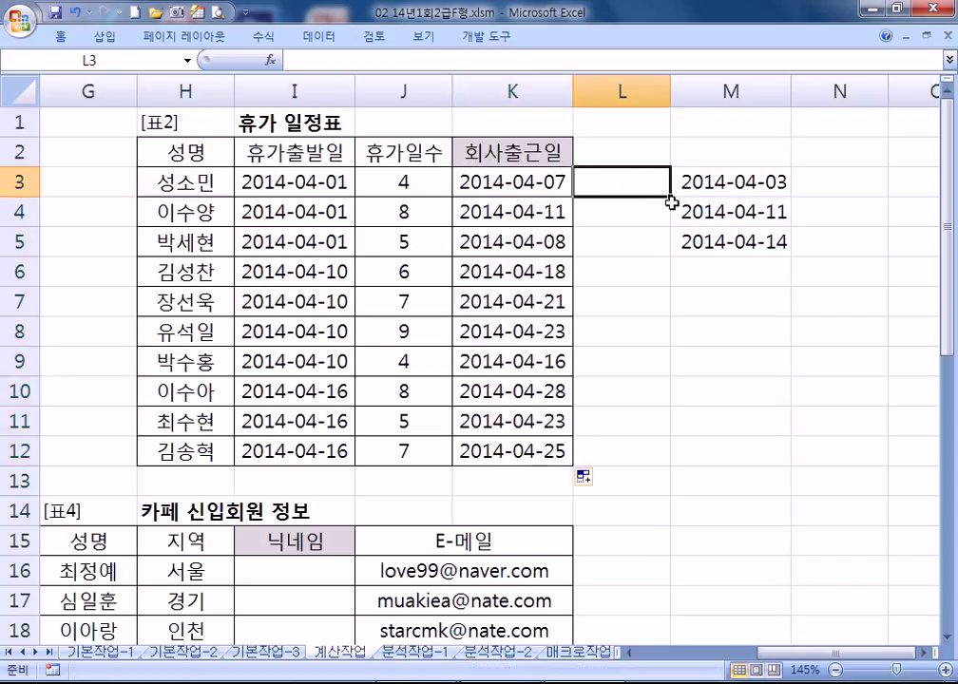
type("=WORK")
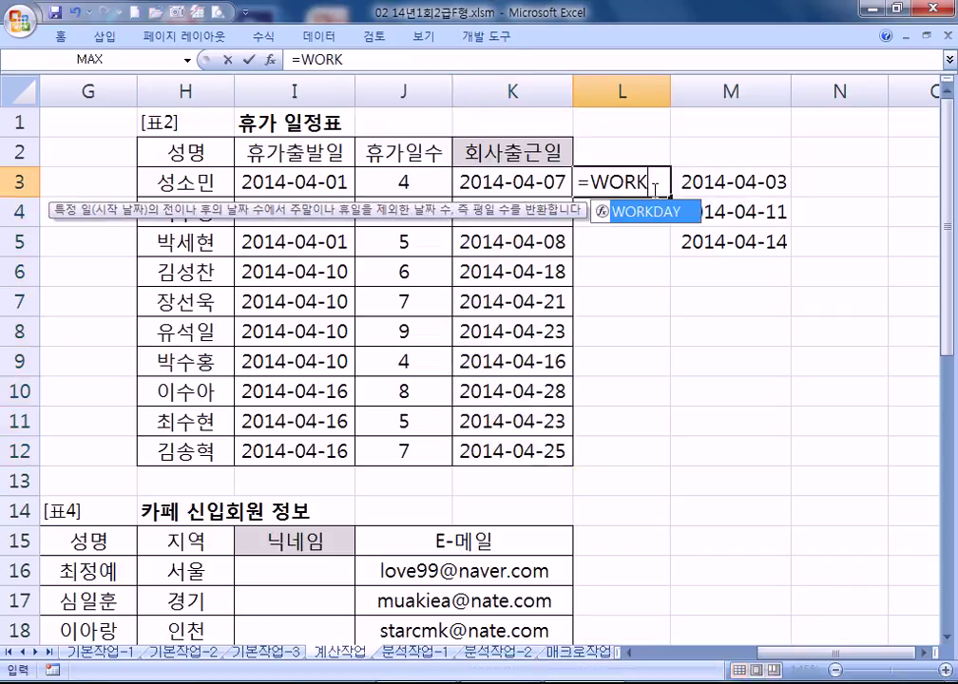
key("Tab")
left_click(300, 181)
type(",")
left_click(378, 186)
type(",")
left_click_drag(708, 246, 710, 184)
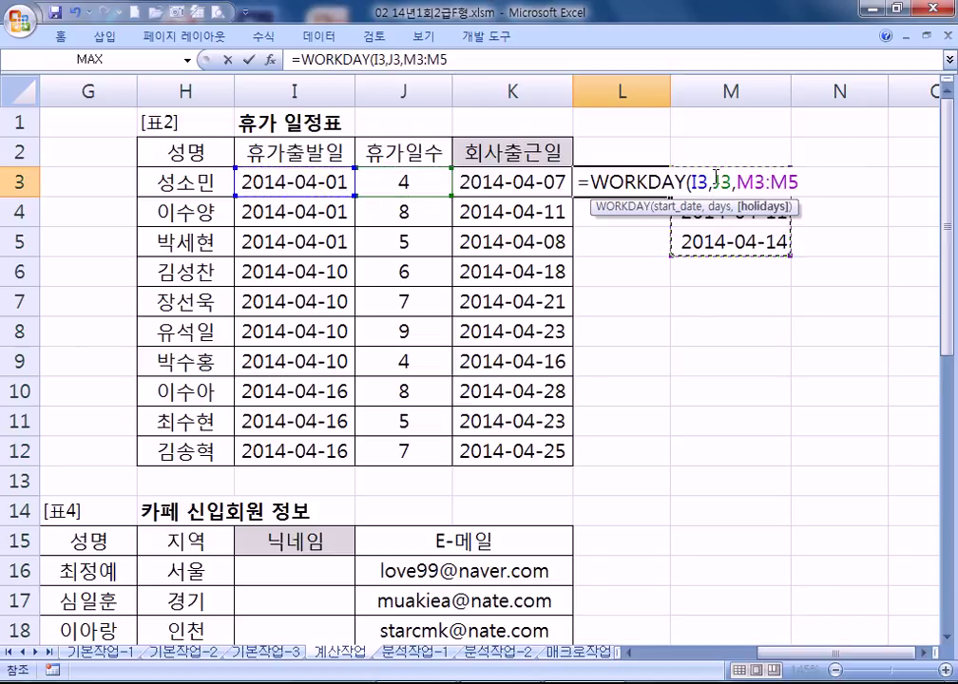
key("F4")
key("Return")
Format L3 as a date in the 2001-03-14 style and fill its formula down to L12.
left_click(625, 180)
key("ctrl+1")
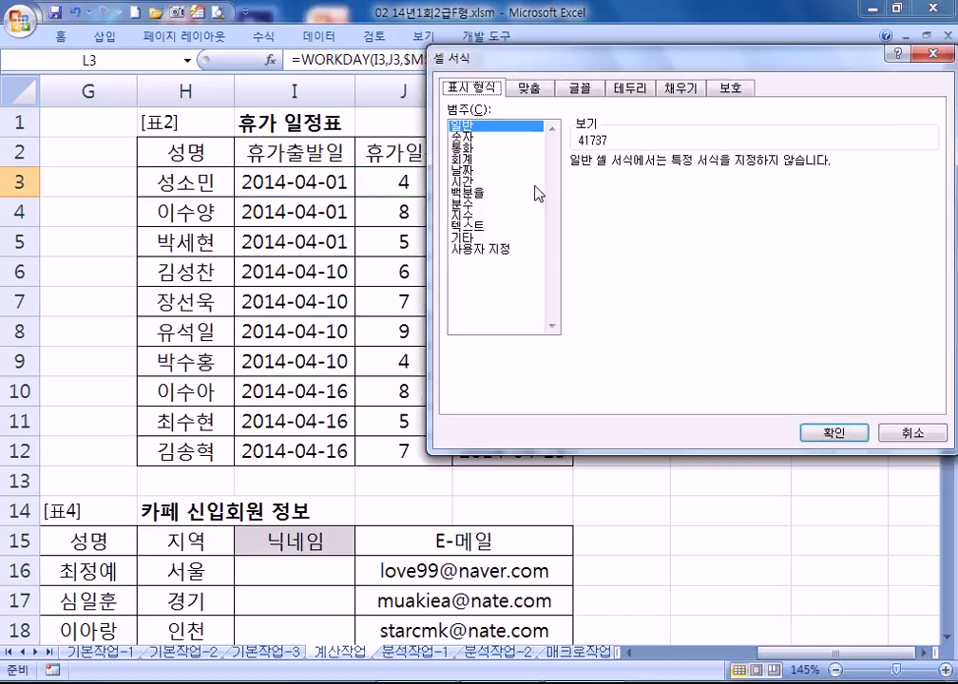
left_click(471, 180)
left_click(466, 169)
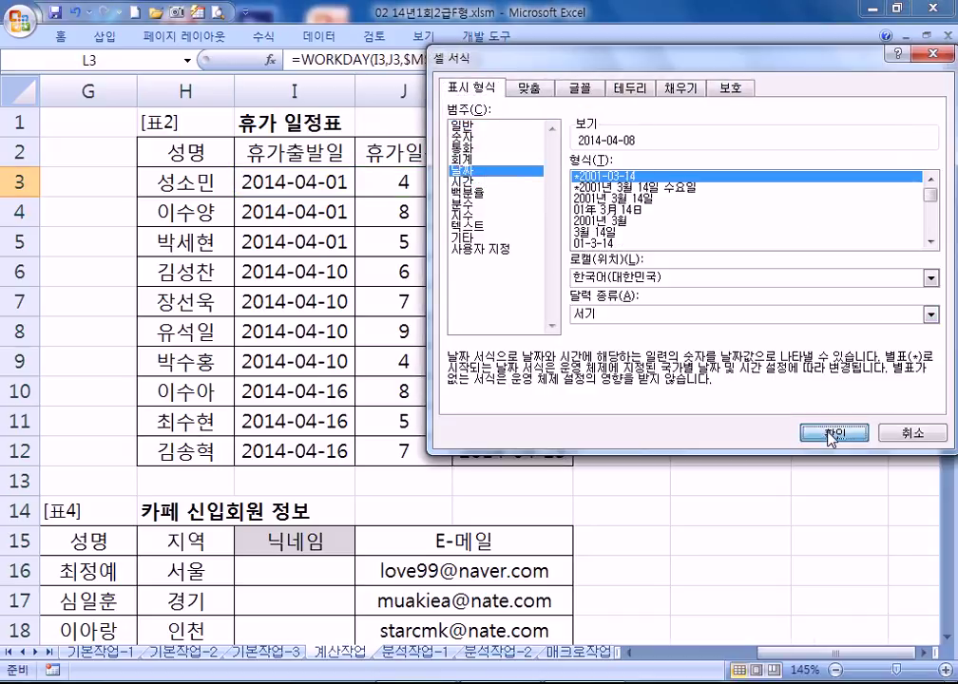
left_click(795, 433)
left_click_drag(694, 195, 703, 456)
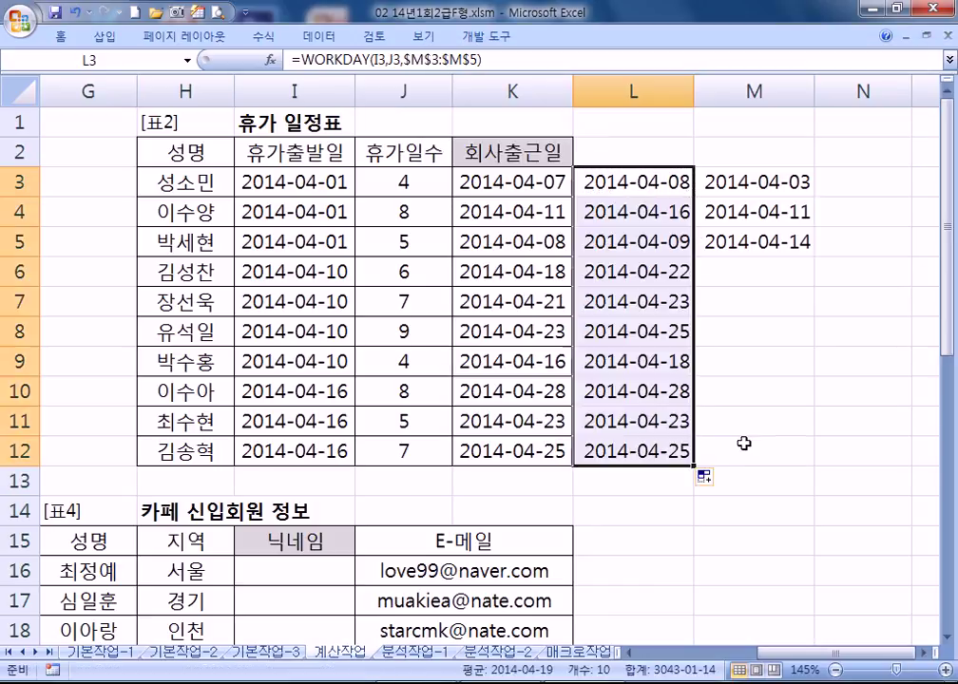
Compare row 3's return dates in K3 and L3 using its 휴가출발일 and the holiday in M3.
left_click(515, 184)
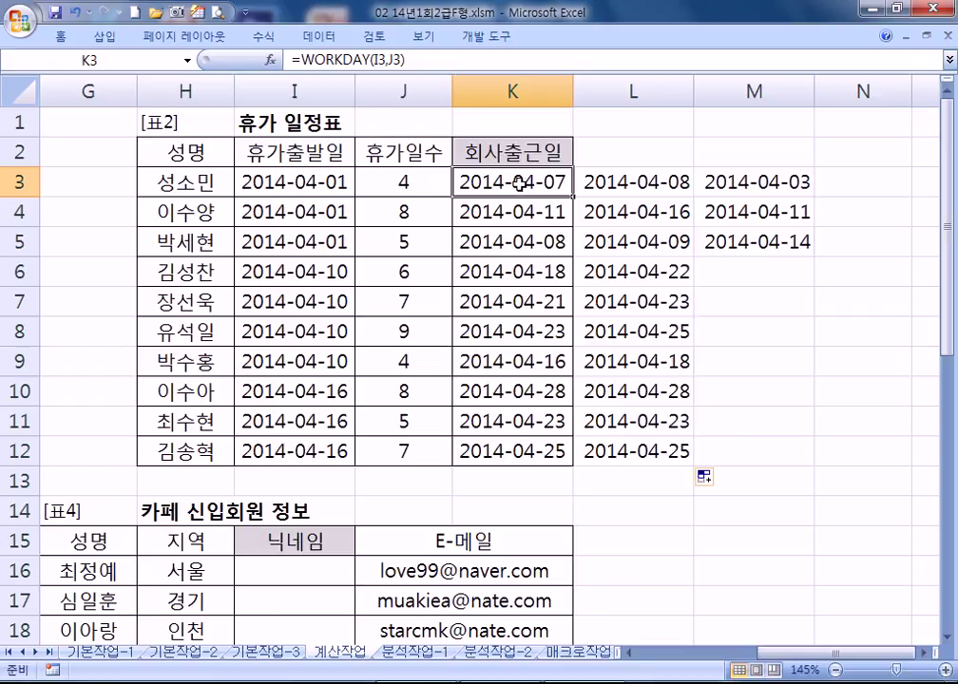
left_click(768, 185)
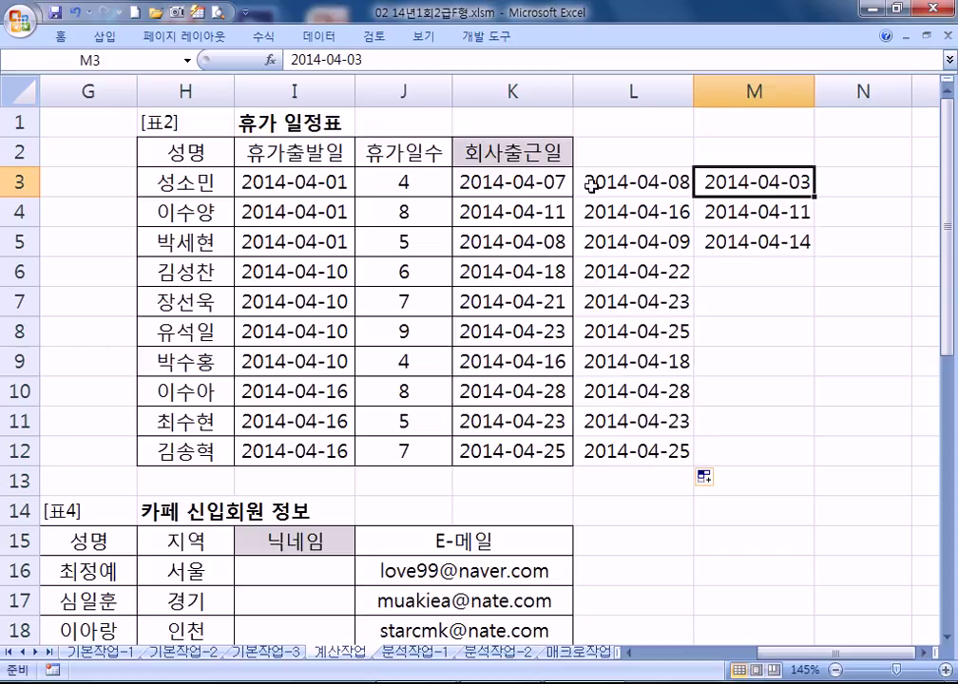
left_click(299, 186)
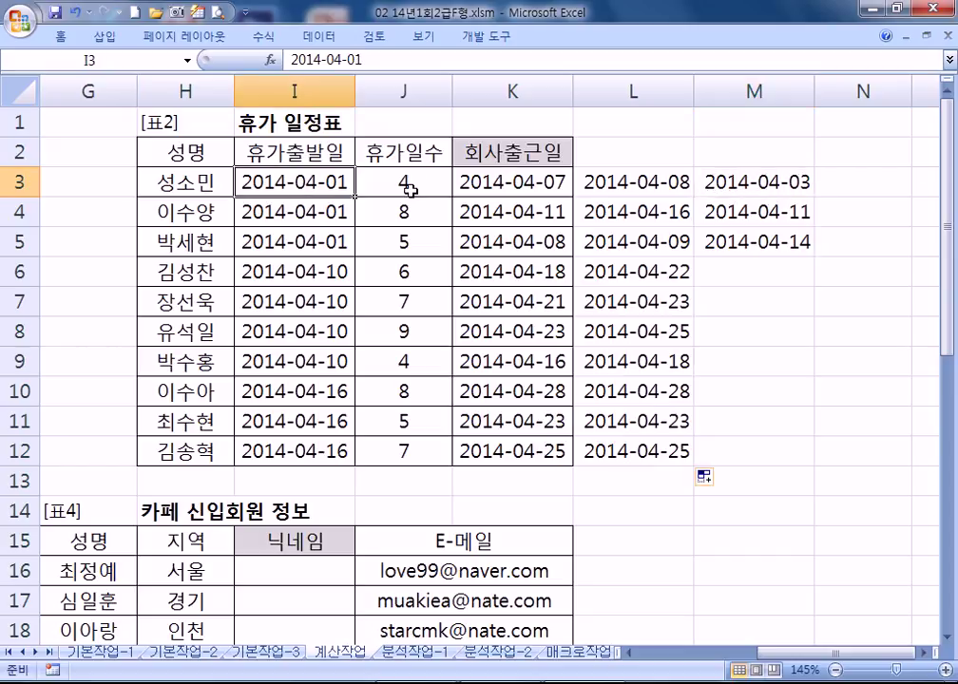
left_click(737, 190)
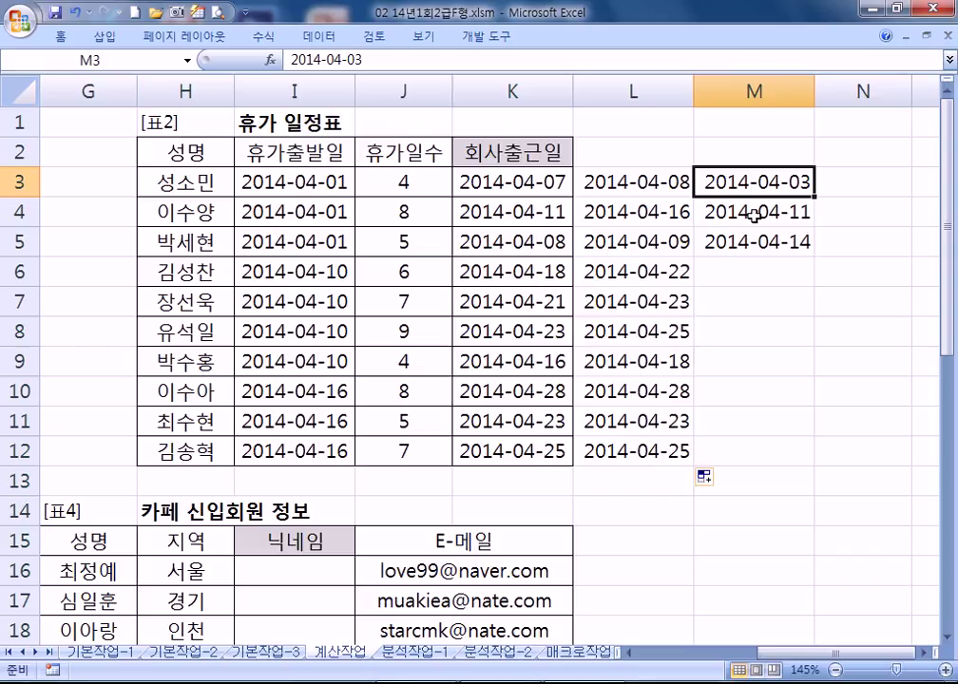
Examine how the M3:M5 holidays affect row 4's return date by comparing K4 with L4.
left_click(311, 216)
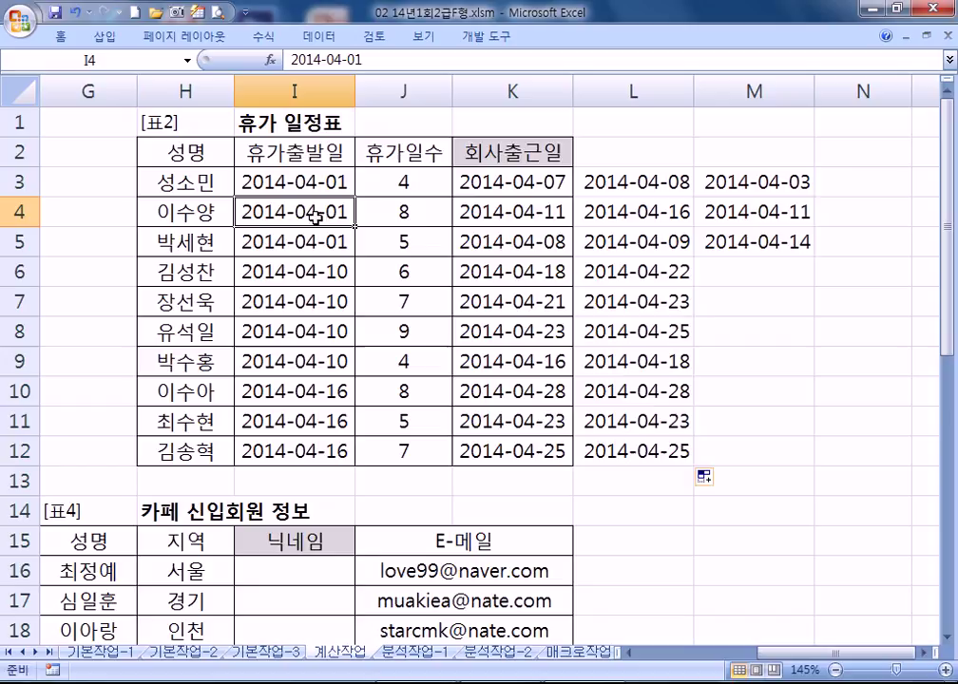
left_click(504, 221)
left_click(321, 216)
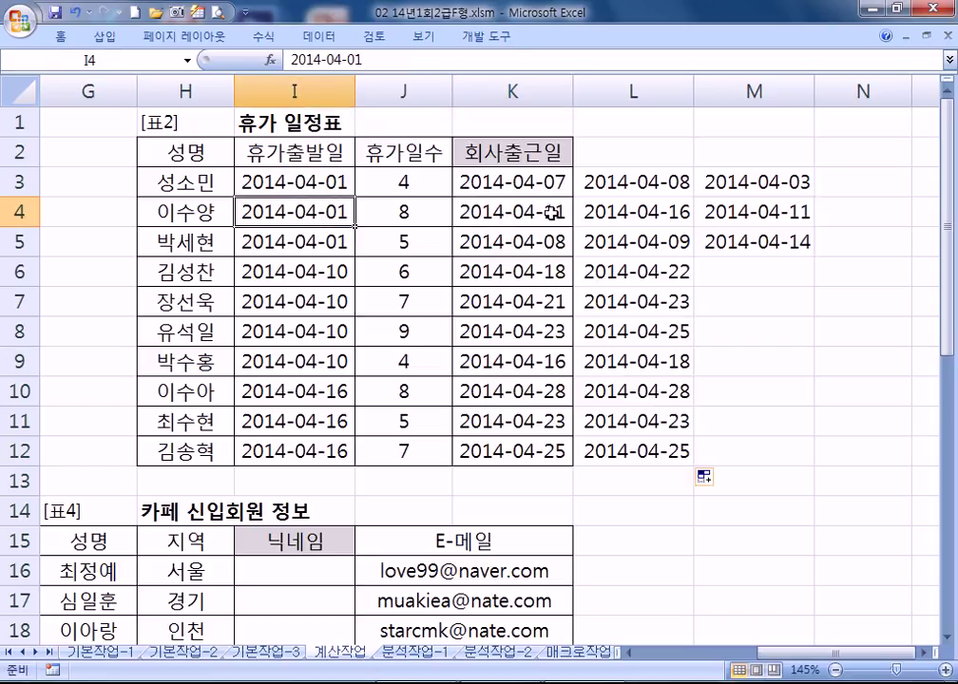
left_click(780, 216)
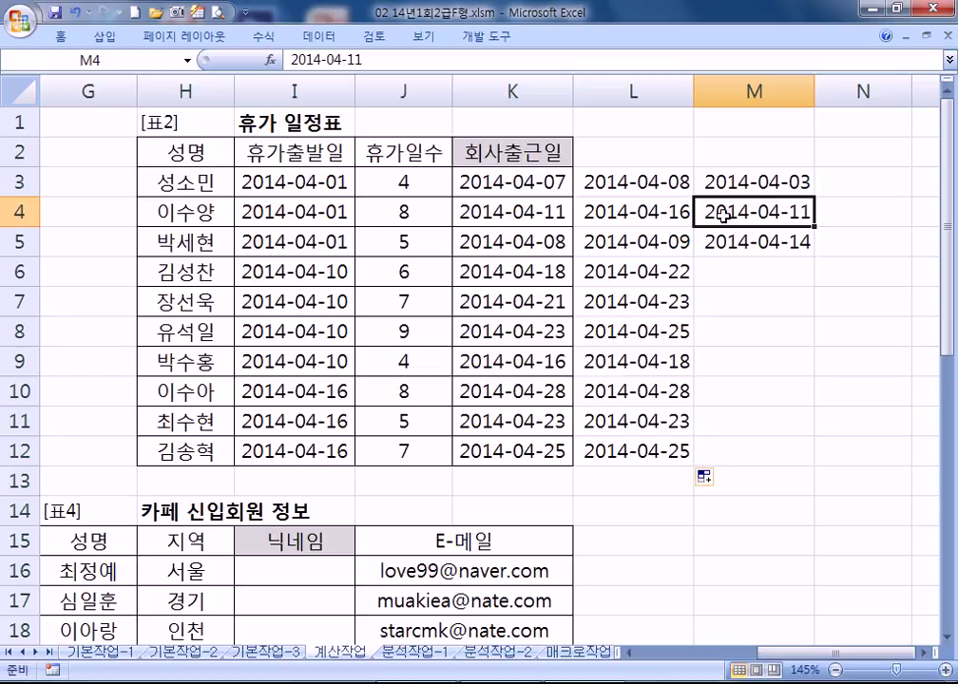
left_click_drag(706, 181, 763, 241)
left_click(547, 211)
left_click(760, 214)
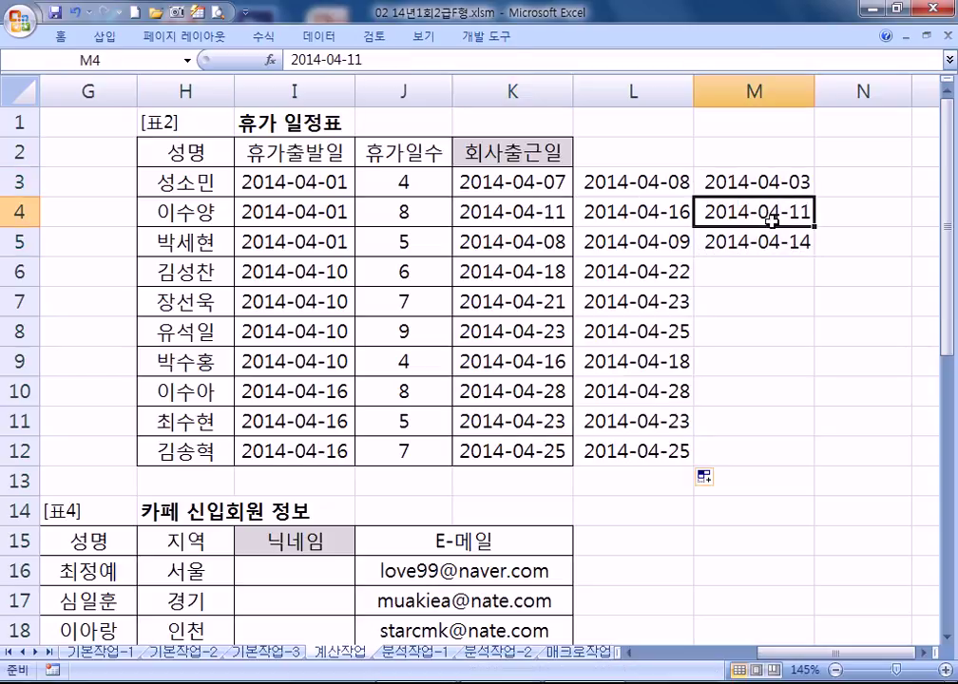
left_click(280, 270)
left_click(542, 224)
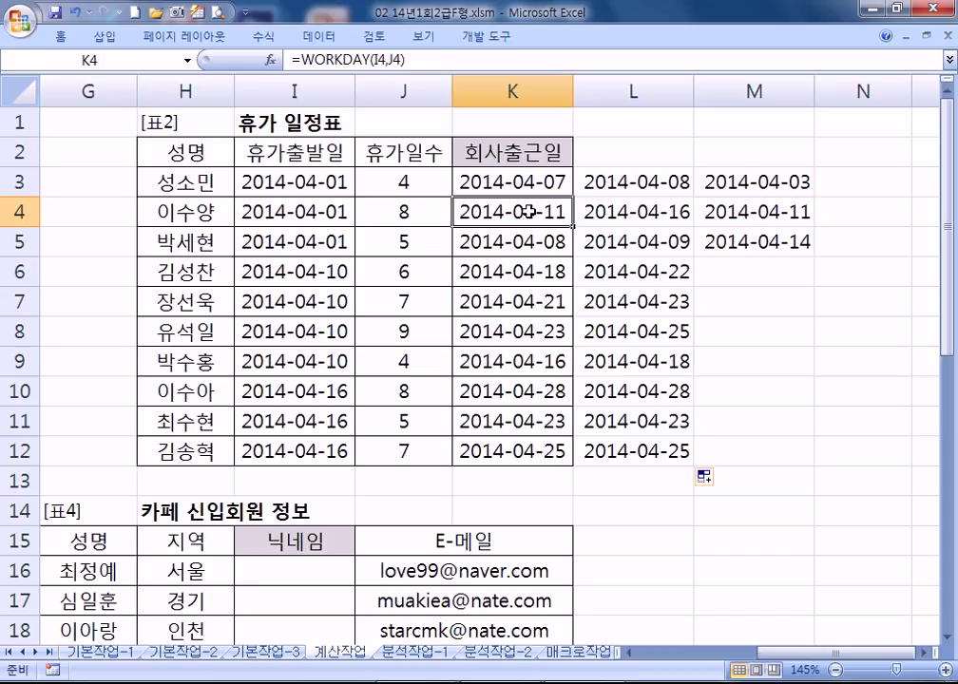
left_click_drag(751, 244, 753, 187)
left_click(746, 209)
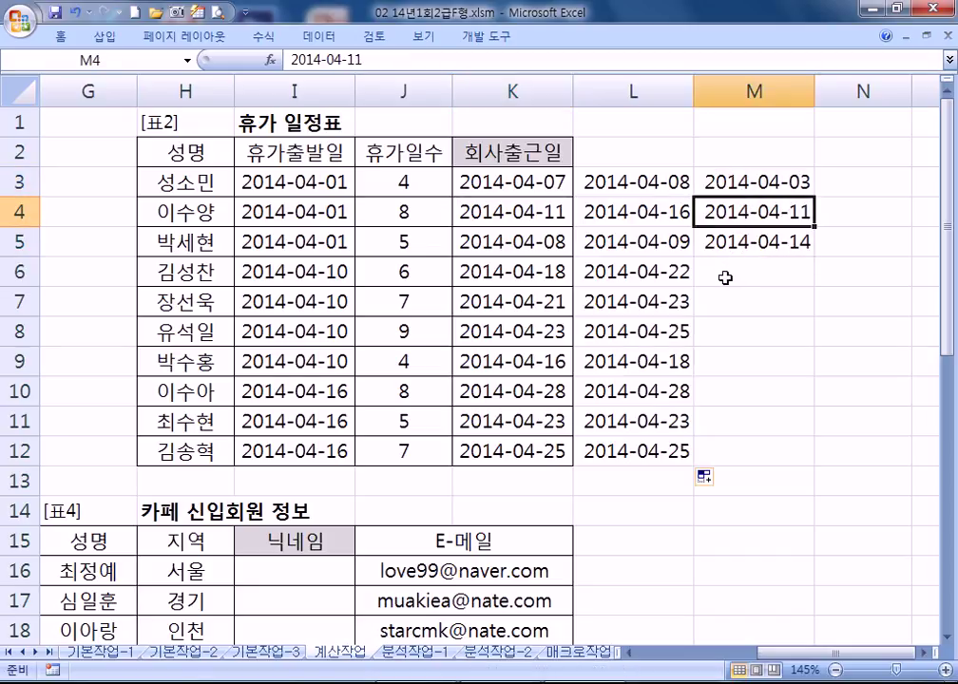
left_click(855, 216)
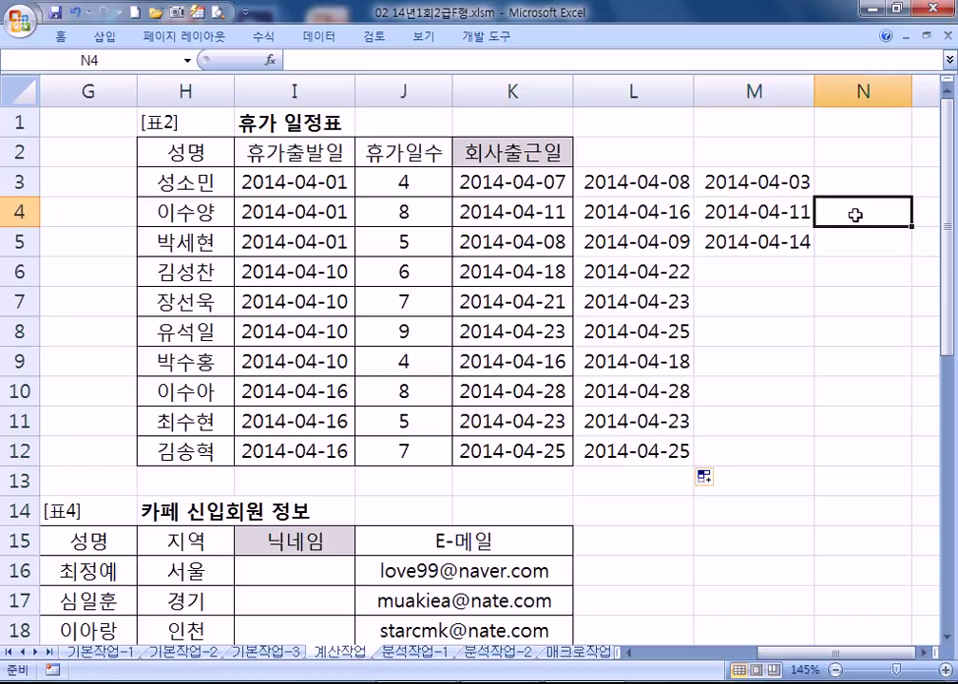
left_click(794, 243)
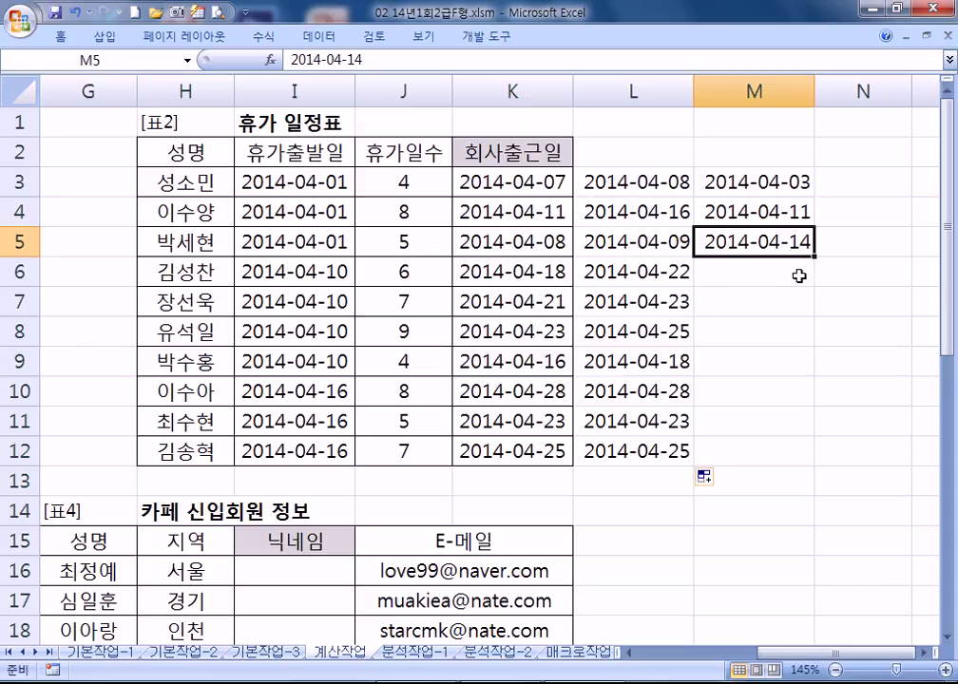
left_click(799, 275)
left_click(623, 212)
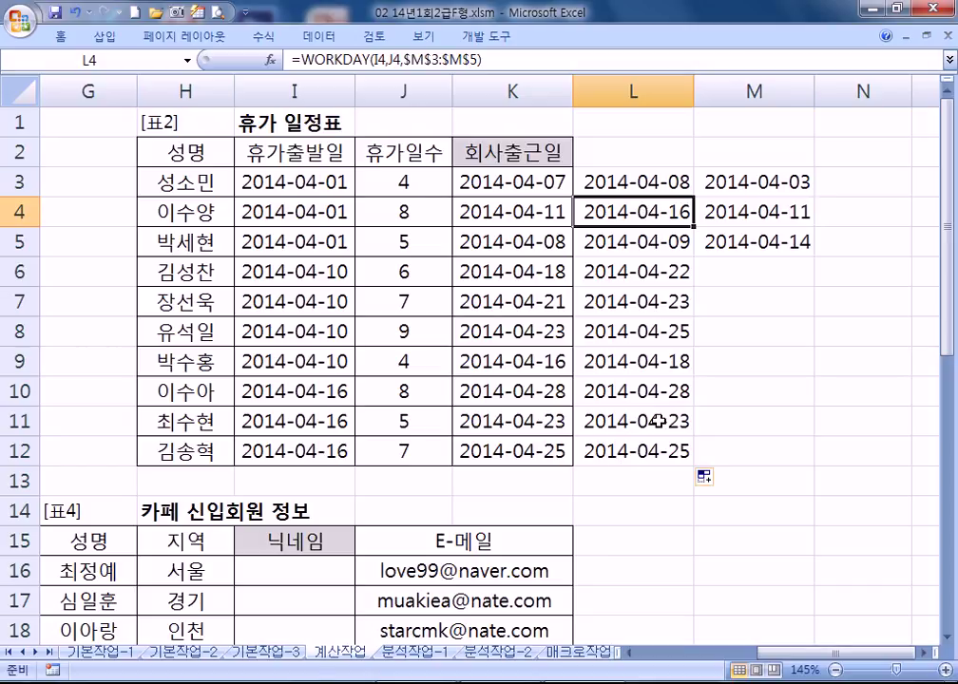
Compare the K and L return dates in rows 10 to 12 against the holiday list in M3:M5.
left_click(315, 452)
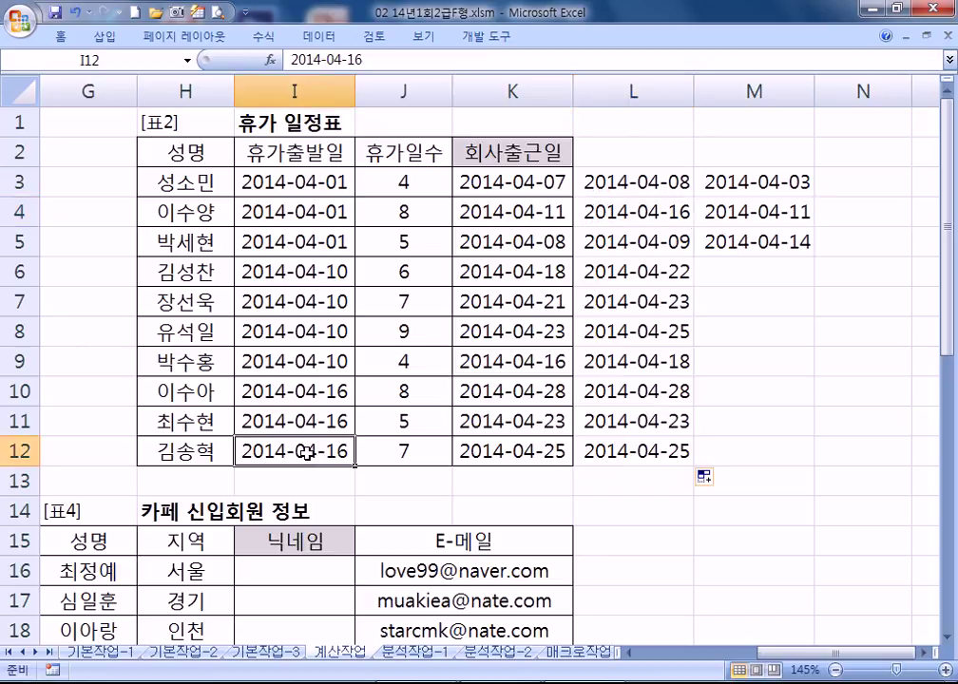
left_click_drag(332, 391, 631, 460)
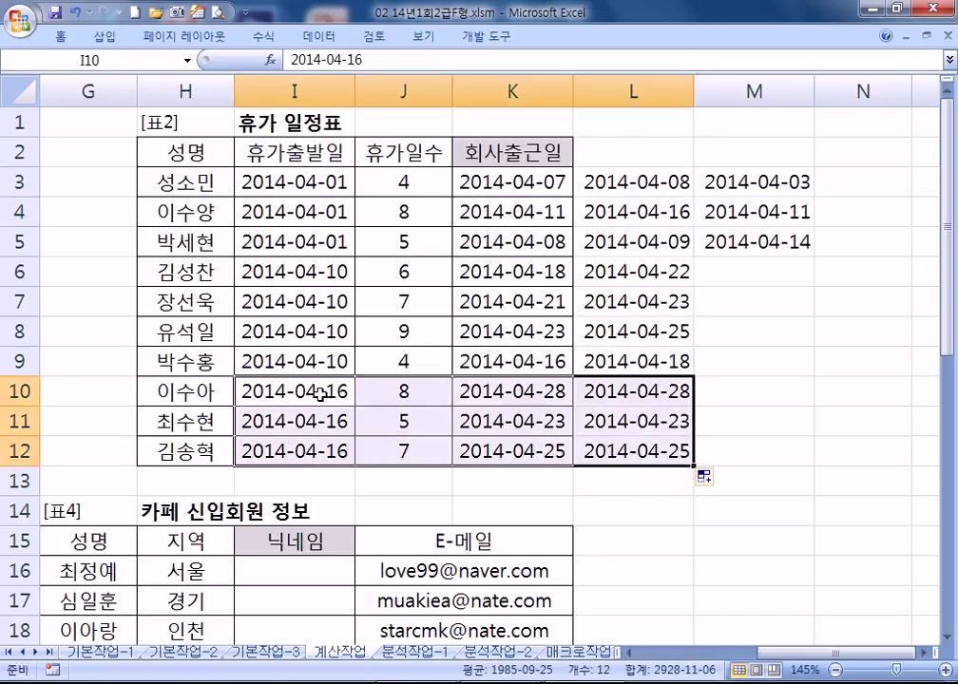
left_click_drag(765, 182, 765, 240)
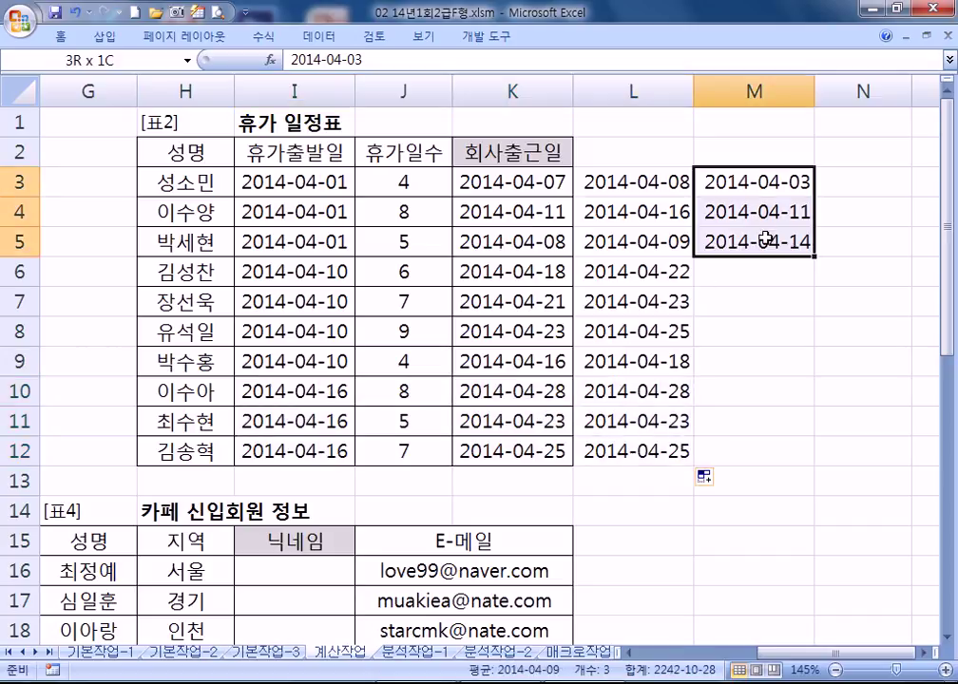
left_click_drag(304, 391, 638, 456)
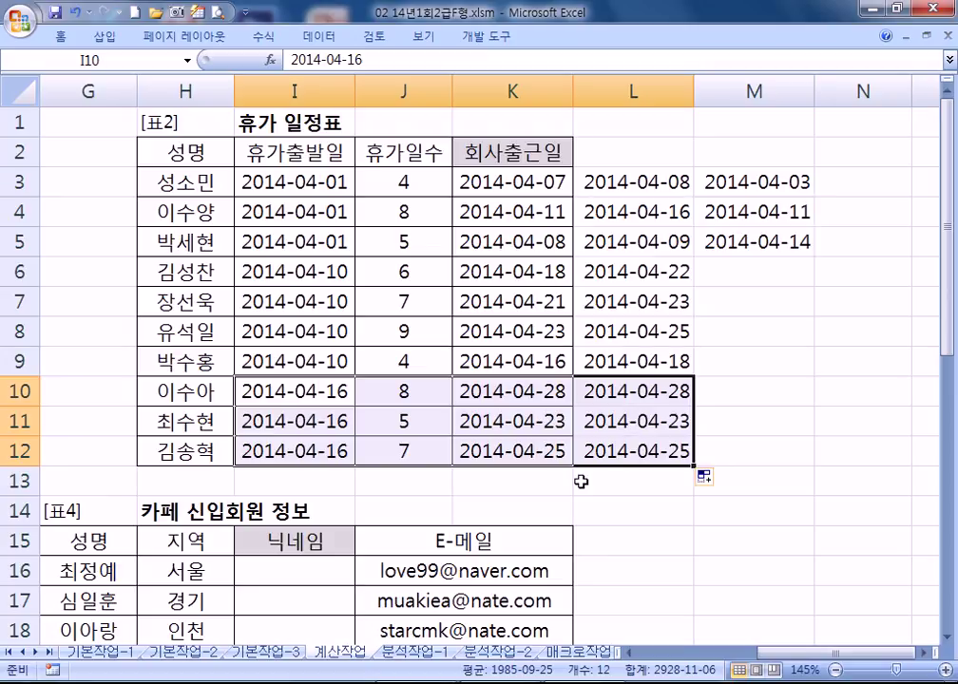
left_click(542, 456)
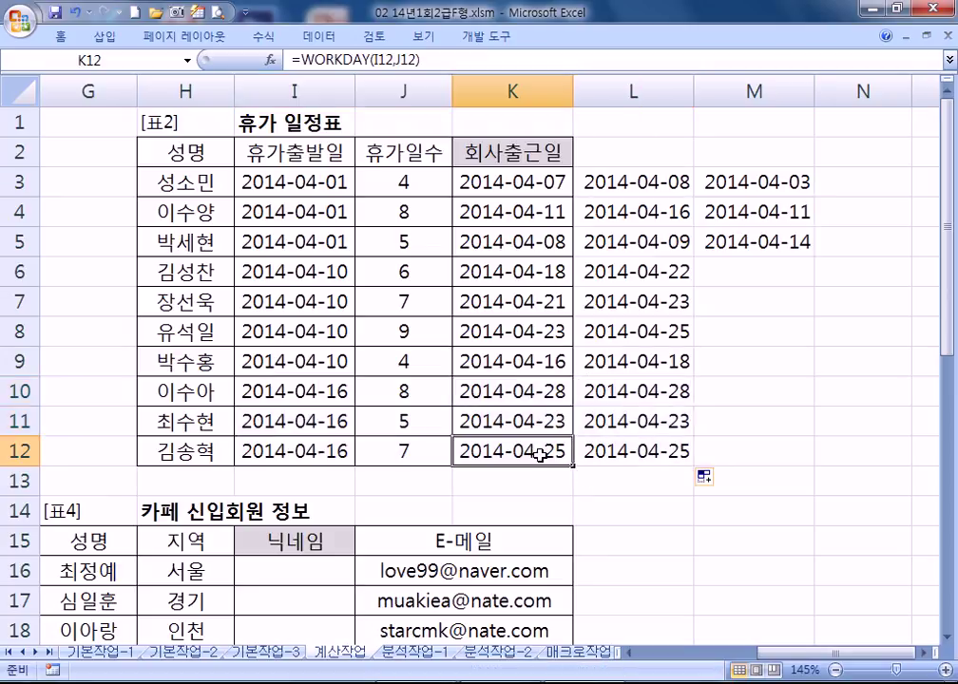
Review how row 3's 휴가출발일 and 휴가일수 determine the 회사출근일 in K3, then check the M3:M5 holidays.
left_click(267, 178)
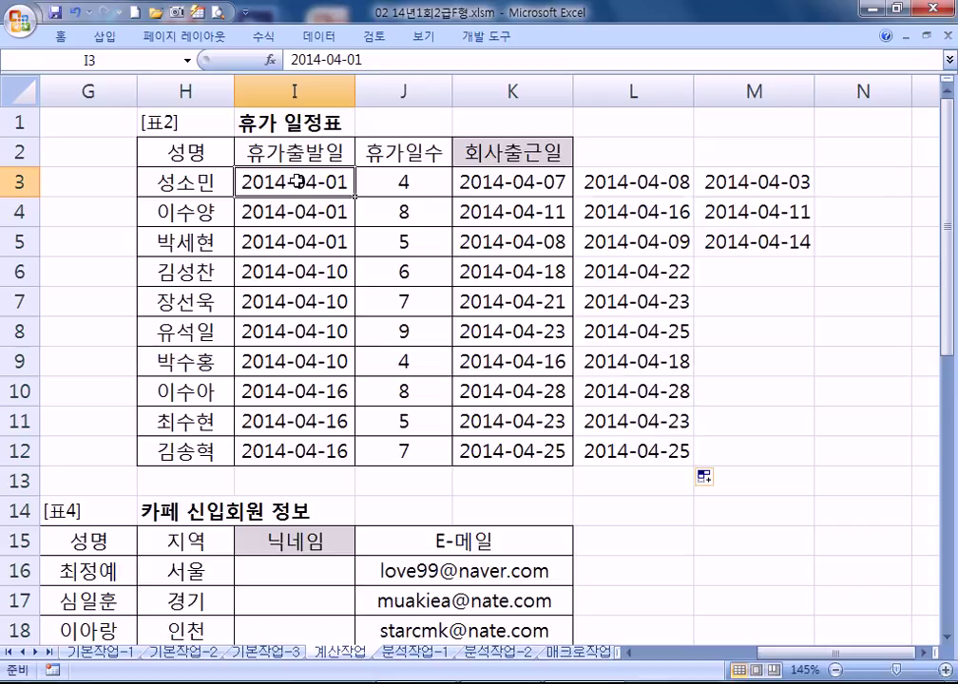
left_click(400, 189)
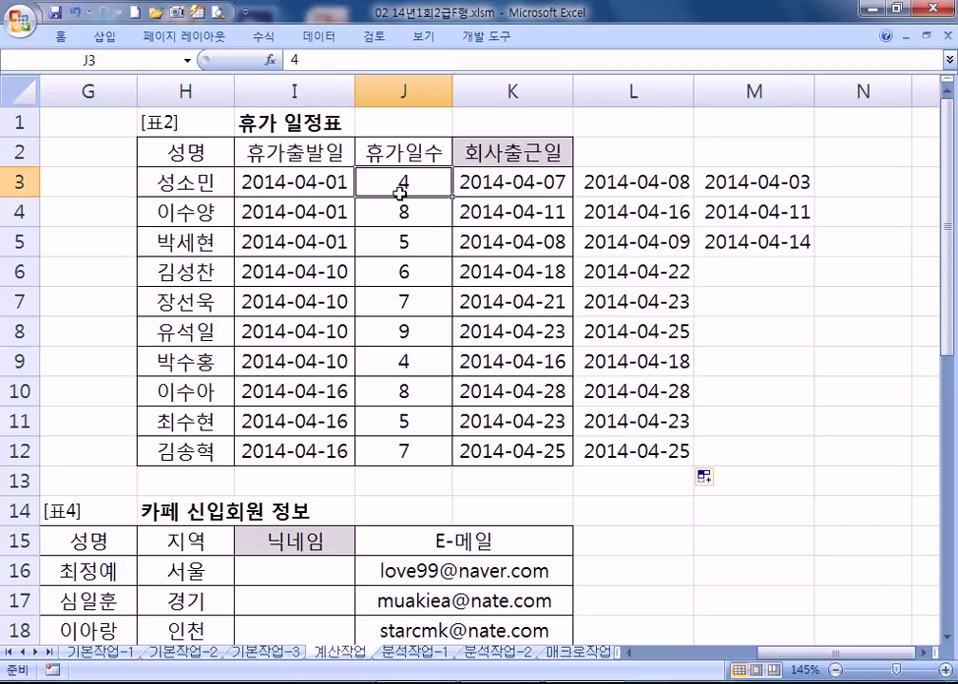
left_click(487, 183)
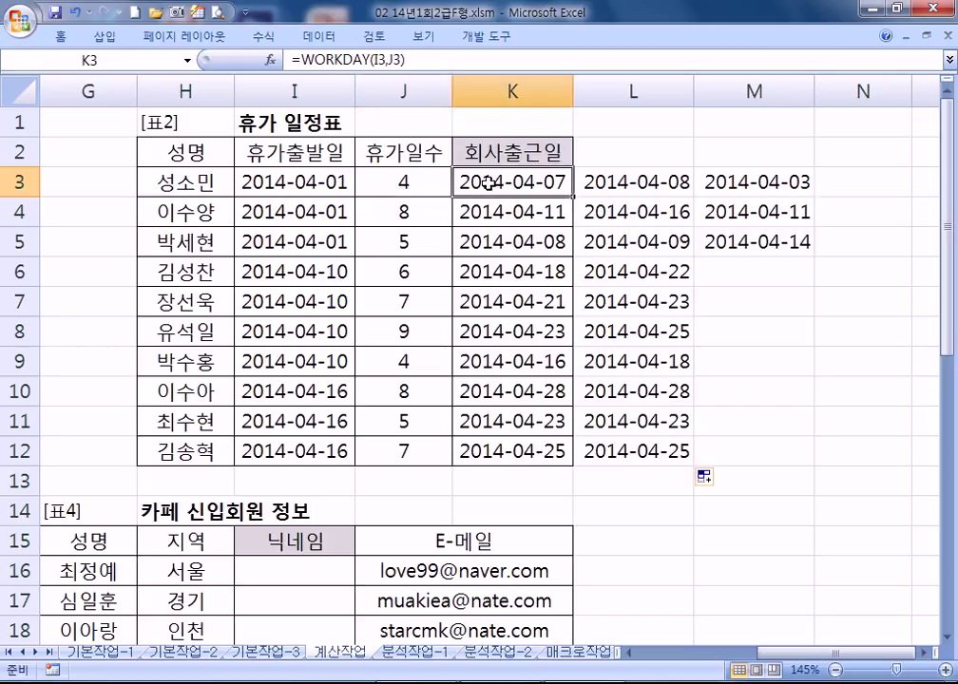
left_click(304, 182)
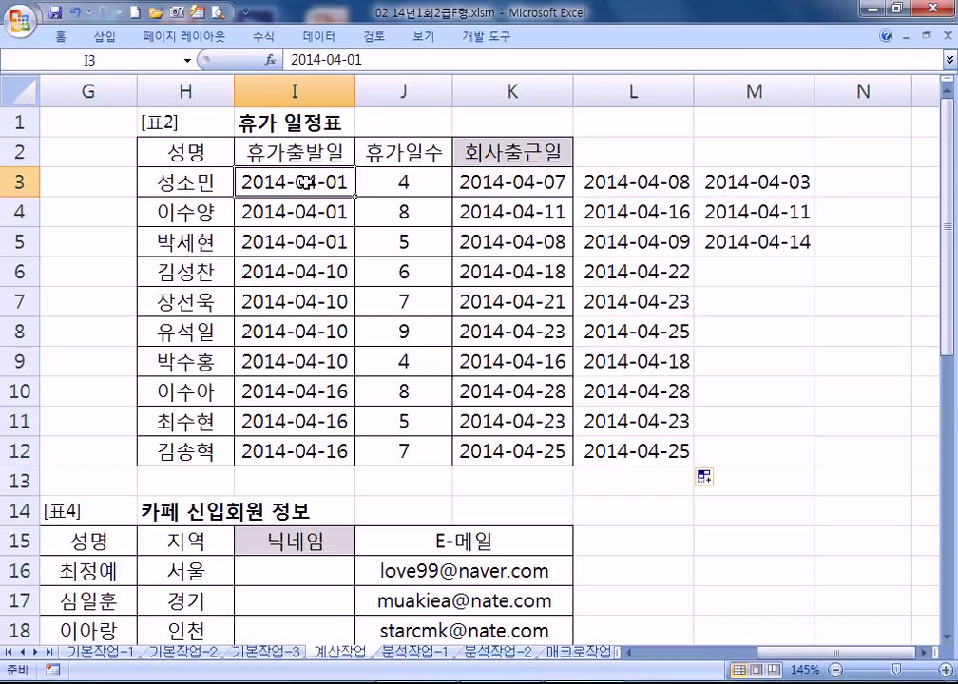
left_click(406, 180)
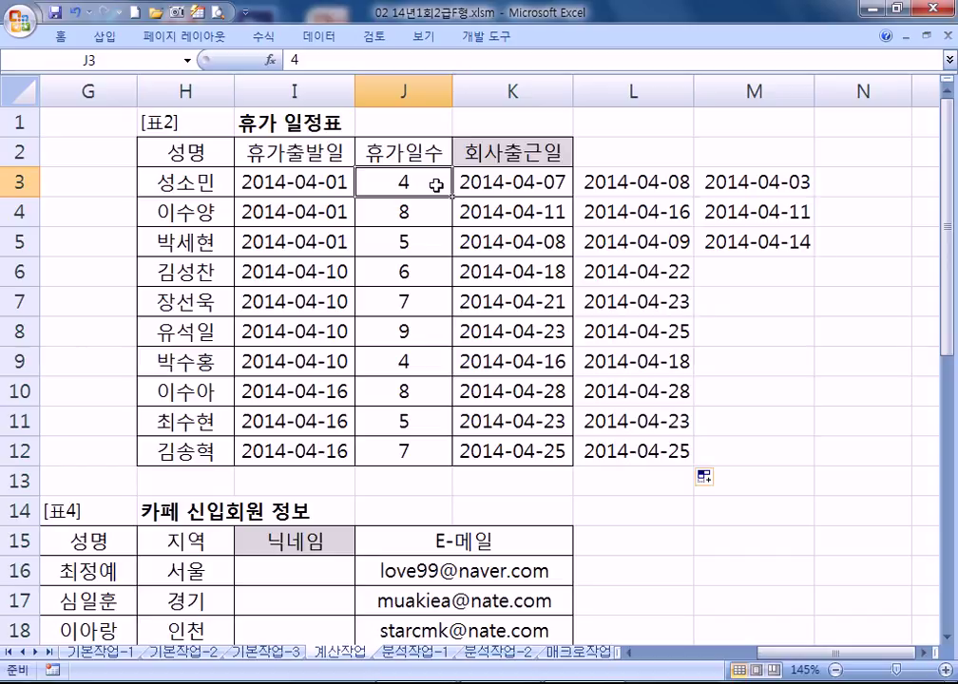
left_click(315, 178)
left_click(465, 181)
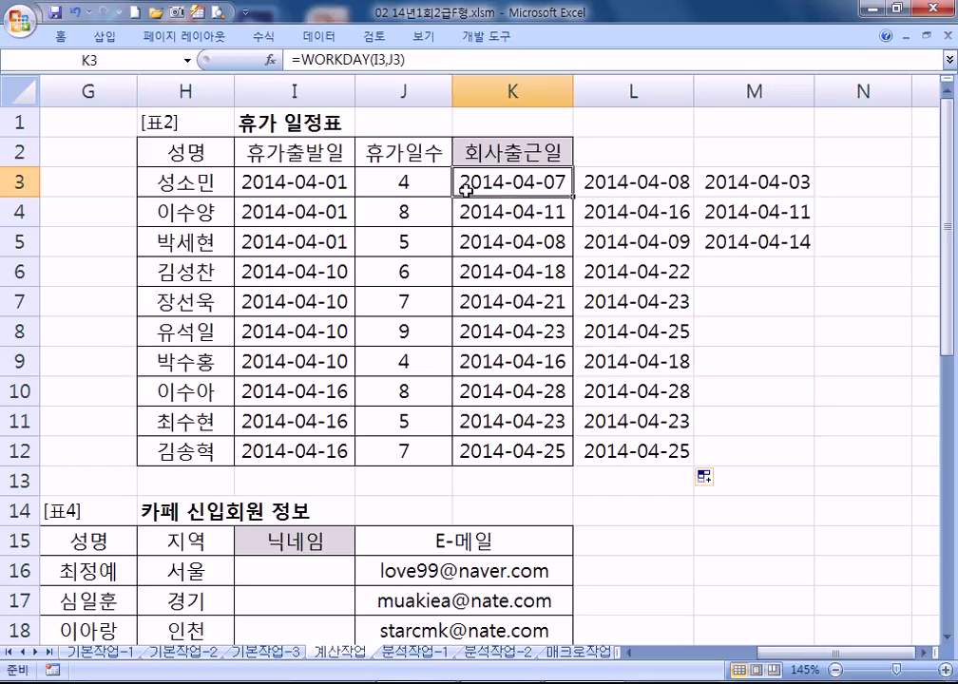
left_click_drag(718, 181, 741, 245)
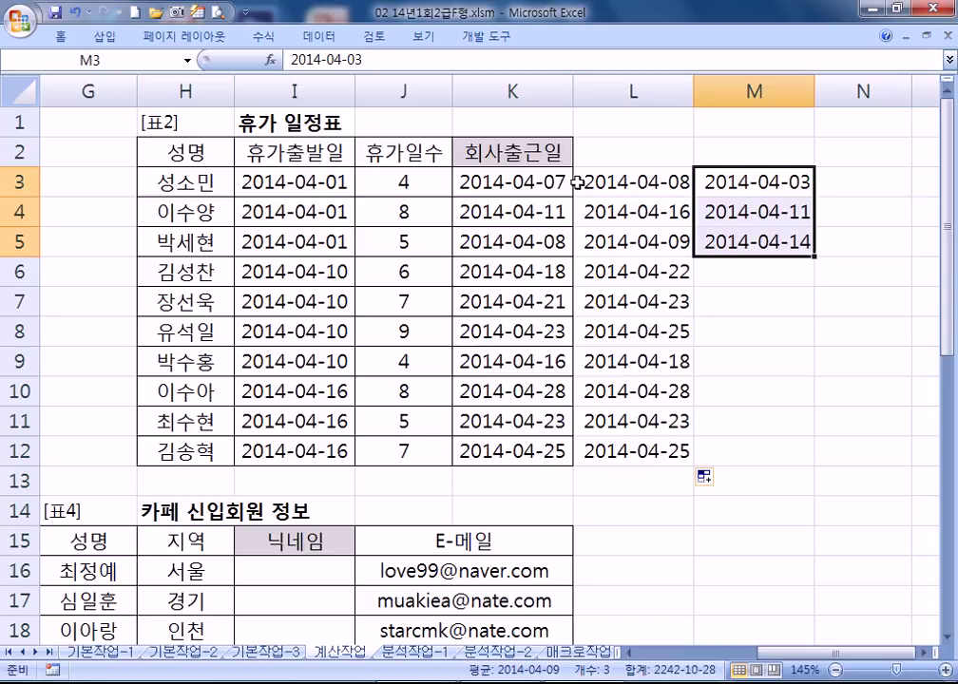
Compare the WORKDAY formulas in K3 and L3, examining the $M$3:$M$5 holidays argument in L3.
left_click(532, 181)
key("F2")
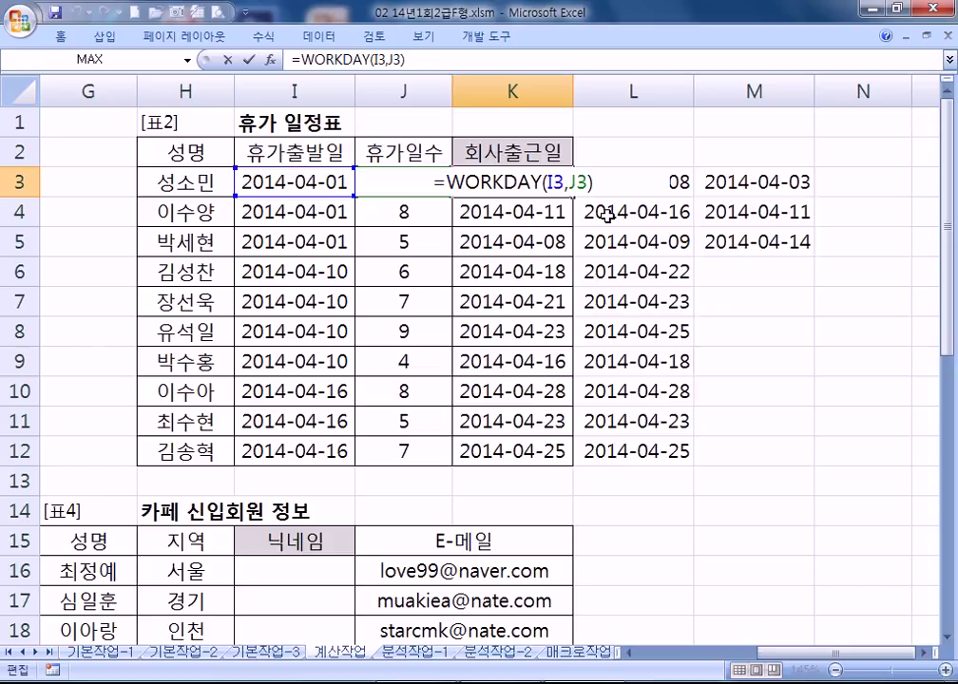
left_click(619, 184)
key("F2")
left_click_drag(739, 182, 844, 184)
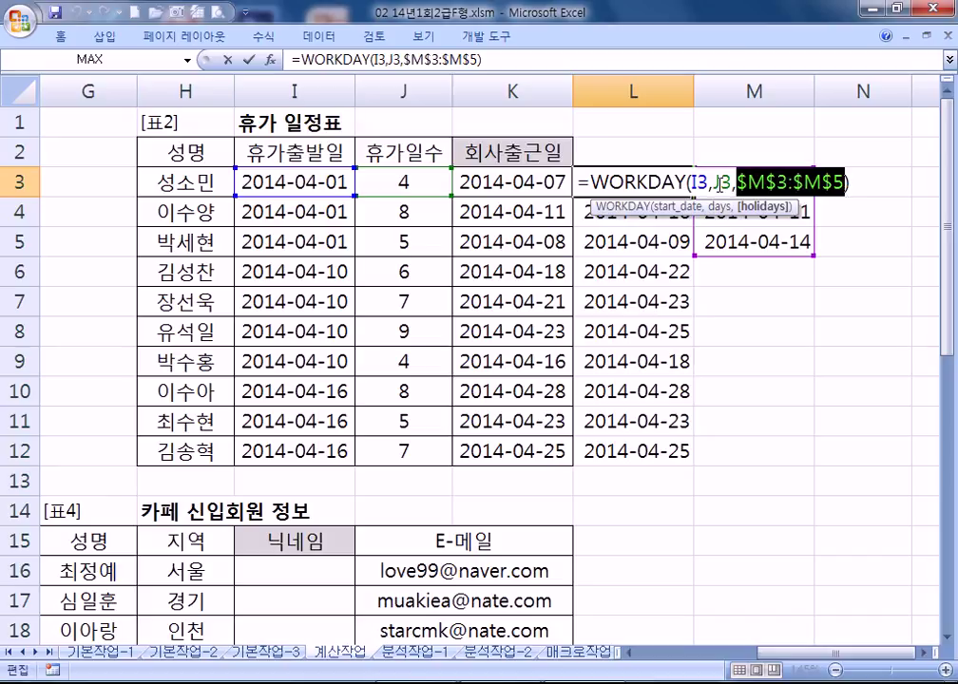
key("ctrl+Return")
left_click(544, 183)
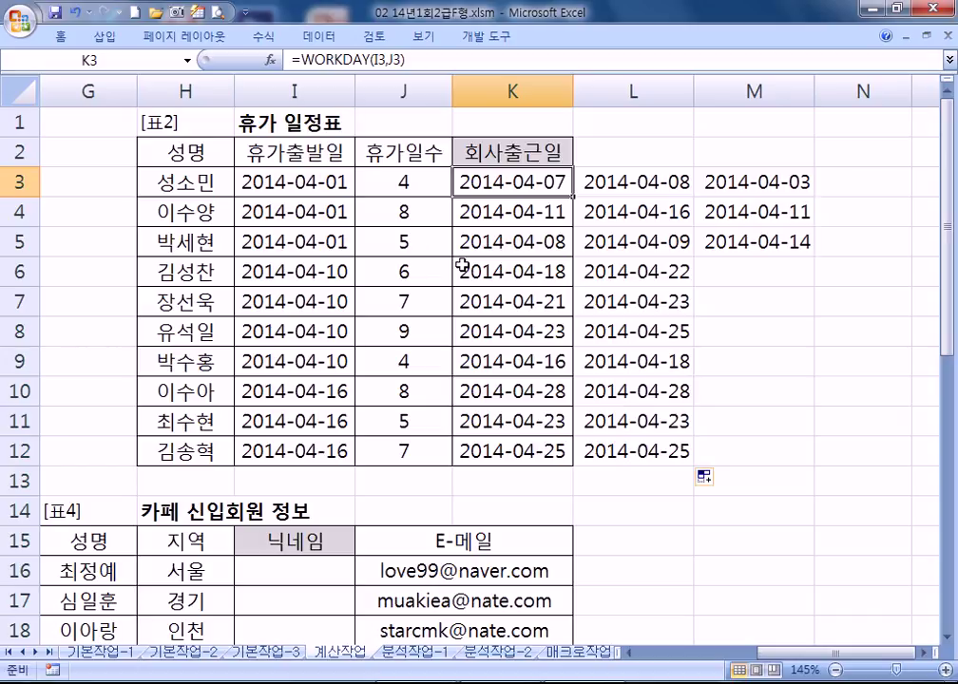
Examine 표3's 총휴가일수 in E14 and the 사용일수 values in column D that the 비고 column depends on.
left_click(447, 481)
key("Home")
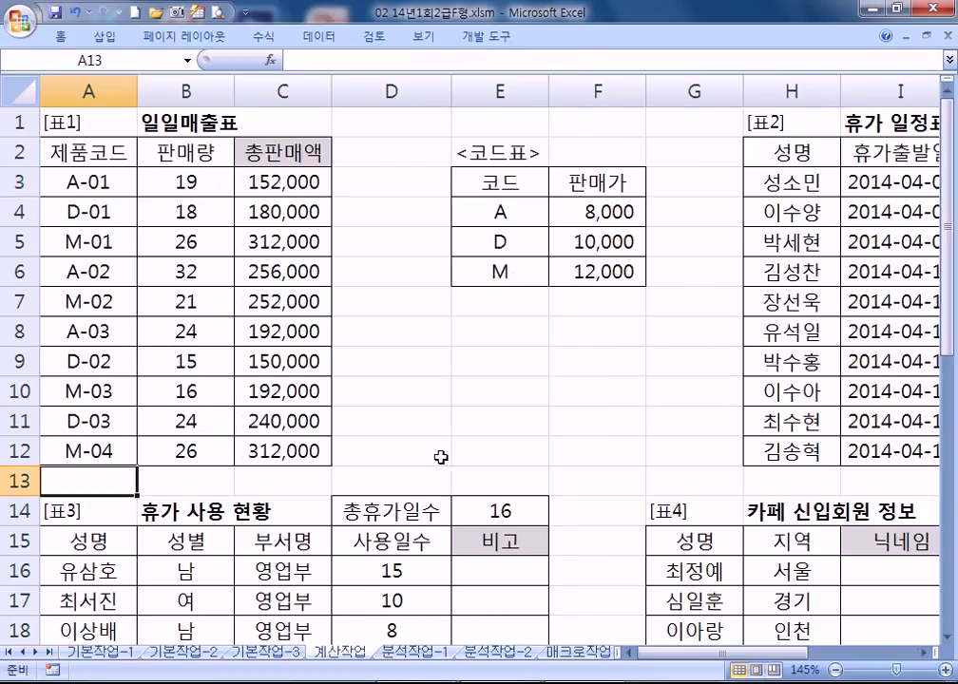
scroll(445, 463, "down", 4)
left_click(494, 219)
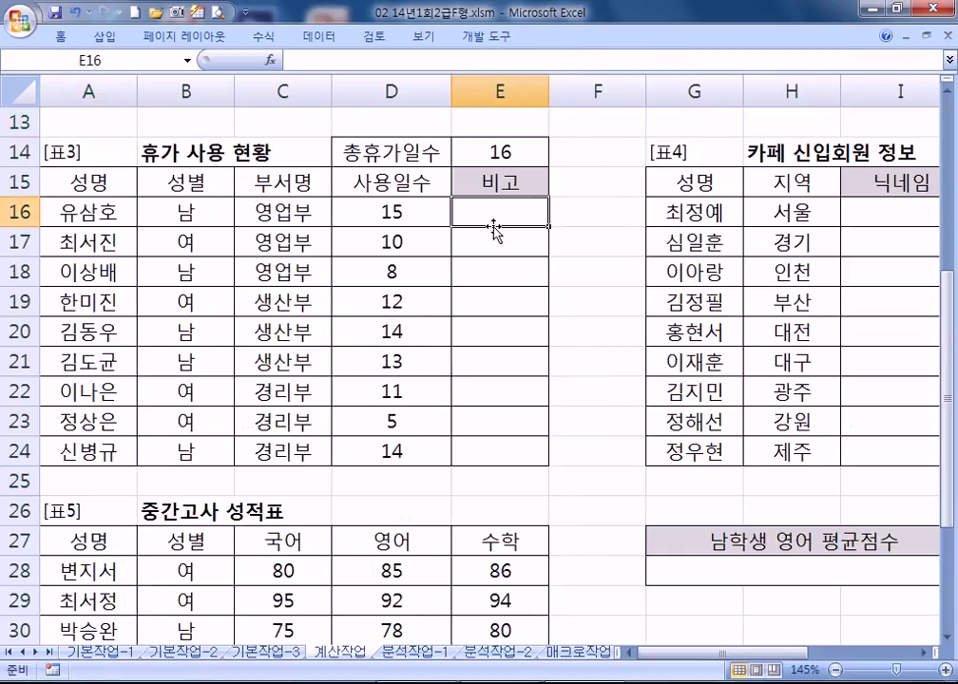
left_click(480, 159)
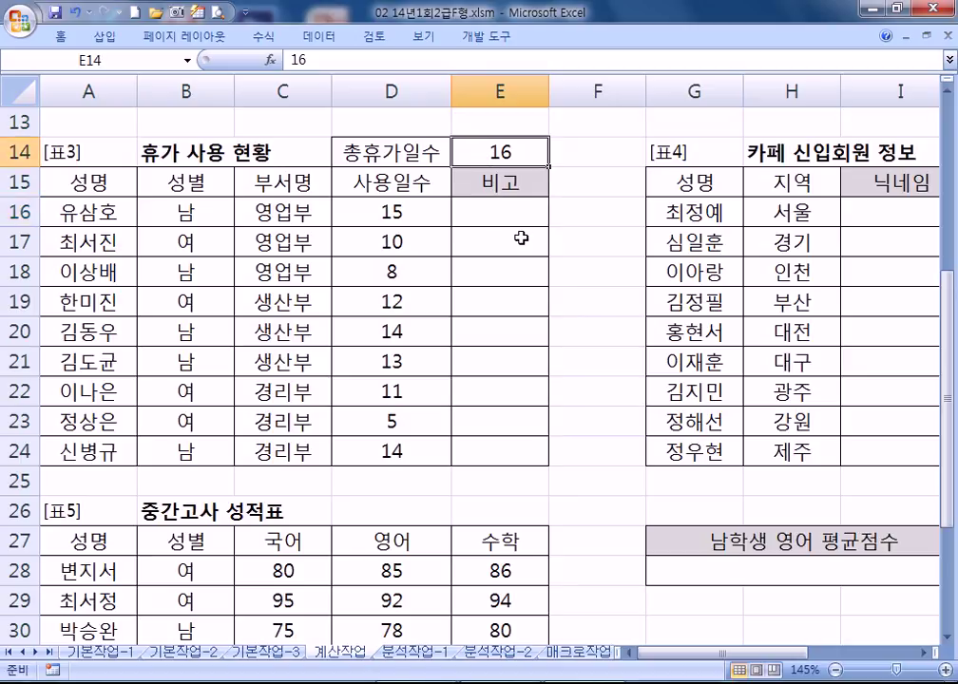
left_click(377, 206)
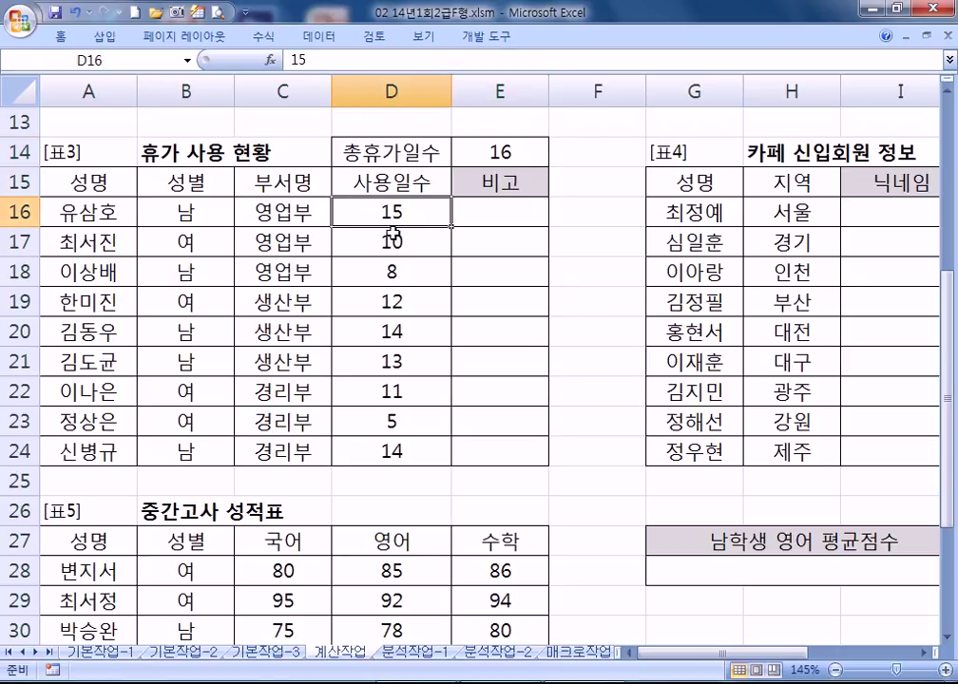
left_click(411, 274)
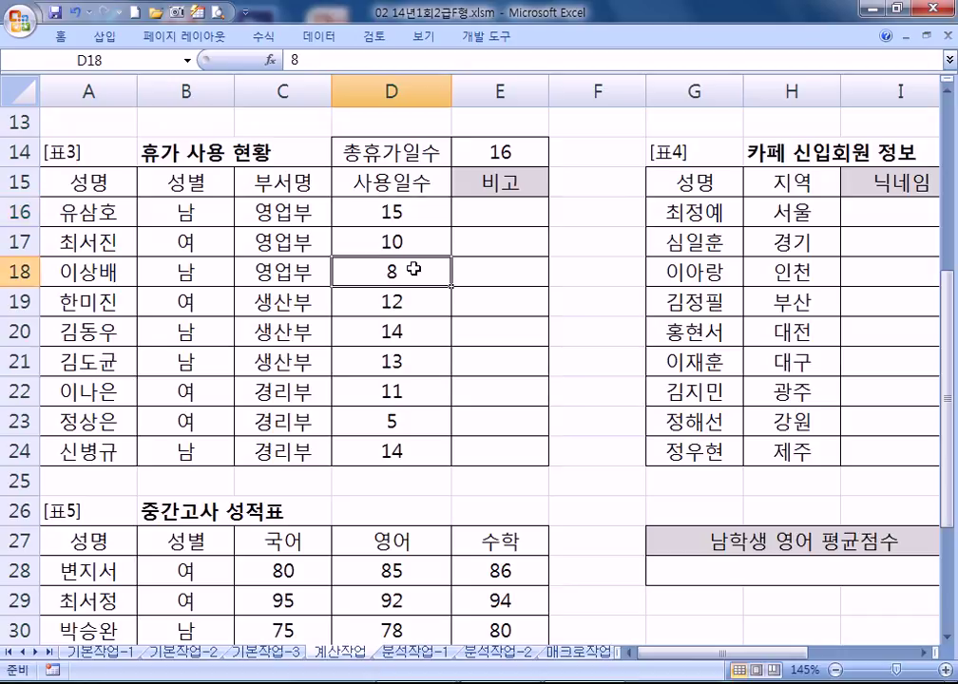
left_click(399, 421)
scroll(418, 326, "down", 1)
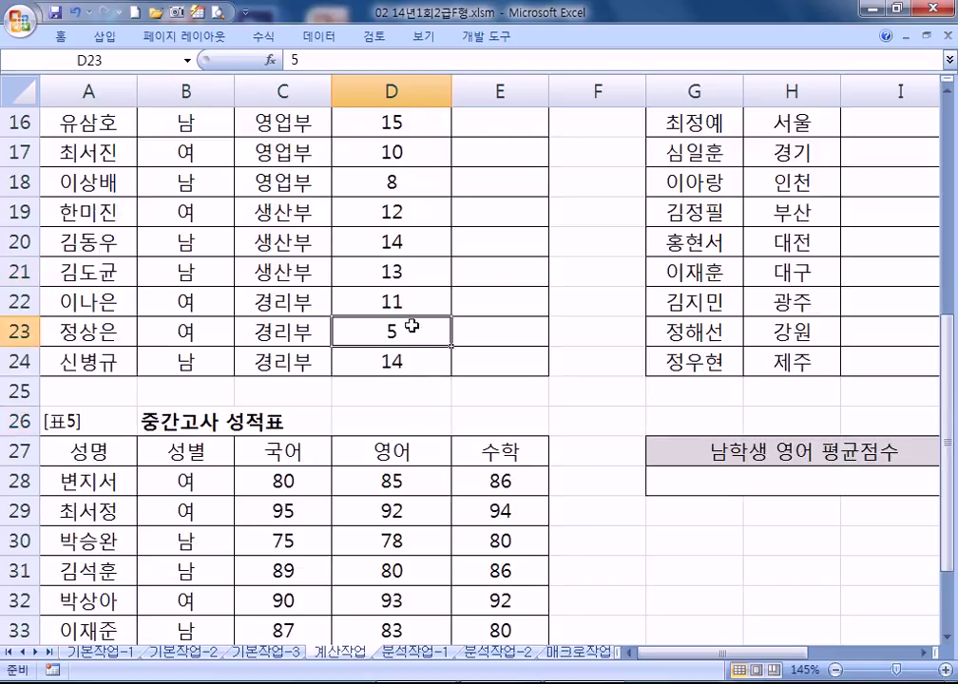
scroll(410, 326, "up", 2)
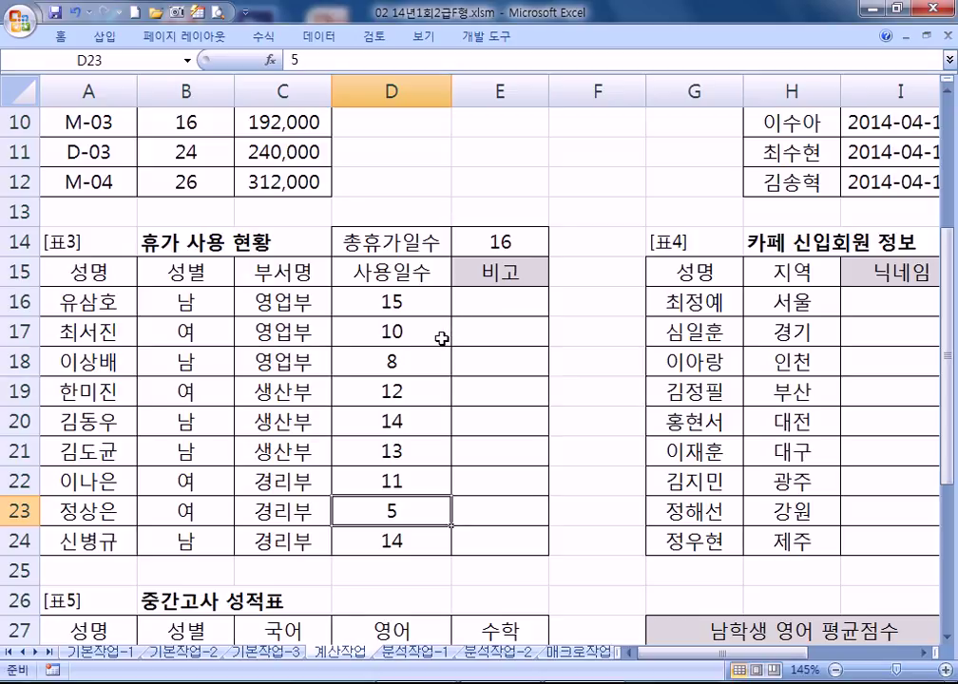
Begin an IF formula in E16 that returns "휴가독촉" when $E$14-D16>=8.
left_click(497, 303)
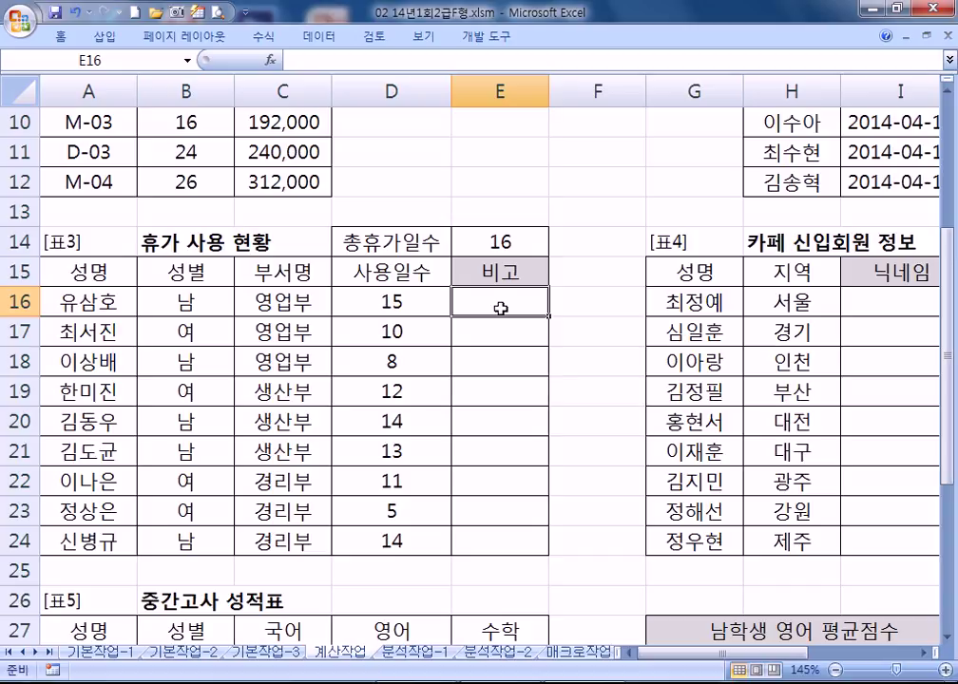
scroll(500, 308, "down", 1)
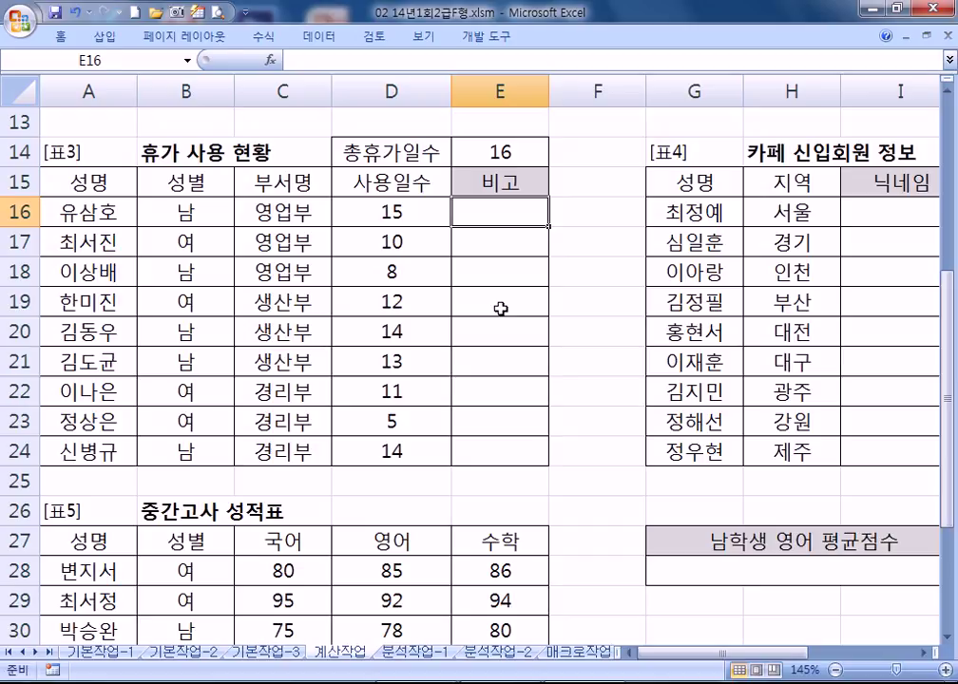
type("=IF(")
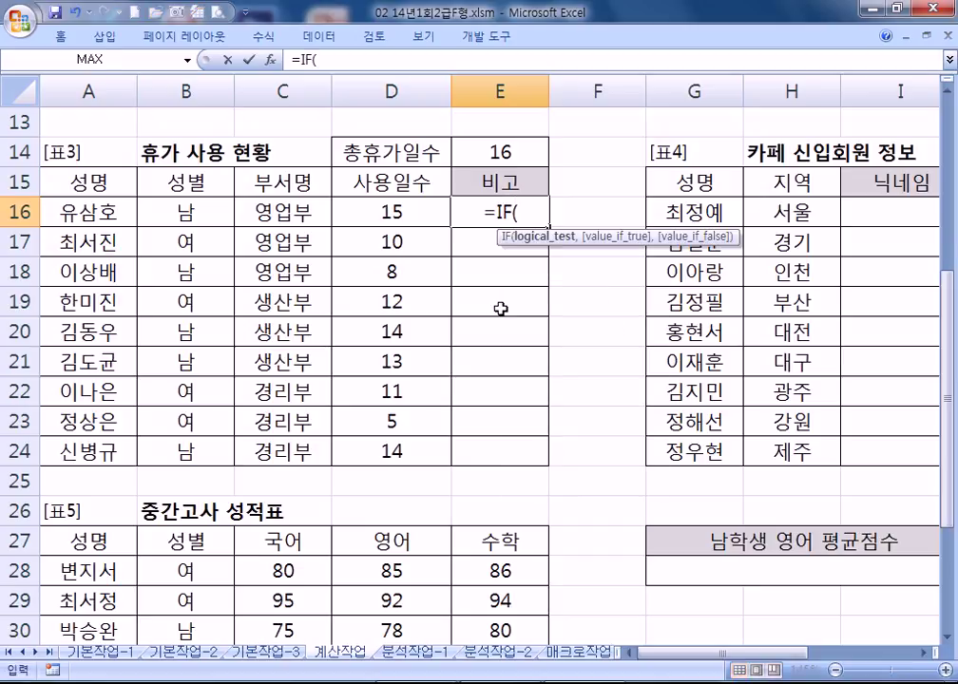
left_click(498, 151)
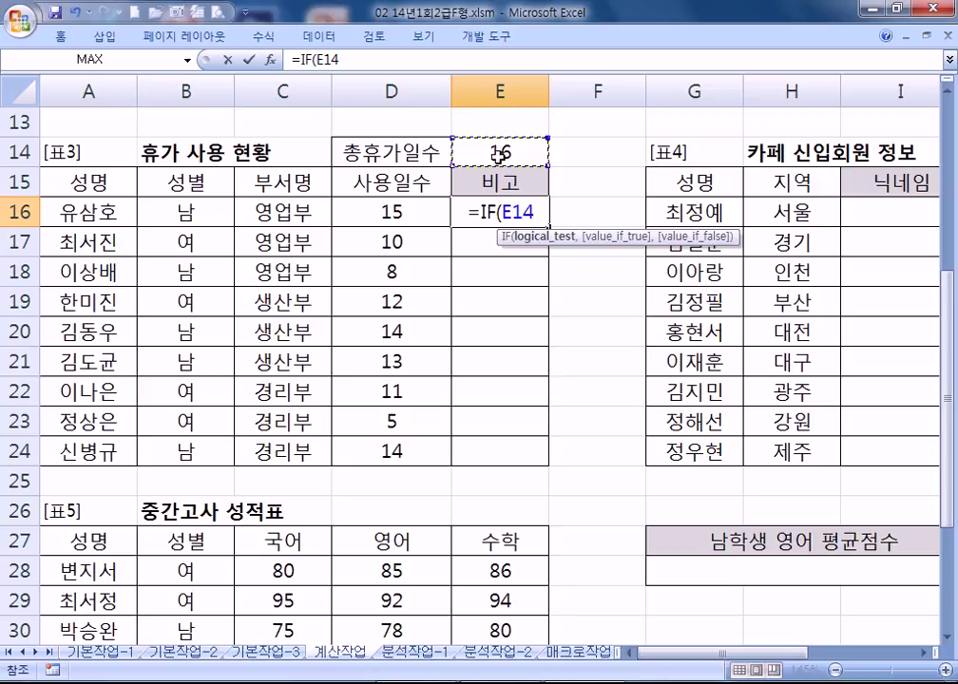
key("F4")
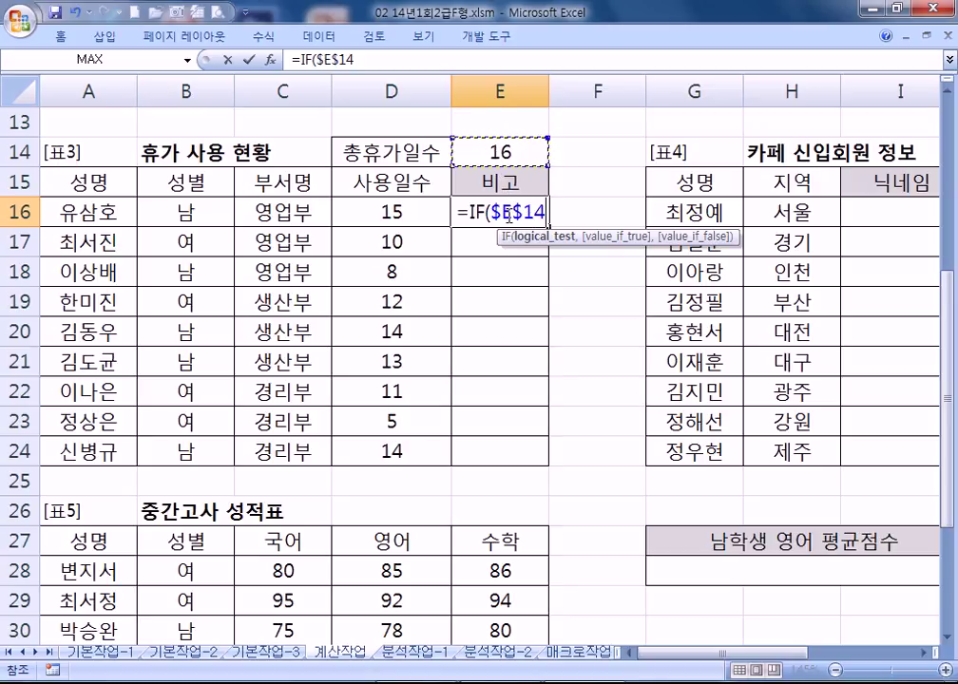
type("-")
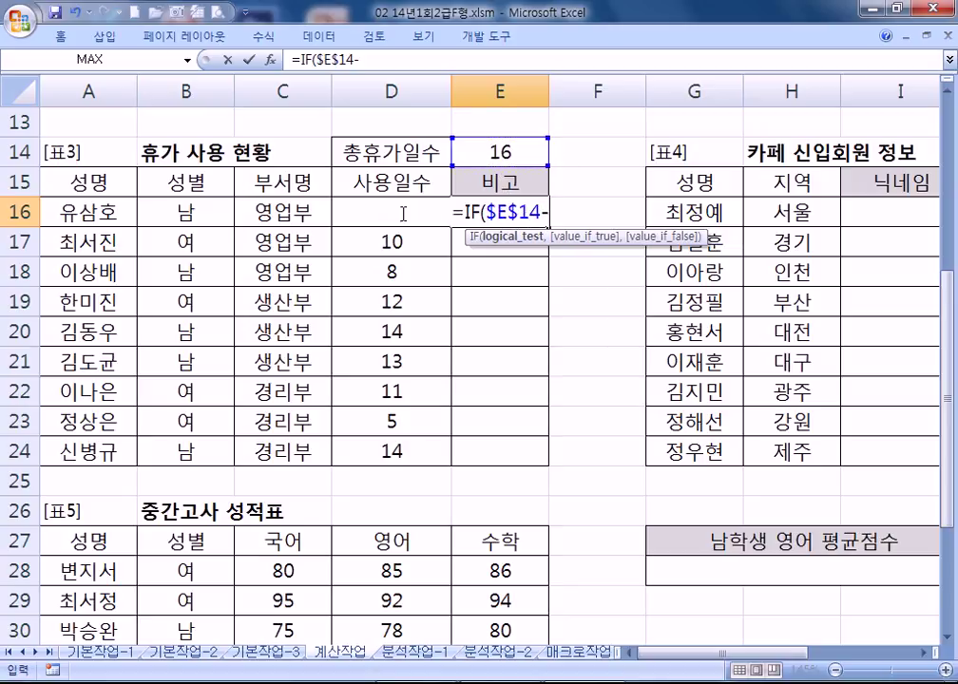
left_click(349, 210)
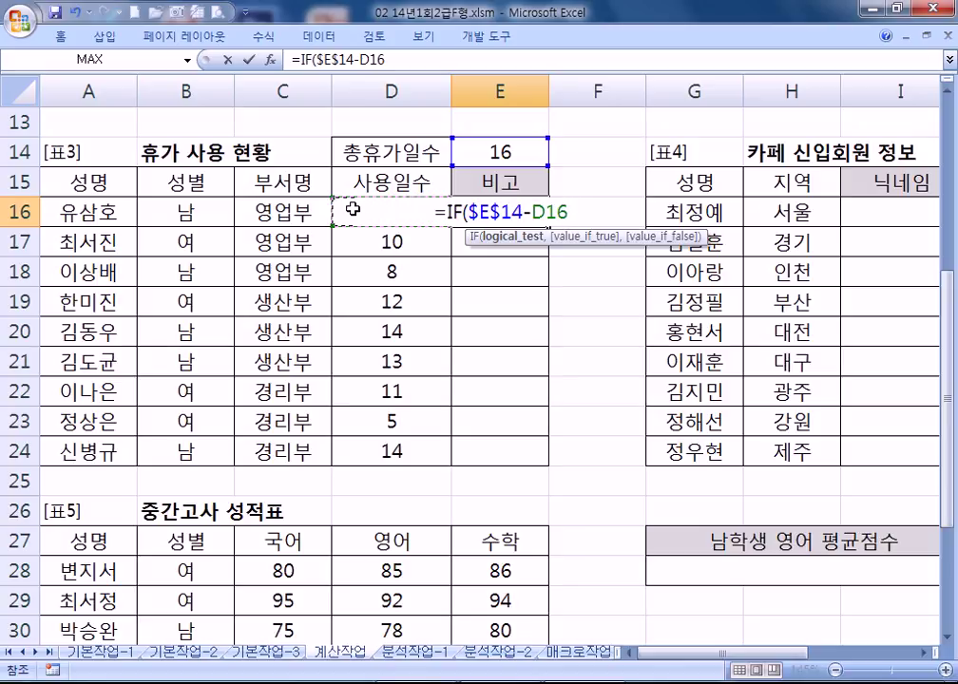
type(">=8")
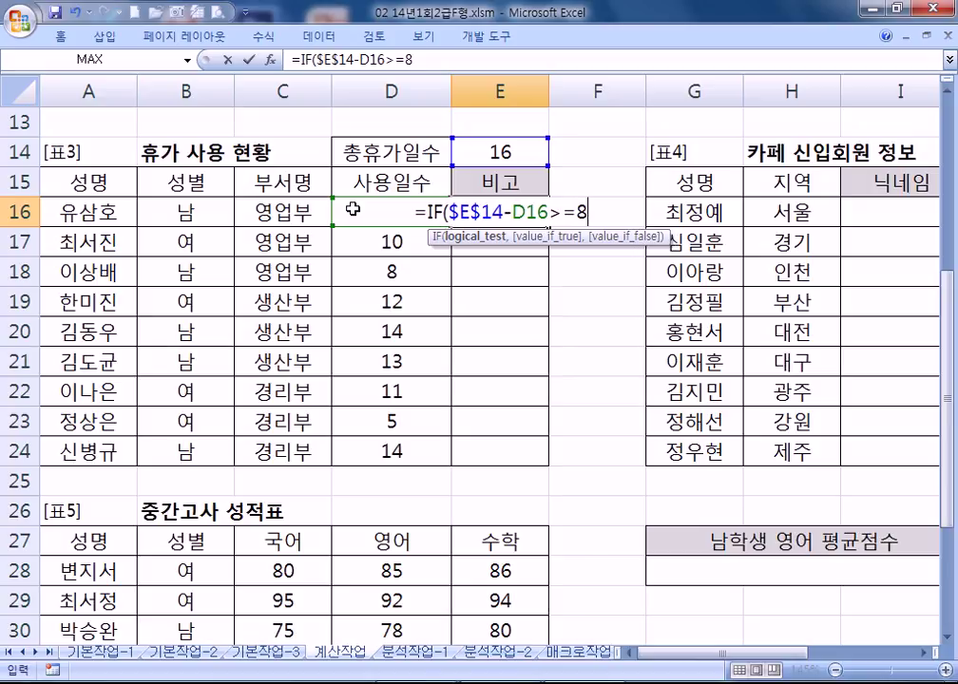
type(",\"휴가독촉\"")
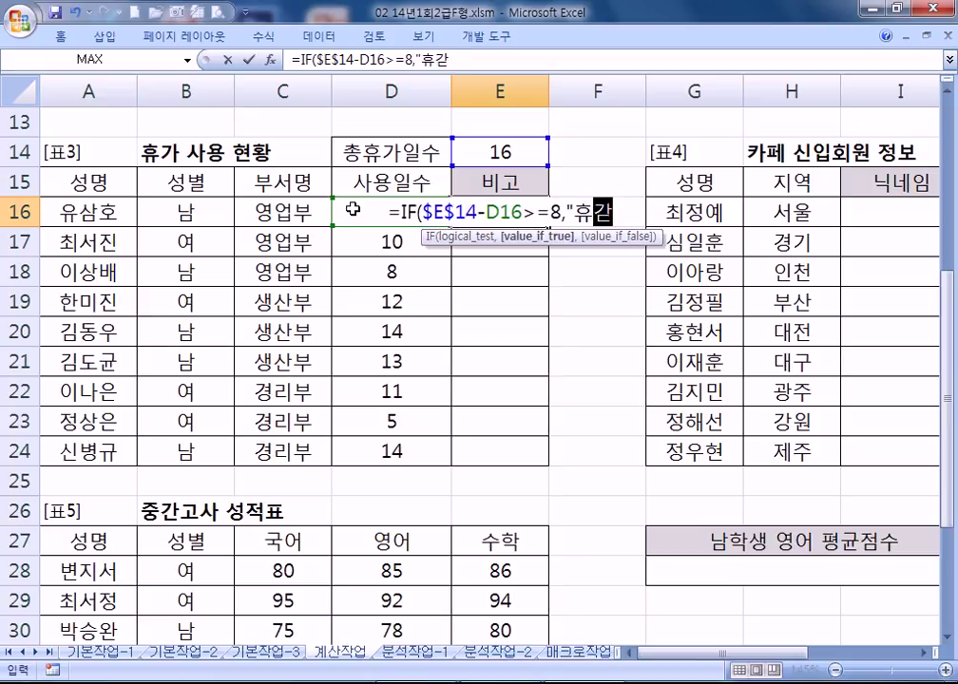
type(",")
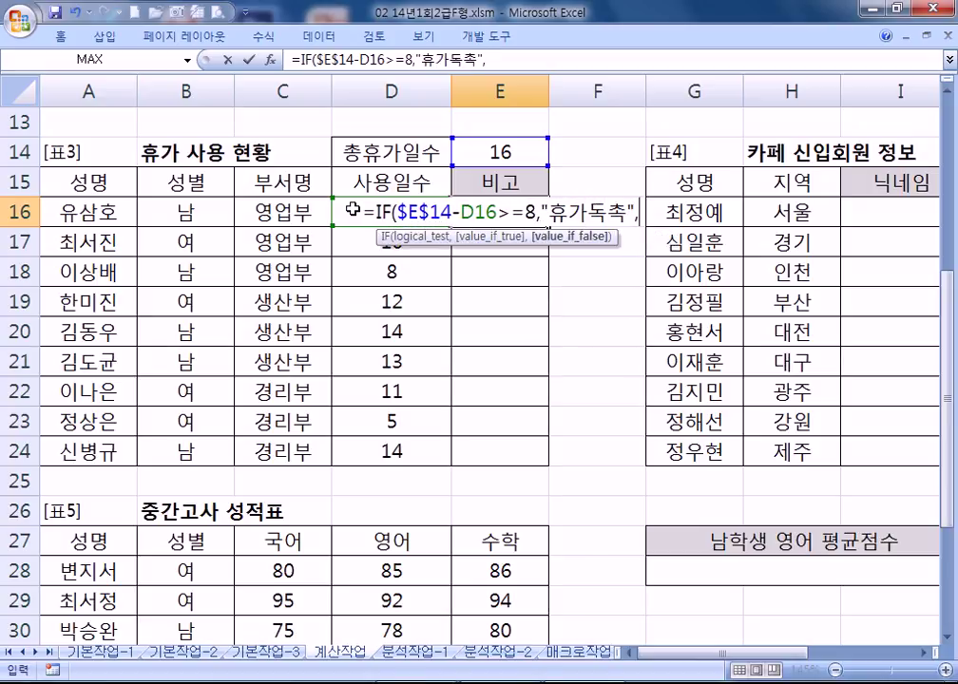
Complete E16's formula with a nested IF returning "휴가권장" when $E$14-D16>=4, otherwise an empty string.
type("IF(")
key("Up")
key("Up")
key("Right")
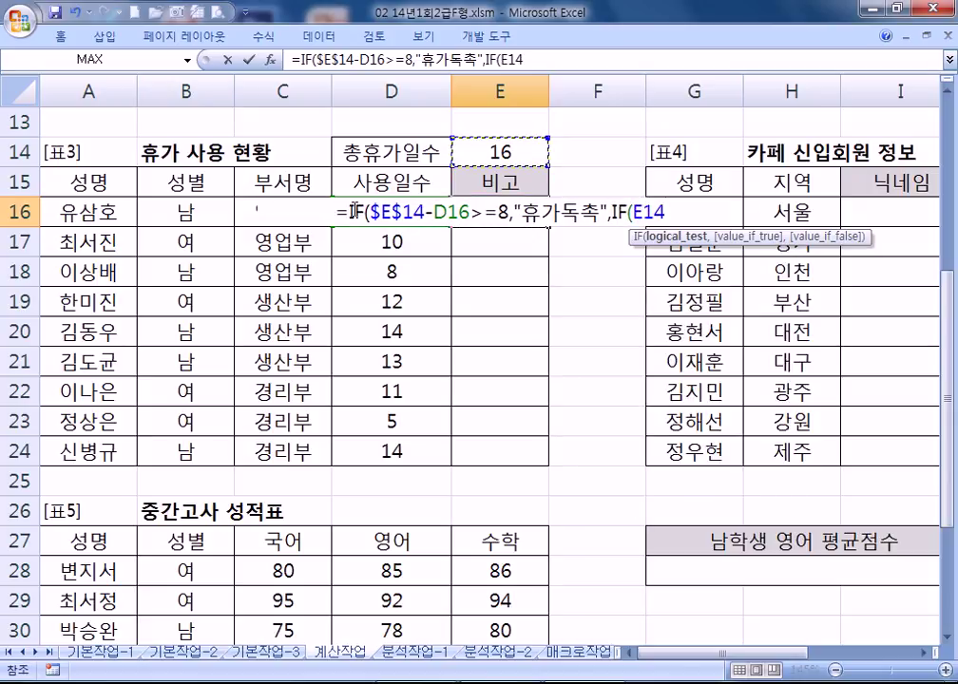
key("F4")
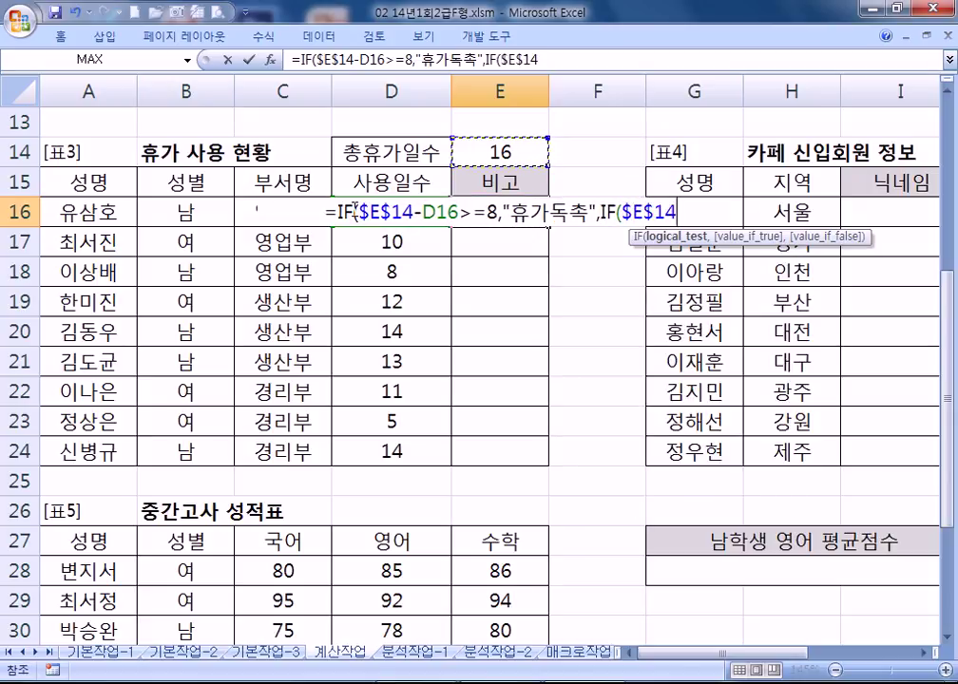
type("-")
key("Left")
key("Left")
key("Right")
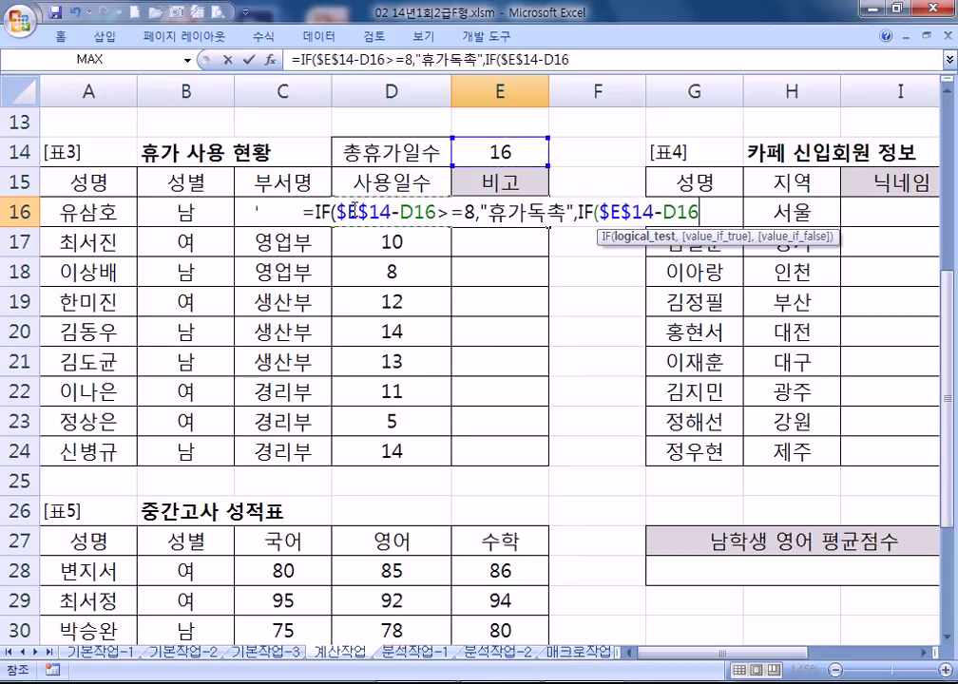
type(">=")
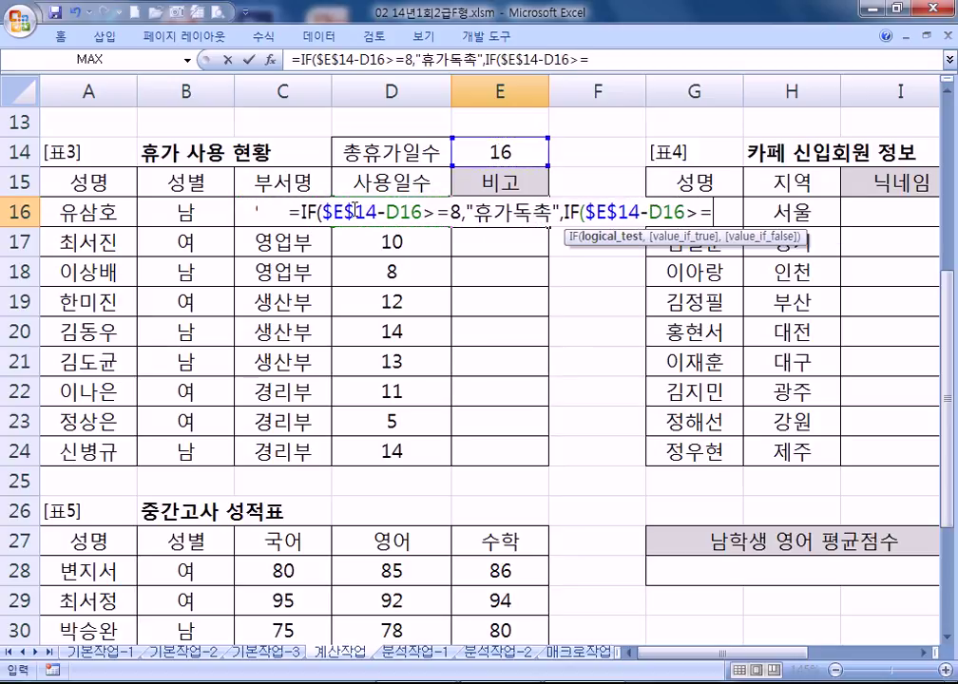
type("4")
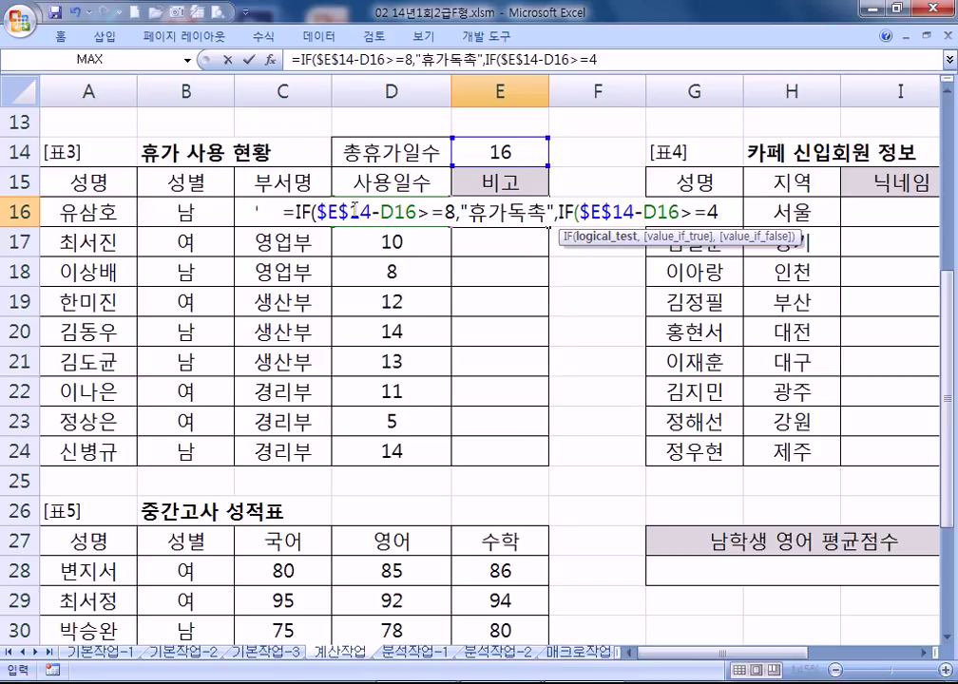
type(",\"ㅎ휴가")
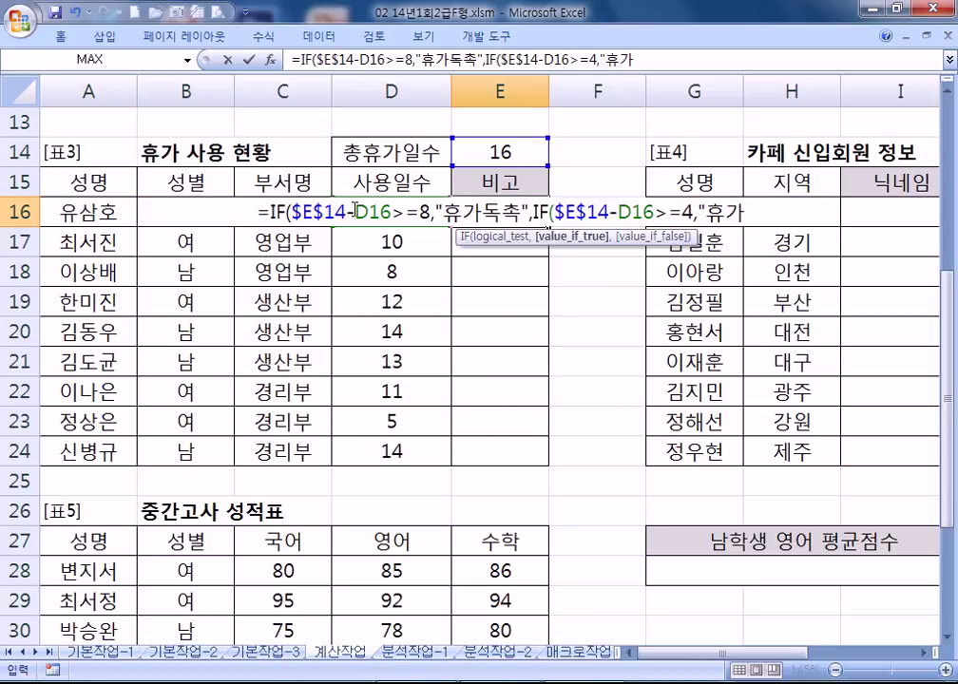
type("권장\",\"\"))")
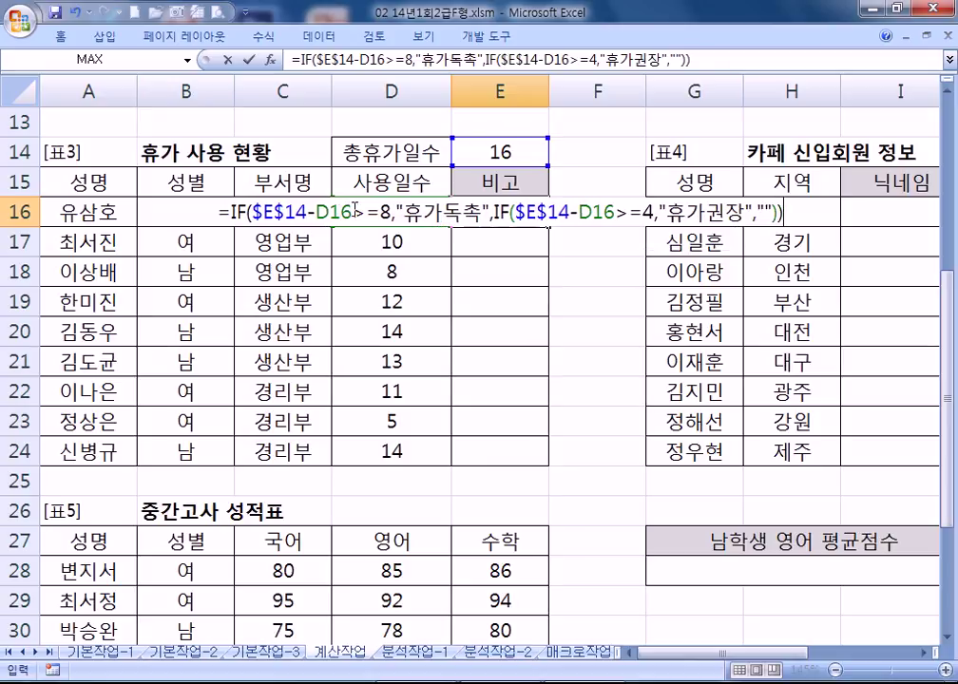
key("Return")
key("Up")
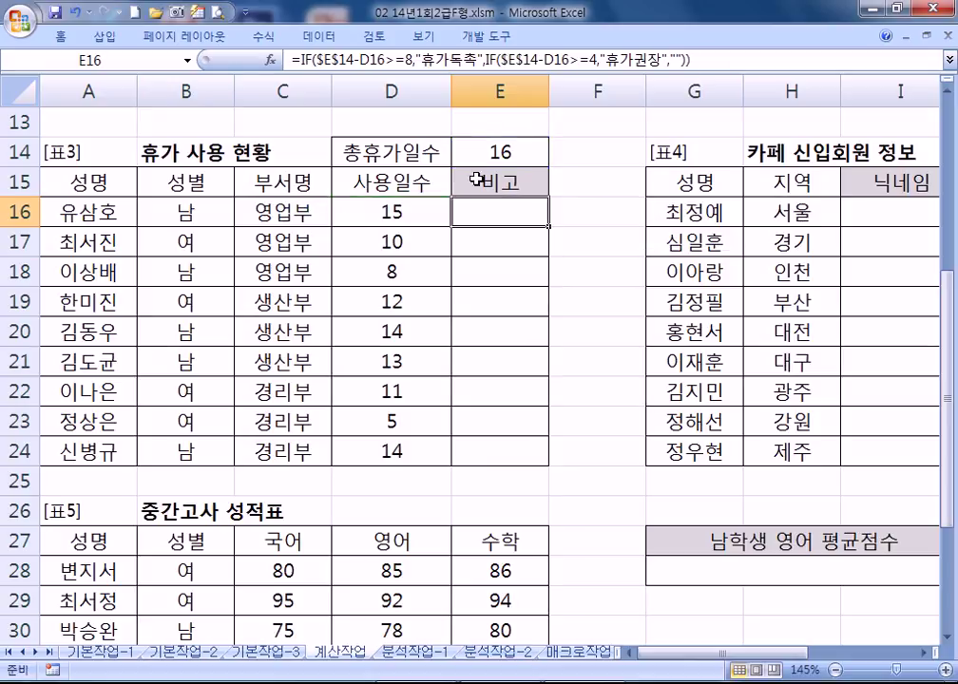
Fill E16's nested IF formula down through E24 and review the formula in E16.
double_click(548, 228)
left_click(471, 211)
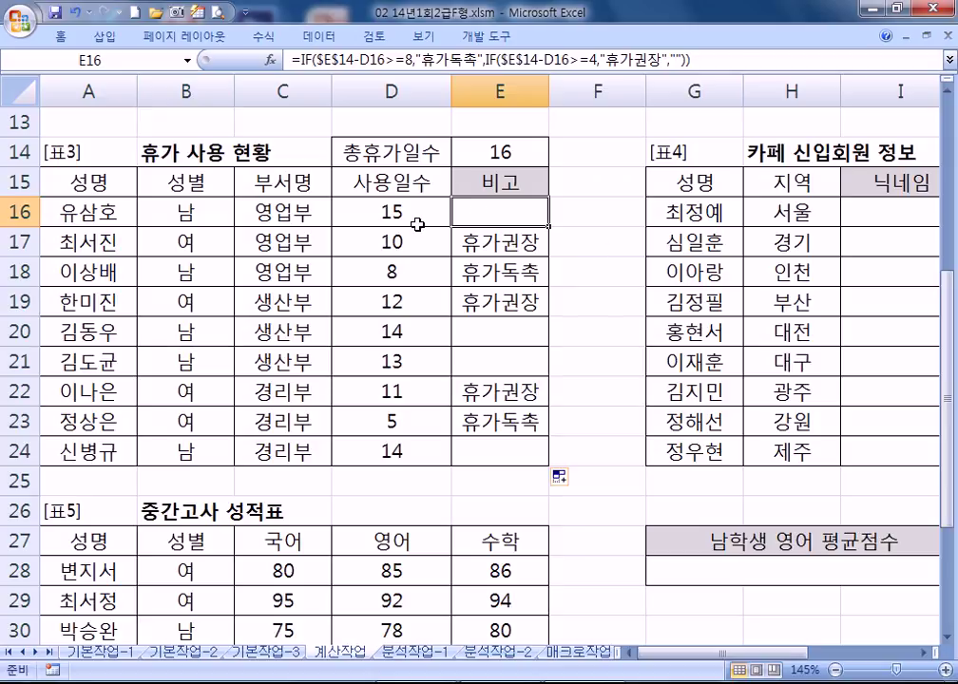
double_click(494, 220)
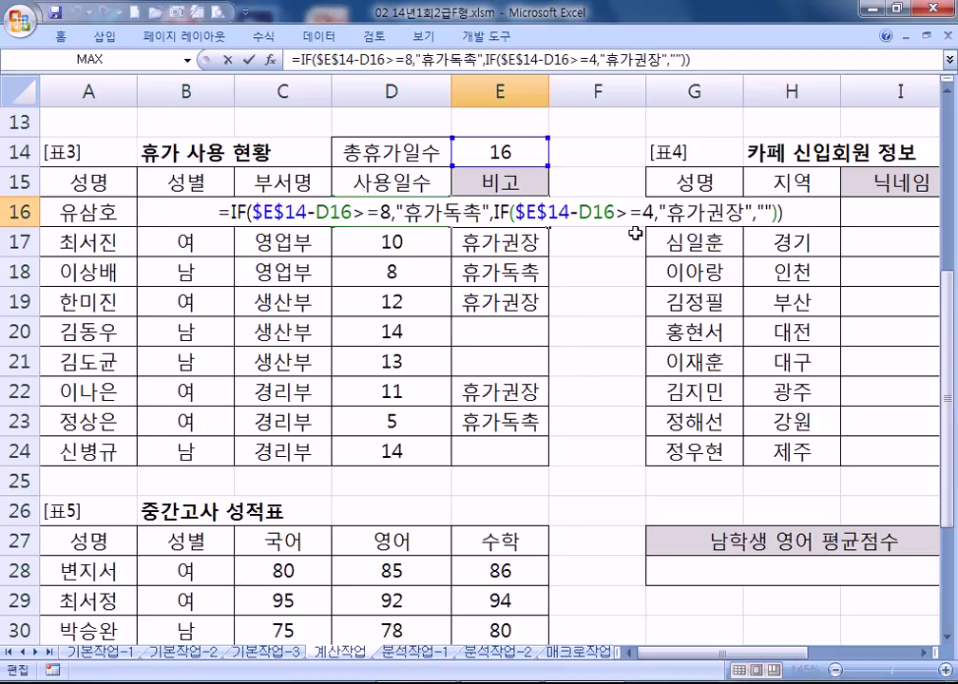
key("ctrl+Return")
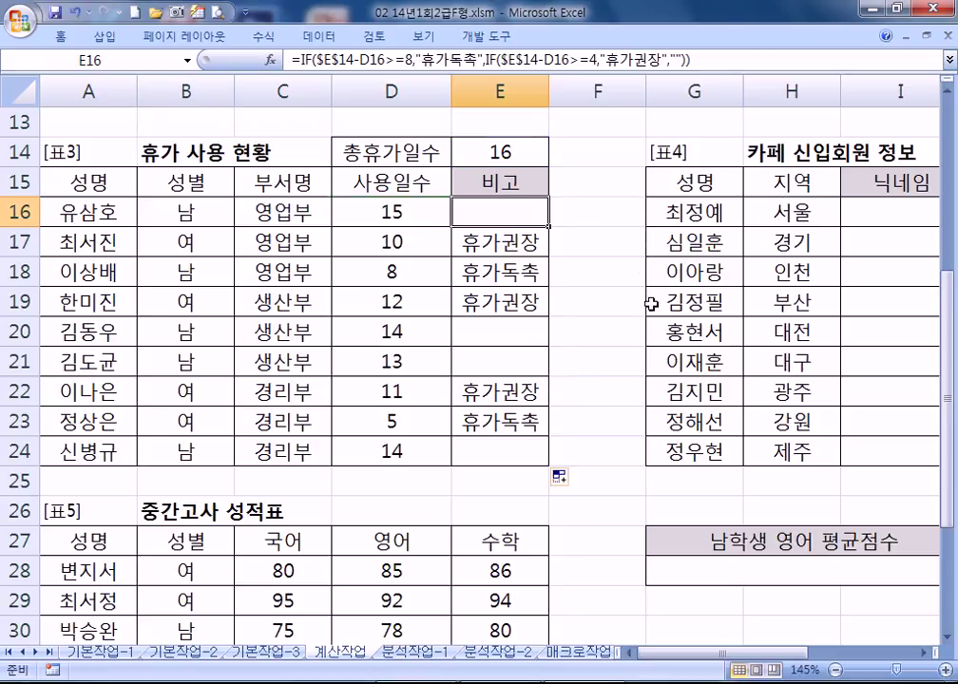
Examine the part before "@" in J16's e-mail address, which 표4's 닉네임 column in I is based on.
left_click_drag(772, 661, 855, 657)
left_click(491, 210)
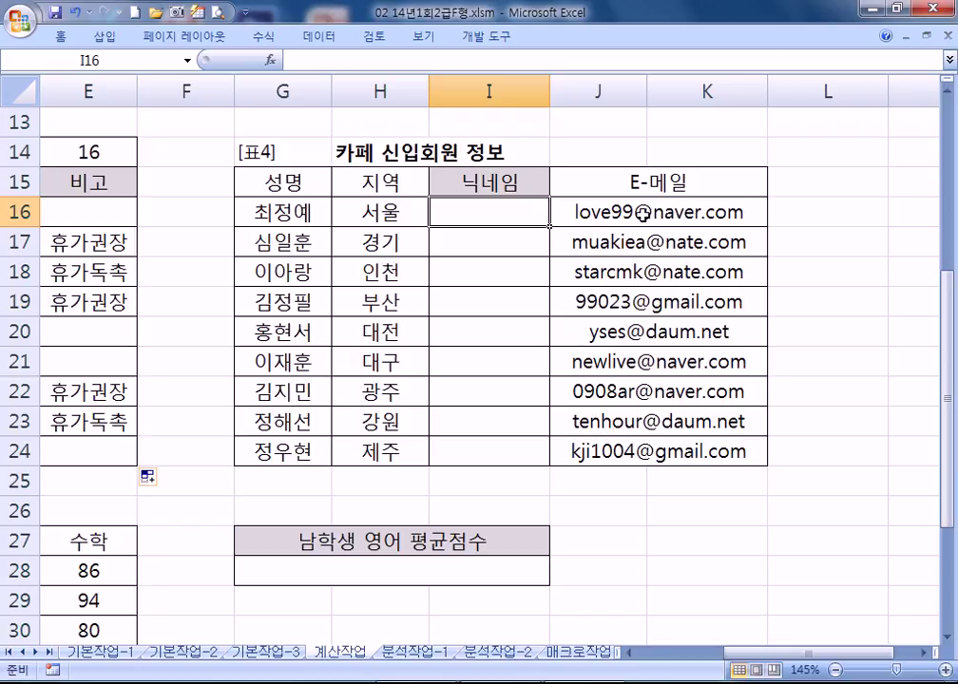
double_click(573, 222)
left_click_drag(574, 218, 625, 232)
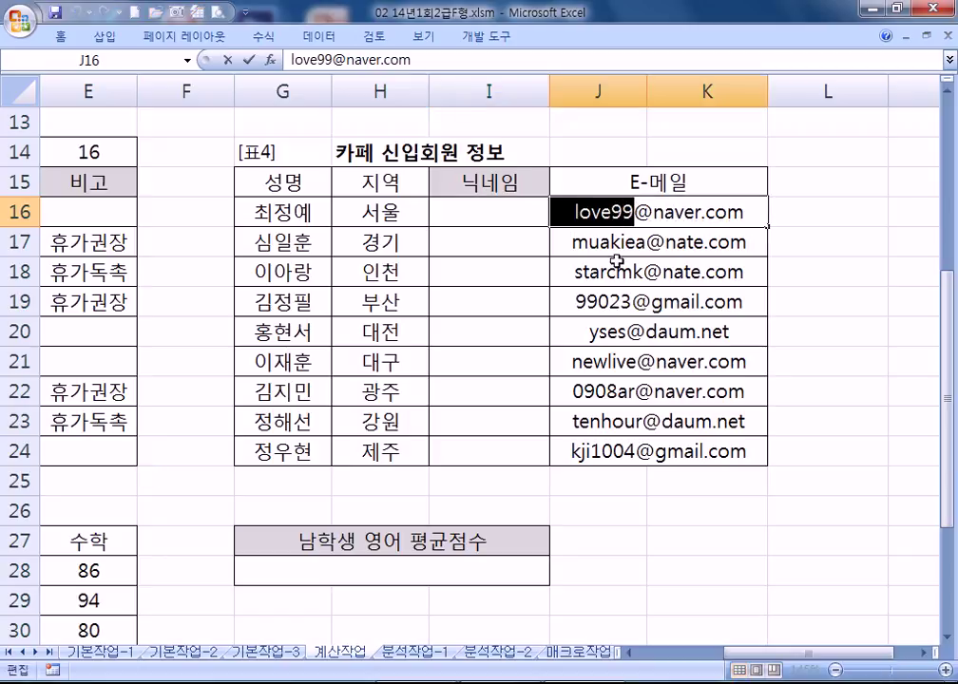
left_click(485, 215)
type("=")
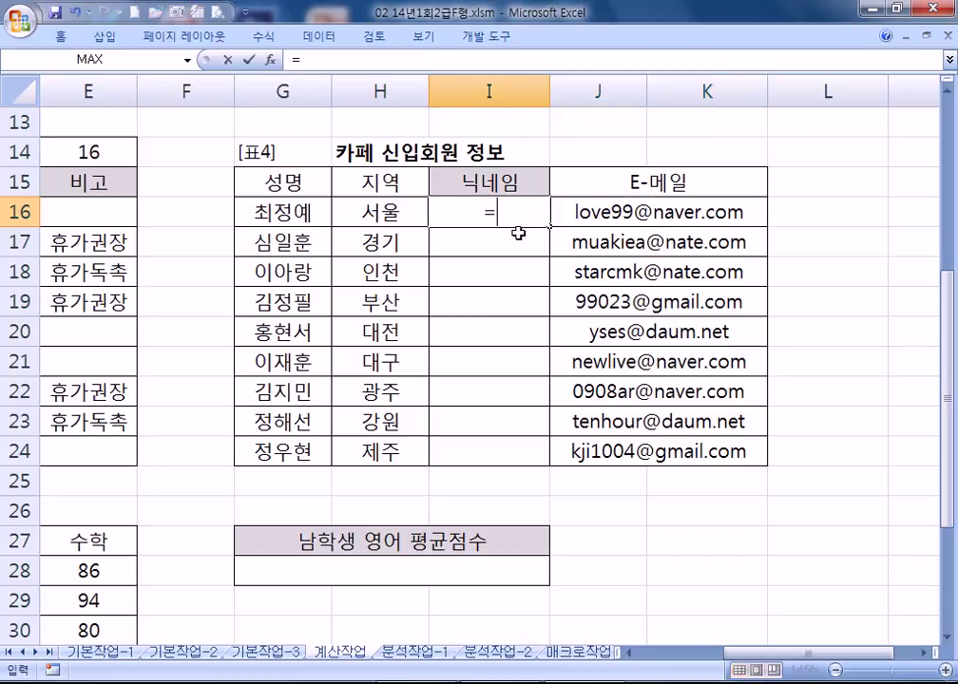
type("md")
key("BackSpace")
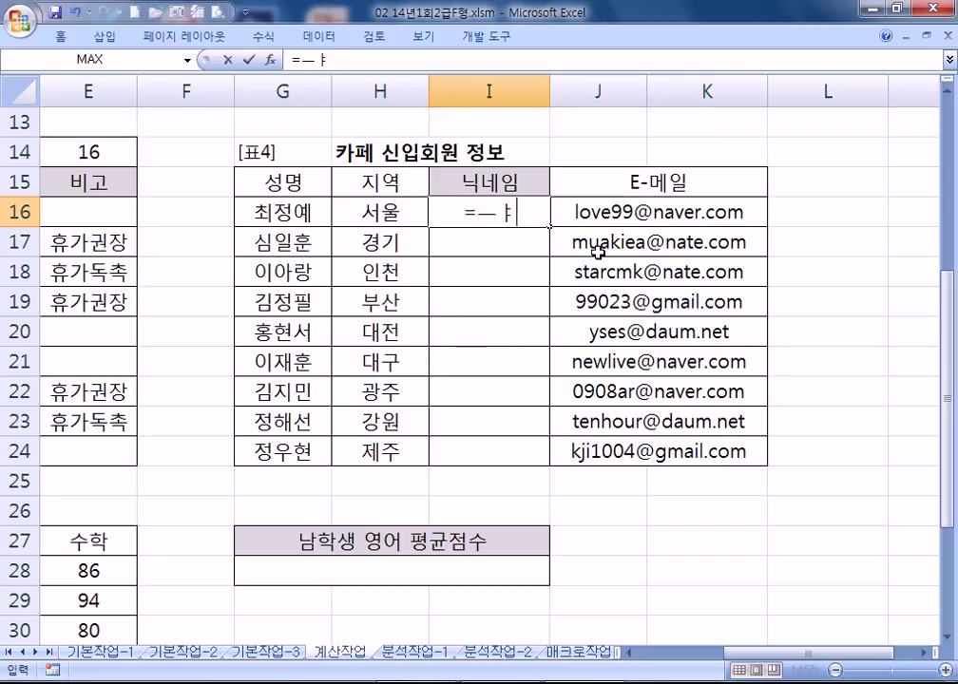
key("BackSpace")
key("Hangul")
type("MID(")
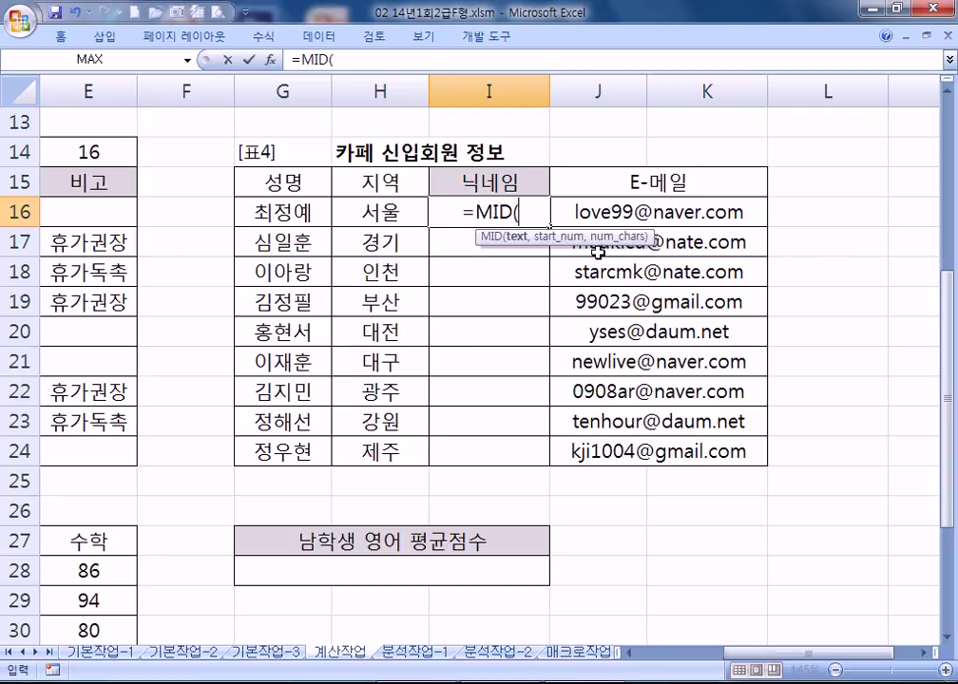
key("Right")
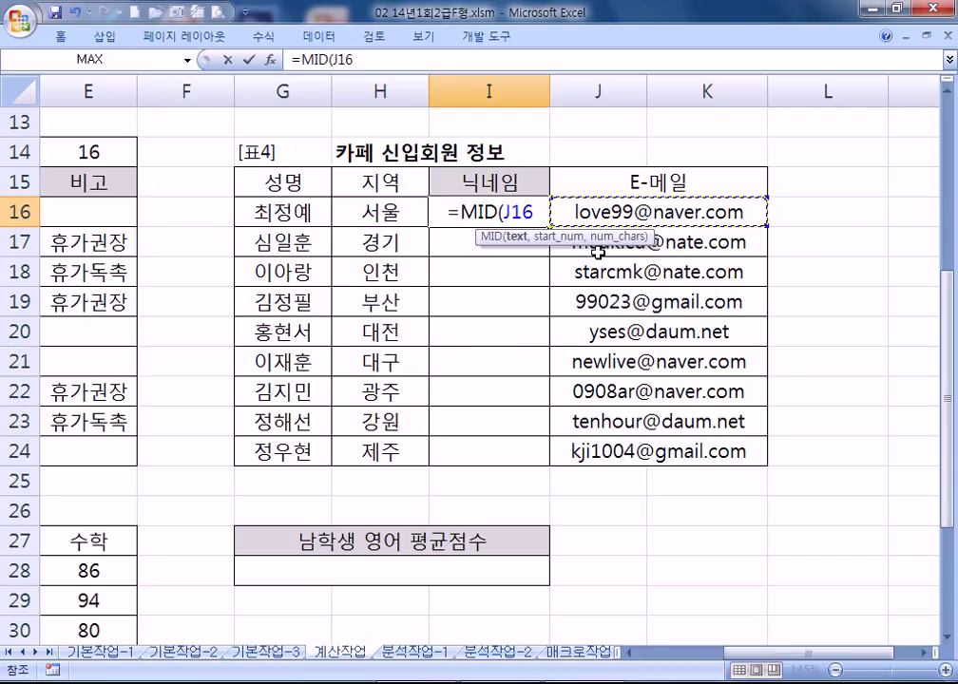
type(",")
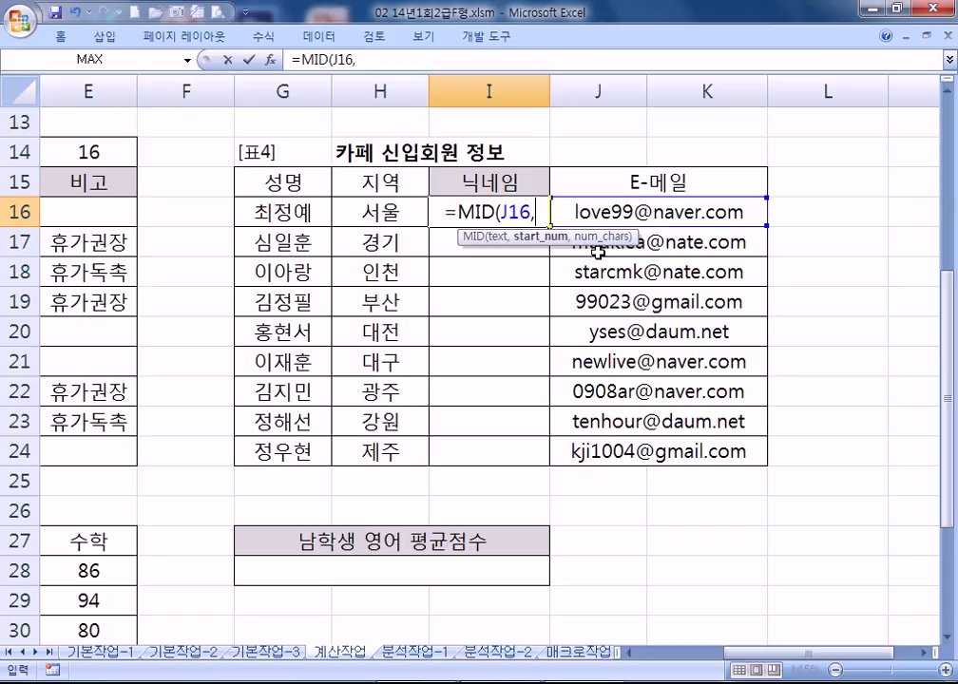
type("1")
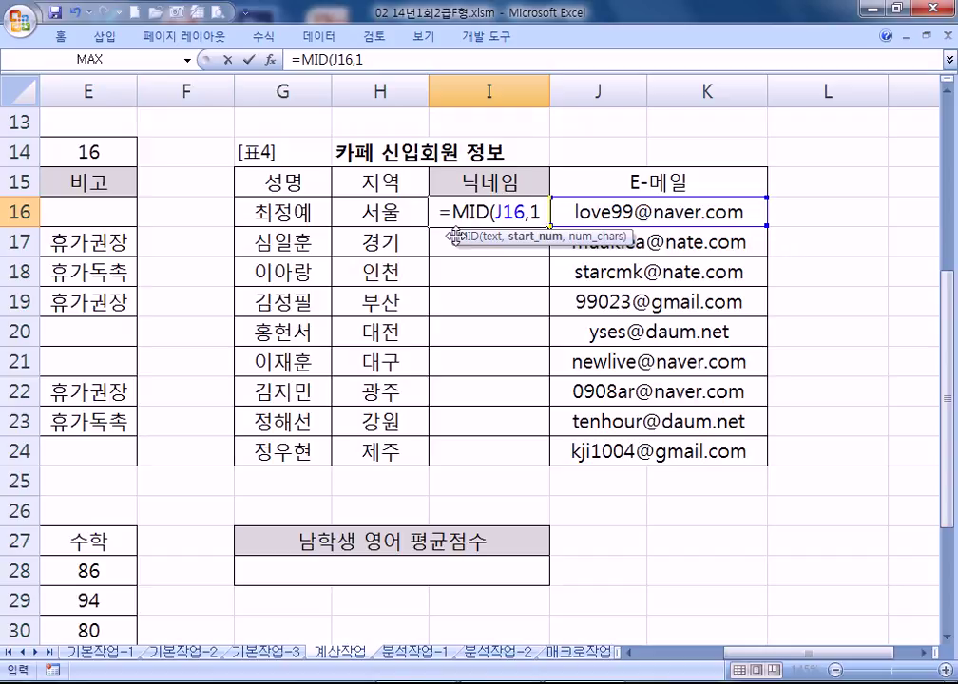
left_click_drag(455, 237, 423, 312)
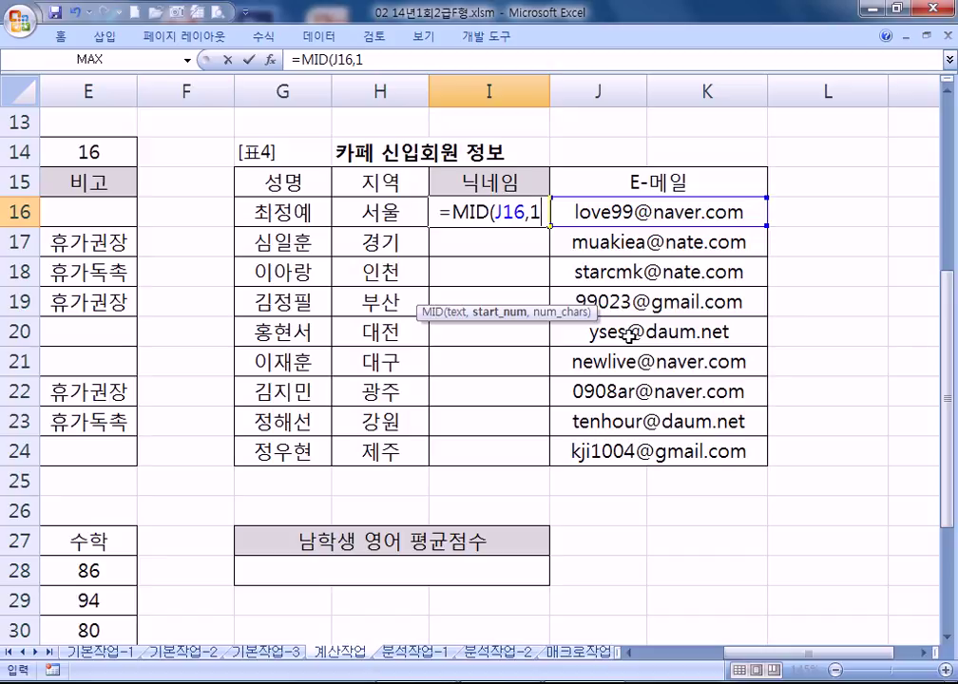
type(",")
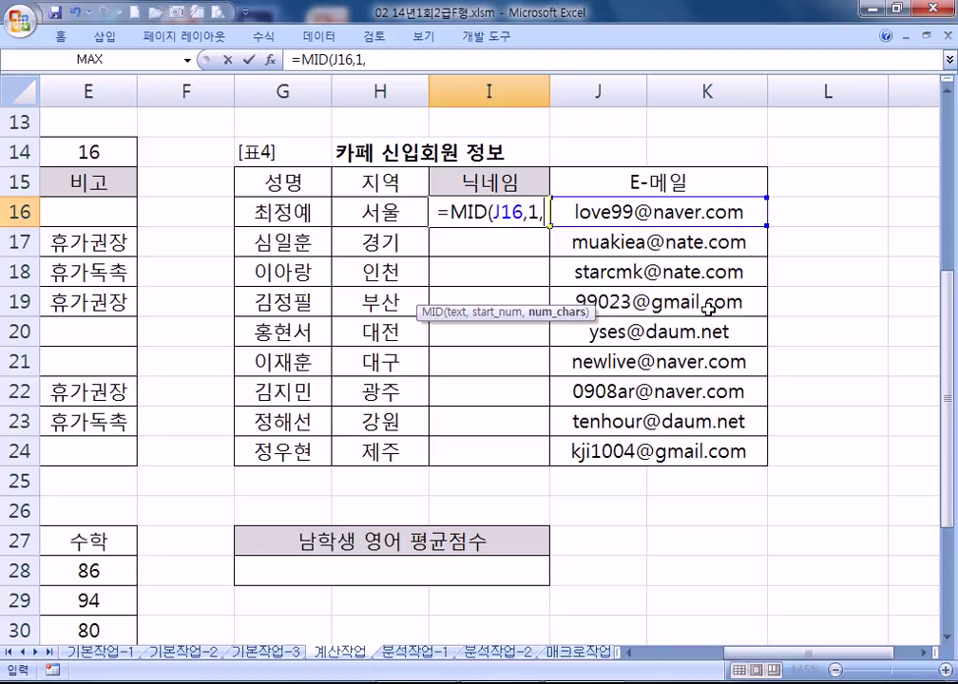
key("Escape")
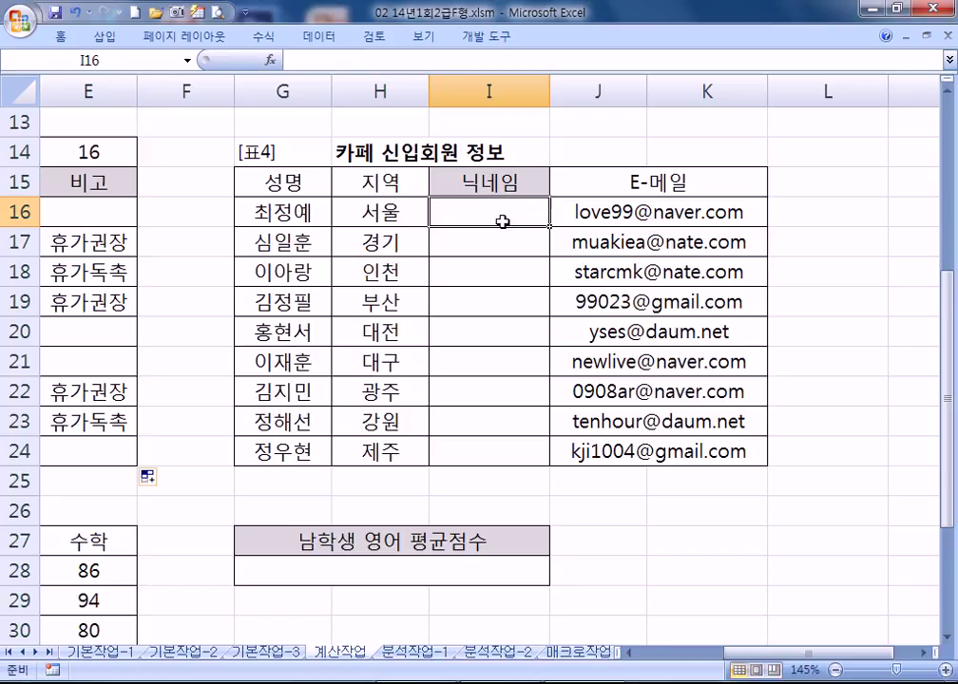
Begin a SEARCH formula in the empty cell L16 beside 표4, with "@" as the text to find.
scroll(689, 522, "right", 1)
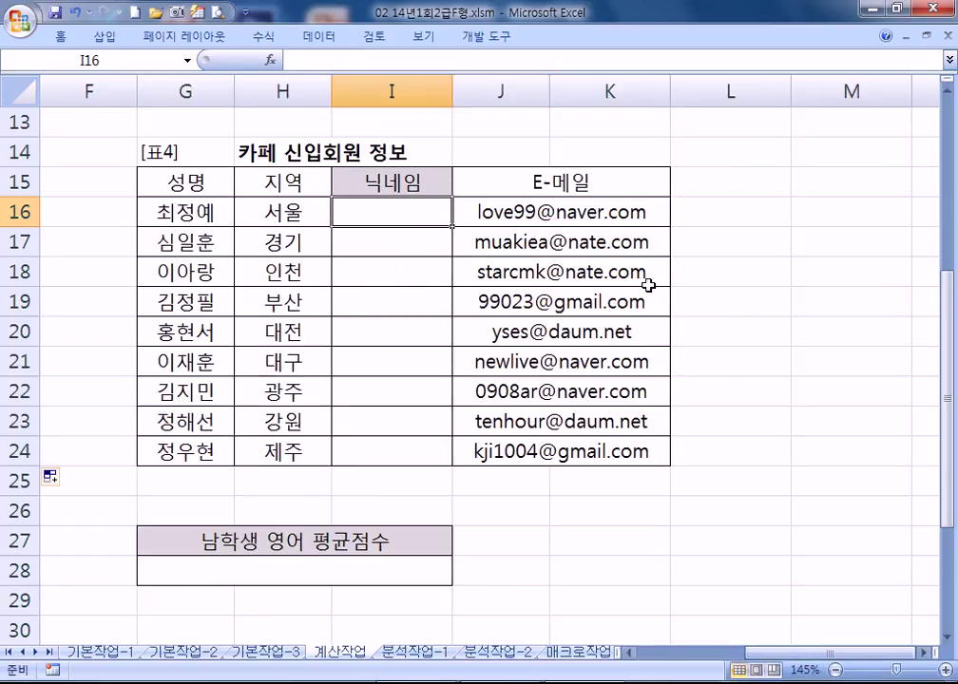
left_click(707, 213)
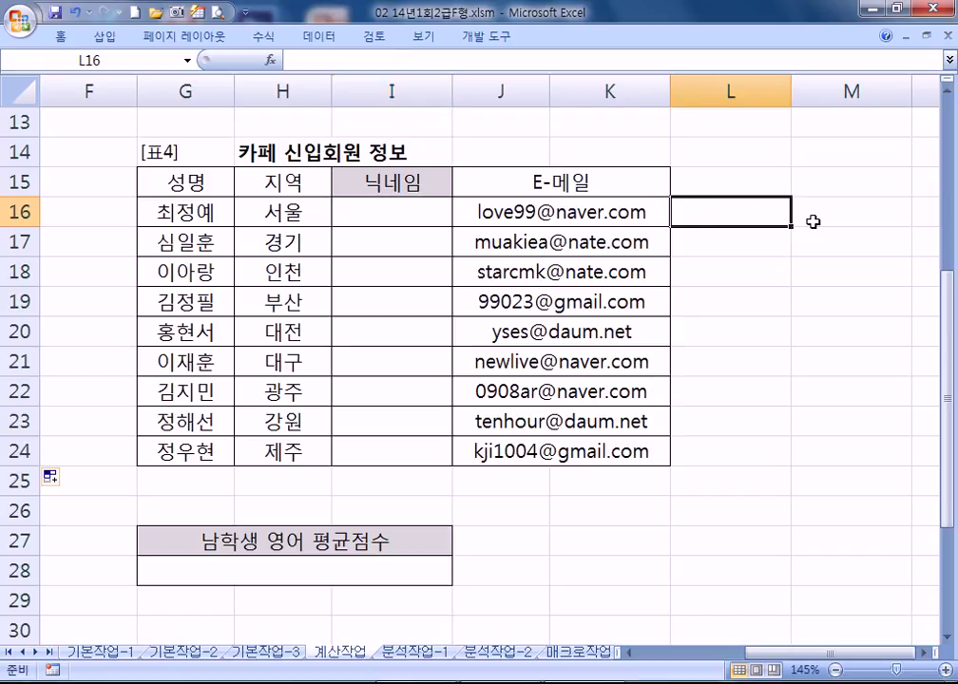
type("=SEA")
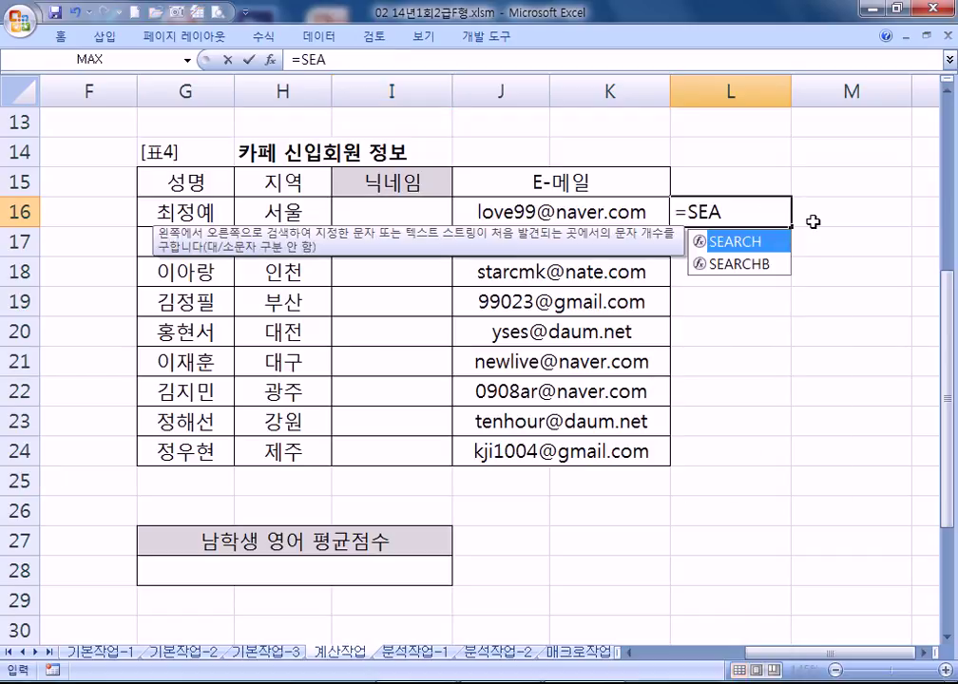
key("Tab")
left_click(501, 211)
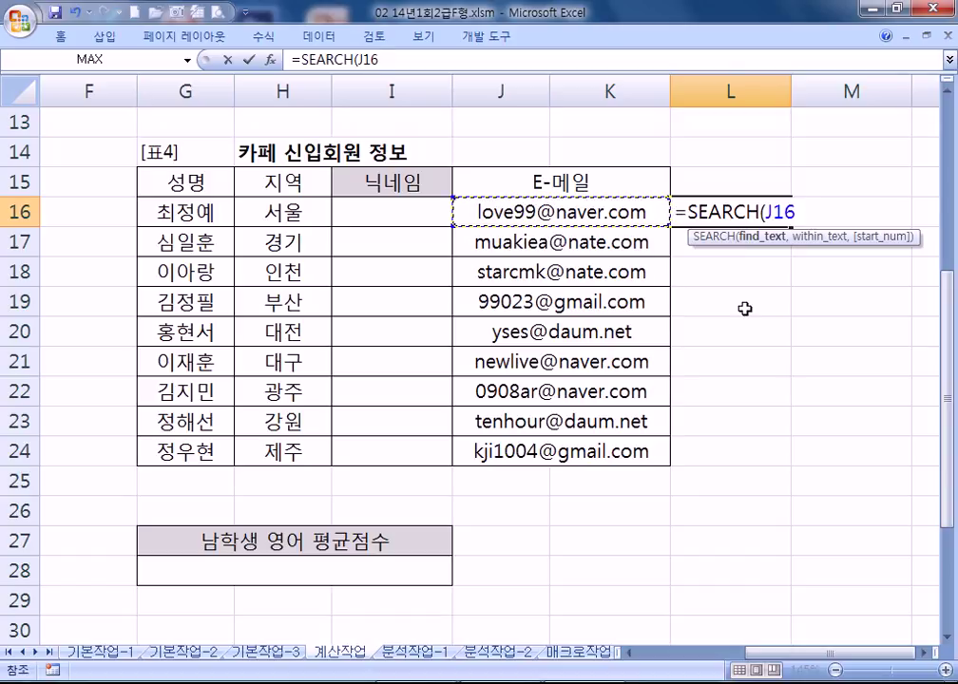
type(",")
key("BackSpace")
key("BackSpace")
key("BackSpace")
key("BackSpace")
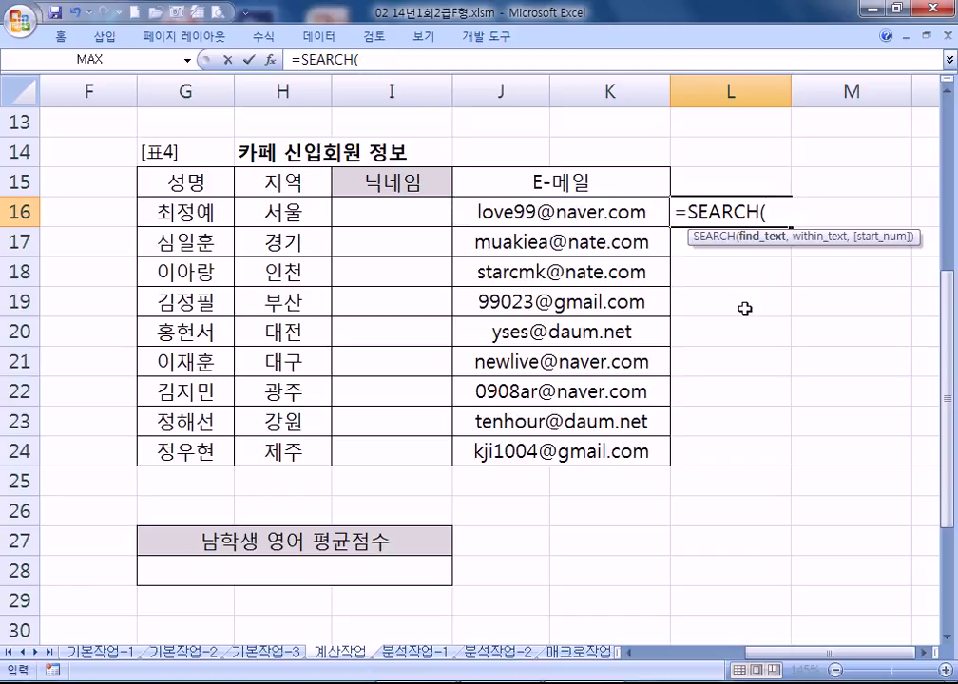
type("\"@\"")
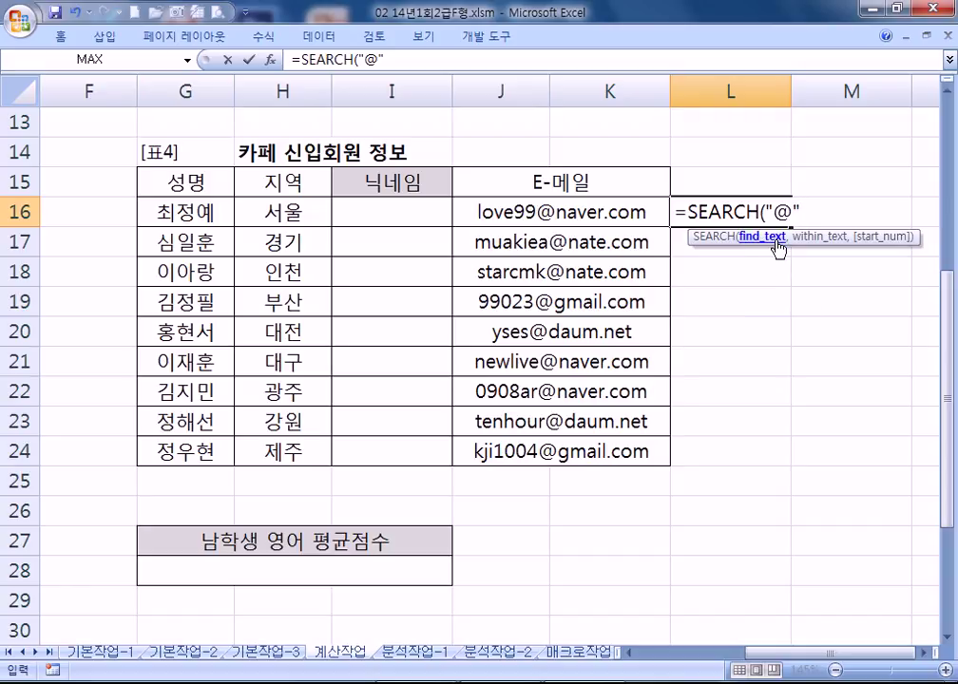
Complete L16 as =SEARCH("@",J16,1) and fill the formula down through L24.
type(",")
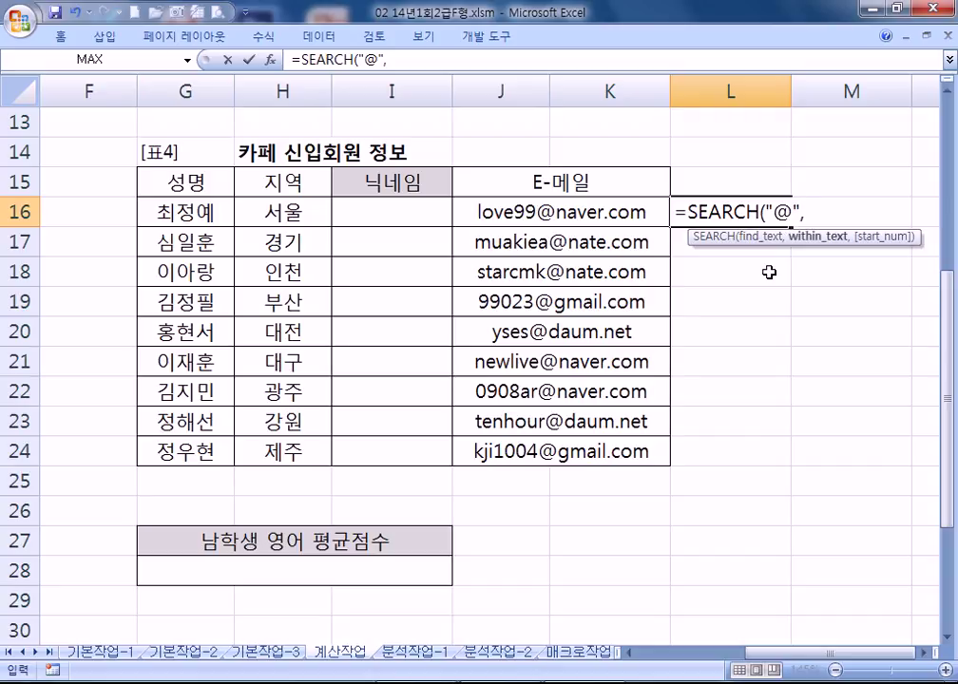
left_click(540, 216)
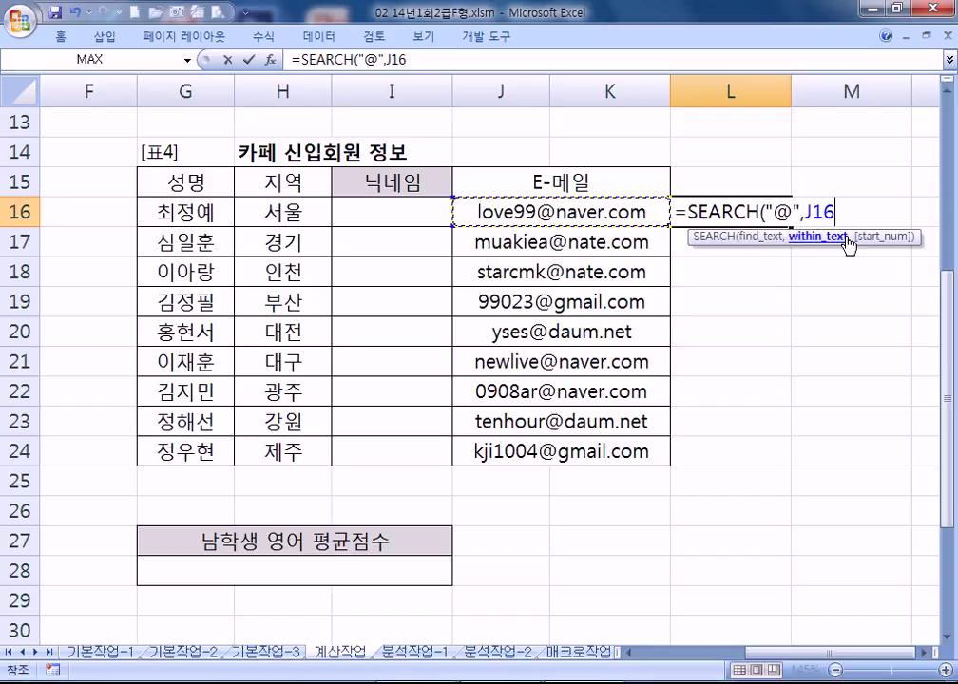
type(",1")
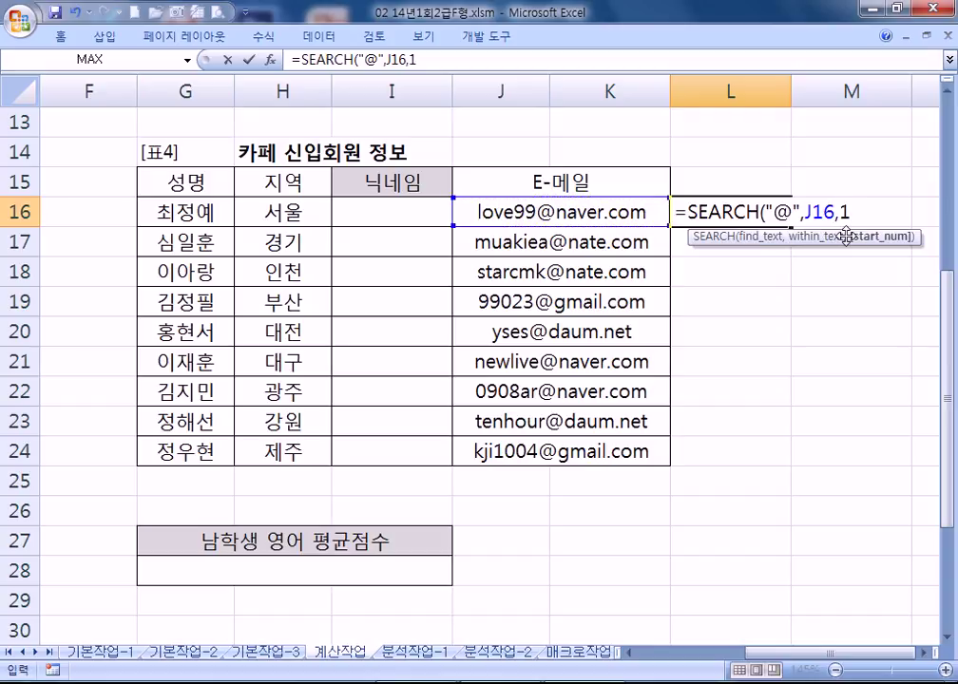
type(")")
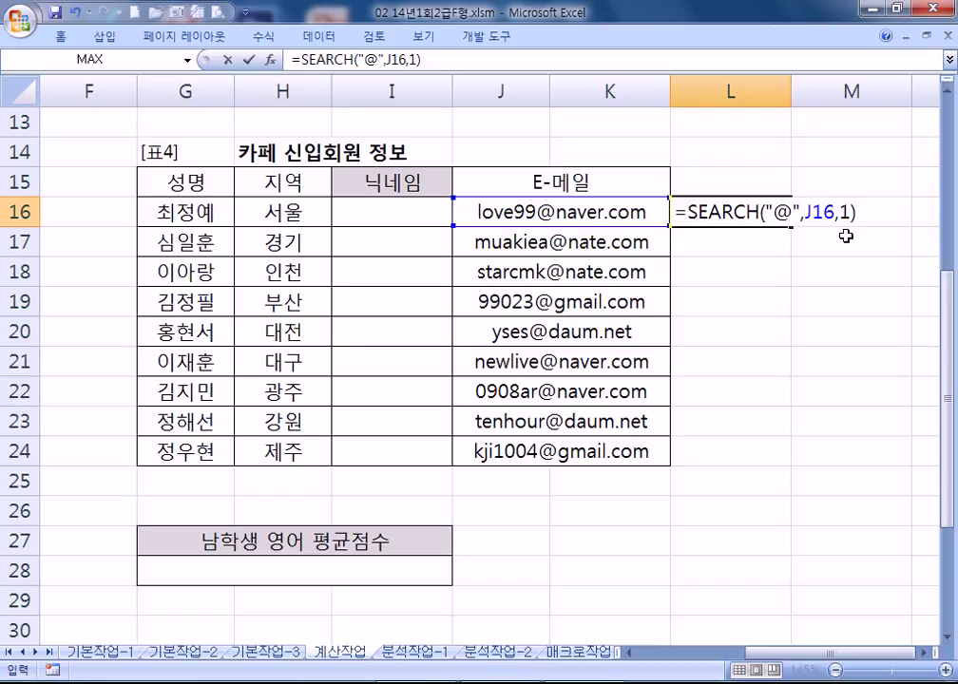
key("Return")
key("Up")
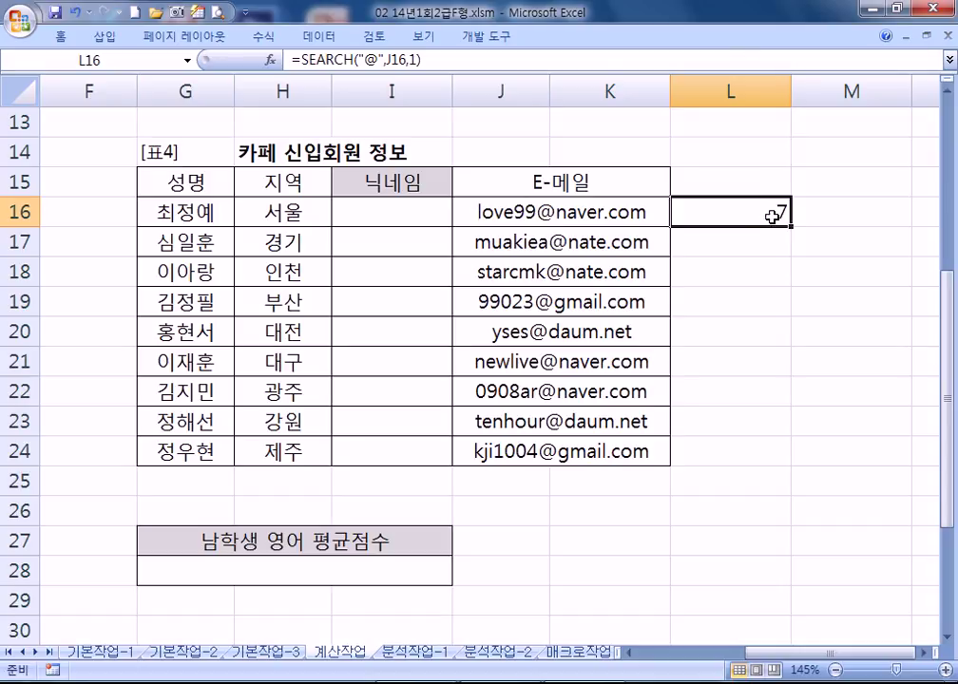
left_click_drag(790, 228, 791, 462)
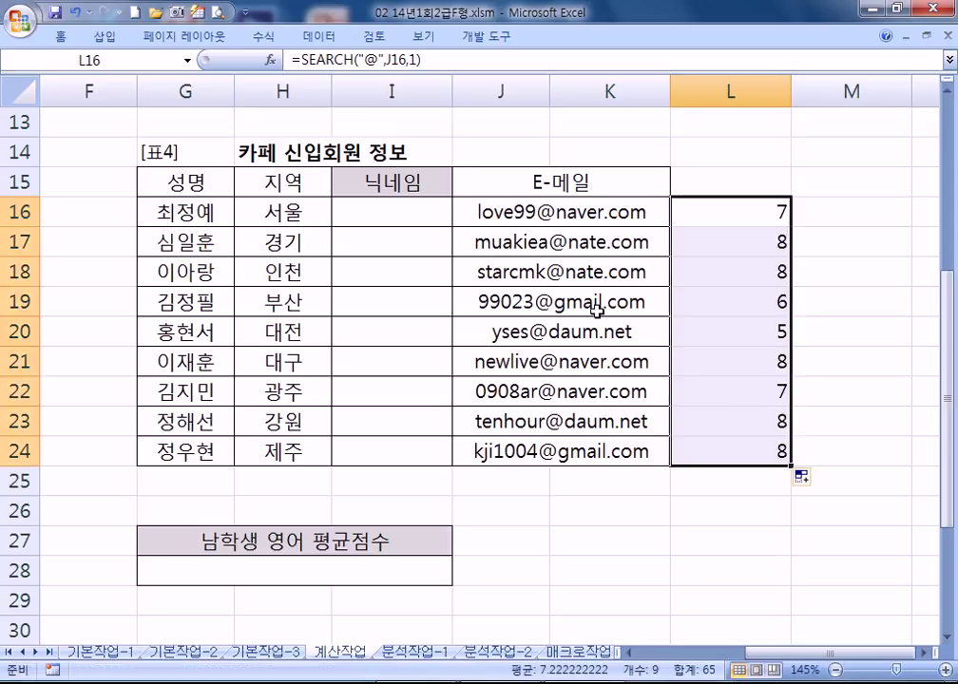
Check the position of "@" in the e-mail addresses in J17 and J20 against the SEARCH values in column L.
left_click(500, 243)
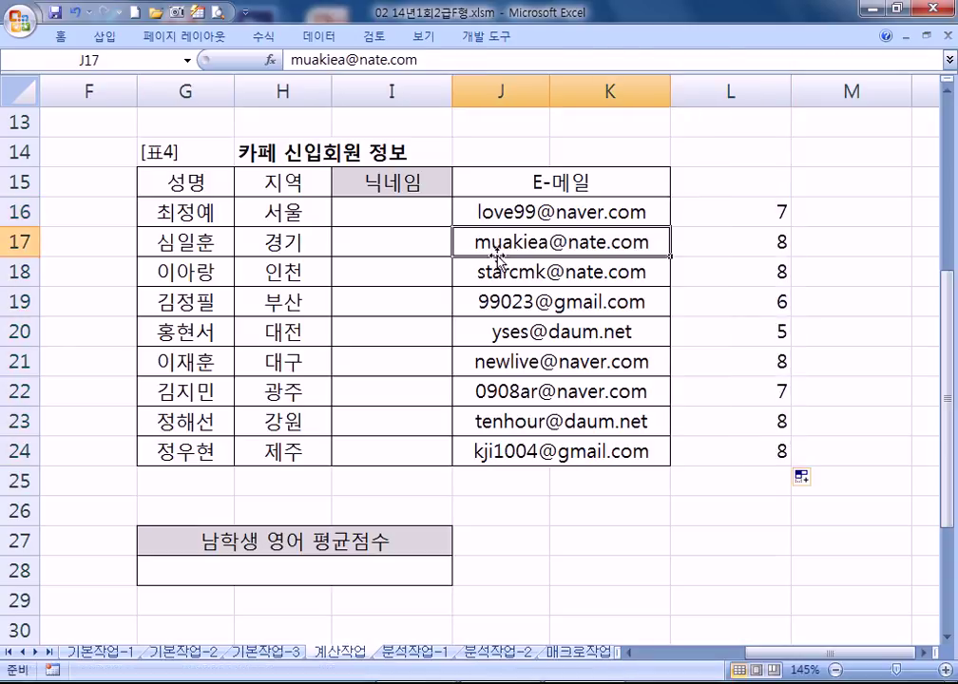
double_click(550, 246)
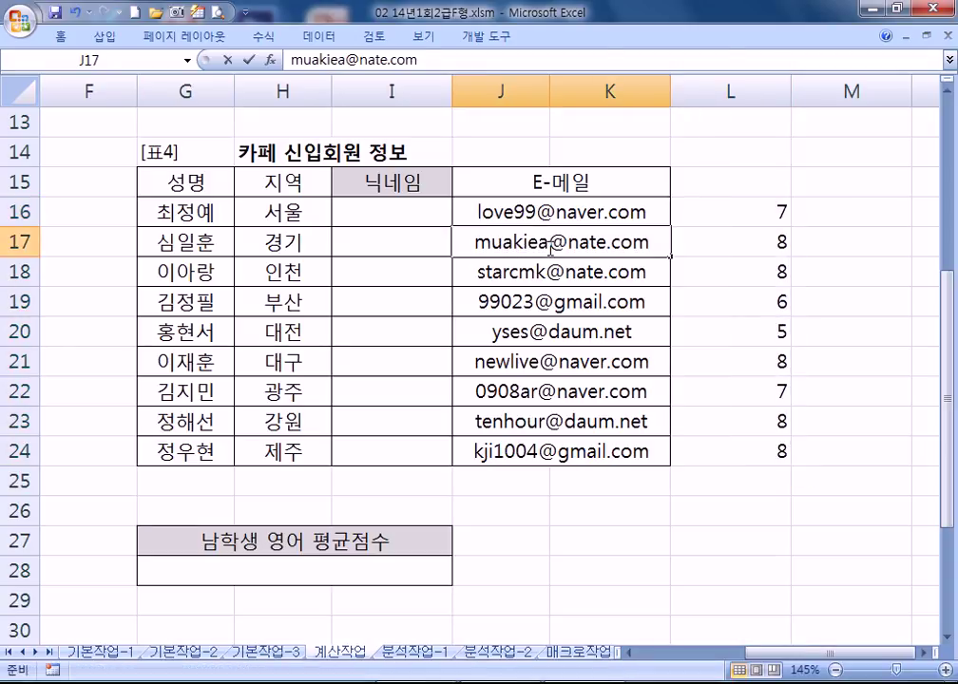
left_click_drag(549, 243, 566, 243)
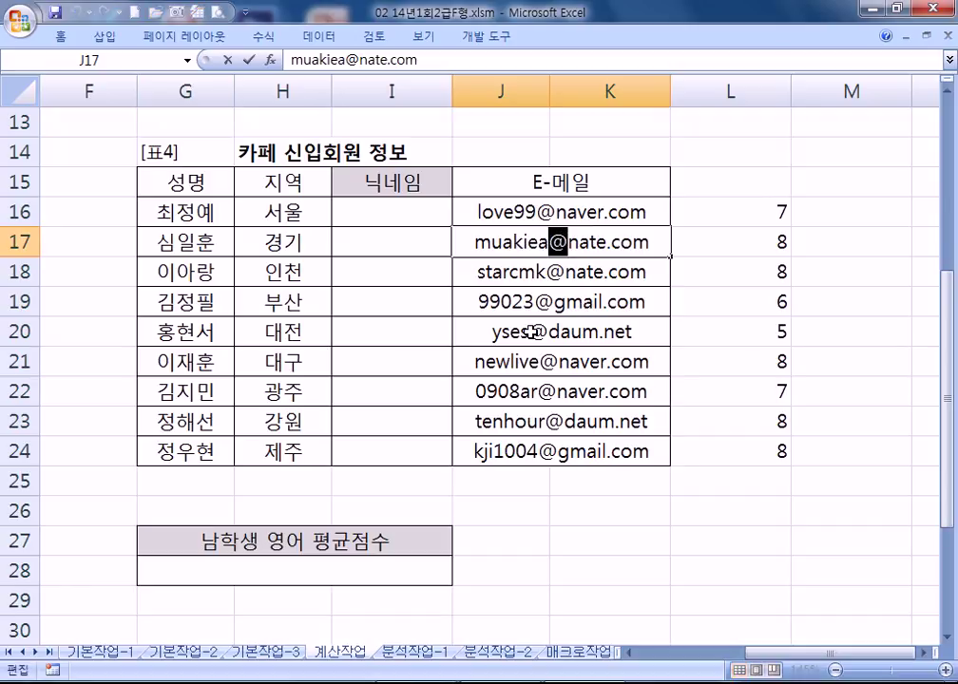
key("Return")
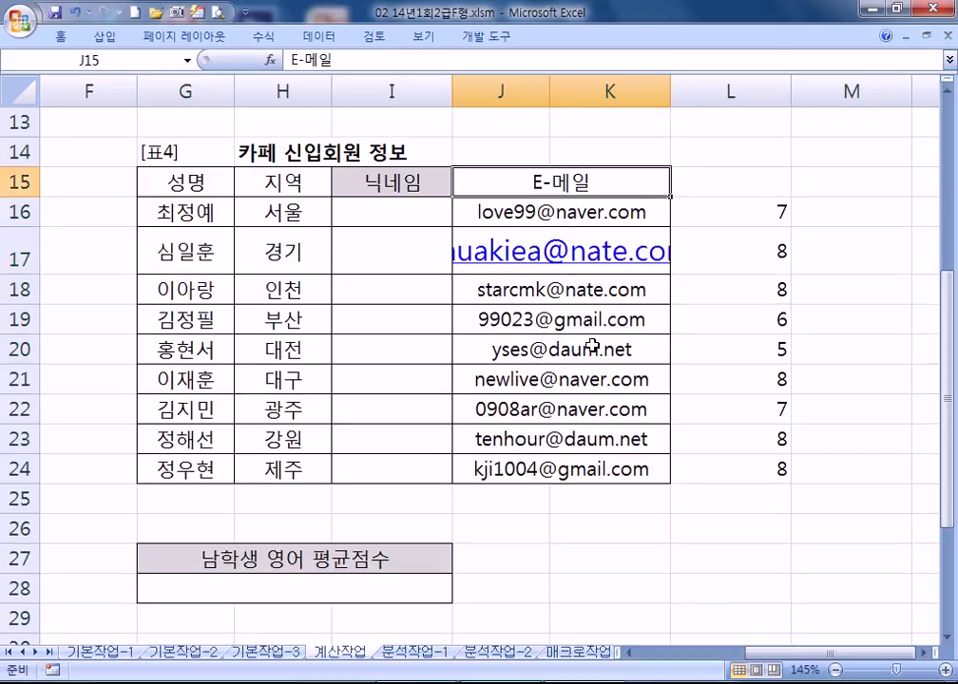
key("ctrl+z")
double_click(525, 333)
key("shift+Right")
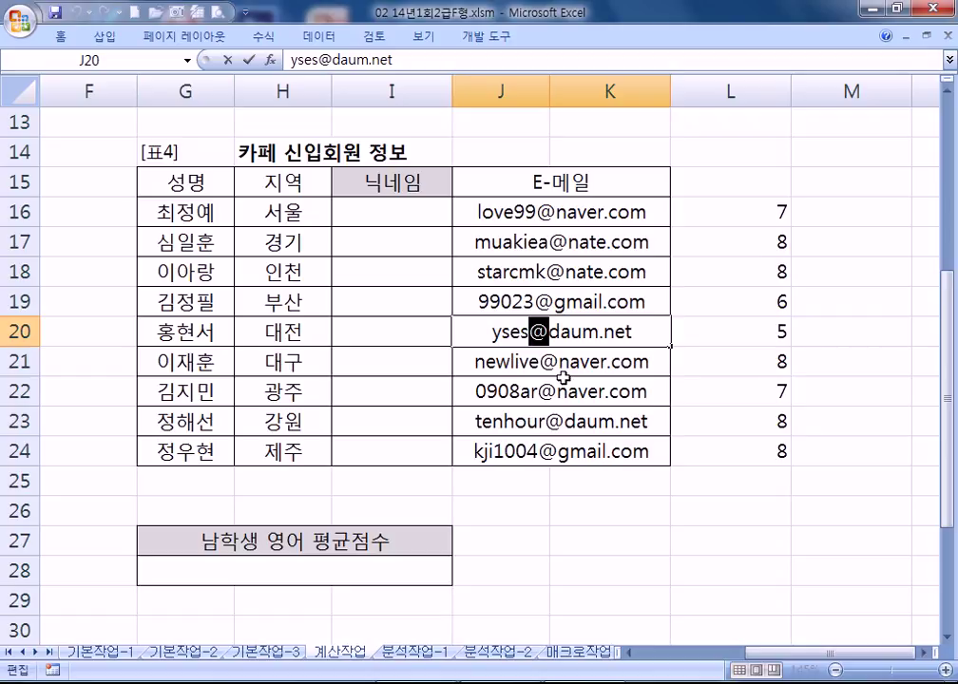
key("Escape")
Enter =MID(J16,1,6) in I16 to extract the first 닉네임 in 표4 from its e-mail address.
left_click(399, 213)
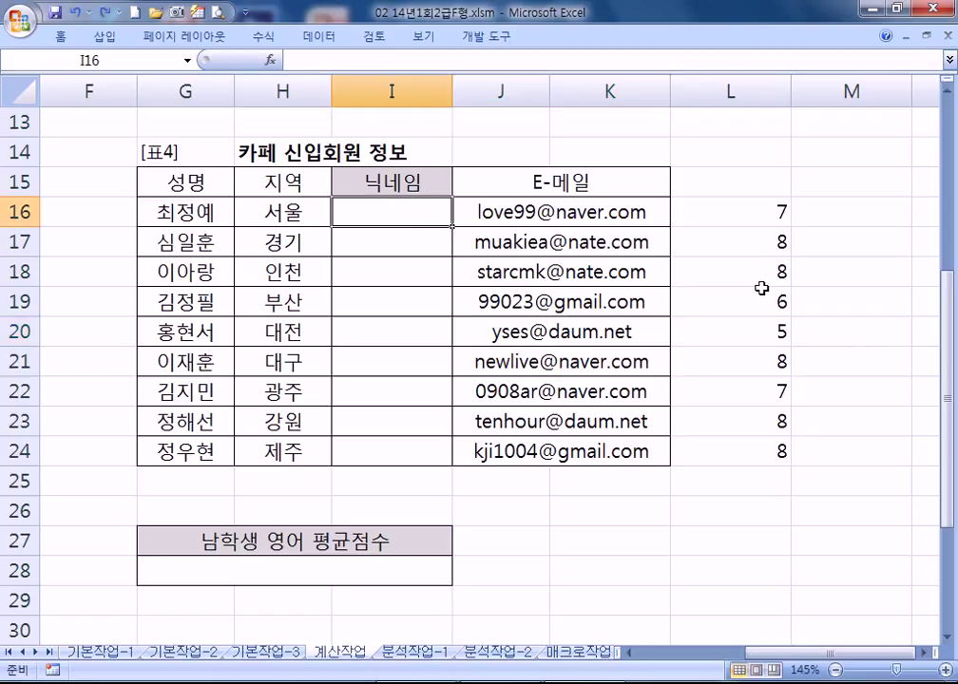
type("=MID(")
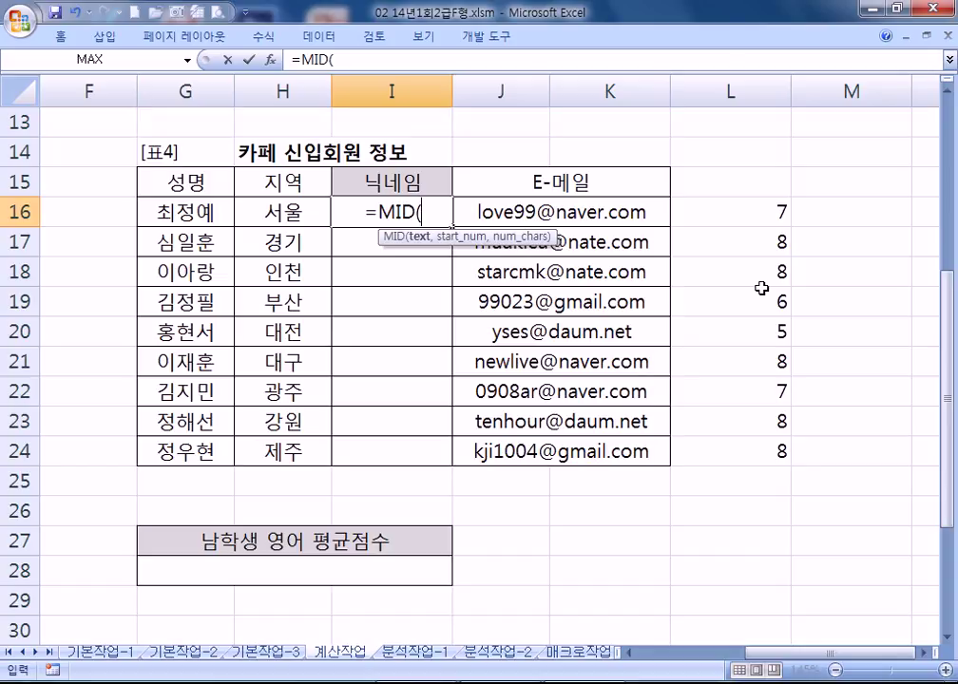
type("J16,1,")
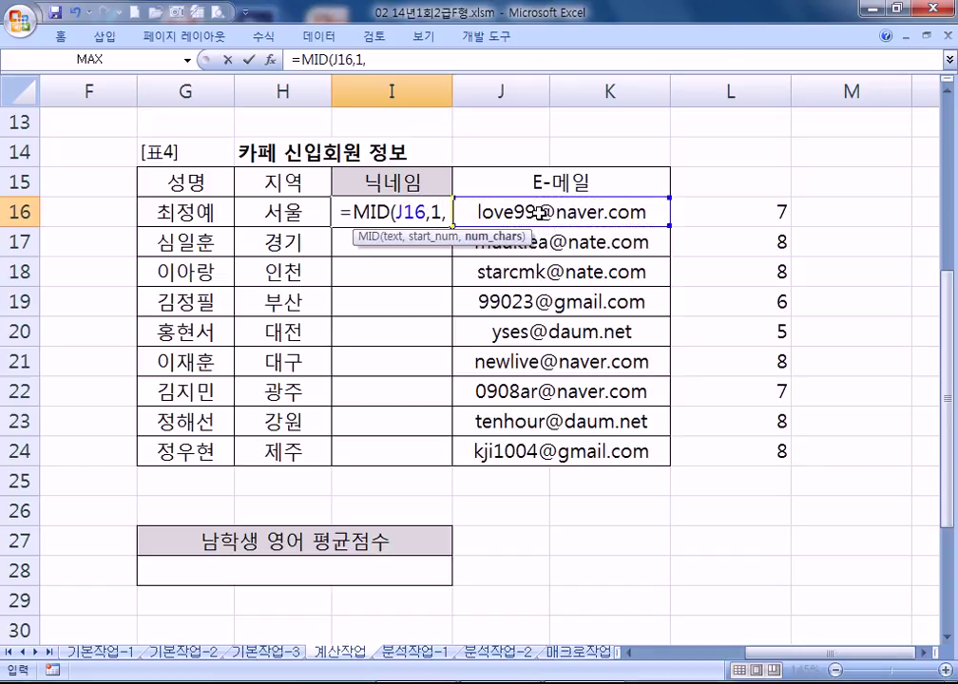
type("6")
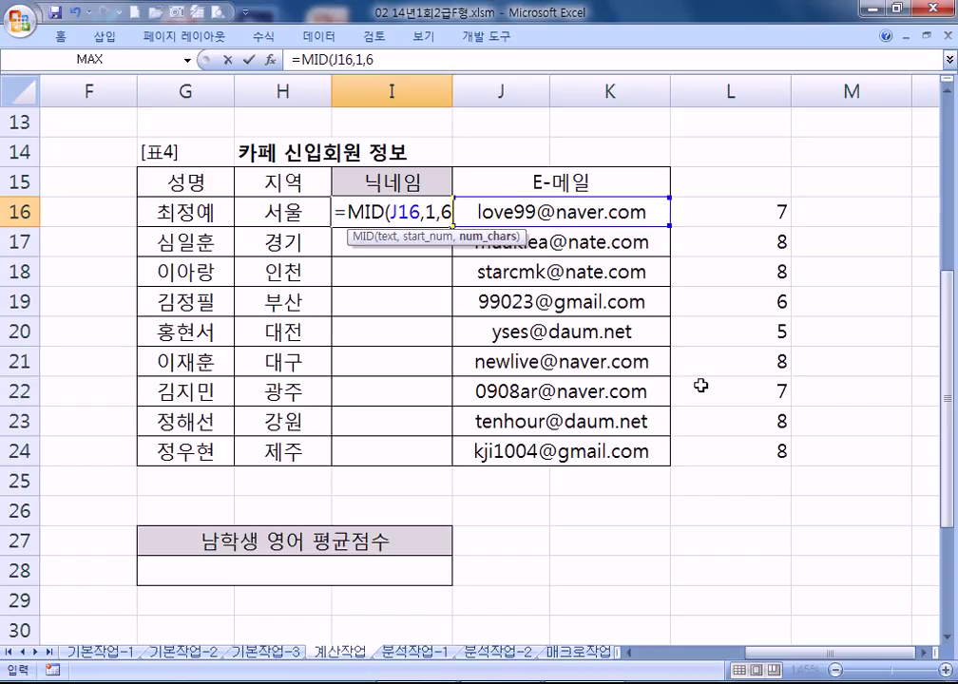
left_click(470, 251)
left_click(427, 216)
double_click(429, 217)
key("Escape")
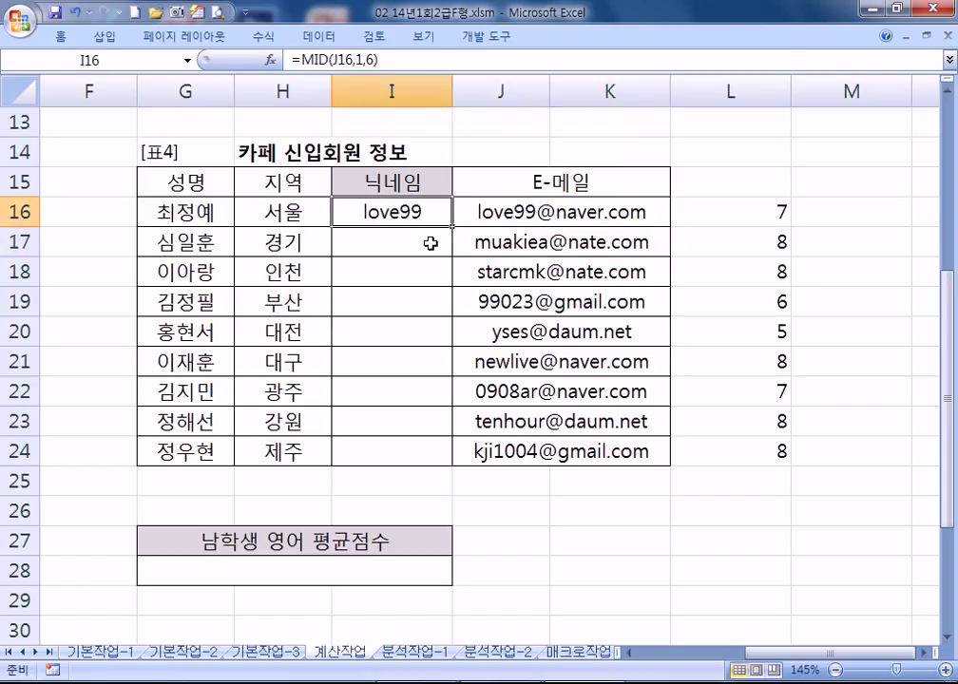
Review the MID formula in I16 and fill it down through I24.
left_click(431, 243)
double_click(436, 212)
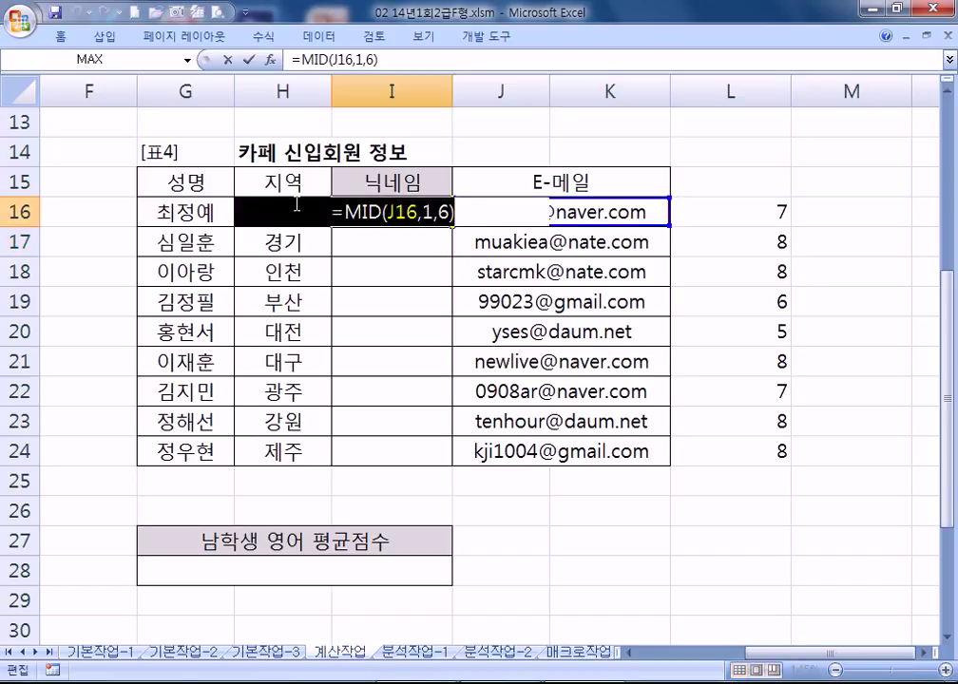
key("Escape")
double_click(390, 247)
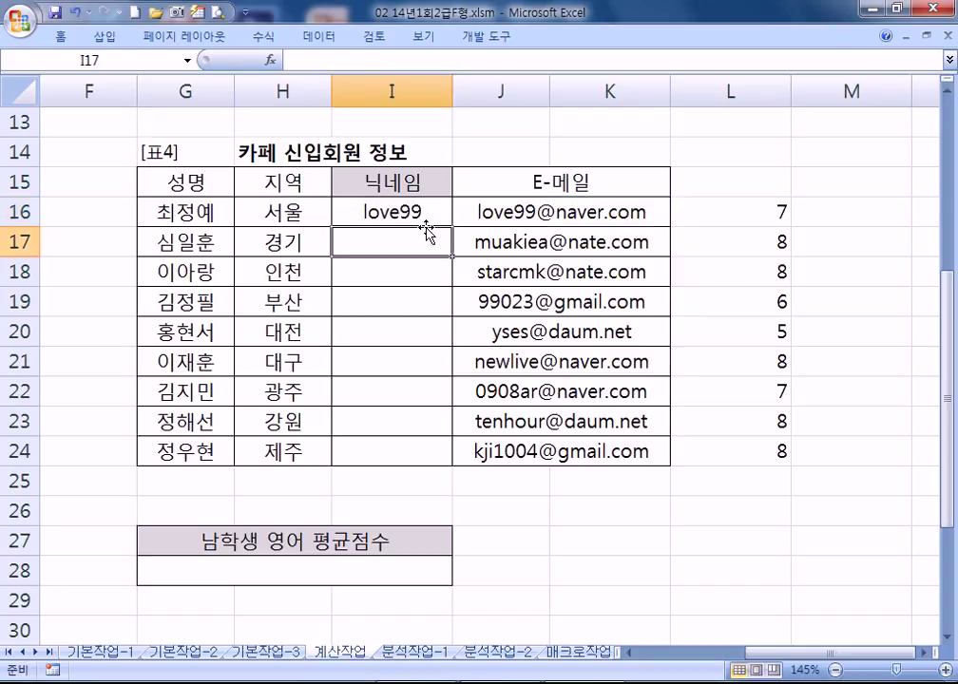
left_click(442, 215)
left_click_drag(451, 226, 440, 457)
Set the number of characters in I17's MID formula to 7.
left_click(430, 245)
double_click(429, 245)
double_click(443, 243)
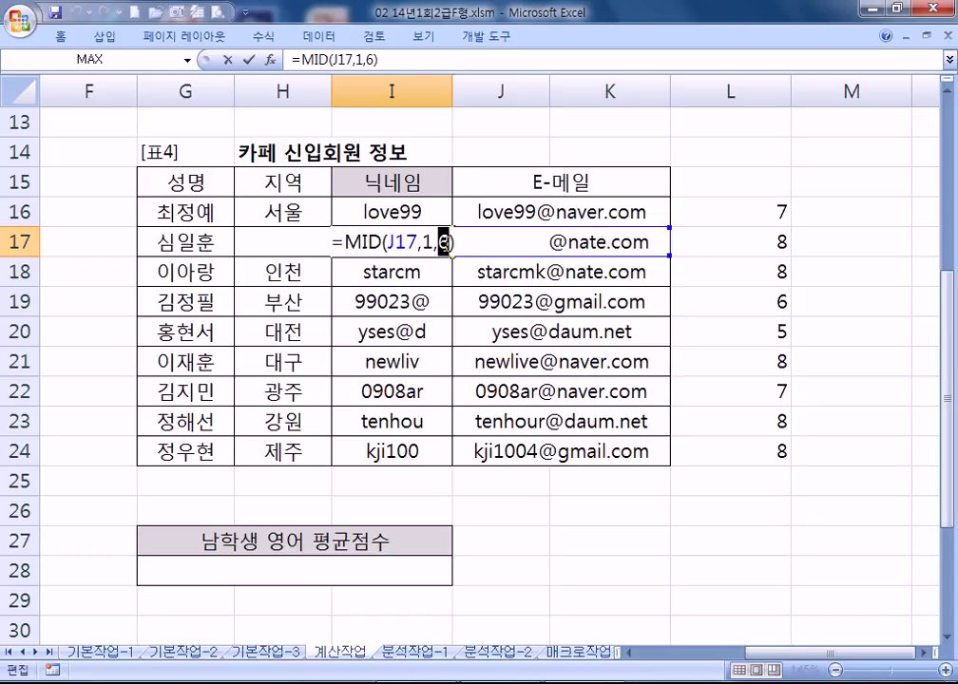
type("7")
key("Return")
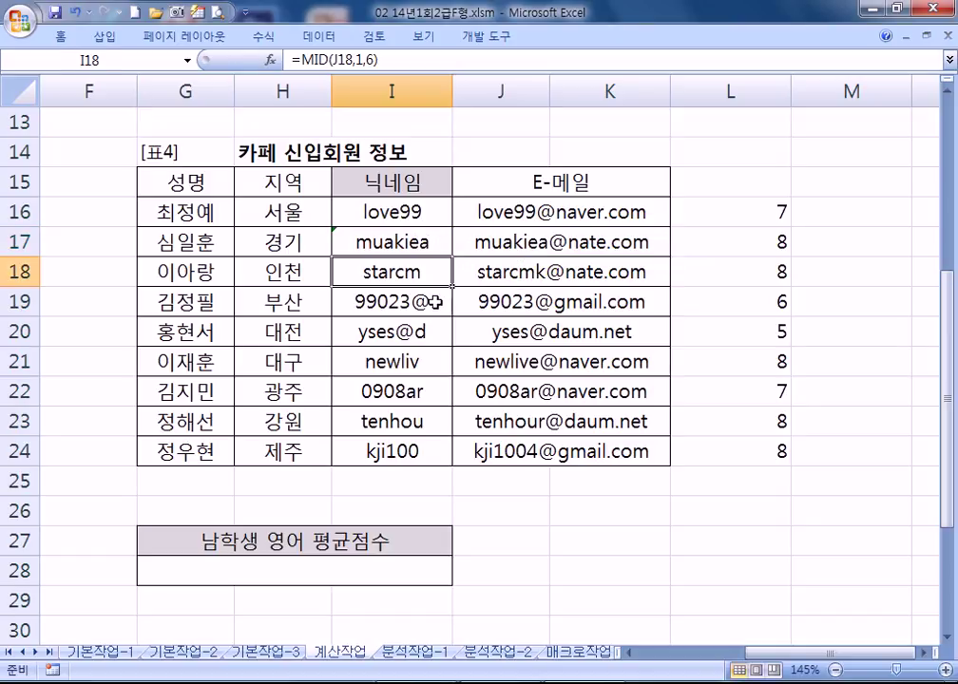
Set the number of characters in I19's MID formula to 5.
double_click(409, 304)
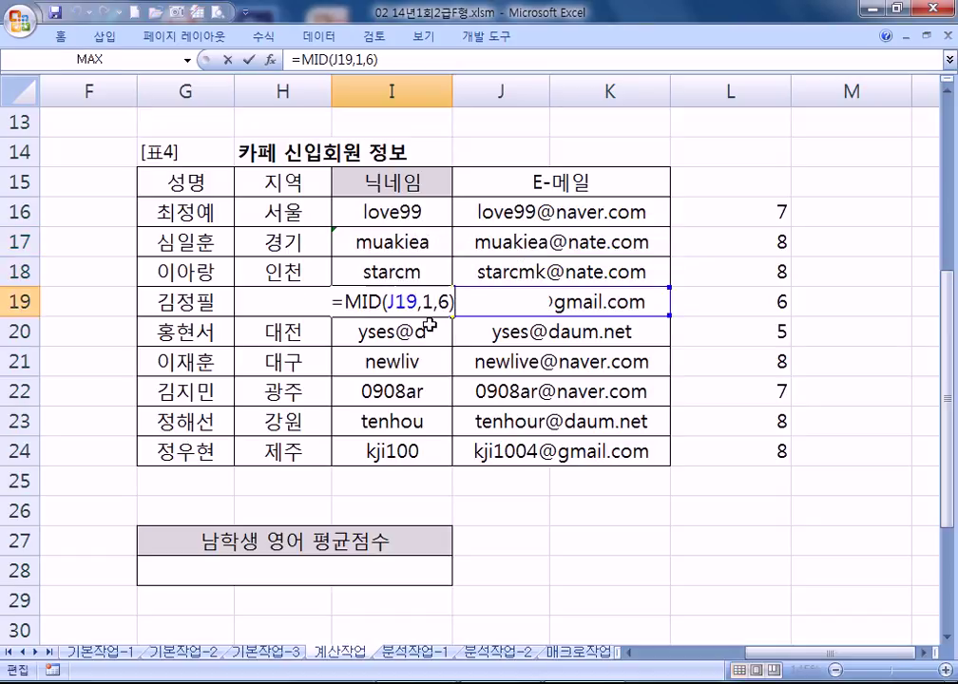
double_click(443, 302)
type("4")
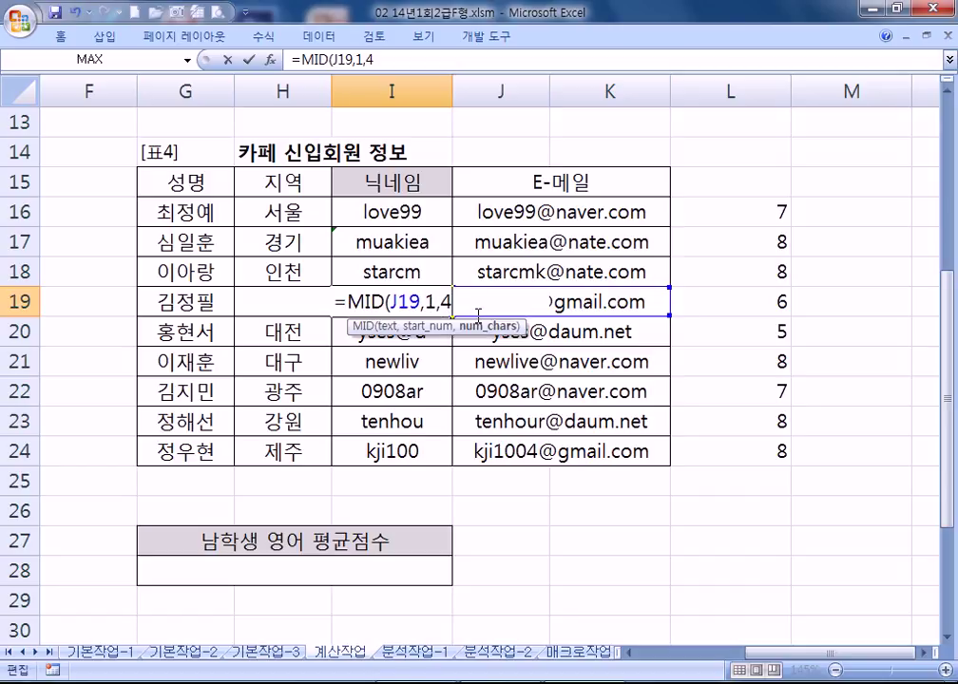
key("BackSpace")
type("5")
key("Return")
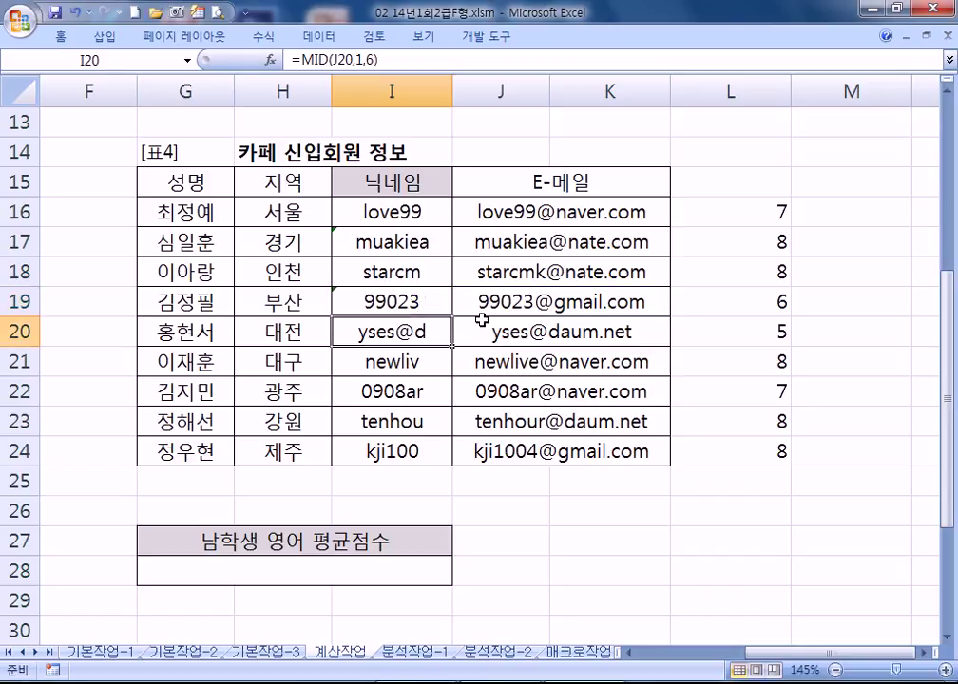
Set the number of characters in I20's MID formula to 4.
key("F2")
key("Left")
key("Left")
type("3")
key("BackSpace")
type("4")
key("Delete")
key("Return")
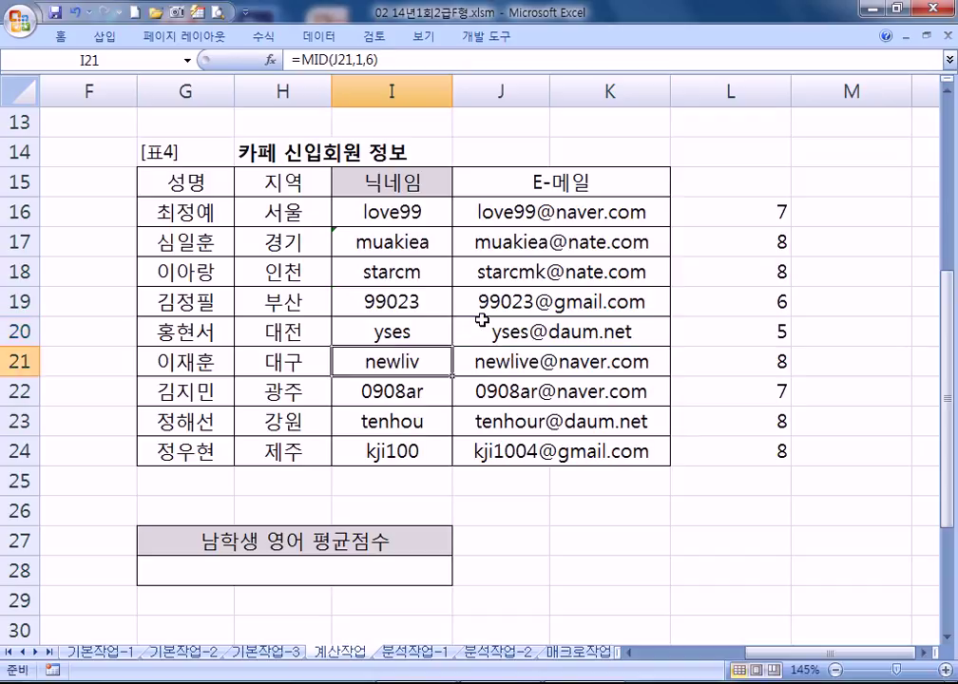
Compare the character counts in the MID formulas of I20, I16 and I17 with the SEARCH values in column L.
left_click(407, 328)
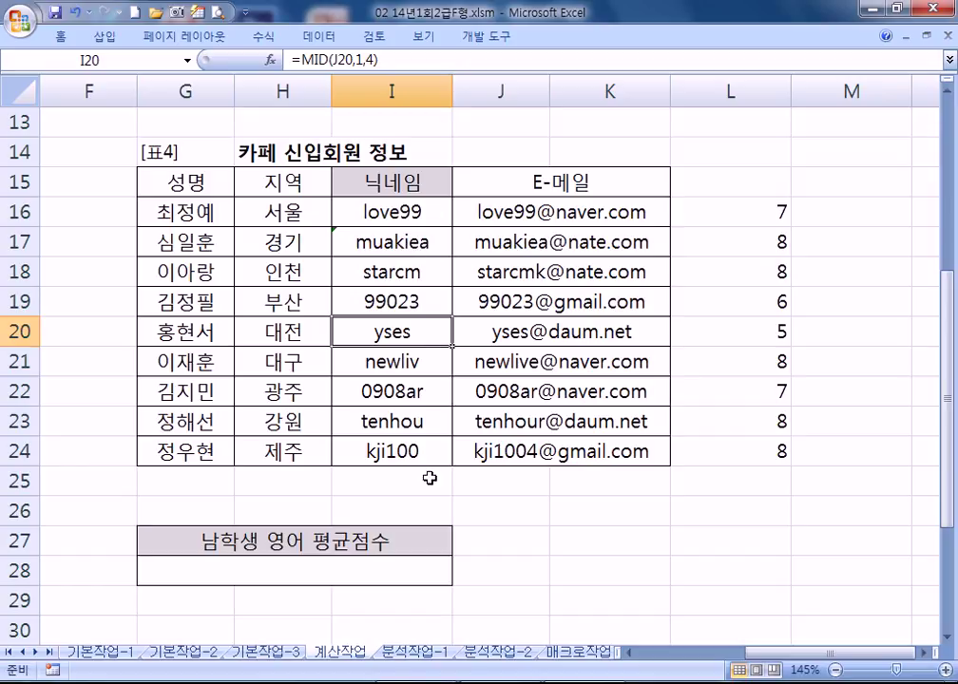
left_click(417, 214)
double_click(417, 214)
double_click(443, 211)
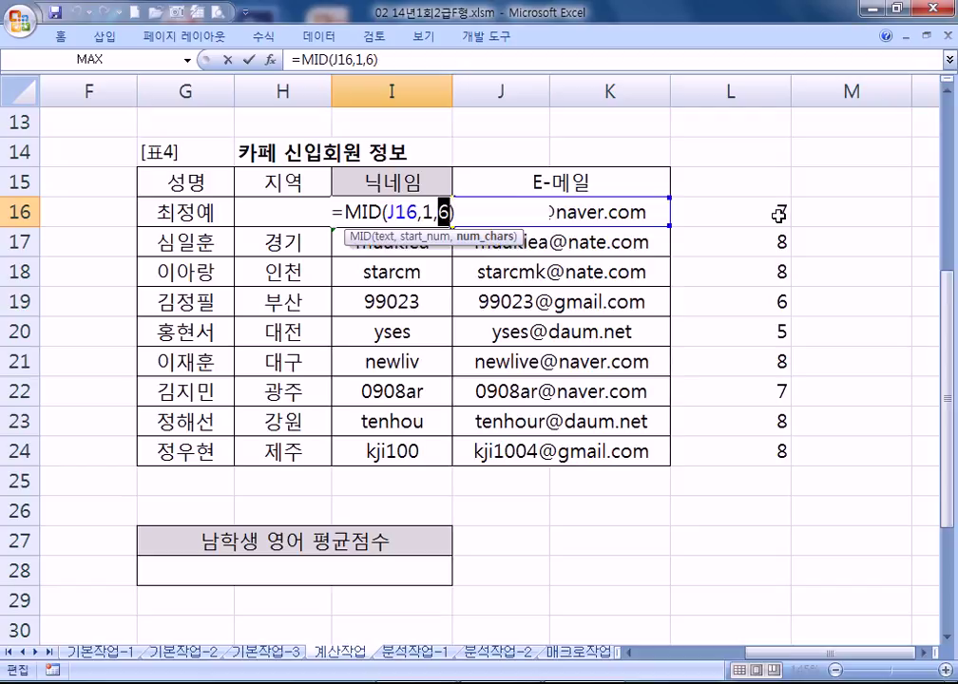
key("Escape")
left_click(419, 242)
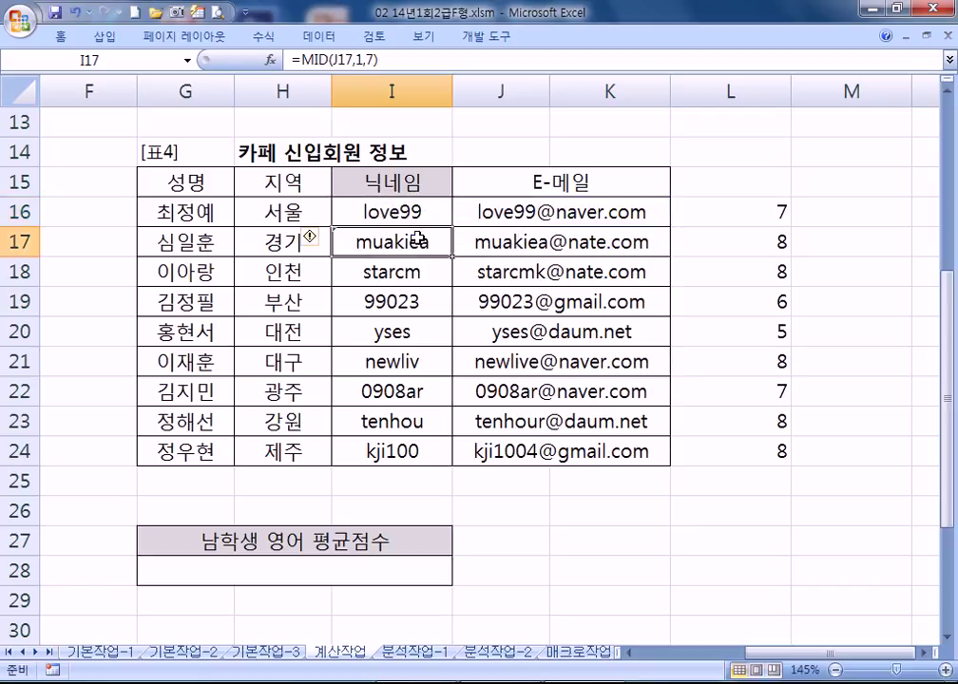
Review the MID formula in I17 and set the character count in I18's MID formula to 7.
double_click(429, 245)
double_click(443, 242)
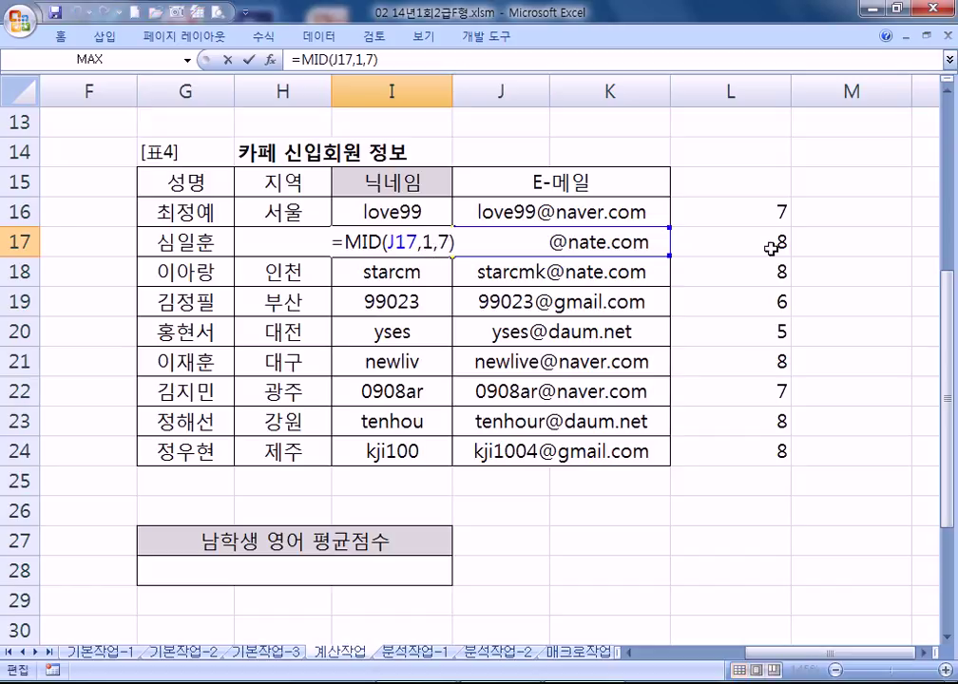
key("Return")
double_click(429, 272)
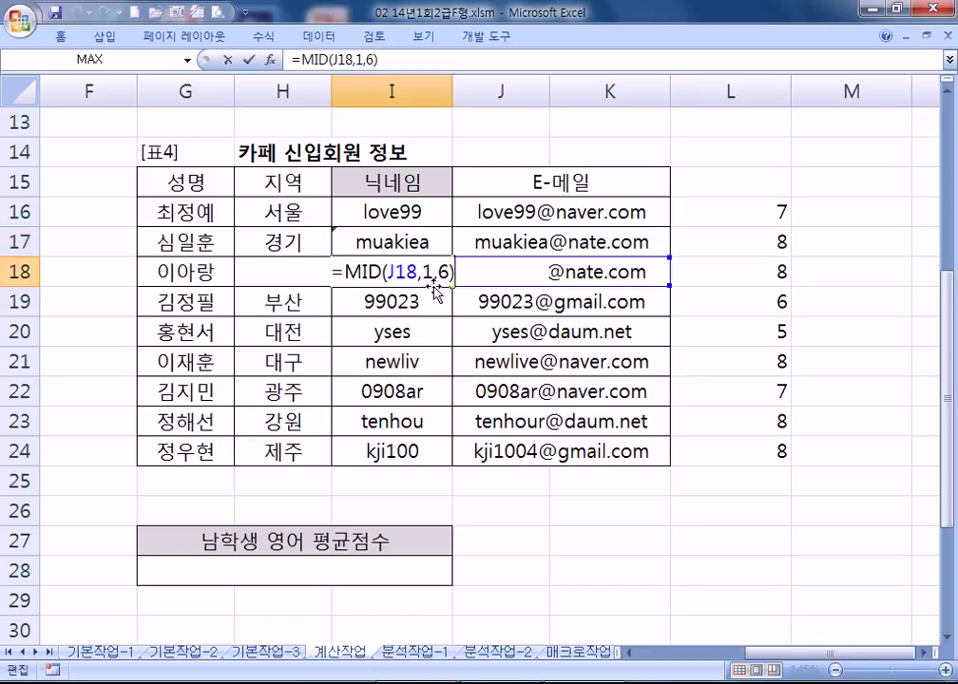
double_click(445, 273)
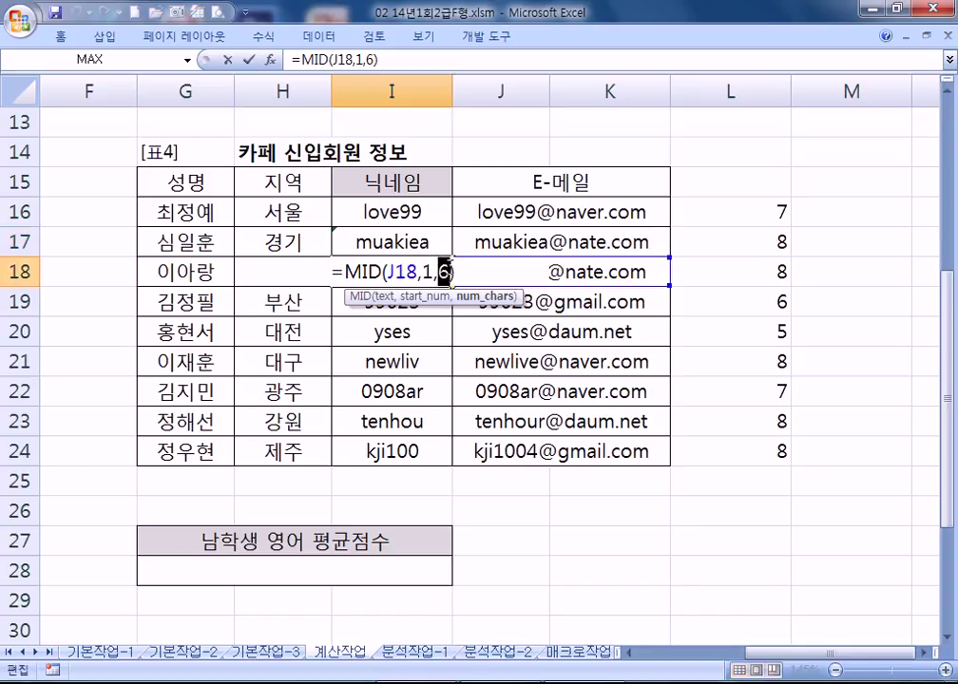
type("7")
key("Return")
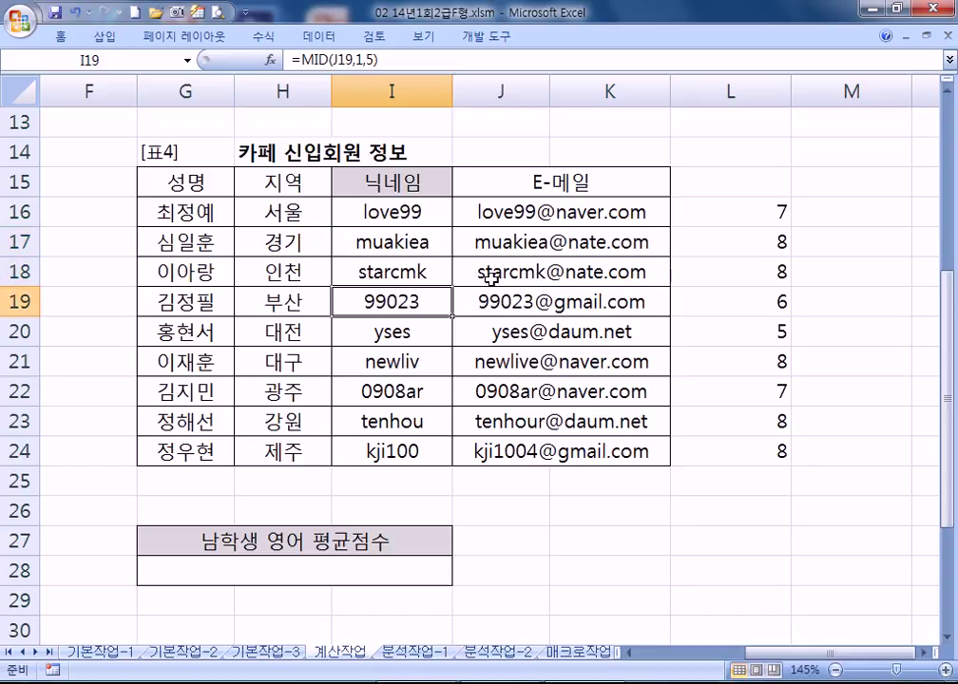
double_click(436, 272)
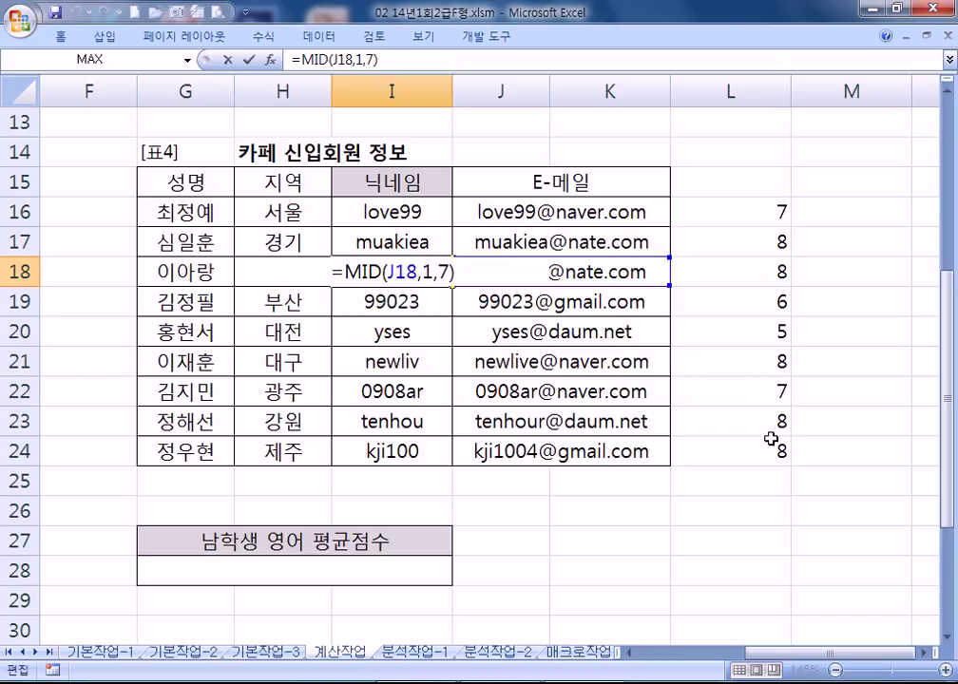
Try replacing the character count in I16's MID formula with the expression 7-1.
left_click(402, 211)
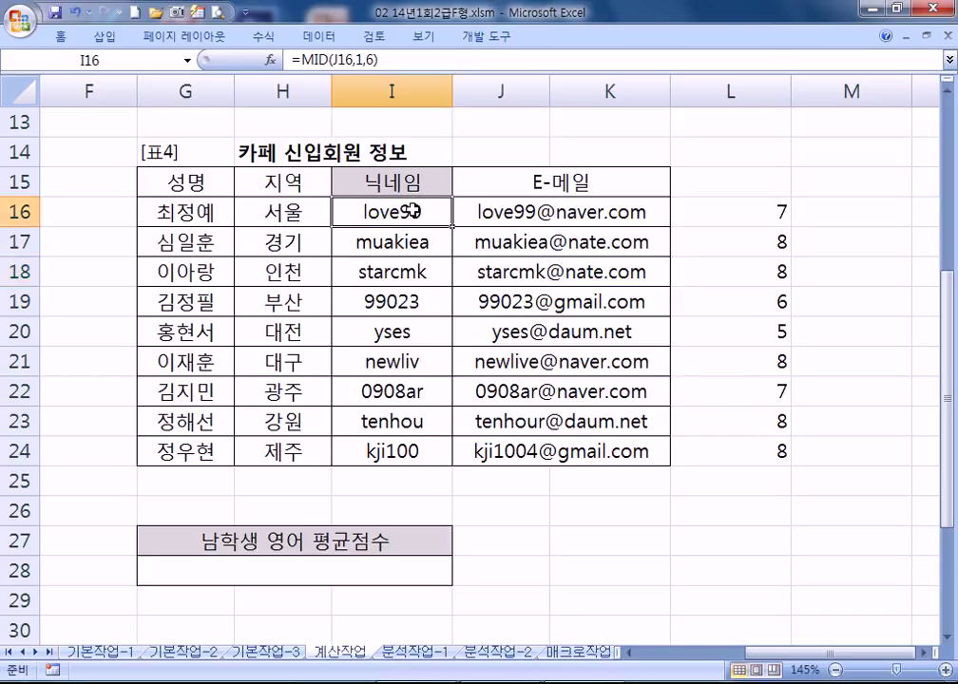
double_click(435, 211)
double_click(443, 211)
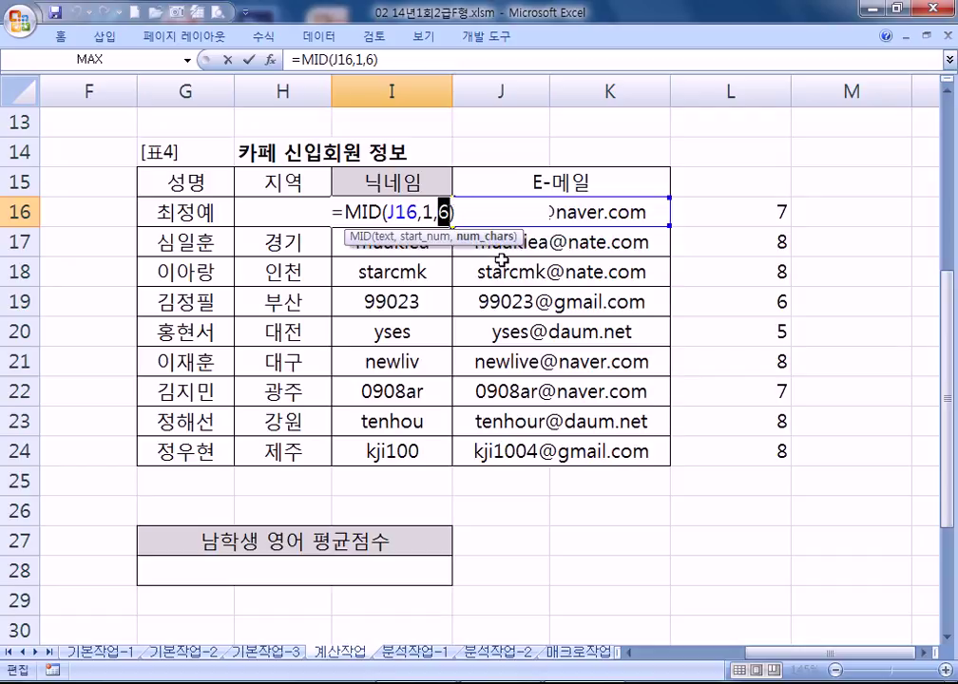
type("7-1")
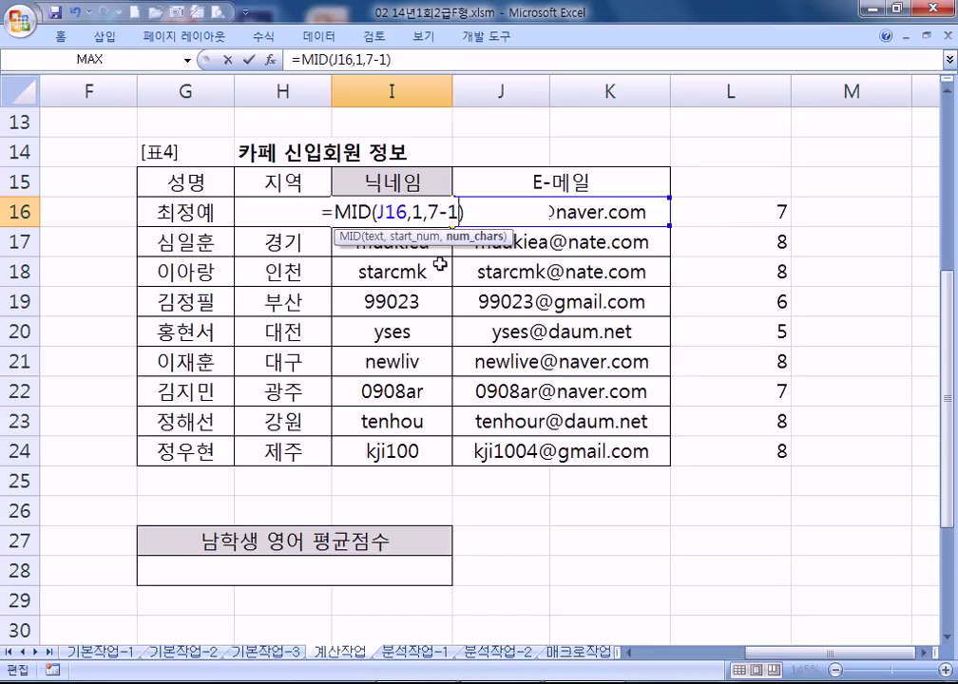
key("ctrl+Return")
Try replacing the character count in I20's MID formula with the expression 5-1.
double_click(413, 333)
double_click(443, 333)
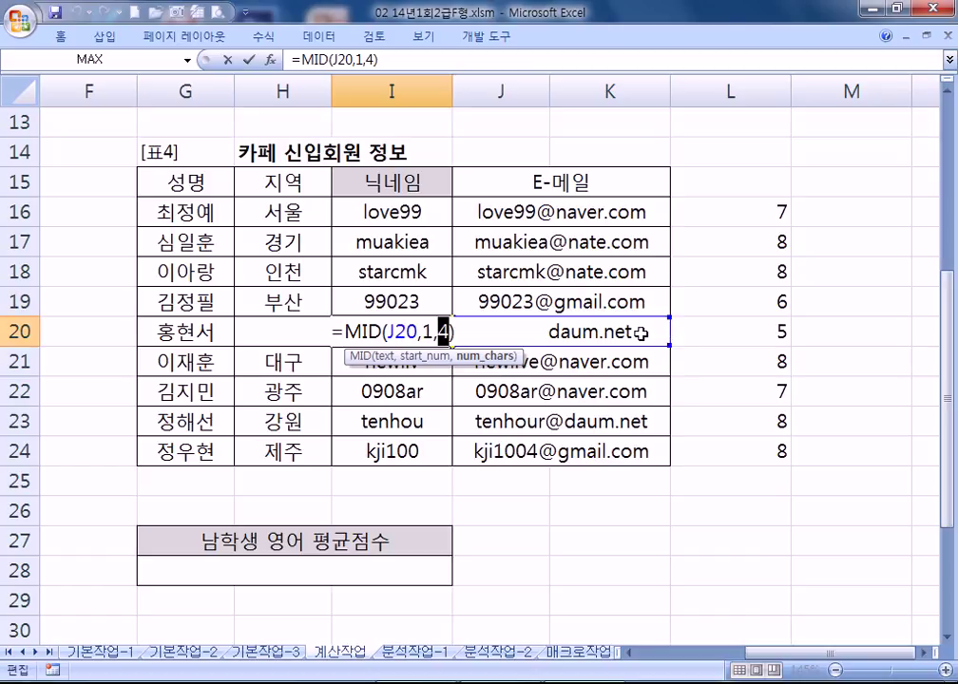
type("5-1")
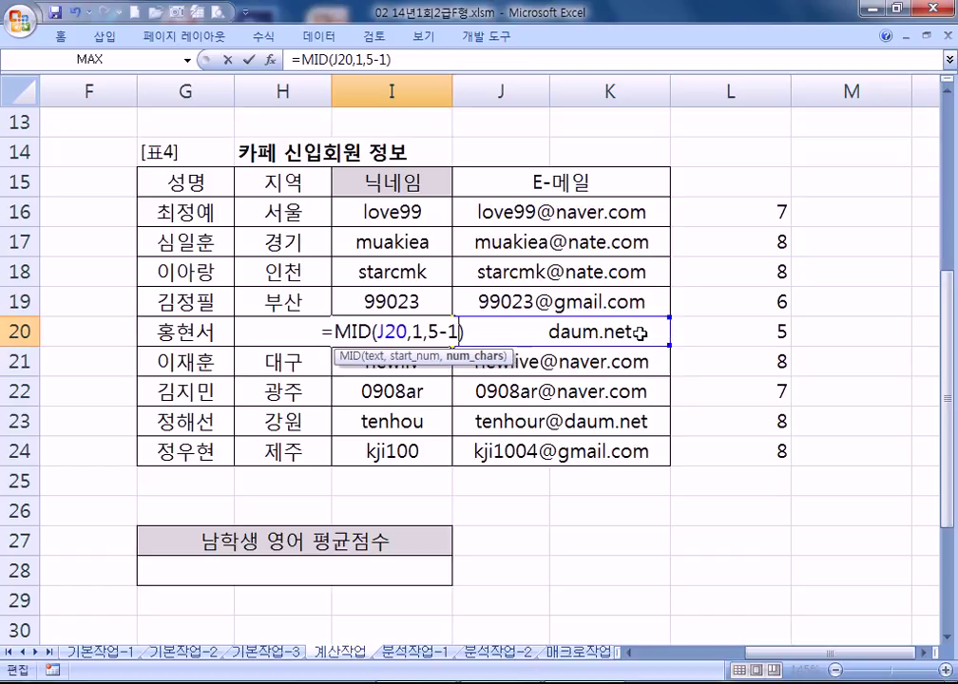
key("Return")
Set the character count in I16's nickname formula to 7-1, giving =MID(J16,1,7-1).
left_click(438, 216)
double_click(449, 218)
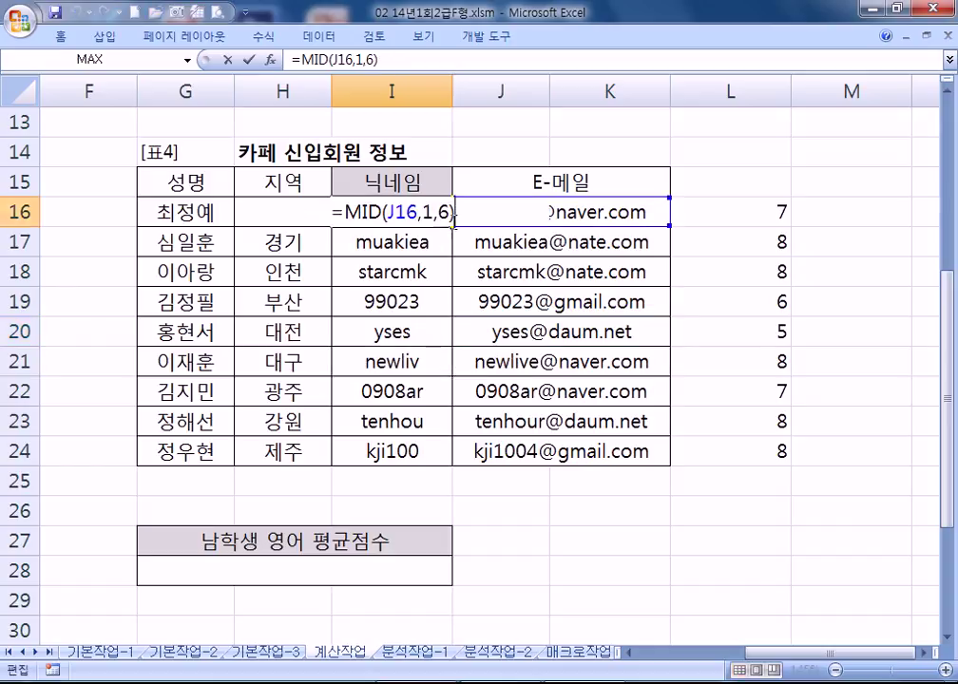
double_click(442, 215)
type("7-1")
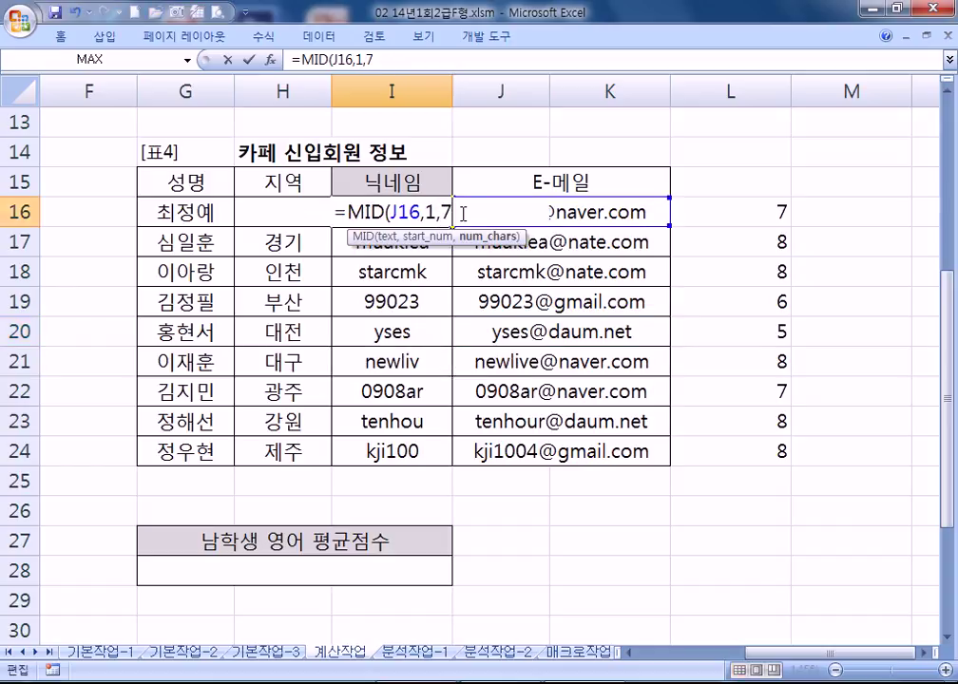
key("Return")
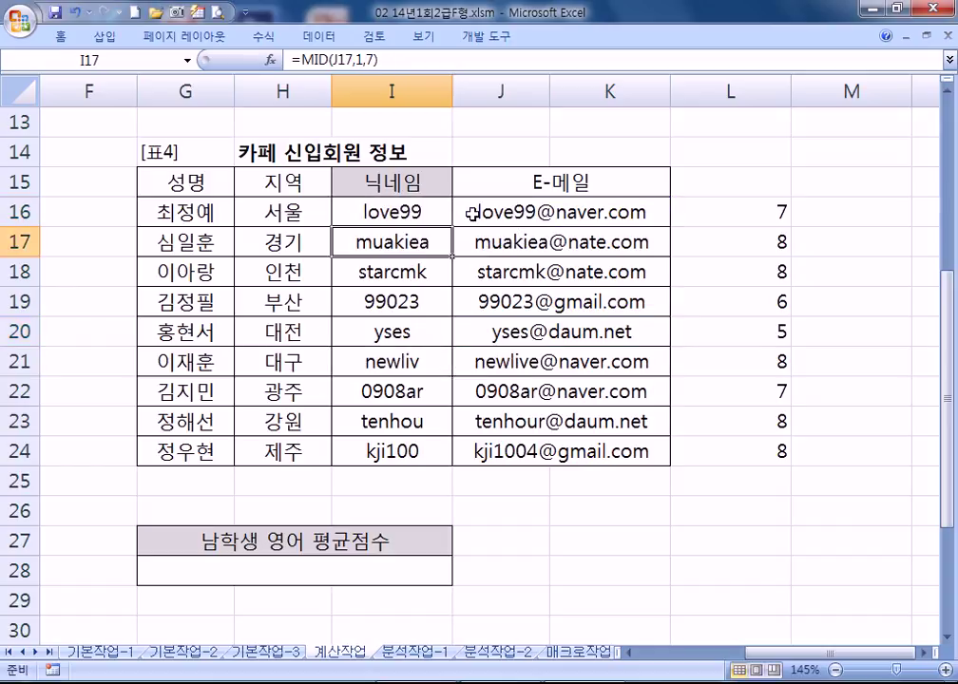
Replace the 7 in I16's formula with SEARCH("@",J16,1) copied from L16, and fill the formula down to I24.
double_click(727, 207)
left_click_drag(682, 212, 857, 214)
key("ctrl+c")
key("Escape")
left_click(428, 213)
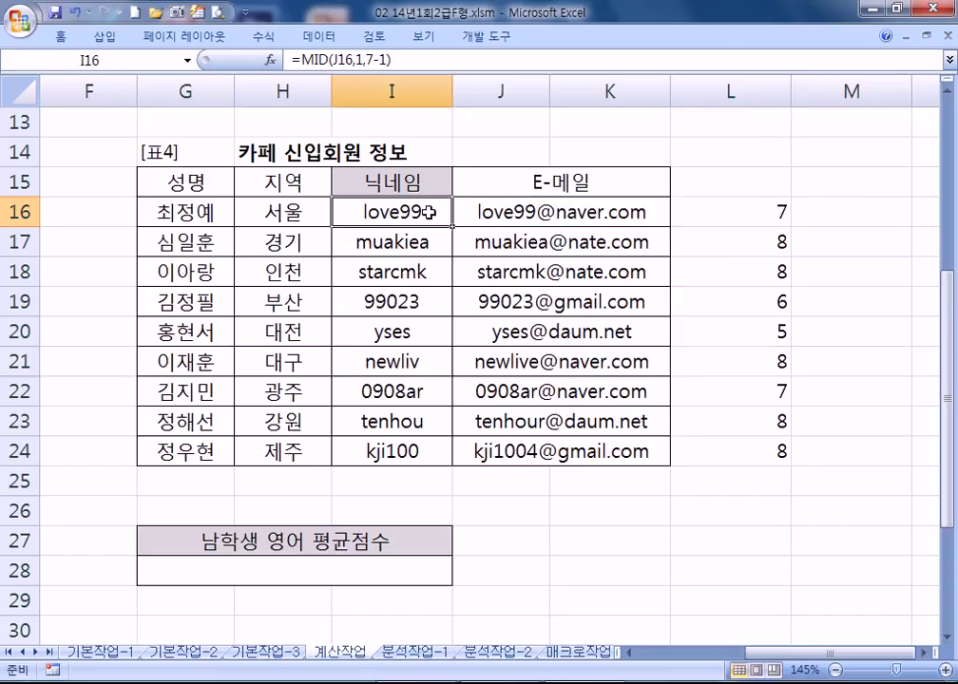
double_click(427, 213)
left_click_drag(427, 212, 443, 211)
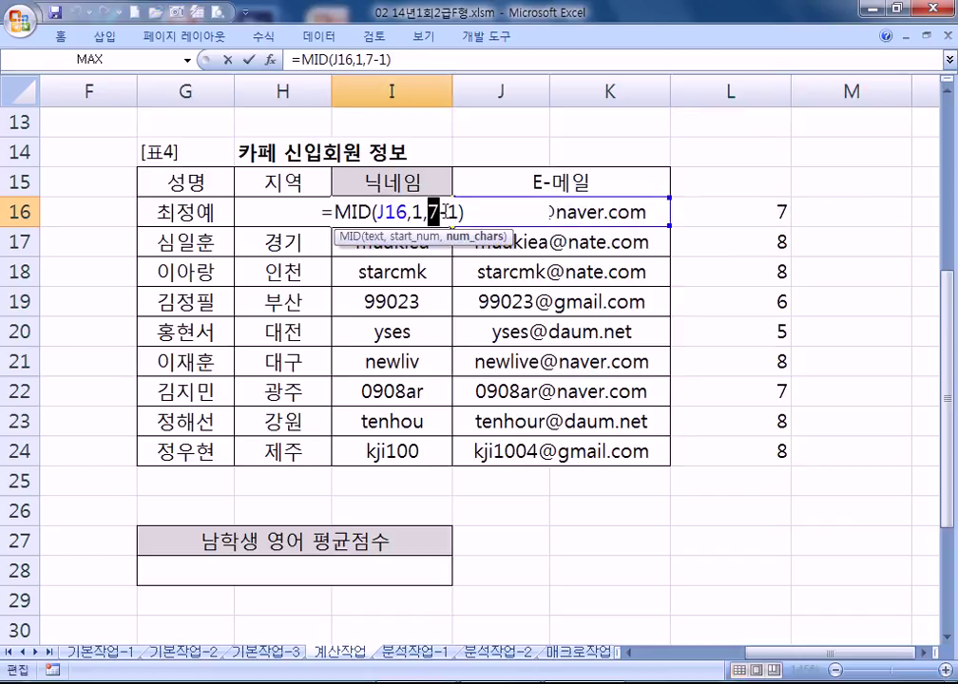
key("ctrl+v")
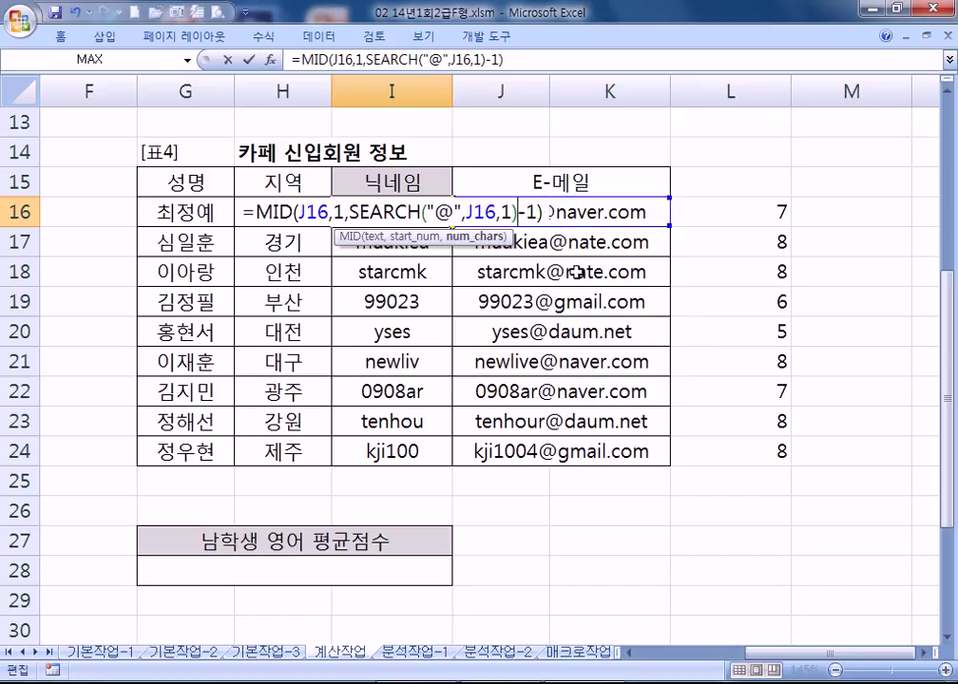
key("Return")
left_click(436, 215)
left_click_drag(451, 225, 452, 464)
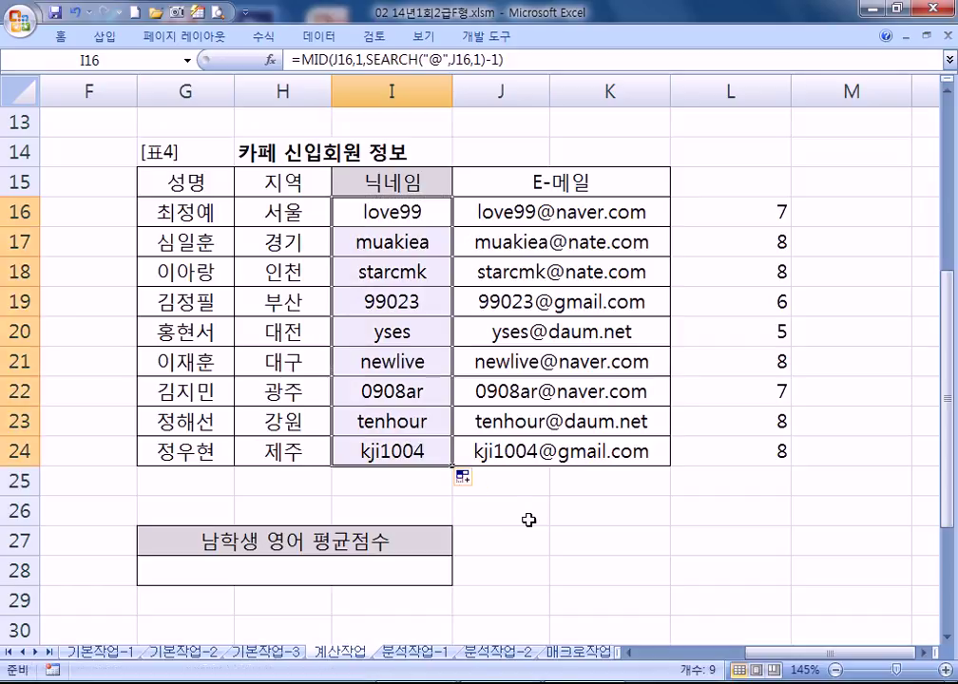
Remove SEARCH's start position from I16, leaving =MID(J16,1,SEARCH("@",J16)-1), and refill the nickname column through I24.
key("F2")
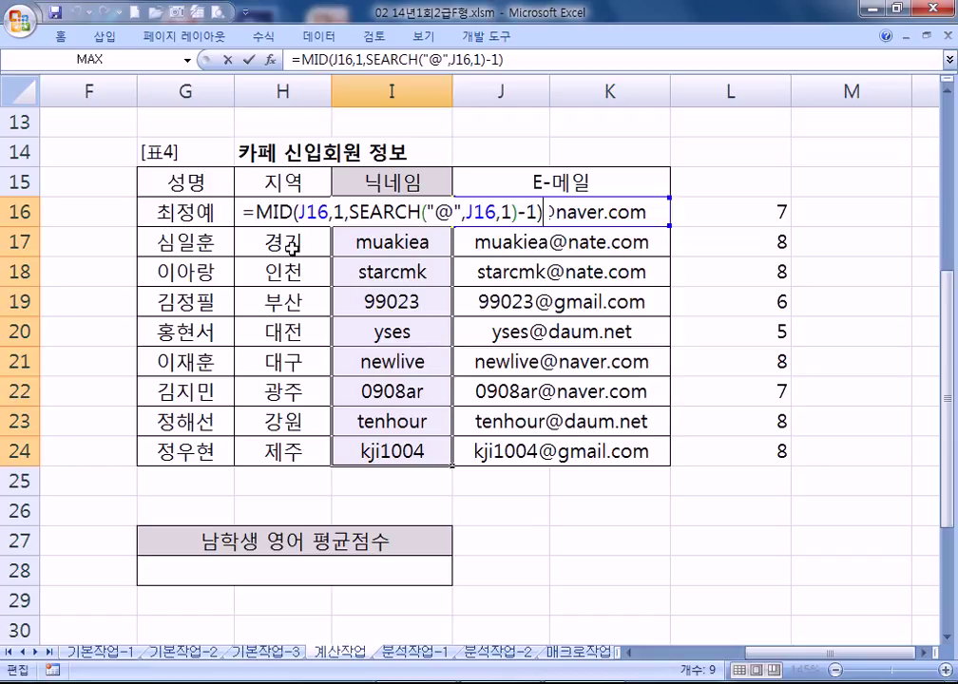
left_click_drag(246, 209, 540, 212)
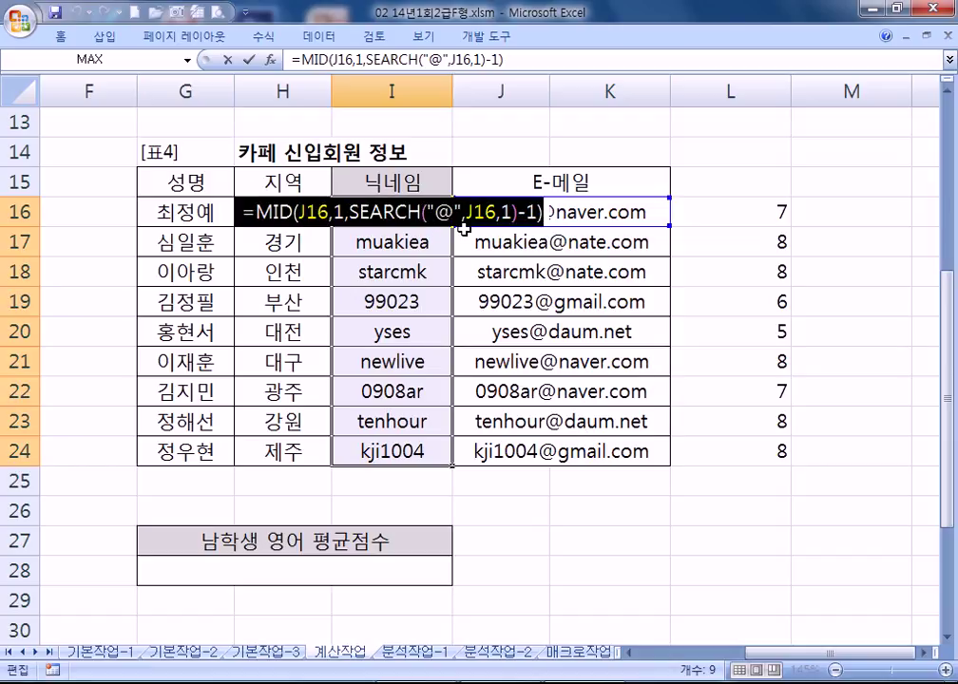
key("Escape")
double_click(426, 212)
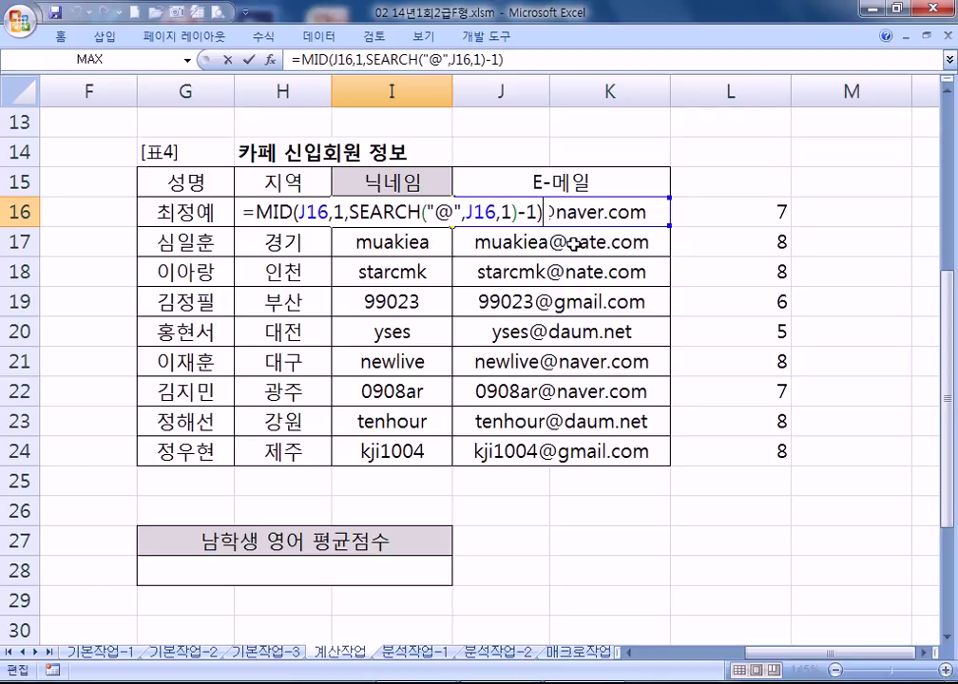
left_click(501, 213)
key("BackSpace")
key("BackSpace")
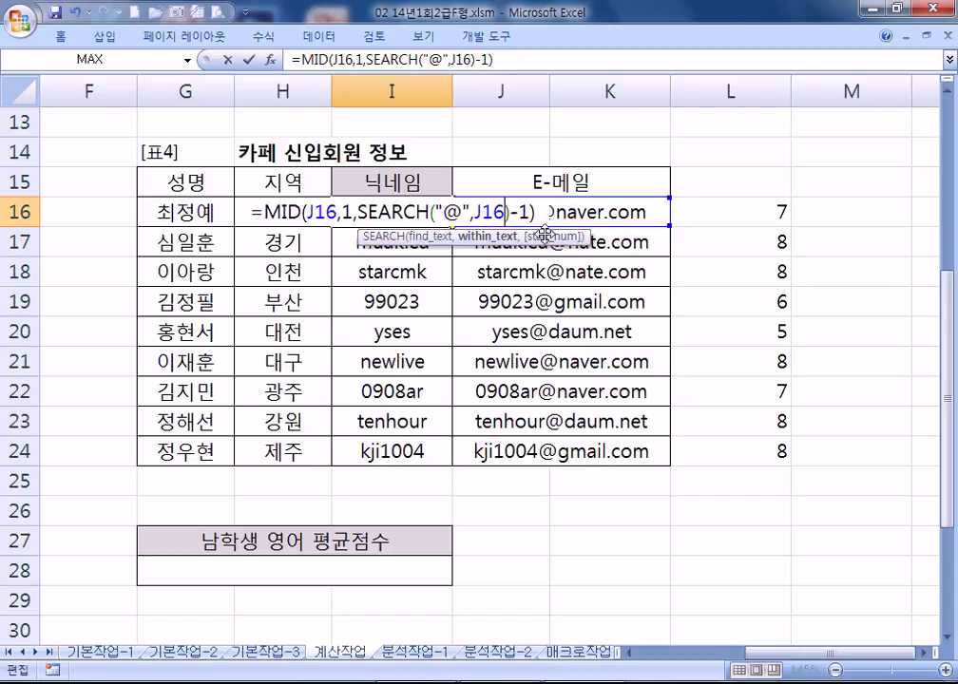
key("Return")
left_click(428, 215)
double_click(452, 227)
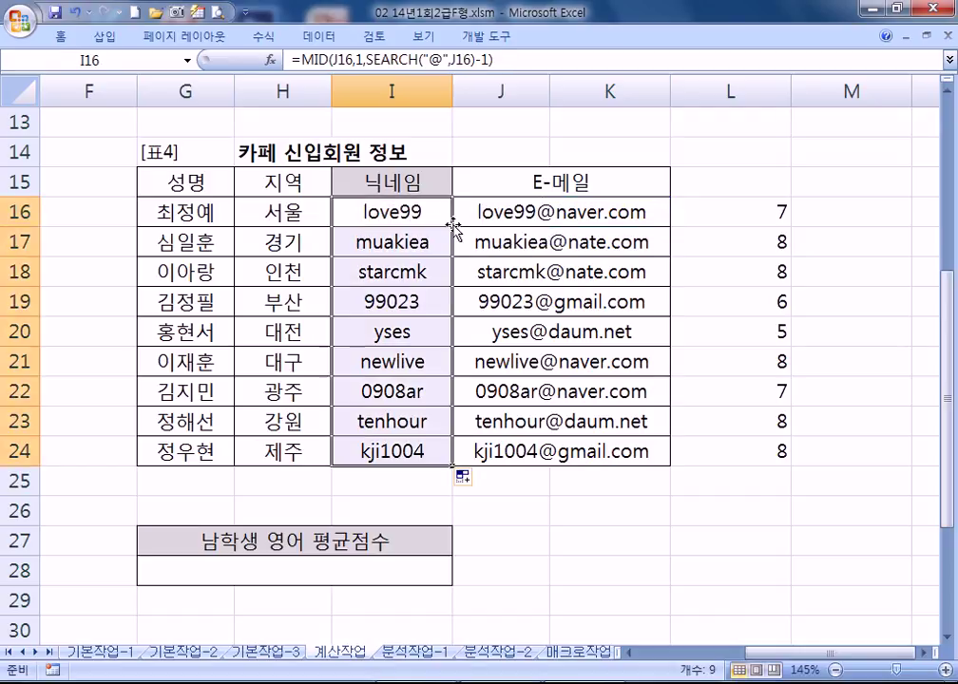
Examine the -1 that follows the SEARCH function in I16's nickname formula.
double_click(444, 219)
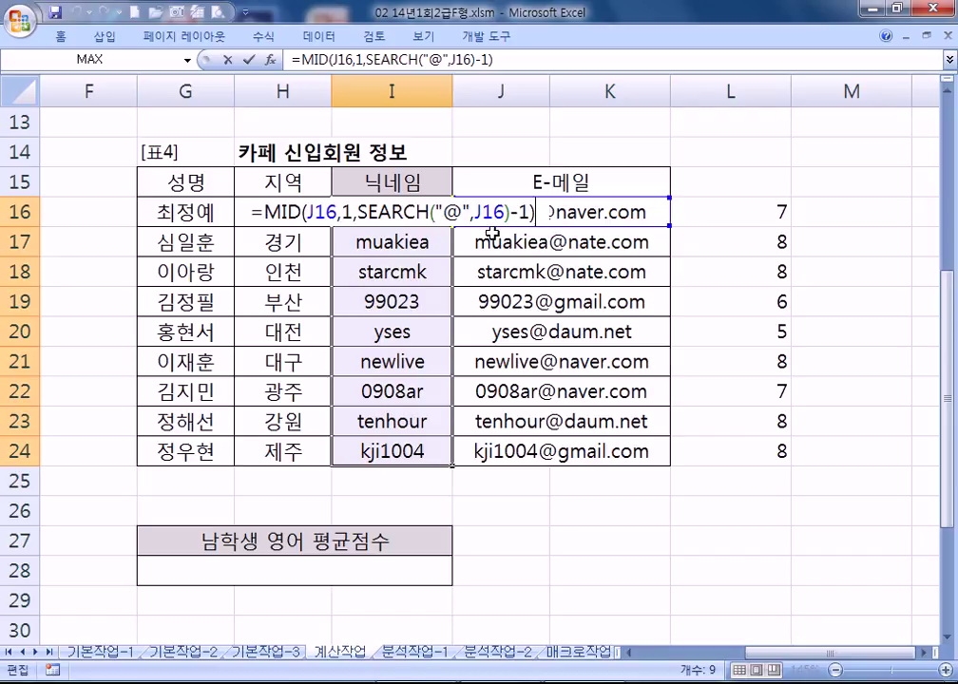
left_click_drag(512, 212, 529, 212)
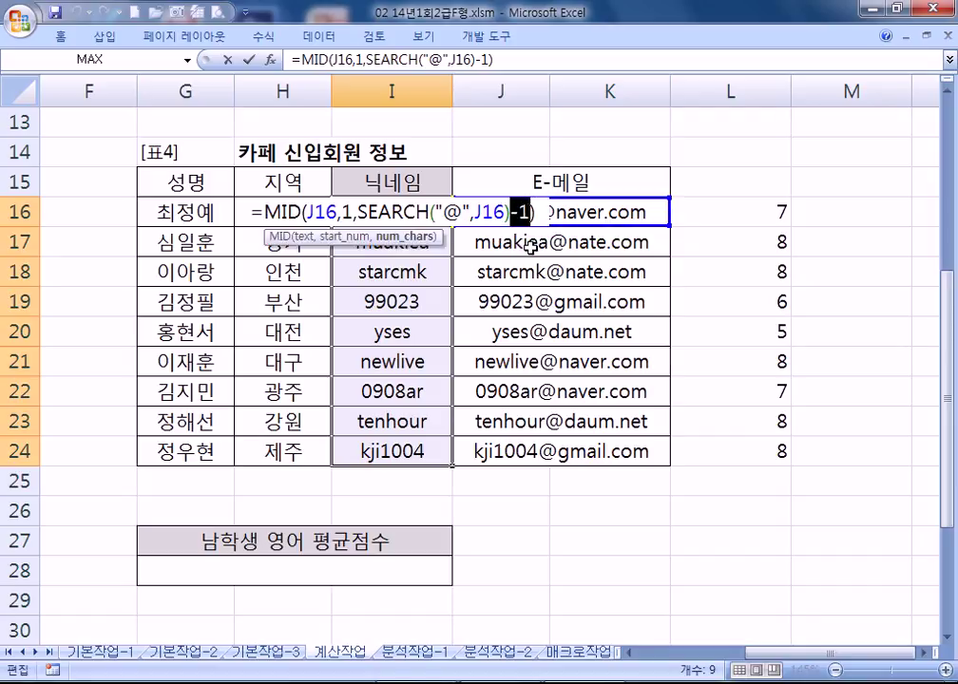
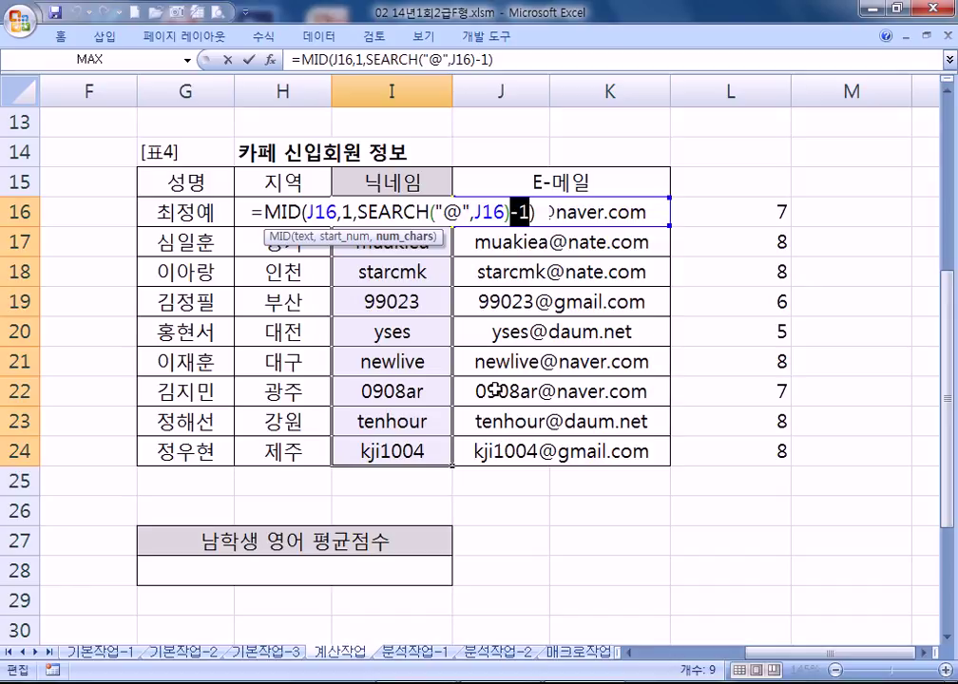
key("ctrl+Return")
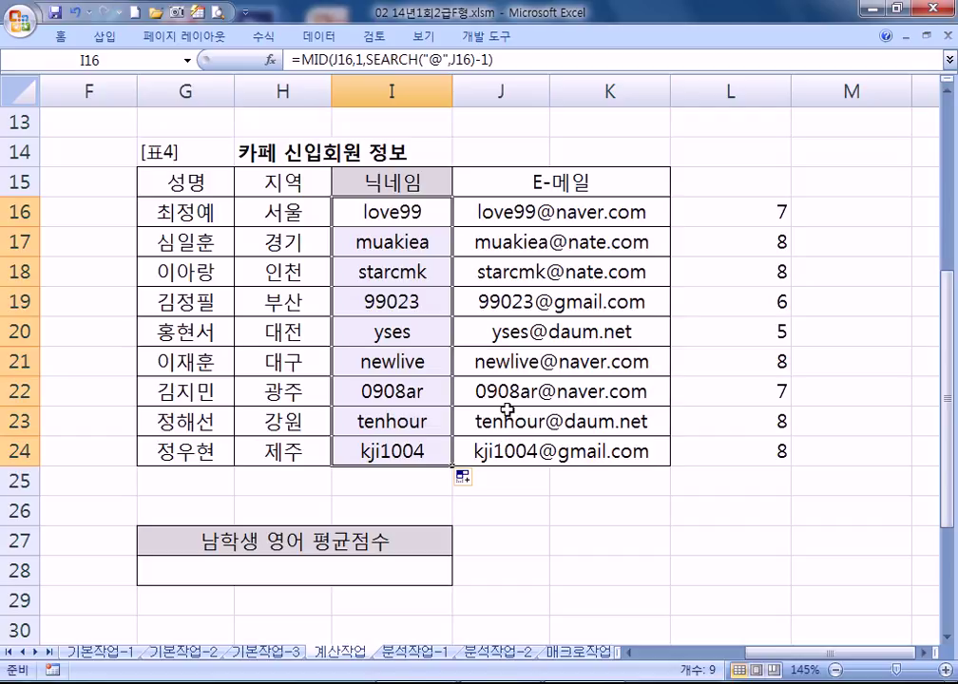
Go to 표5 (중간고사 성적표) and examine the result cell G28 and the 영어 scores in D28:D37.
left_click(507, 506)
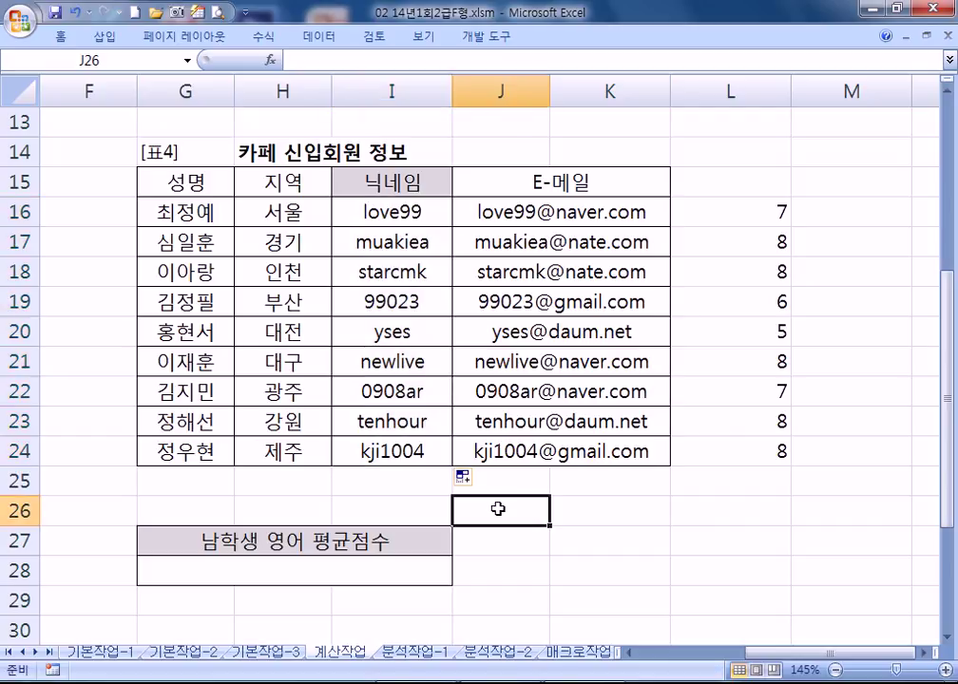
key("Home")
scroll(375, 475, "down", 3)
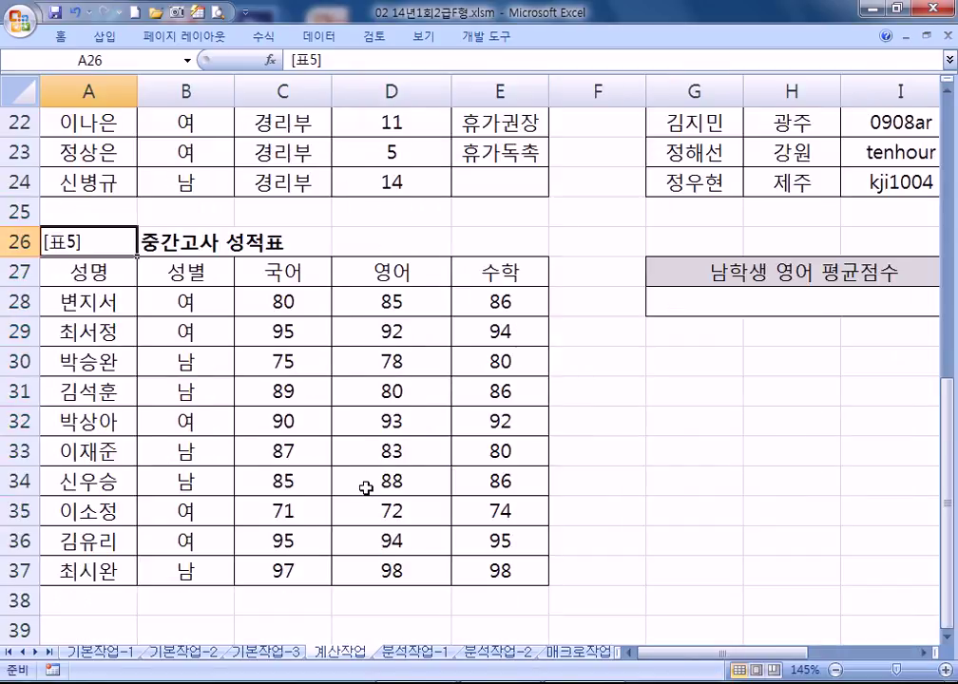
left_click(715, 311)
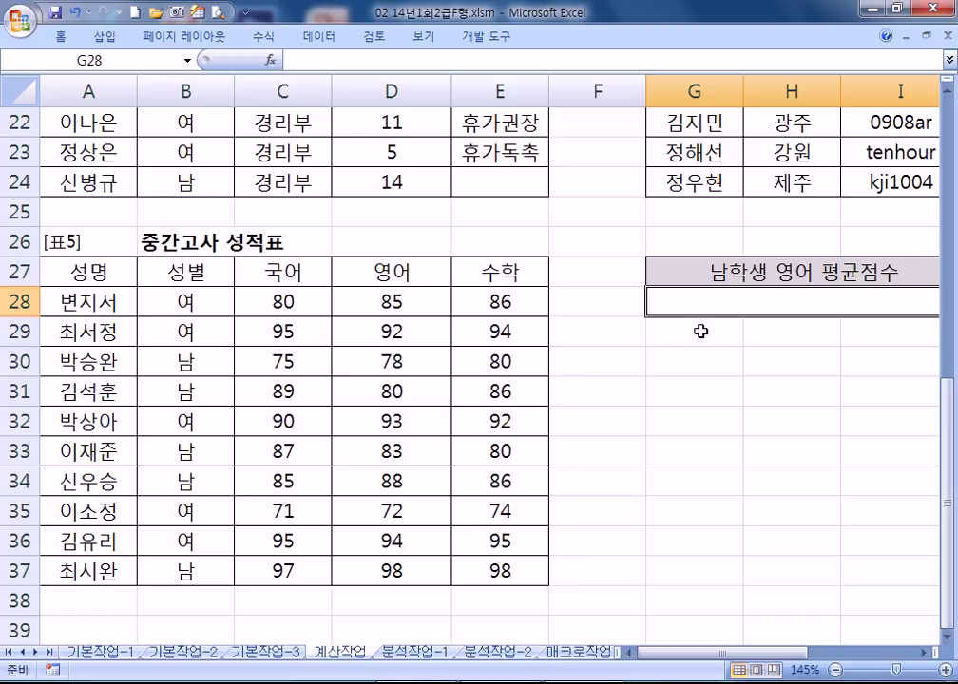
left_click_drag(391, 313, 365, 577)
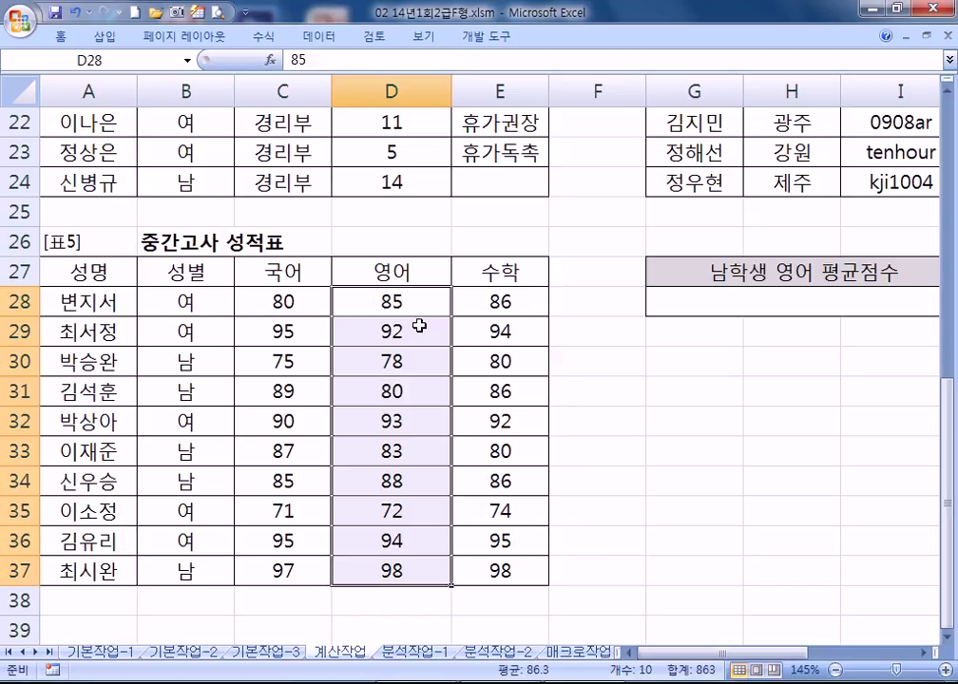
Enter =AVERAGEIF(B28:B37,"남",D28:D37) in G28 to calculate the male students' average English score.
left_click(674, 300)
type("=AVERAGE")
key("Down")
key("Down")
key("Tab")
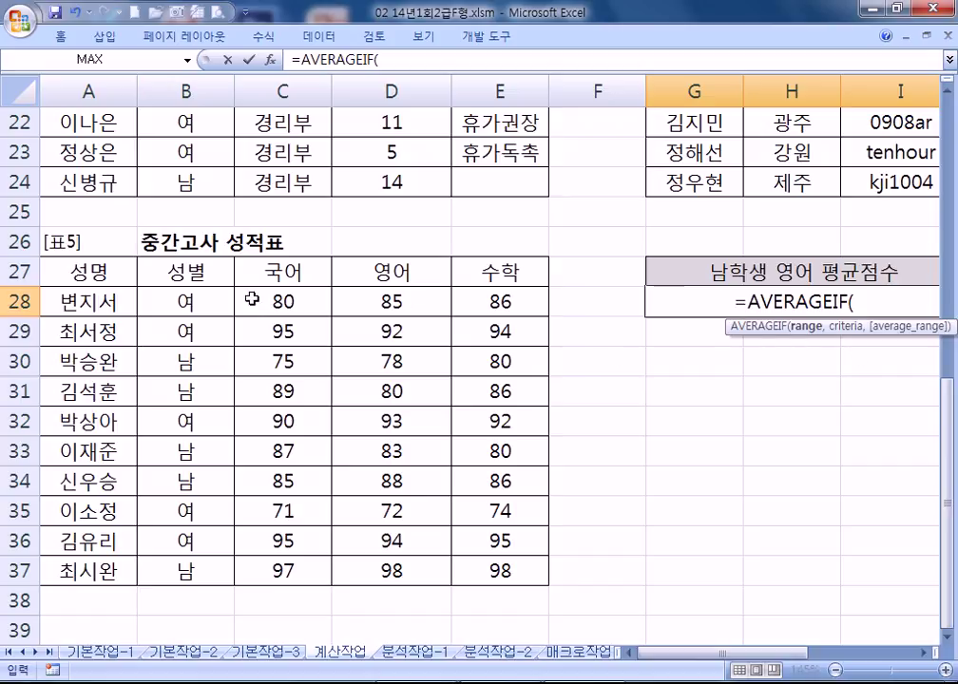
left_click_drag(189, 301, 171, 558)
type(",\"남\",")
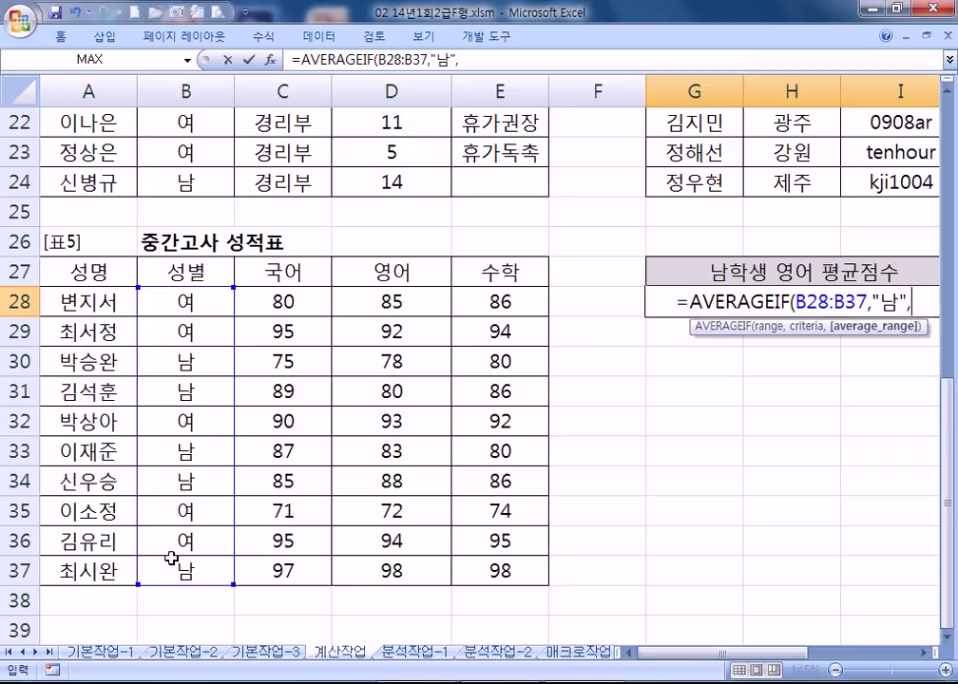
left_click(922, 652)
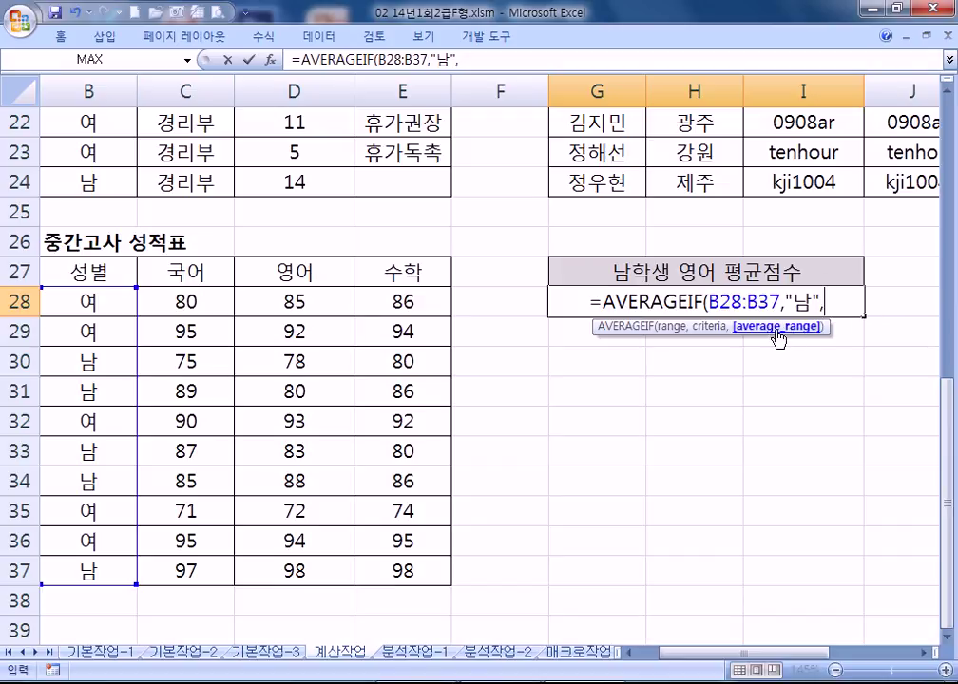
left_click_drag(304, 303, 267, 570)
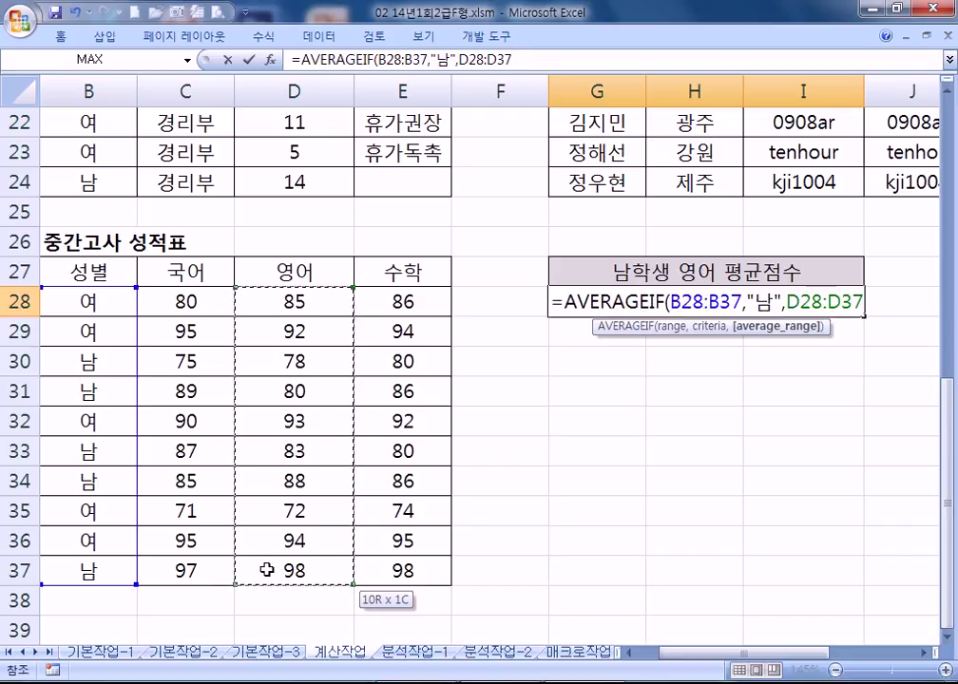
key("Return")
left_click(715, 304)
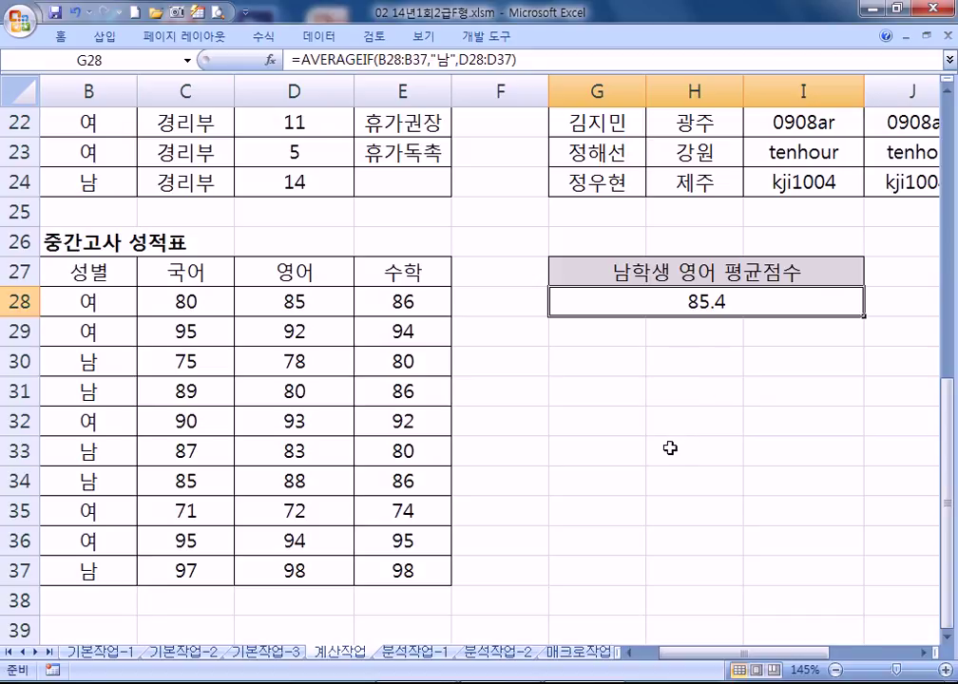
Wrap G28's AVERAGEIF in TRUNC to drop the decimals, giving =TRUNC(AVERAGEIF(B28:B37,"남",D28:D37)).
double_click(703, 306)
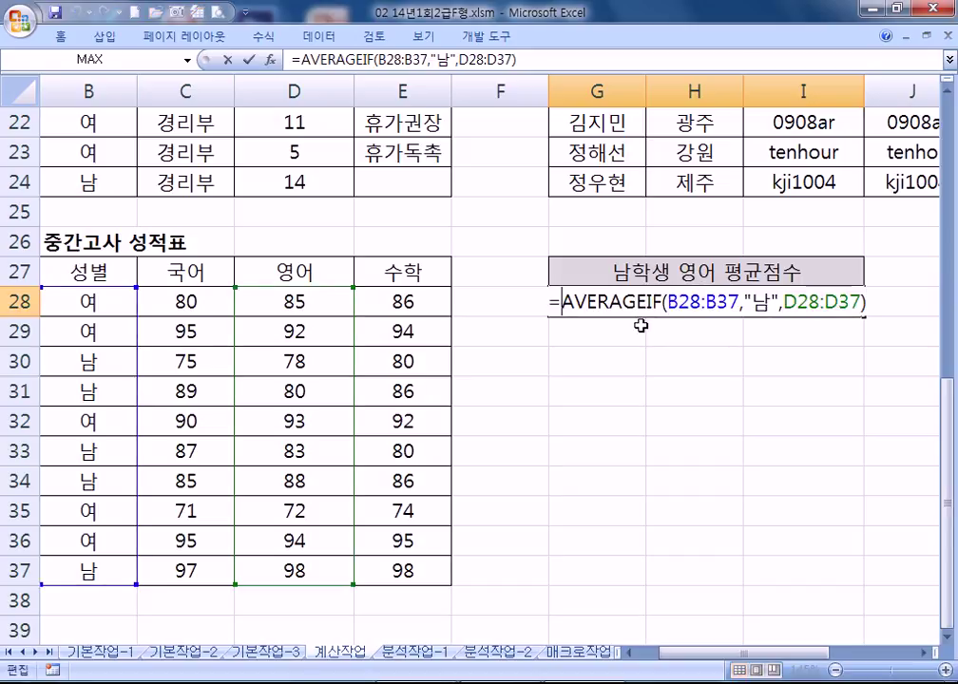
type("셔")
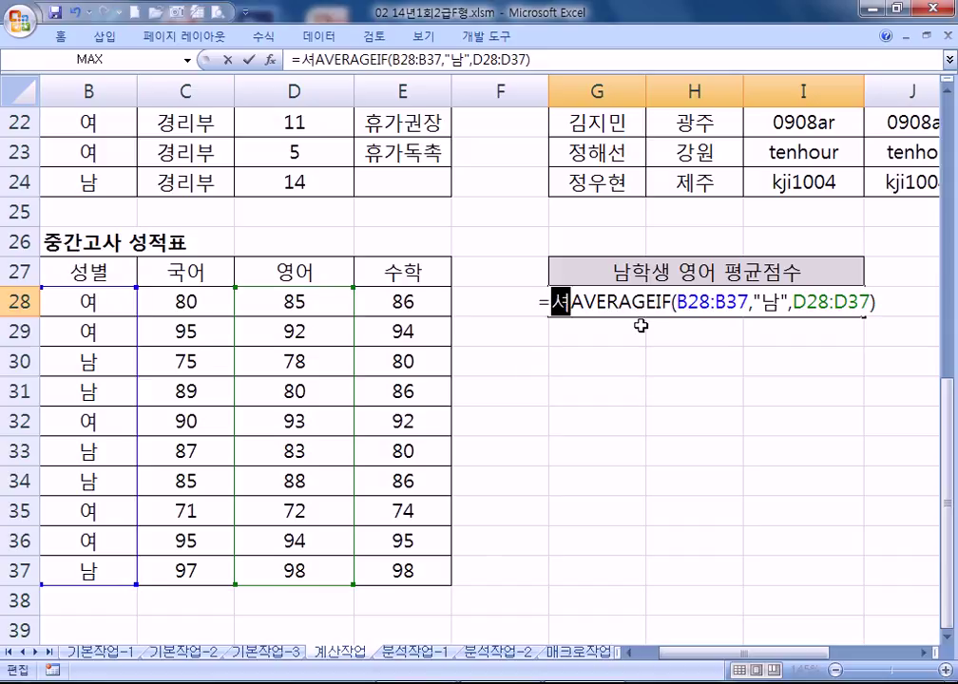
key("BackSpace")
key("BackSpace")
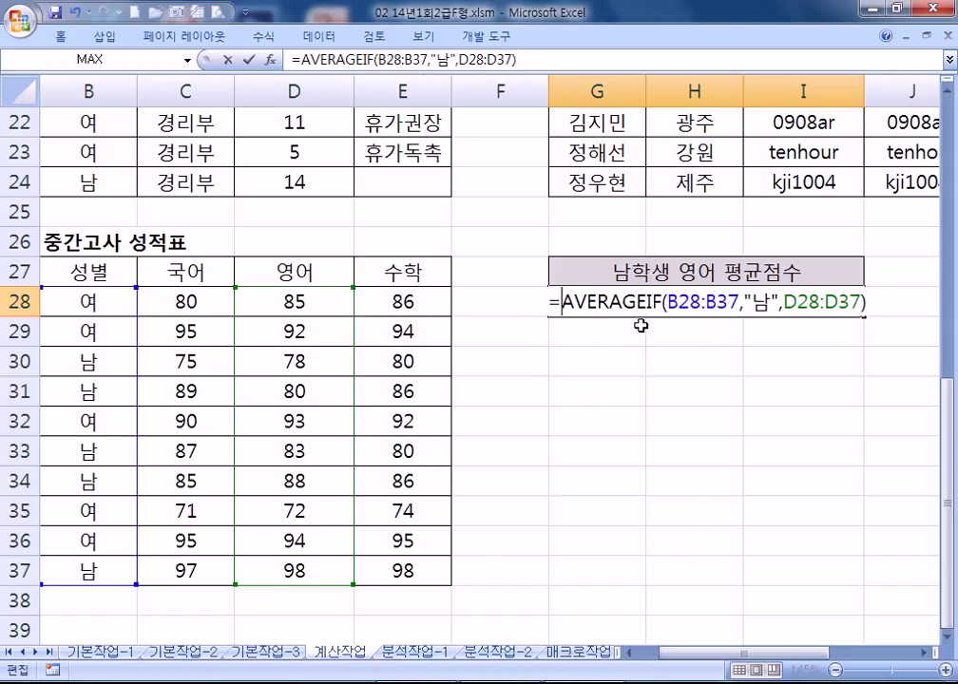
key("Hangul")
type("TRUNC(")
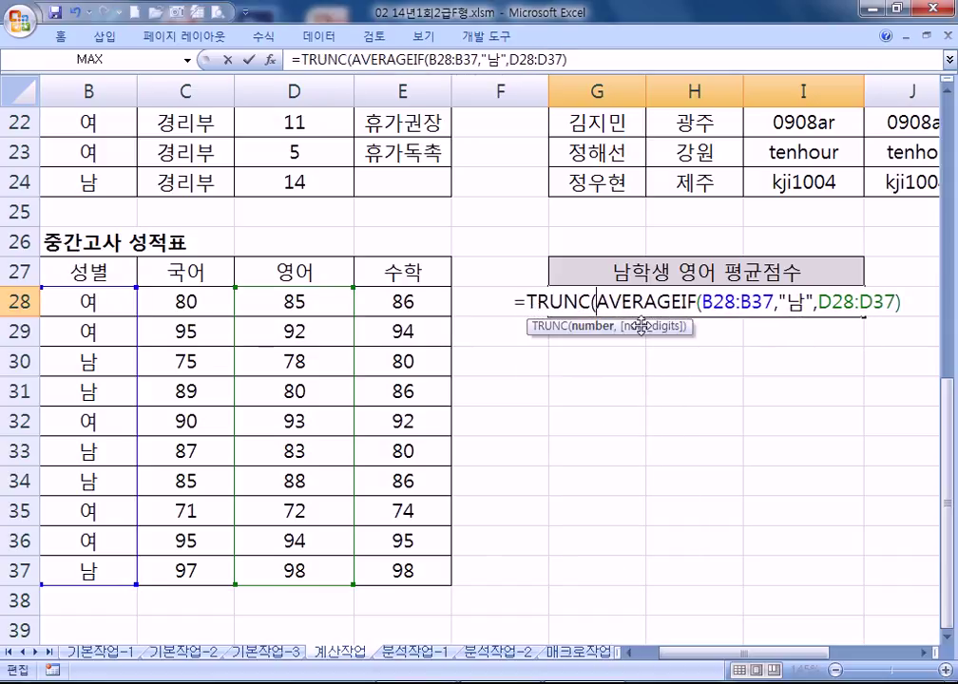
key("Return")
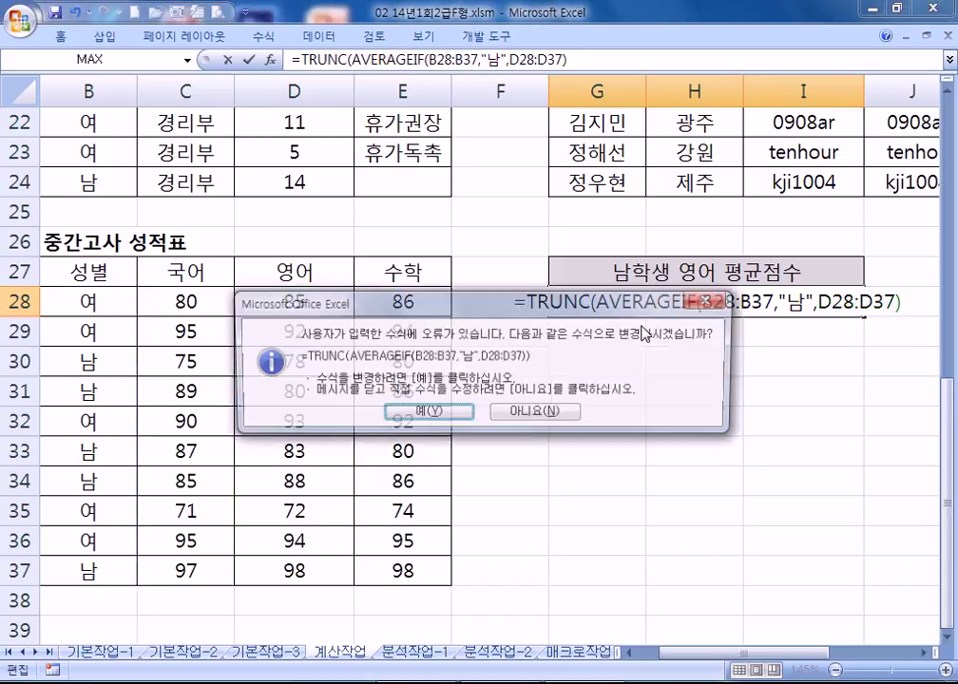
key("Return")
key("Up")
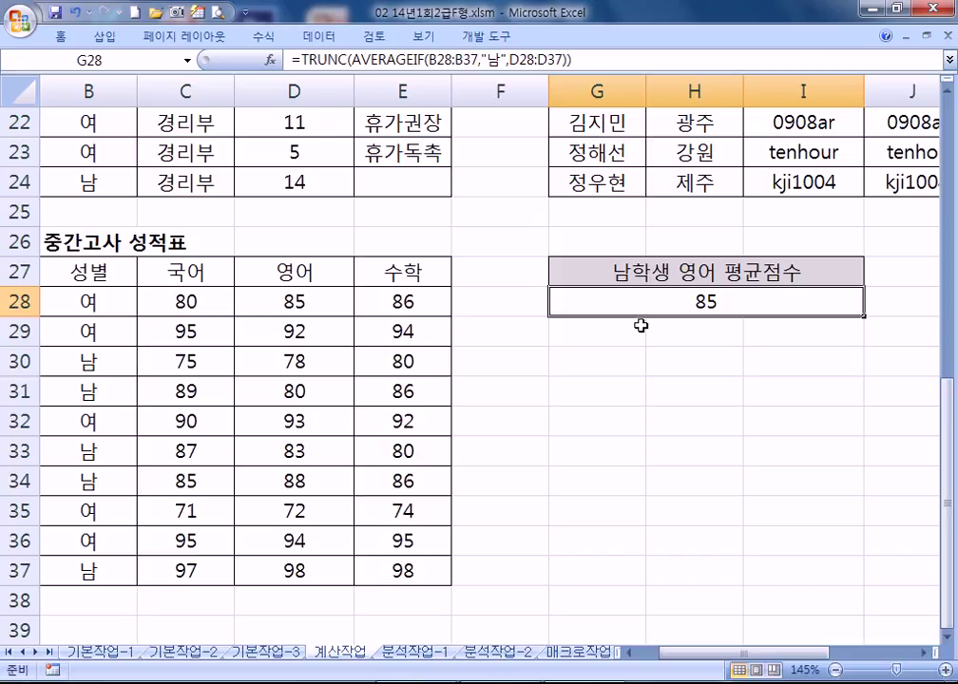
Append &"점" to the TRUNC formula in G28 so the average carries the unit 점.
double_click(711, 306)
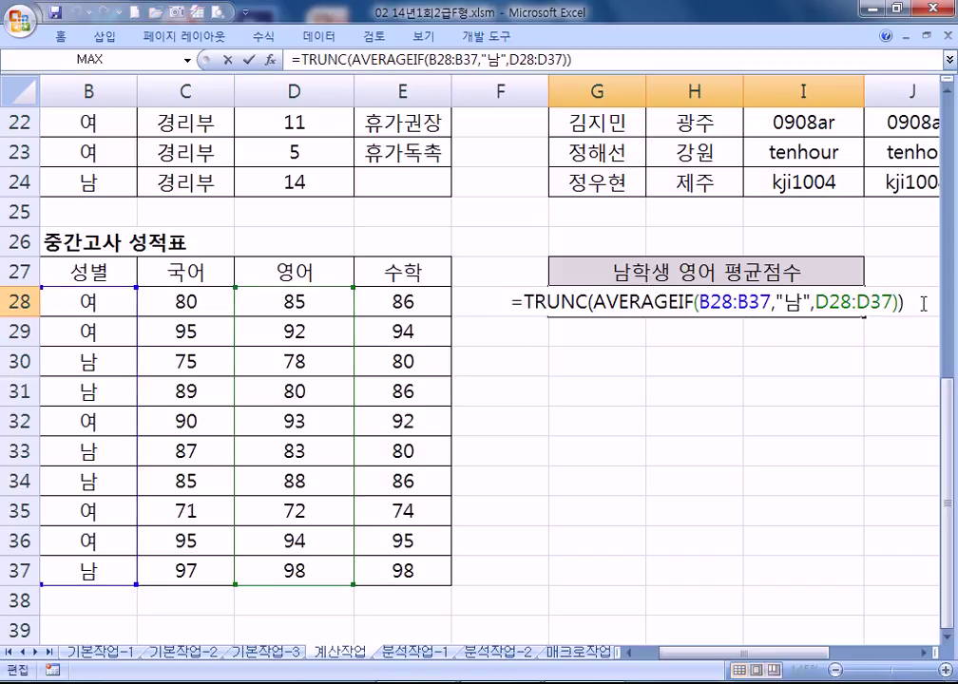
type("&\"점\"")
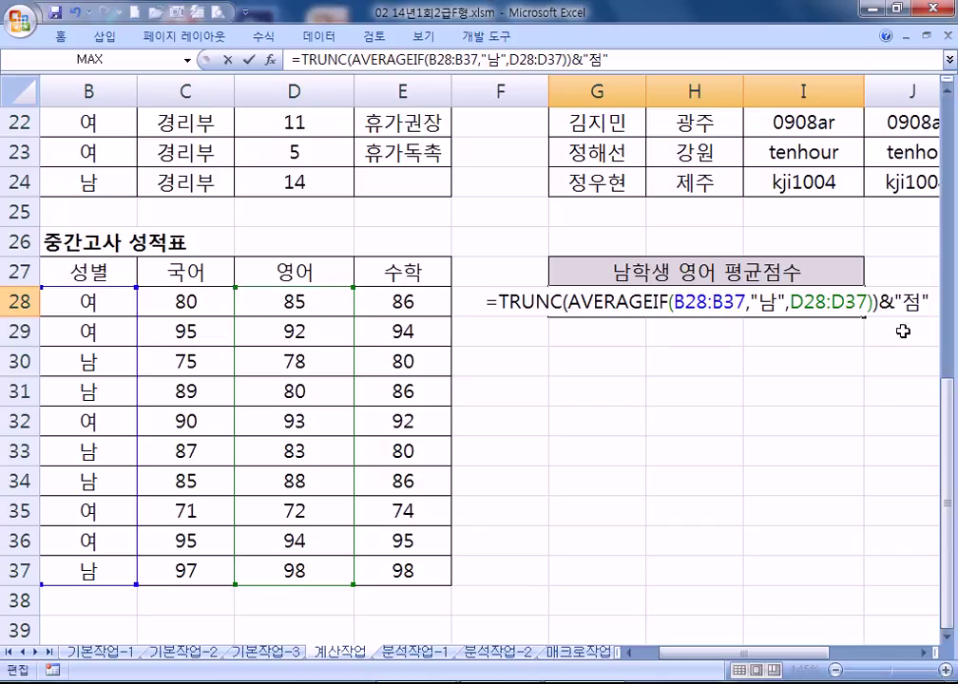
key("Return")
left_click(727, 302)
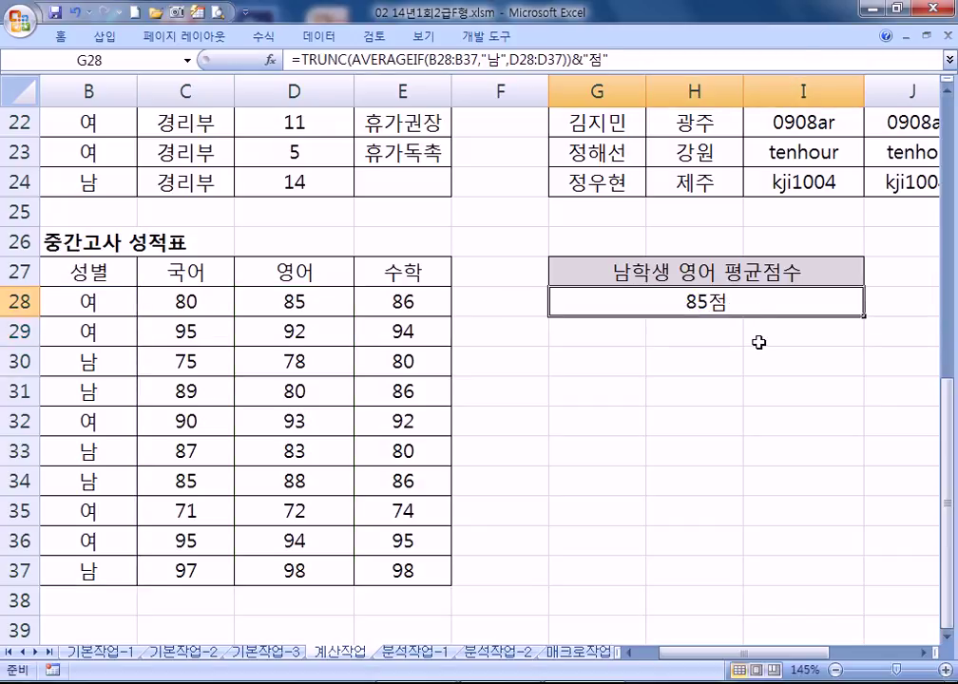
Examine the complete TRUNC and AVERAGEIF formula in G28, leaving it unedited.
double_click(570, 302)
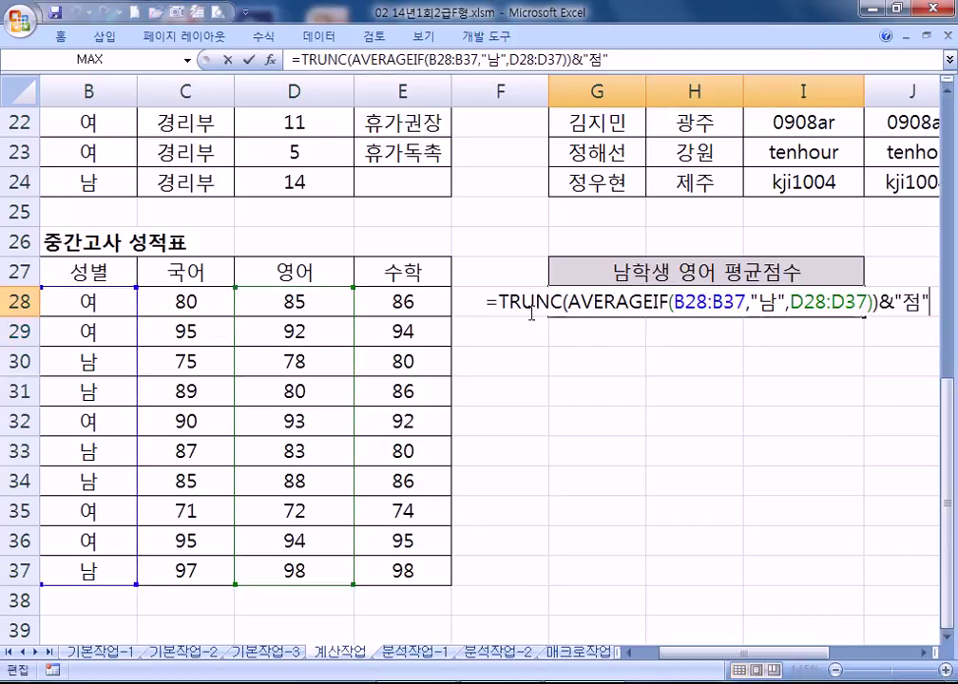
left_click_drag(487, 302, 929, 302)
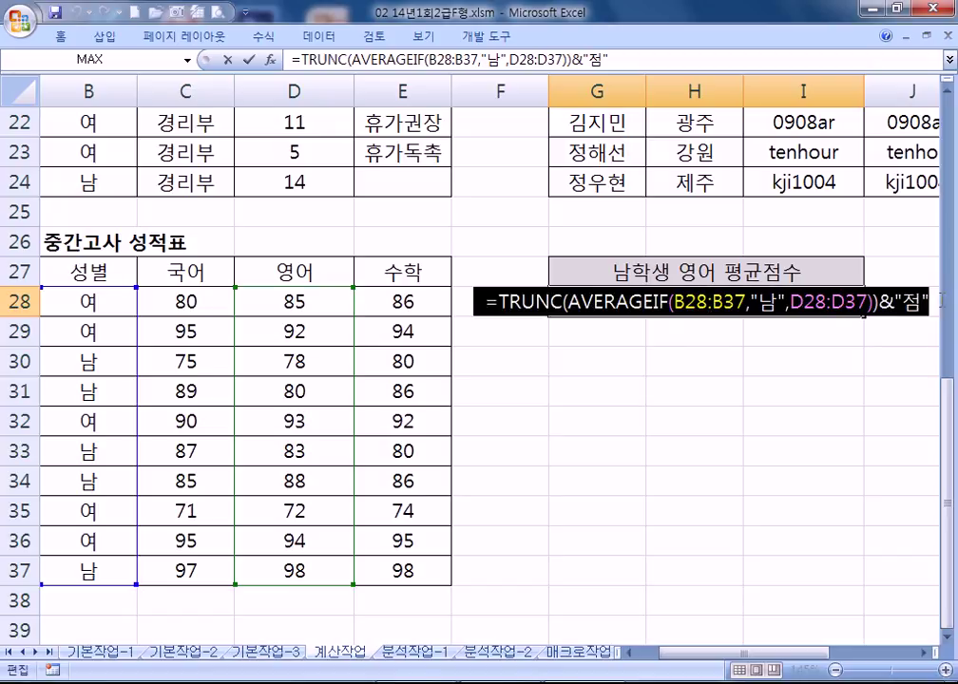
key("Escape")
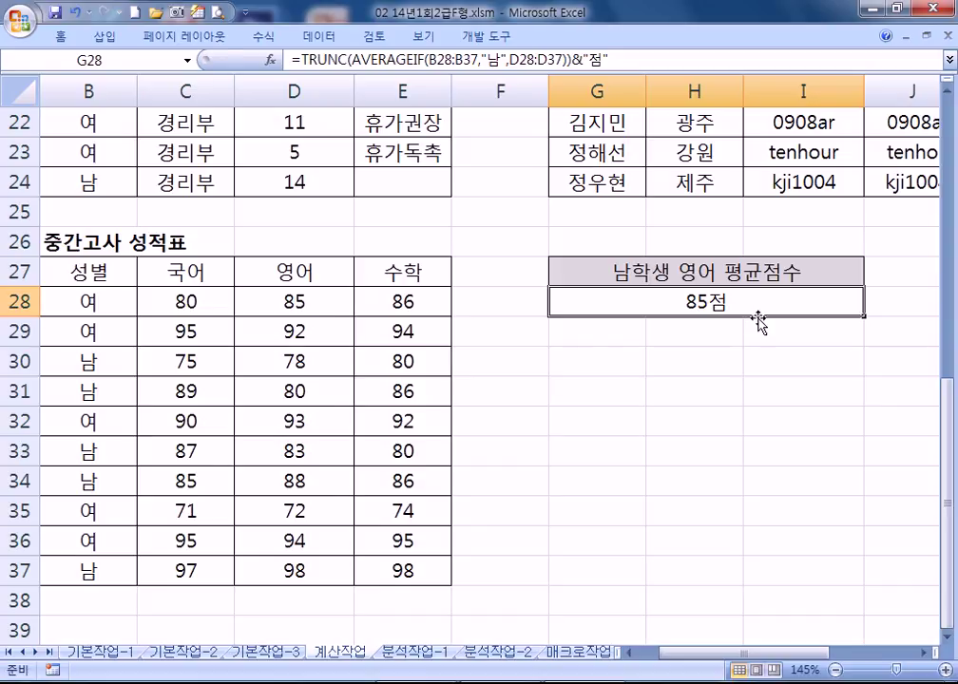
double_click(755, 313)
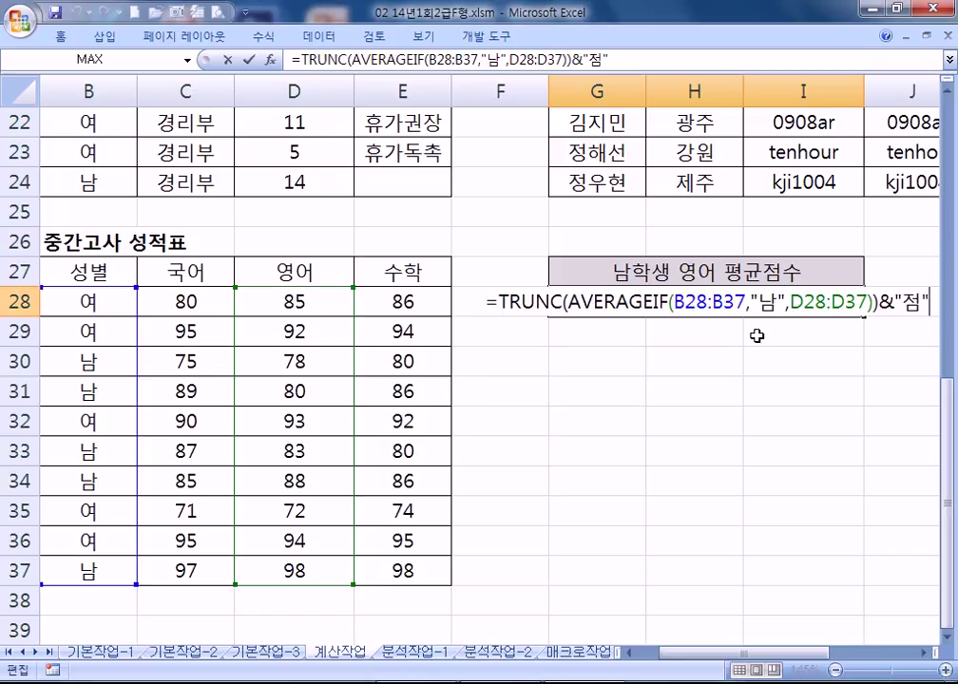
left_click(577, 515)
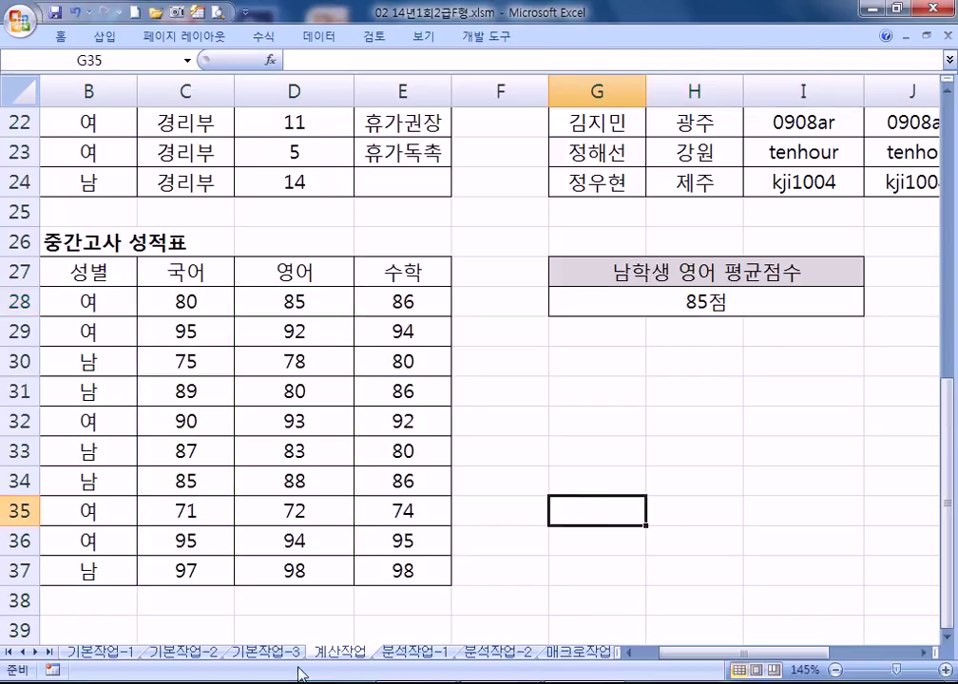
On the 분석작업-1 sheet, start a consolidation (통합) for G3:J8 with 평균 as the function.
left_click(404, 652)
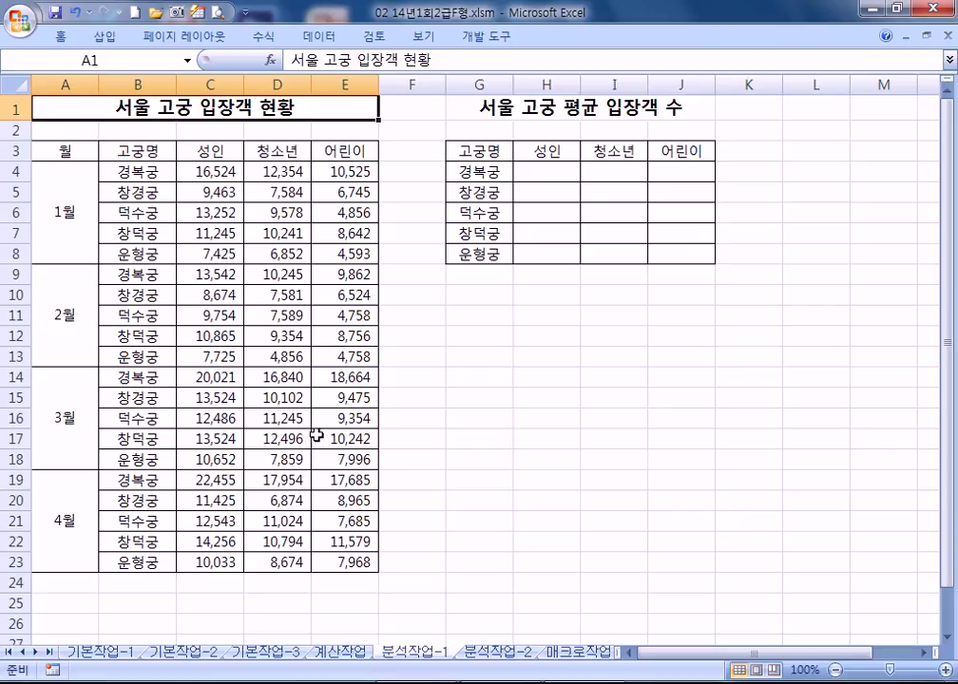
left_click_drag(480, 154, 687, 257)
double_click(316, 38)
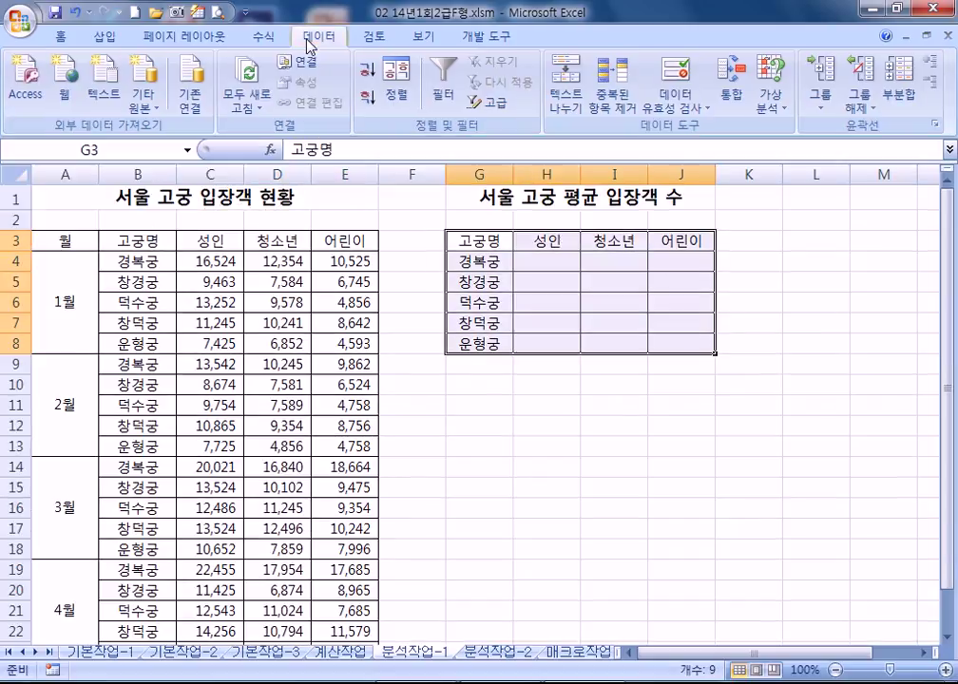
left_click(733, 96)
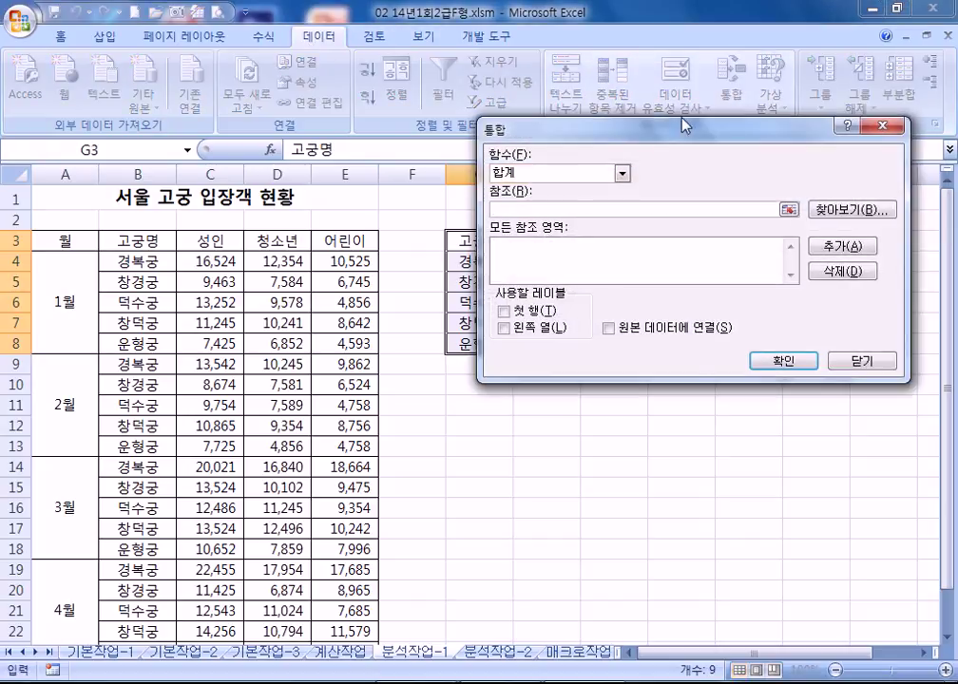
left_click(521, 172)
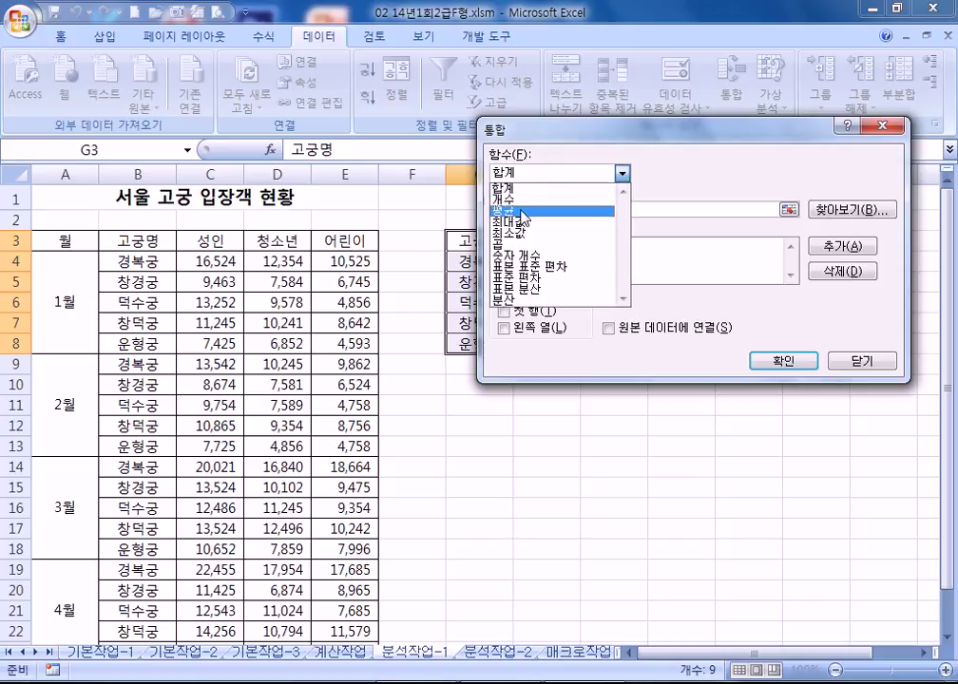
left_click(521, 209)
left_click_drag(542, 127, 592, 35)
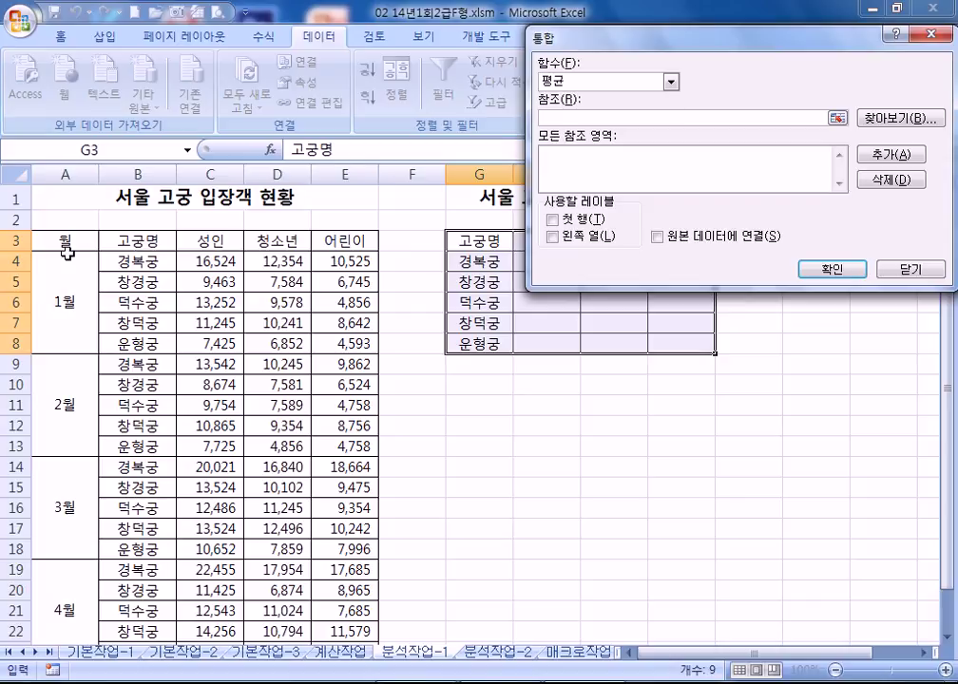
Add B3:E23 as the consolidation reference, use 첫 행 and 왼쪽 열 as labels, and run the consolidation.
left_click_drag(144, 240, 331, 602)
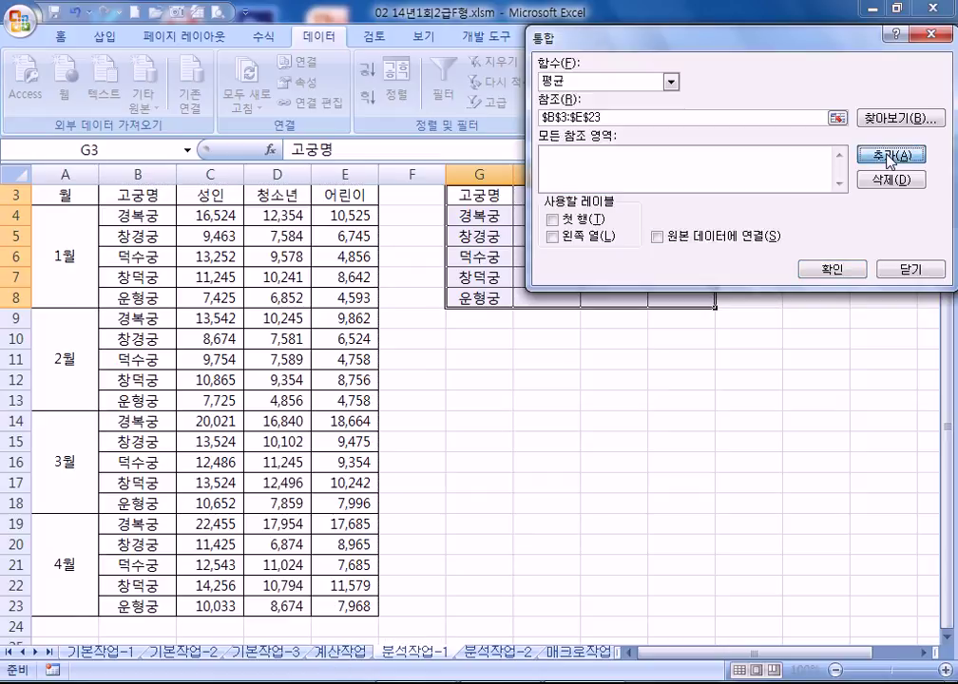
left_click(890, 158)
left_click(552, 219)
left_click(553, 238)
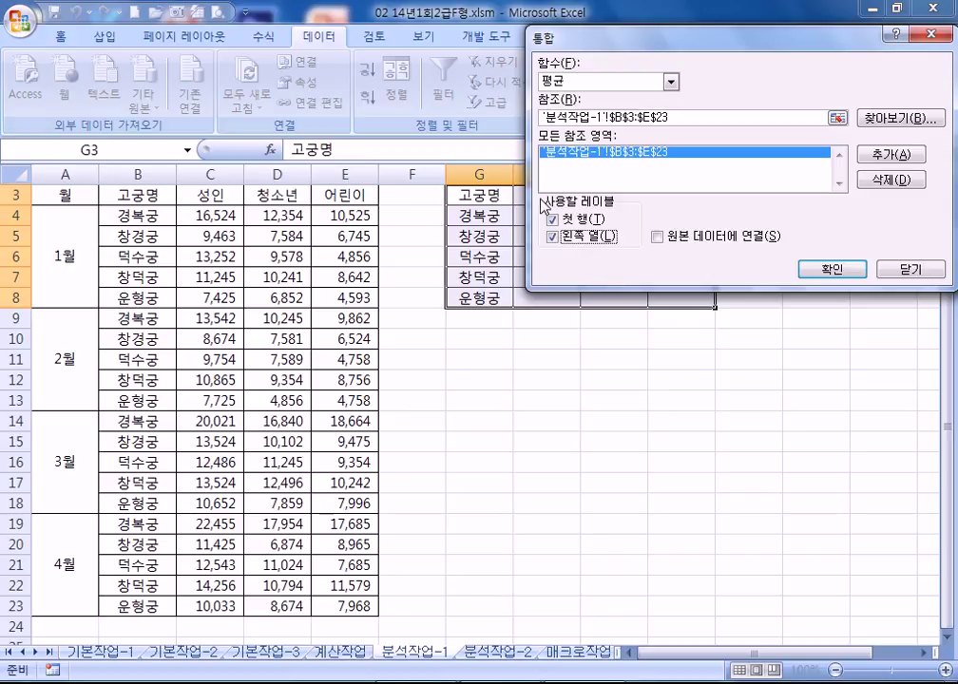
left_click(833, 269)
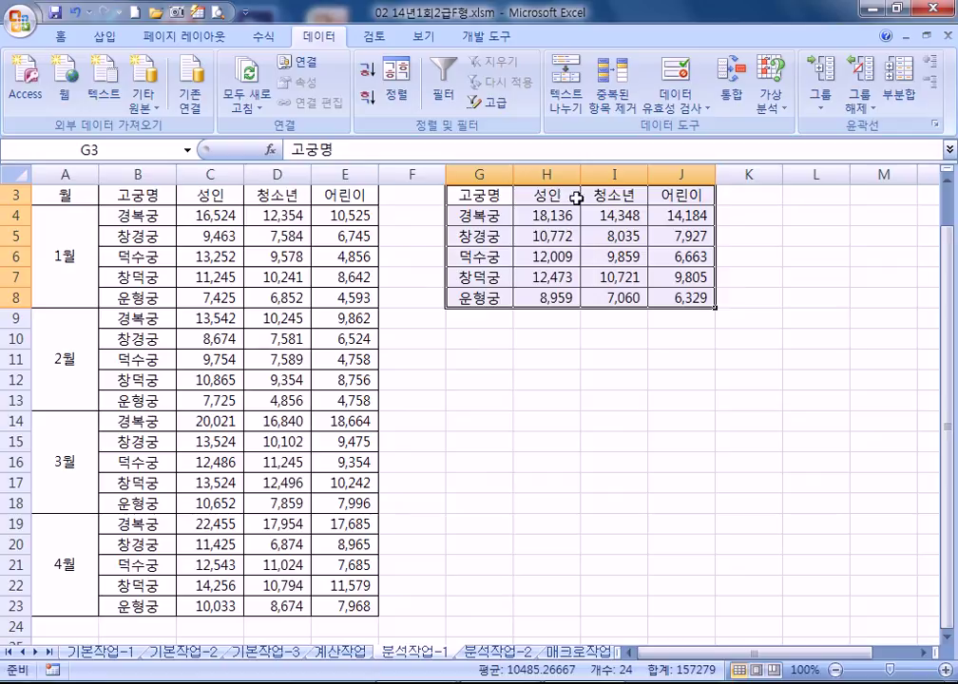
Undo the consolidation in G3:J8 and delete the B3:E23 reference from the consolidation settings.
key("ctrl+z")
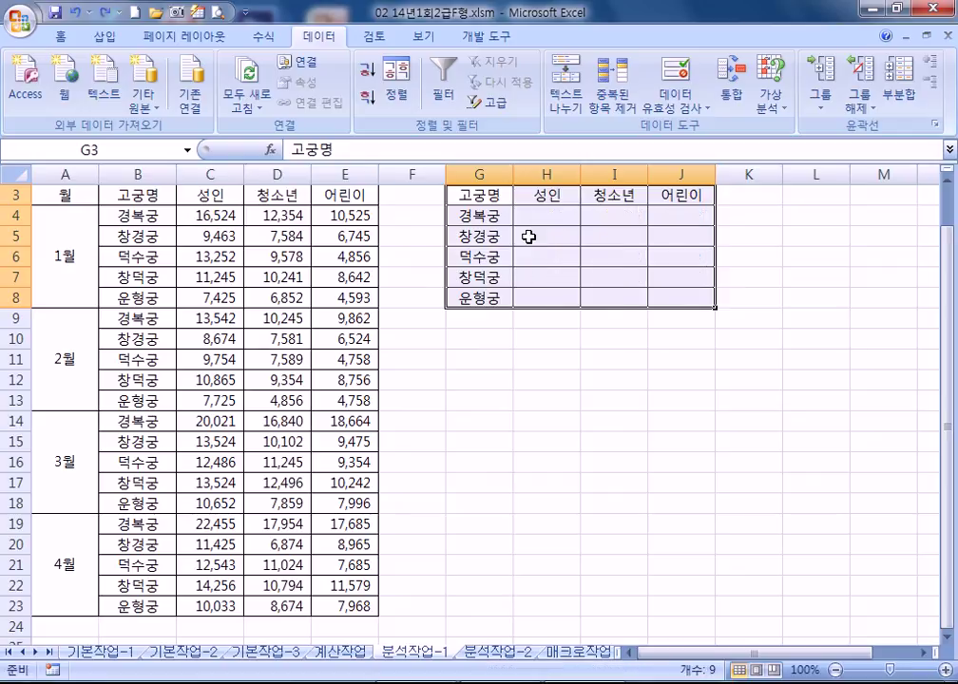
left_click(729, 93)
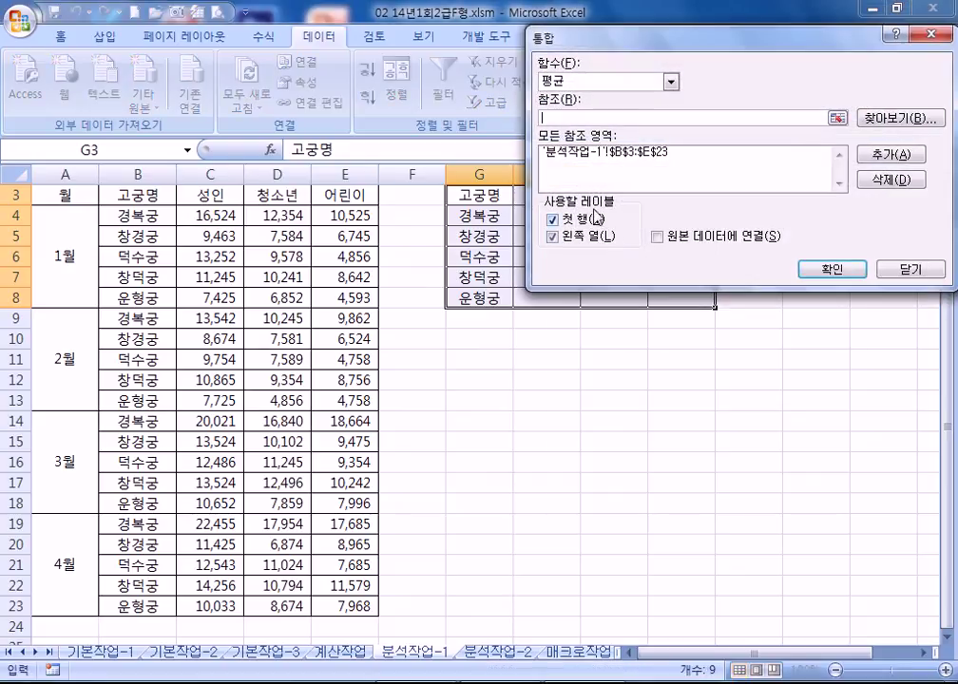
left_click(584, 155)
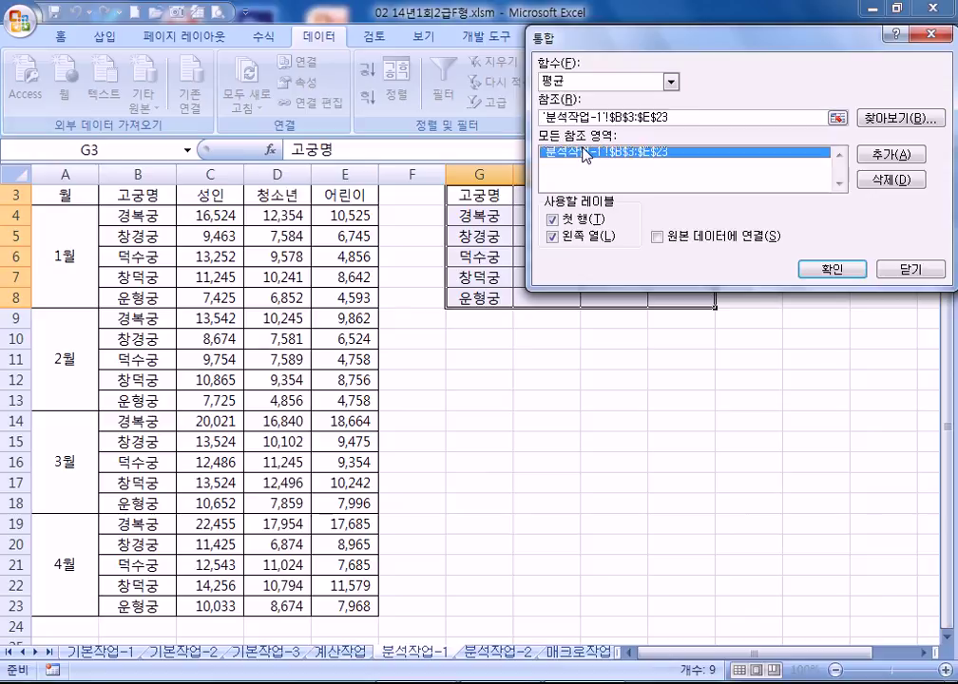
left_click(892, 179)
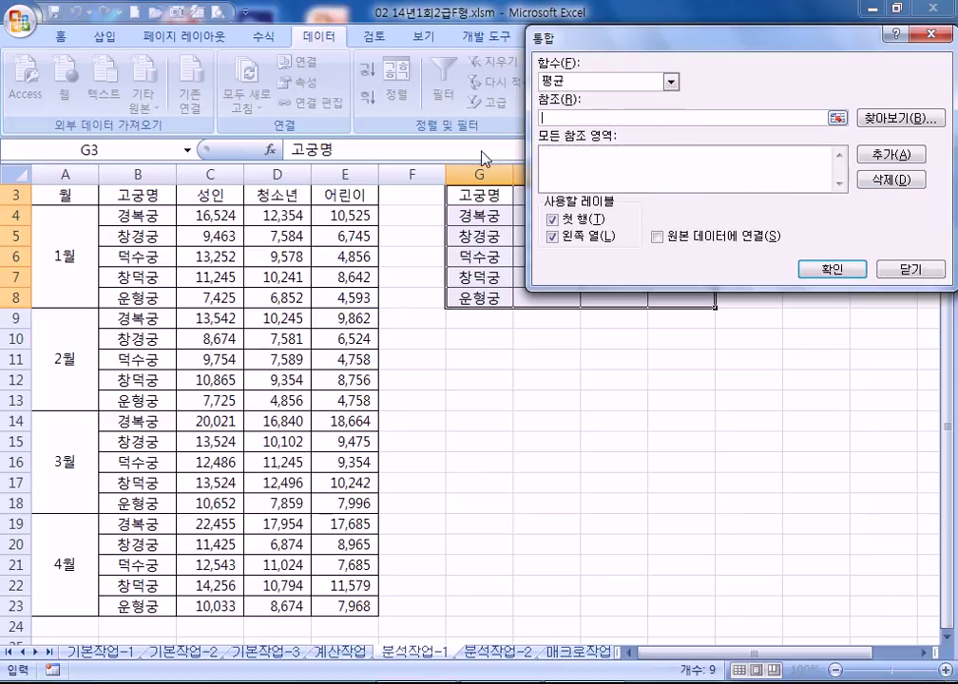
Try to consolidate A3:E23 into G3:J8 by 평균 with only the 첫 행 label option enabled.
left_click_drag(64, 194, 338, 570)
scroll(237, 456, "up", 2)
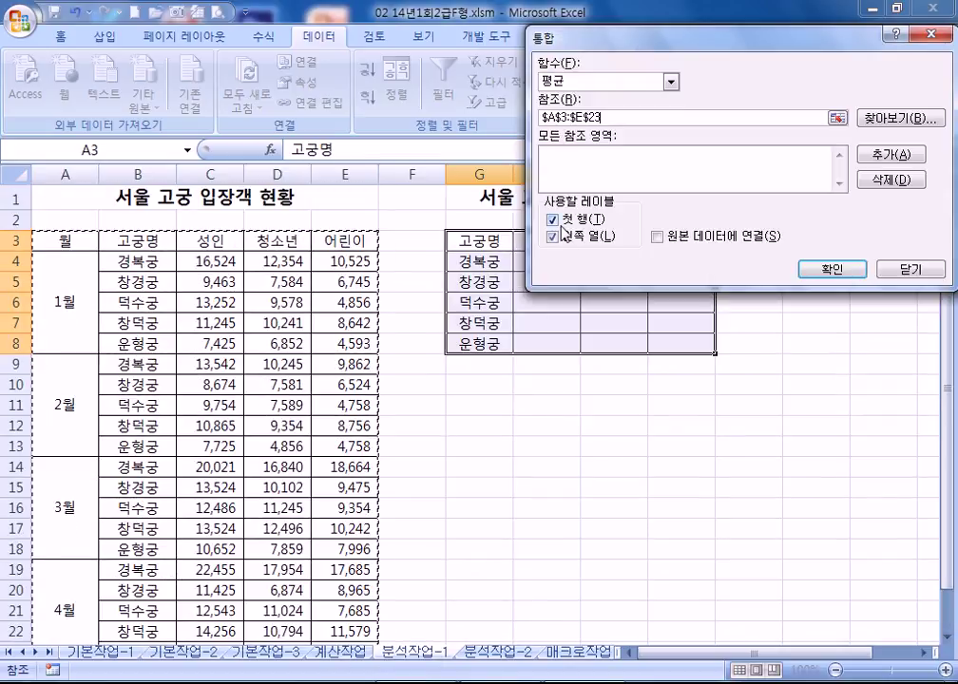
left_click_drag(623, 44, 677, 17)
left_click(605, 209)
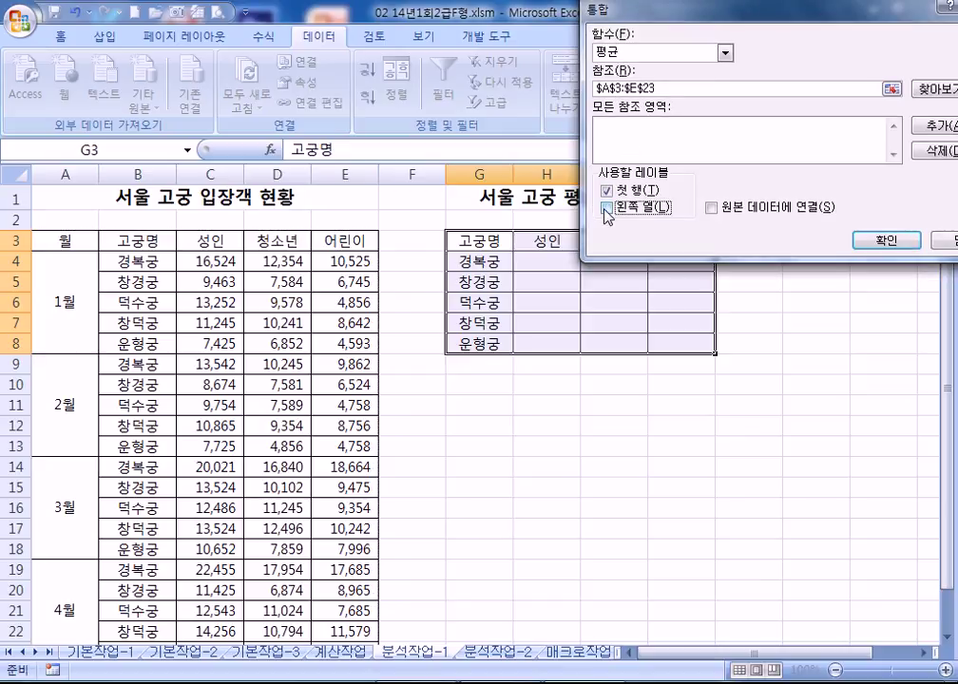
left_click(883, 240)
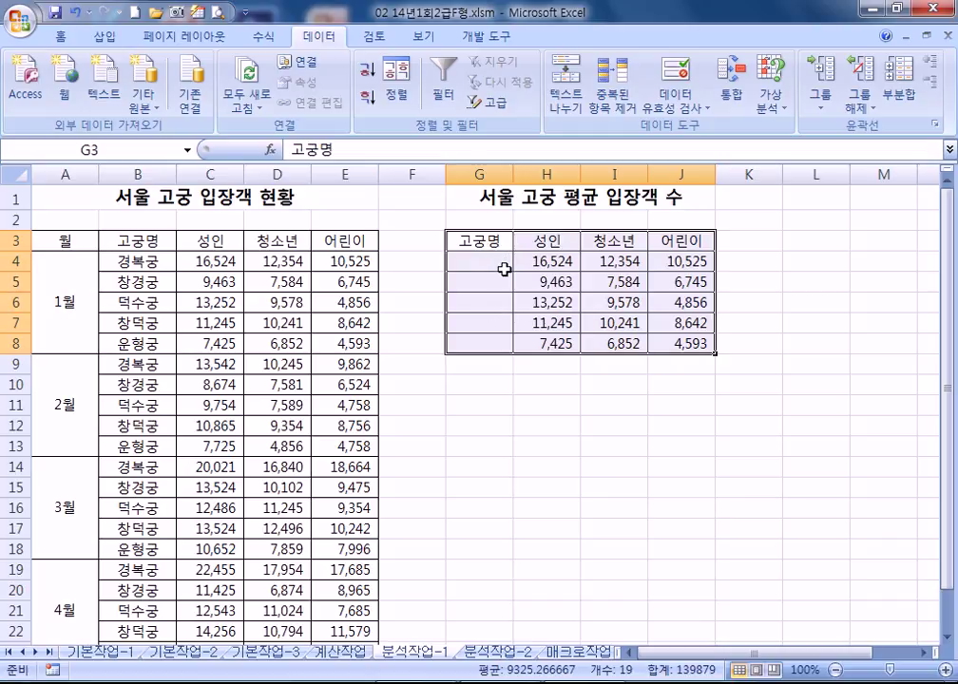
Undo the last consolidation and delete the A3:E23 reference from the consolidation settings.
key("alt")
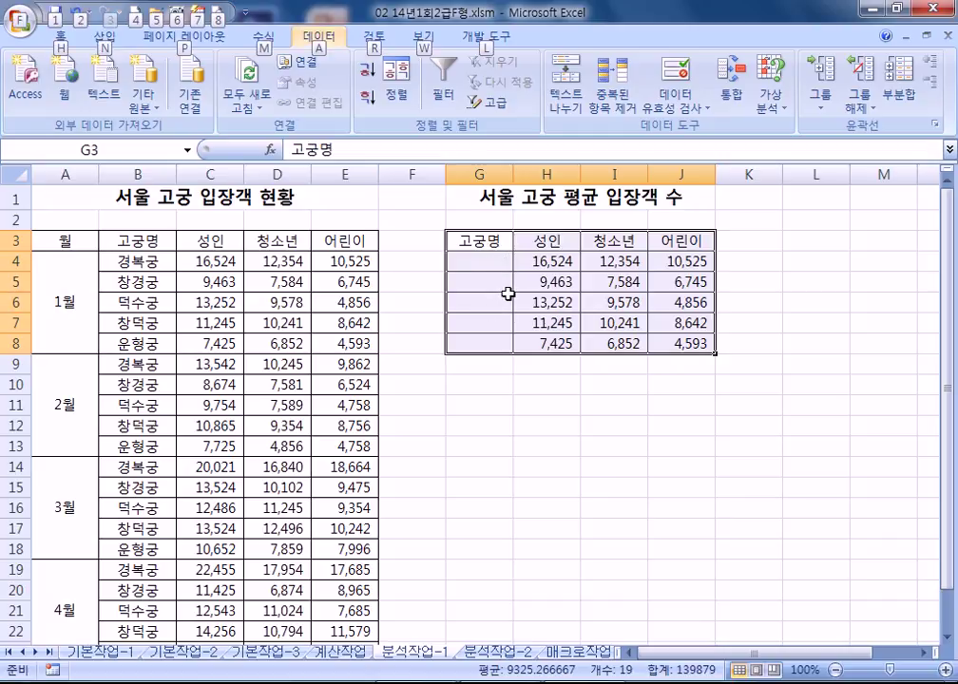
key("Escape")
left_click(498, 386)
key("ctrl+z")
left_click(732, 93)
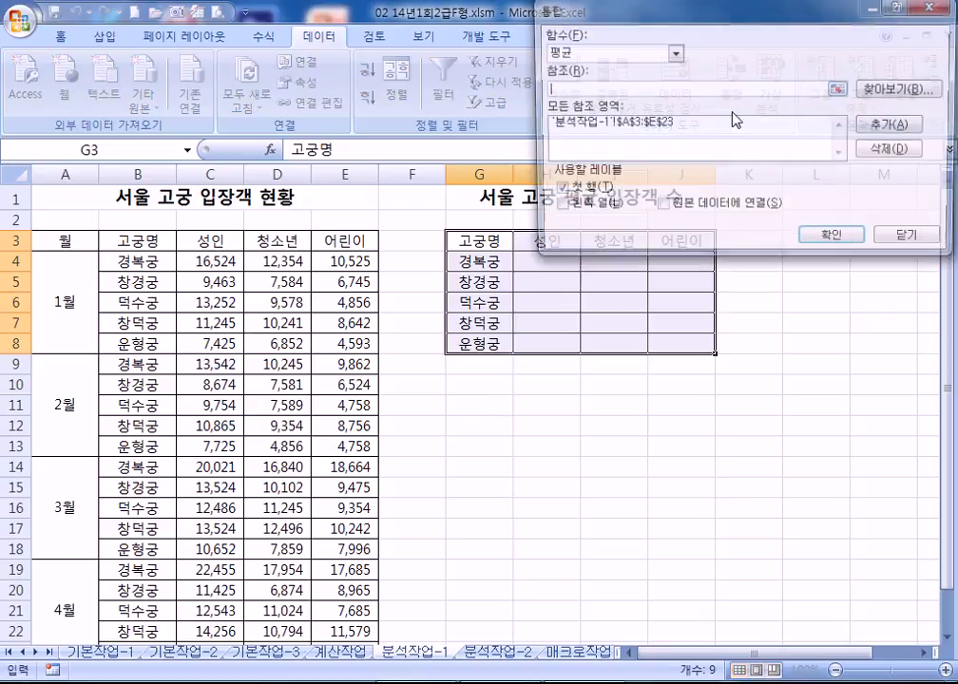
left_click(635, 125)
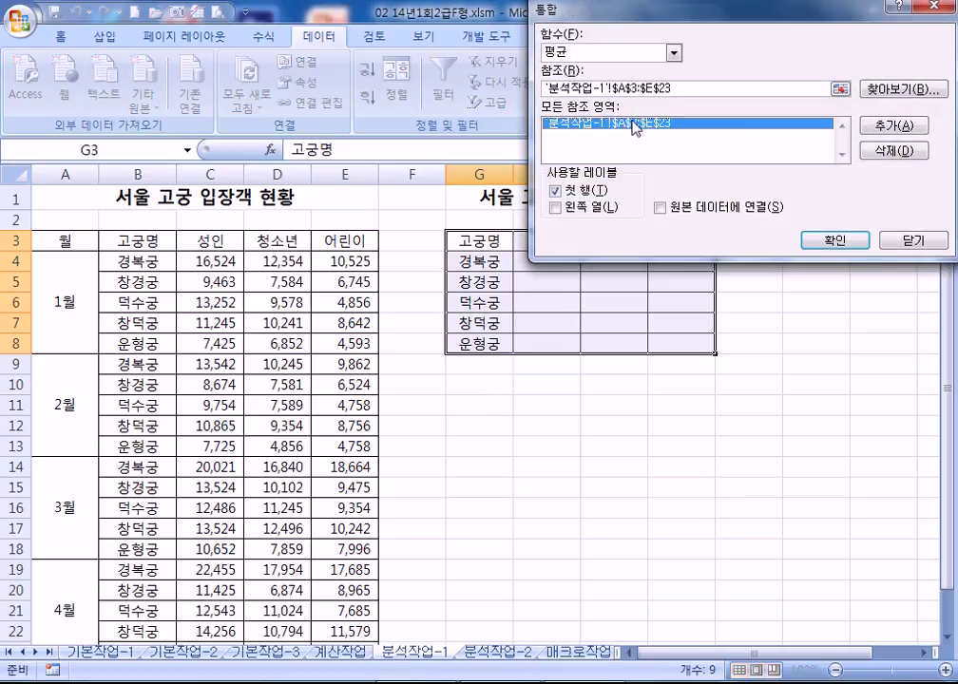
left_click(893, 151)
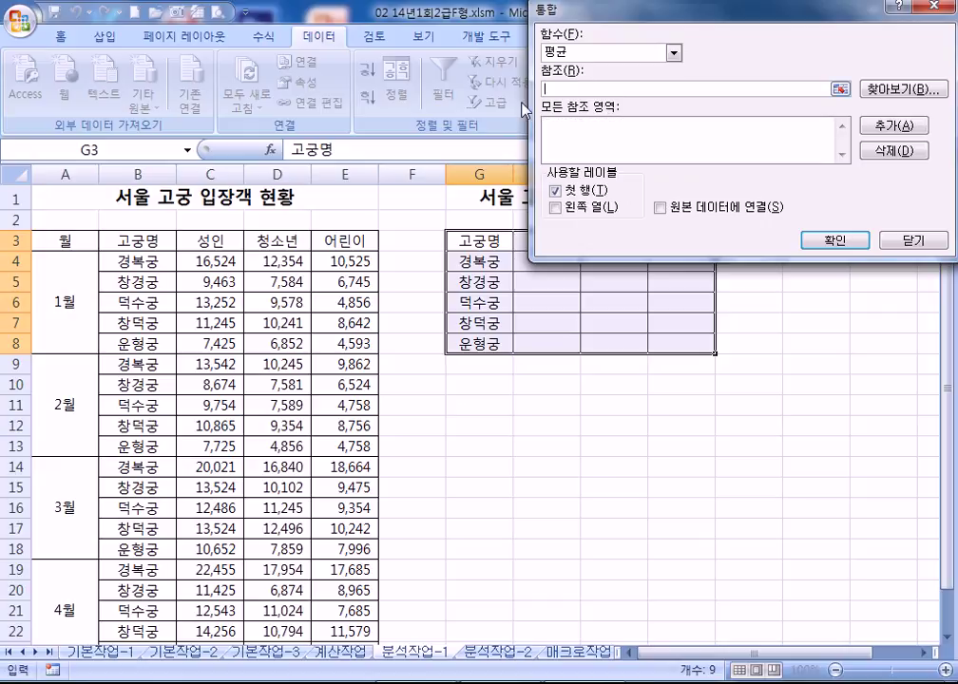
Add the range B3:E23, starting at the 고궁명 column, to the consolidation's references.
left_click_drag(167, 226, 333, 611)
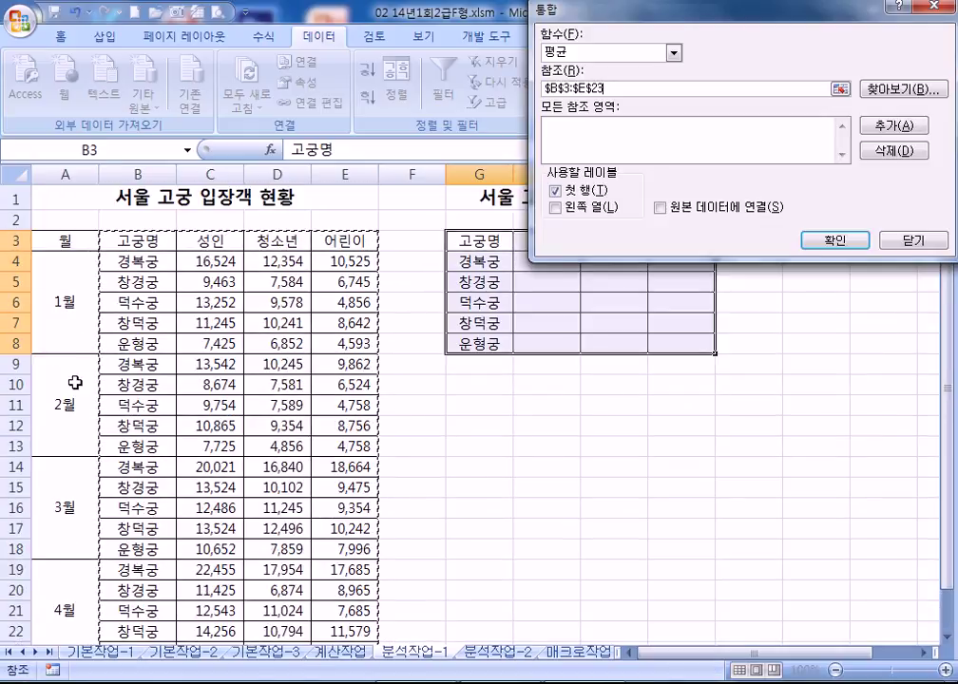
left_click(893, 125)
left_click_drag(634, 11, 737, 11)
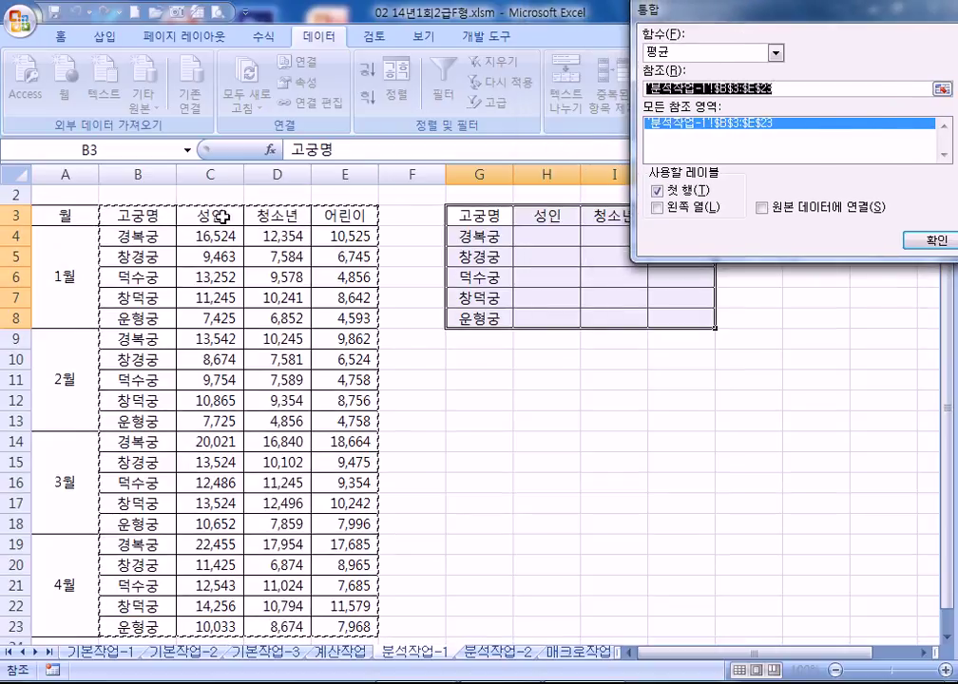
Consolidate B3:E23 into G3:J8 by 평균 with both the 첫 행 and 왼쪽 열 labels enabled.
left_click(664, 210)
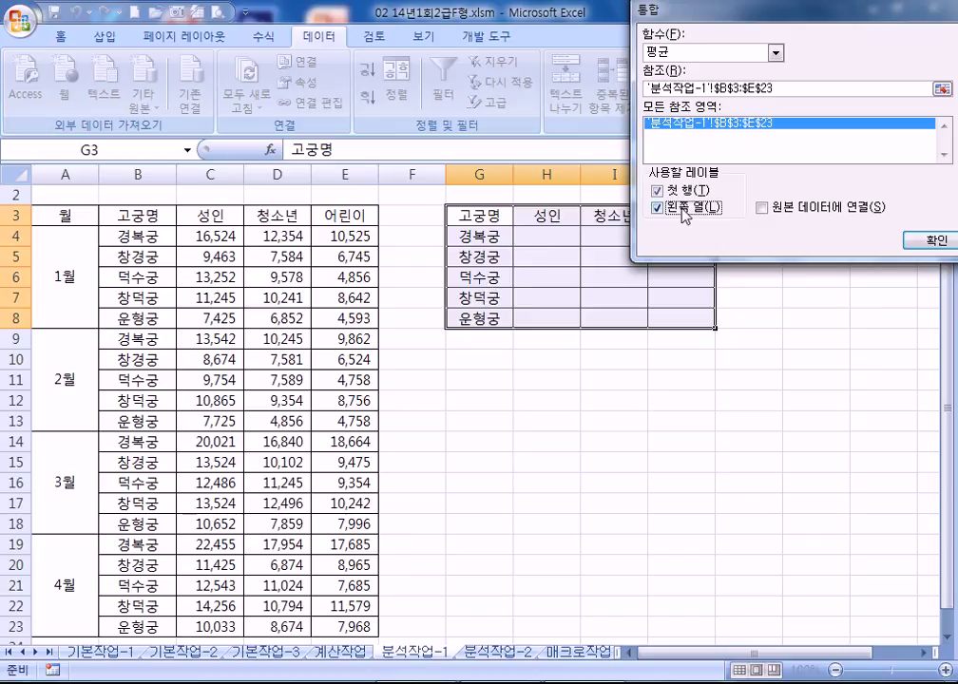
left_click(924, 244)
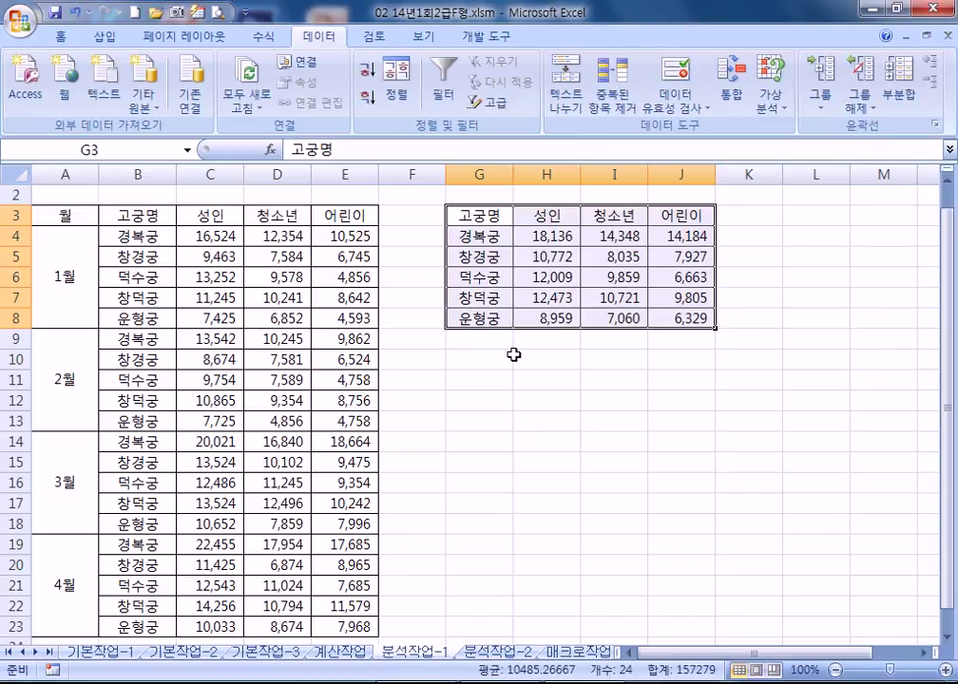
left_click(510, 359)
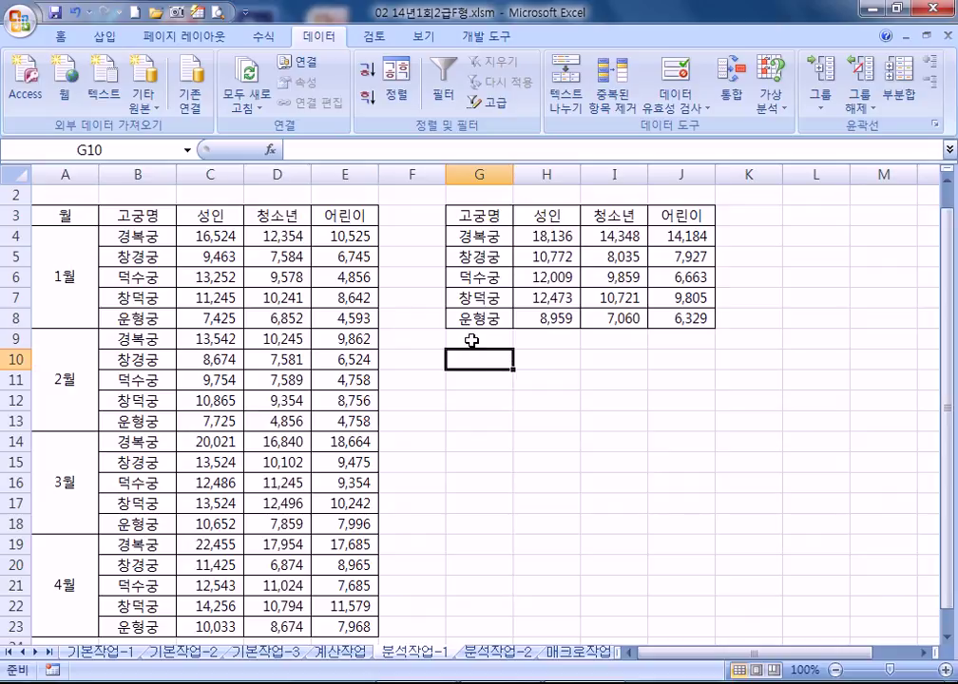
On sheet 분석작업-2, fill the 판매가 cell B6, 판매량 cell B7 and 순이익총액 cell E7 with yellow.
left_click(490, 655)
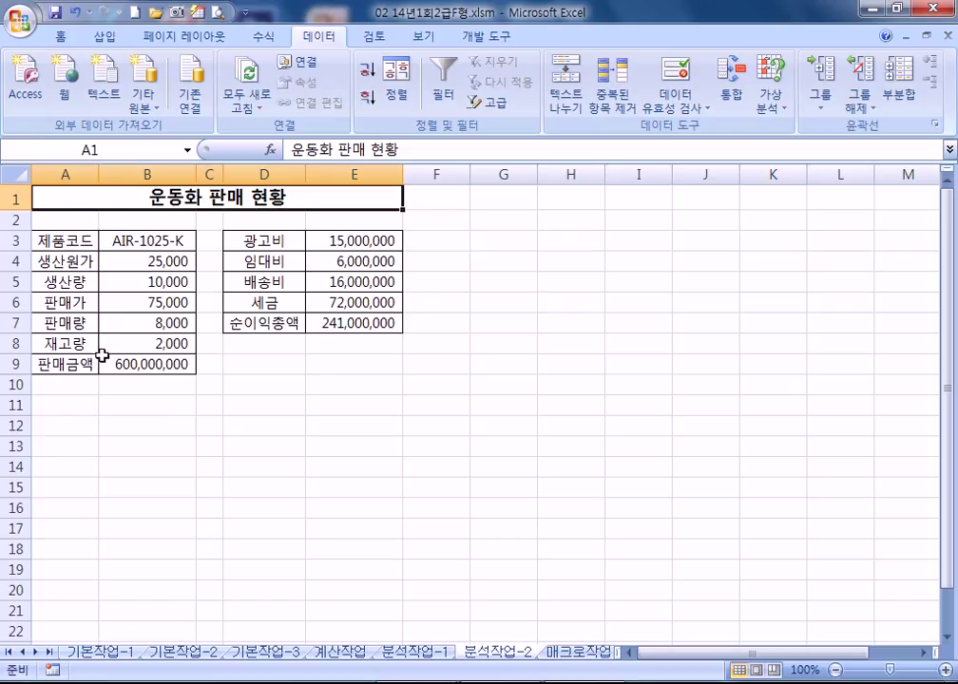
left_click(138, 302)
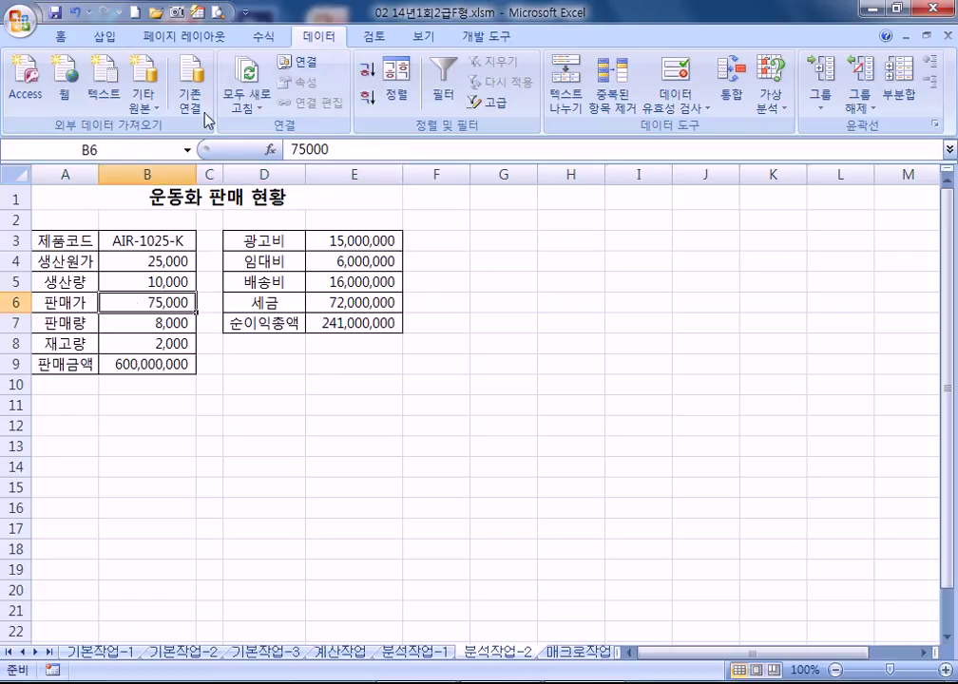
left_click(60, 36)
left_click(212, 98)
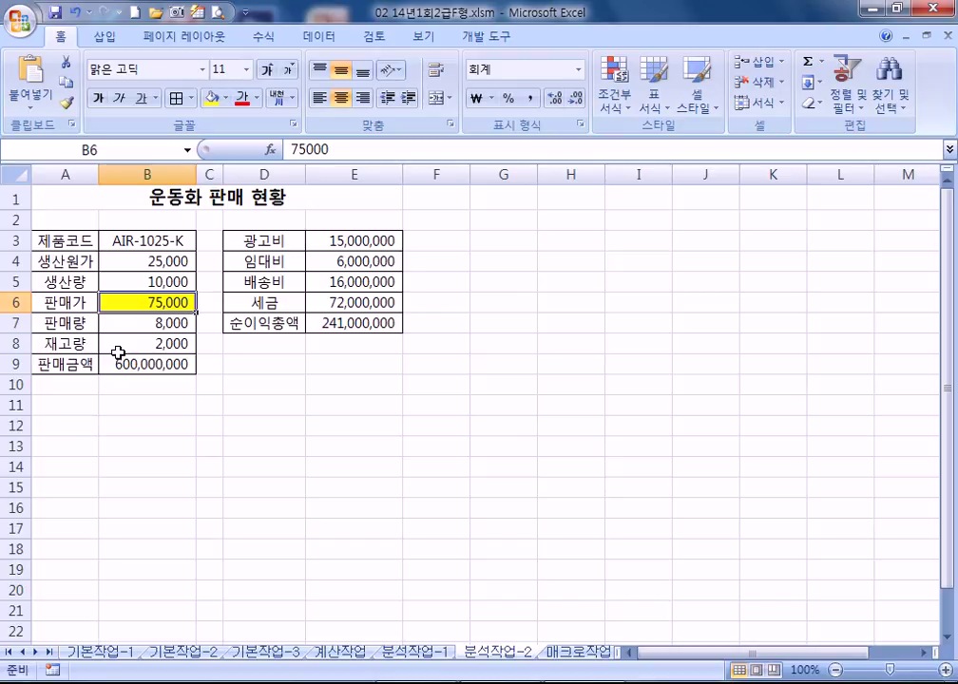
left_click(143, 324)
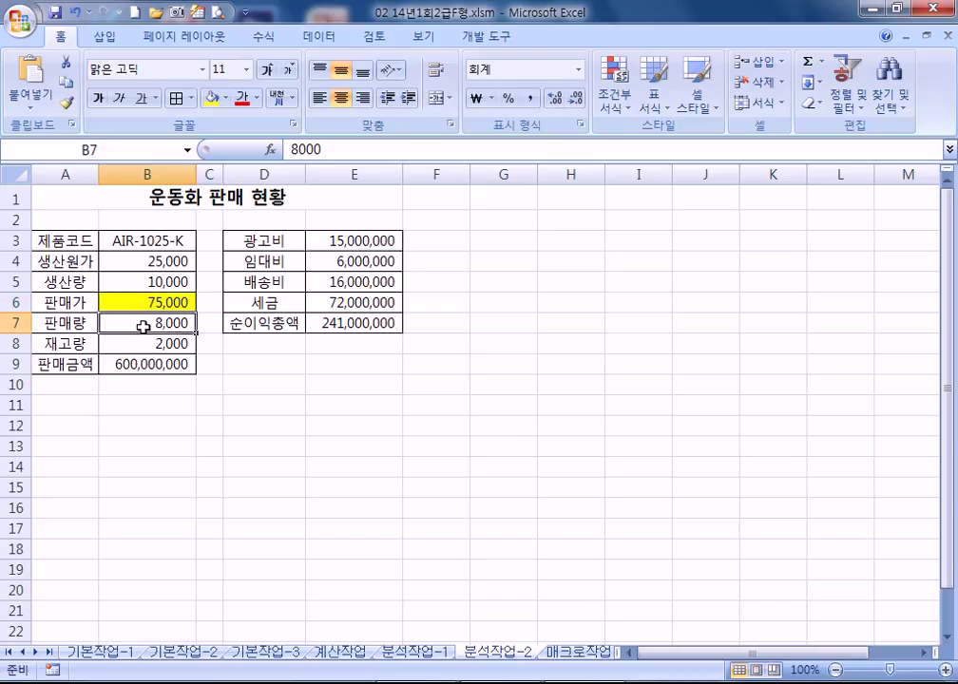
left_click(213, 98)
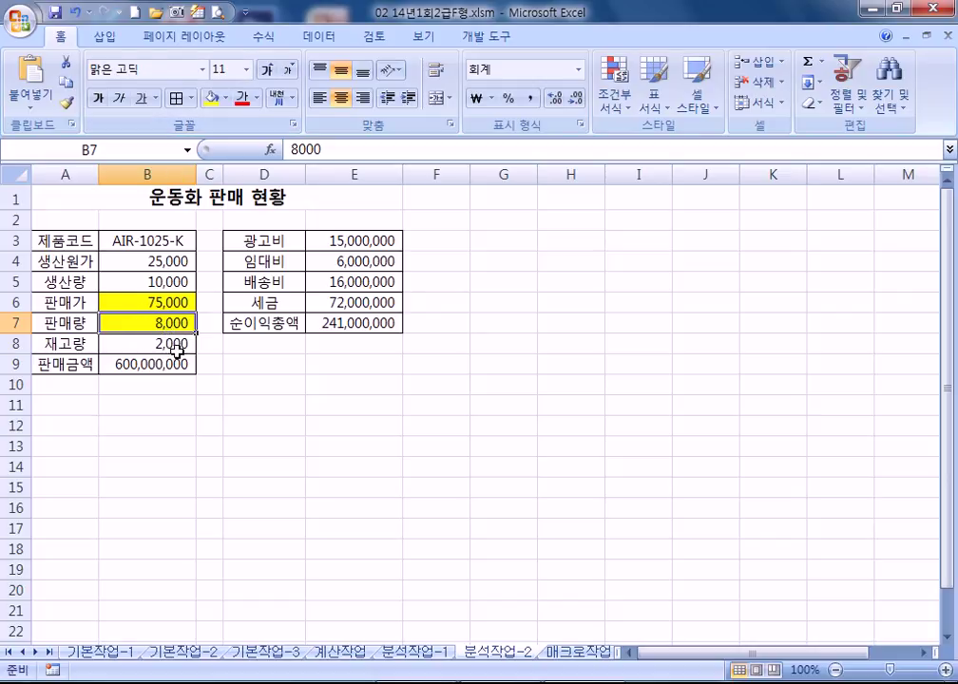
left_click(352, 324)
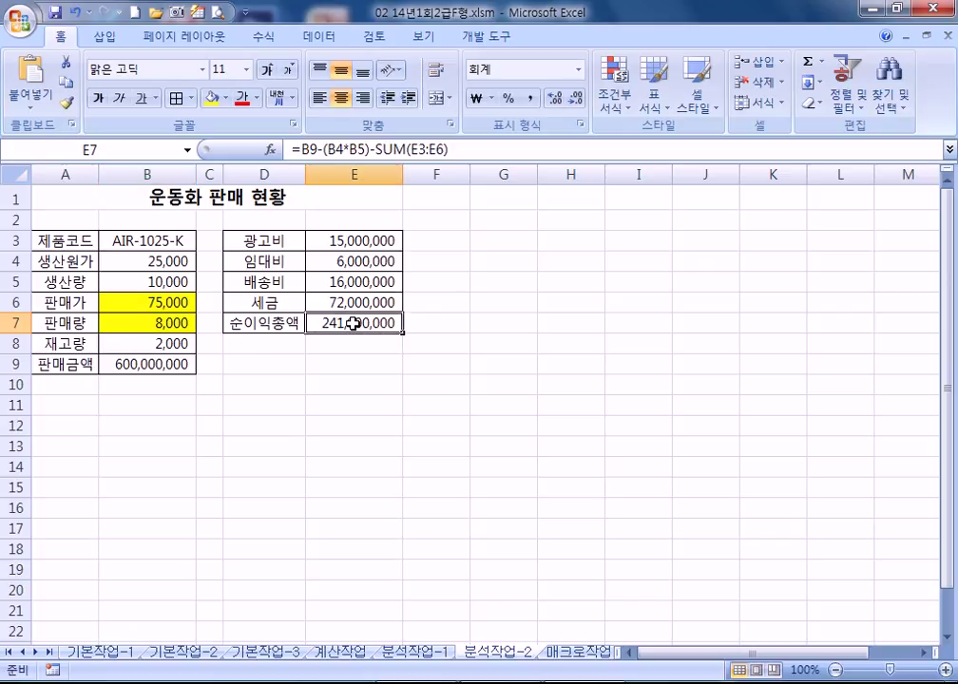
left_click(213, 97)
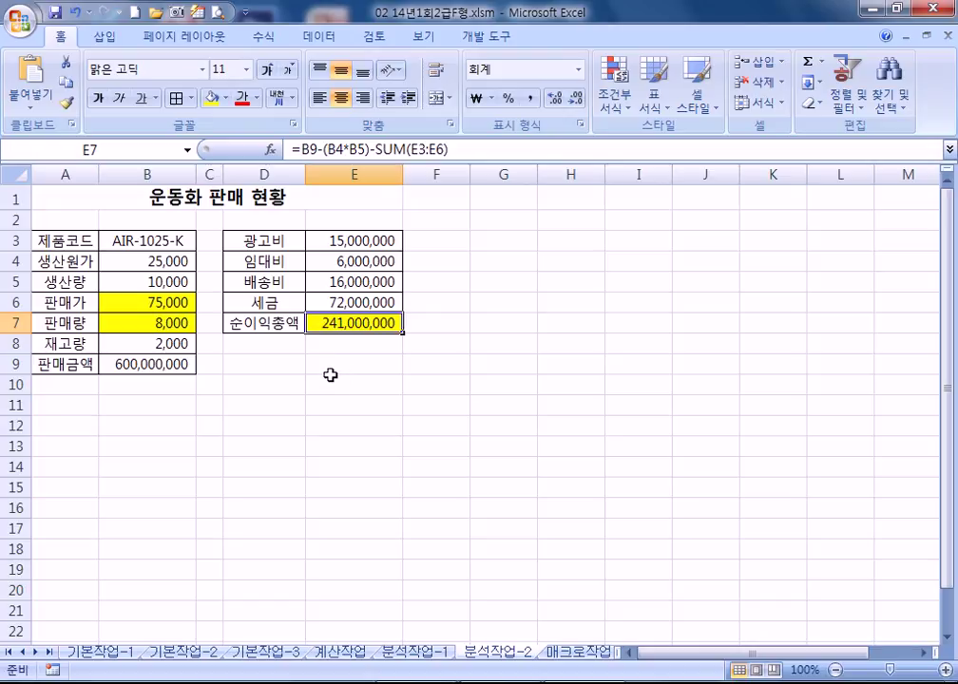
Define the cell names 판매가 for B6 and 판매량 for B7.
left_click_drag(160, 303, 163, 323)
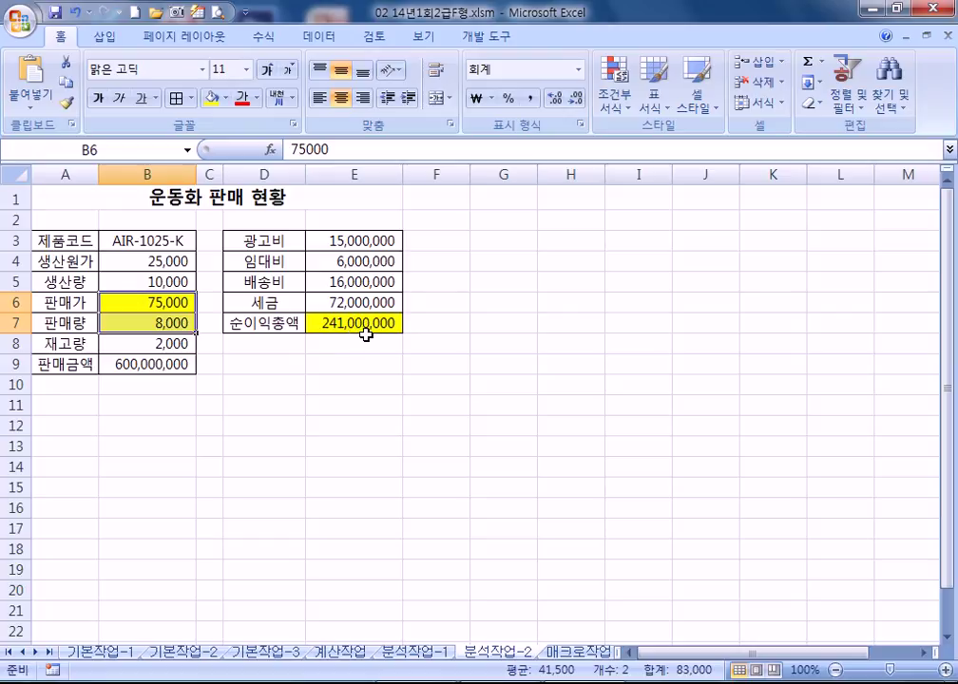
left_click(128, 303)
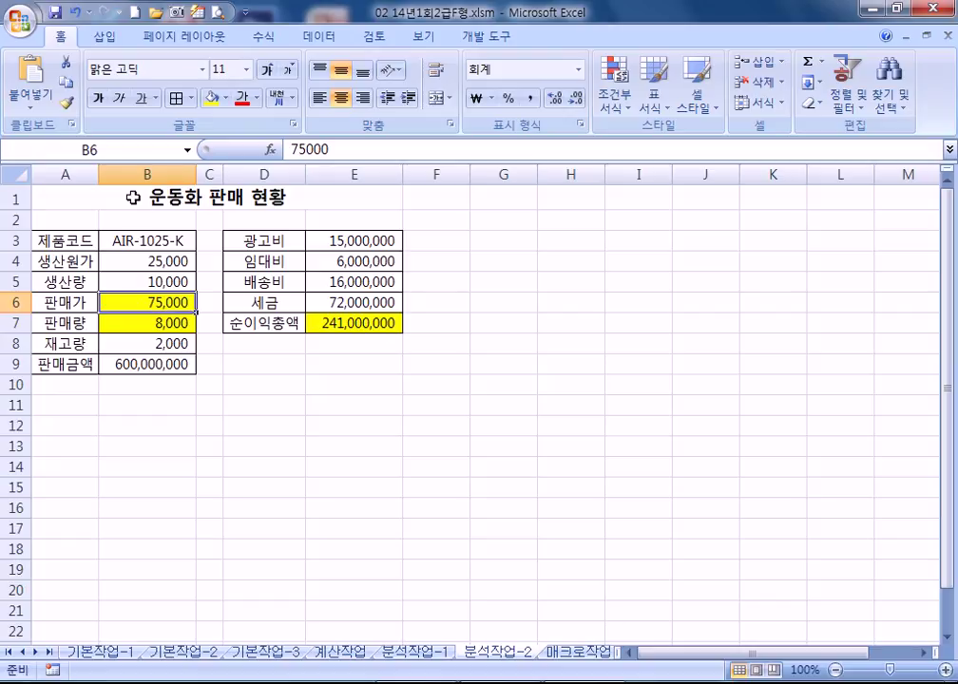
left_click(115, 150)
type("ㅍㅁ가")
key("Return")
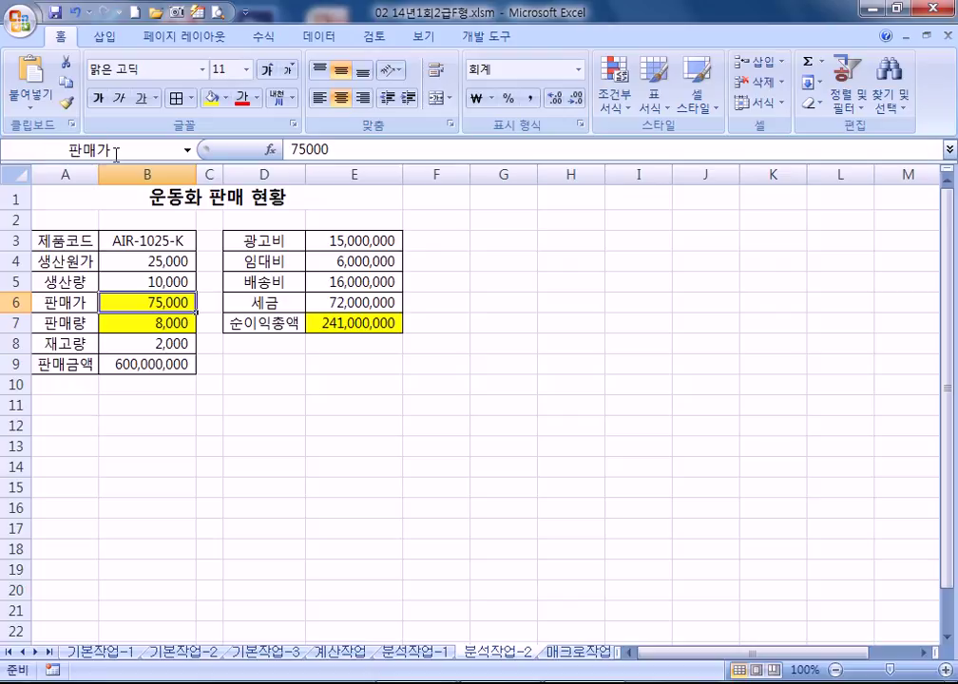
left_click(128, 323)
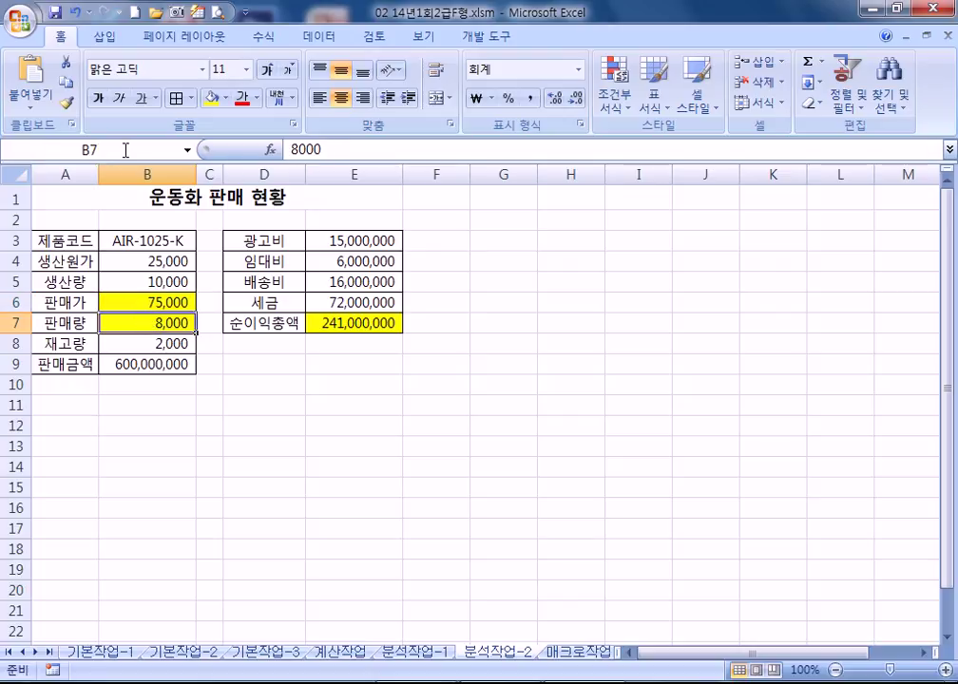
left_click(124, 148)
type("판매량")
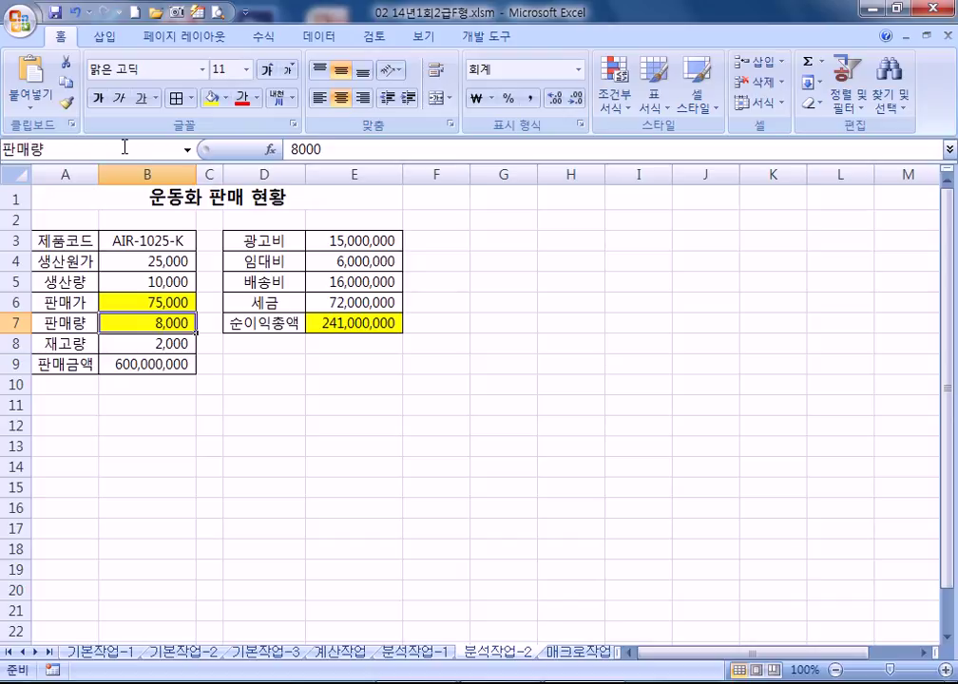
key("Return")
Define the name 순이익총액 for the net profit total cell E7.
left_click(351, 324)
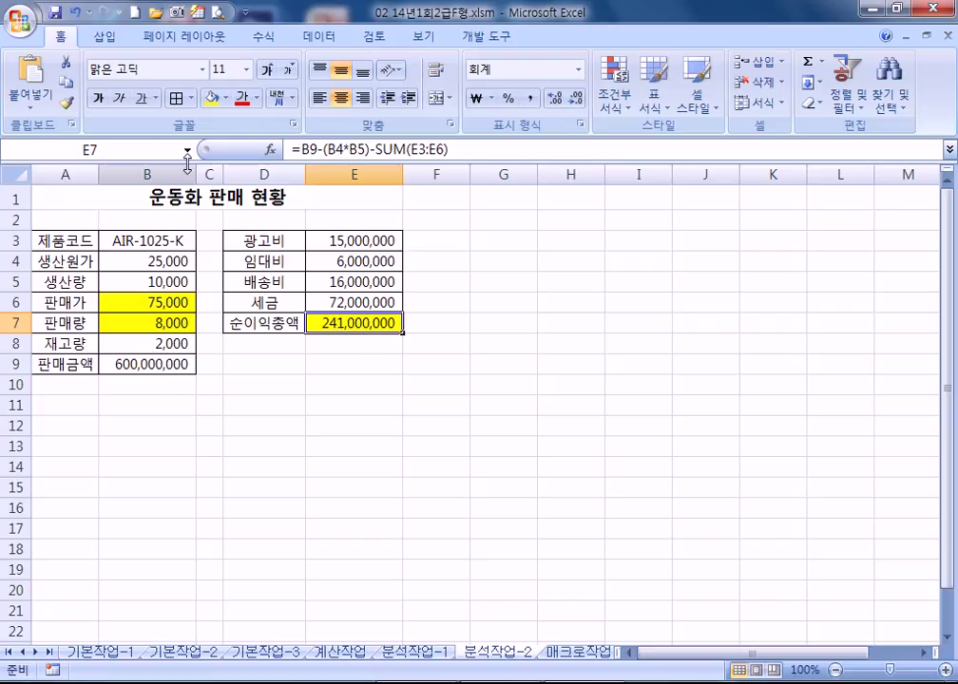
left_click(106, 151)
type("ㅅ순이익총액")
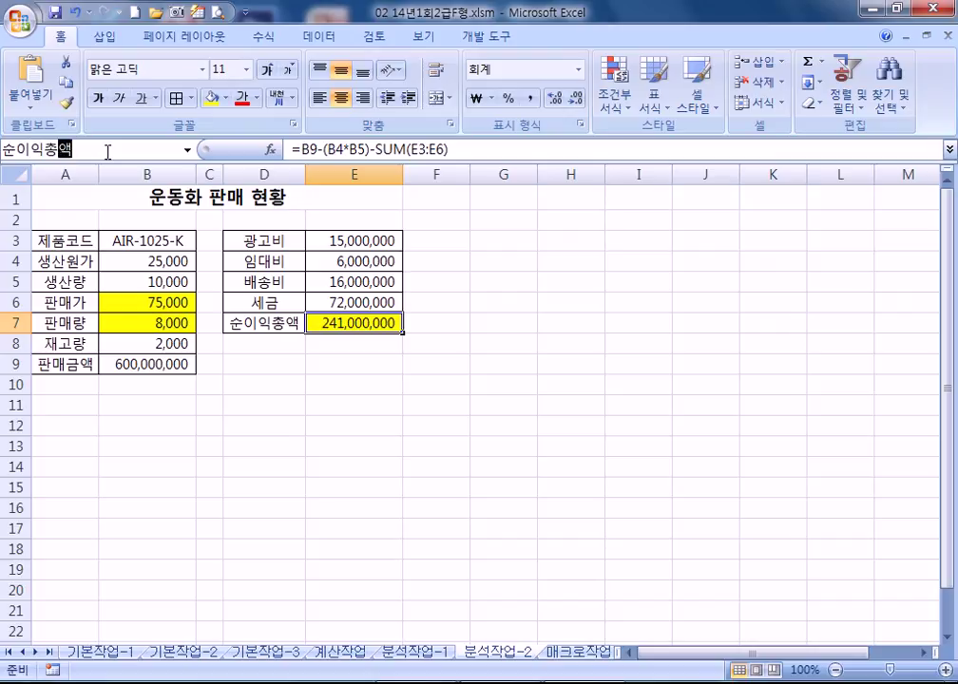
key("Return")
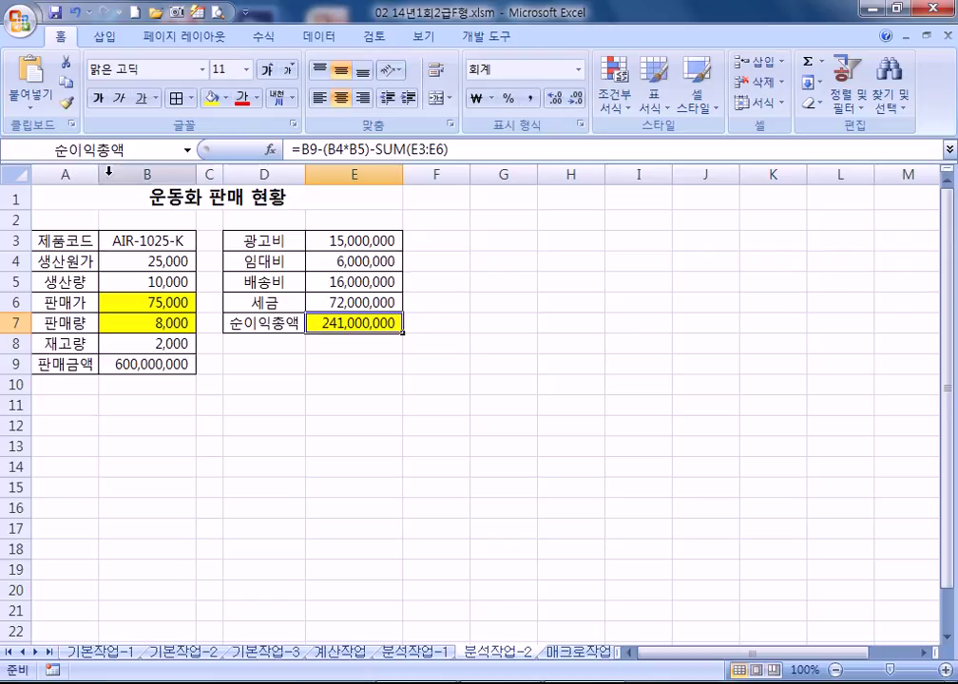
Add a scenario named 판매가판매량증가 in the Scenario Manager with B6:B7 as its changing cells.
left_click(215, 219)
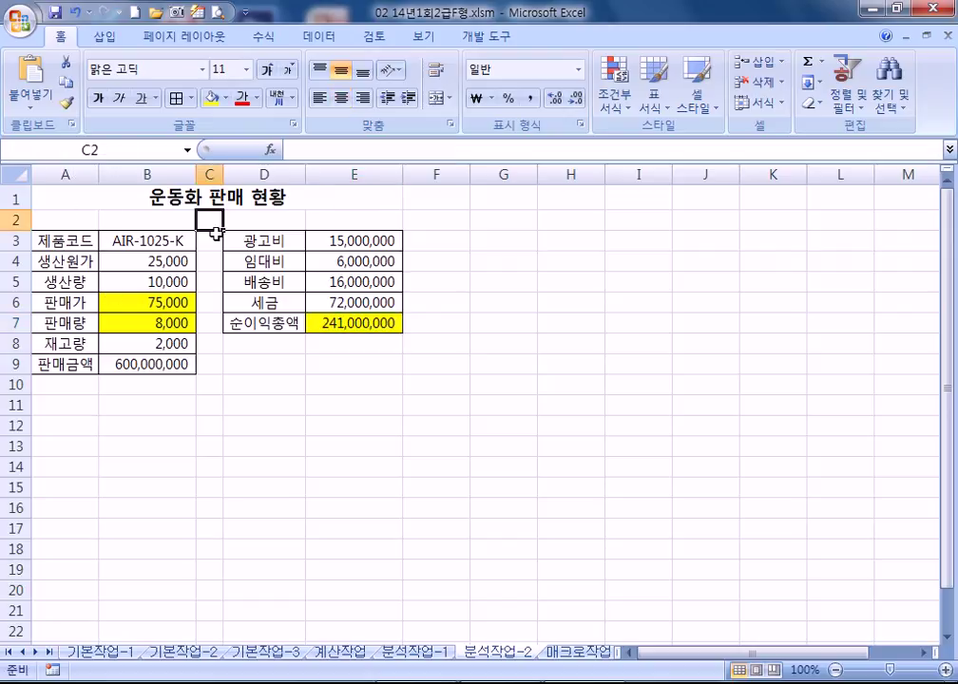
left_click(319, 36)
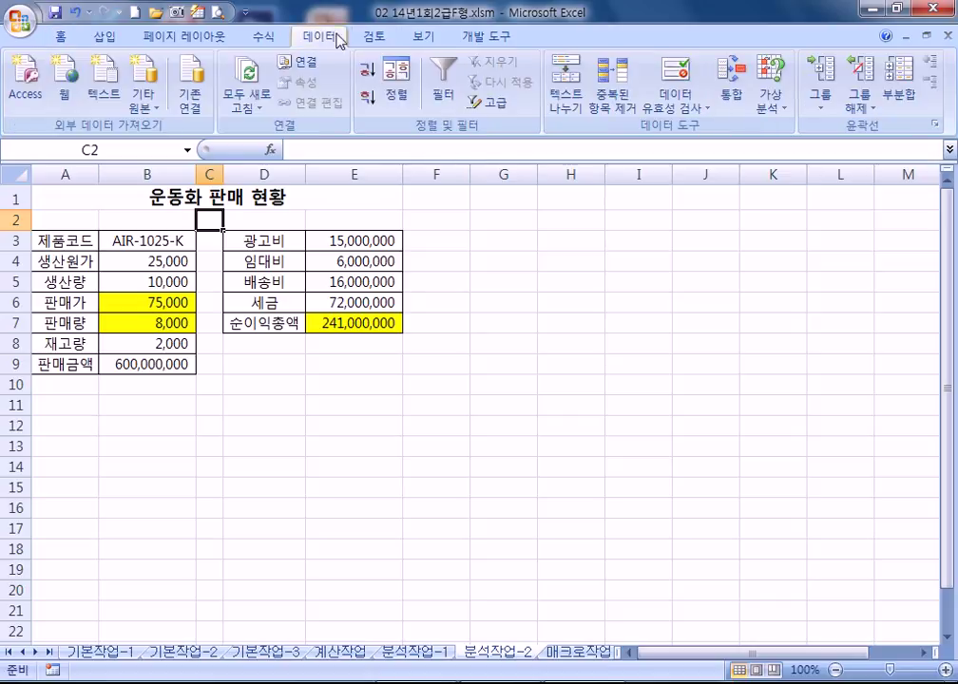
left_click(769, 104)
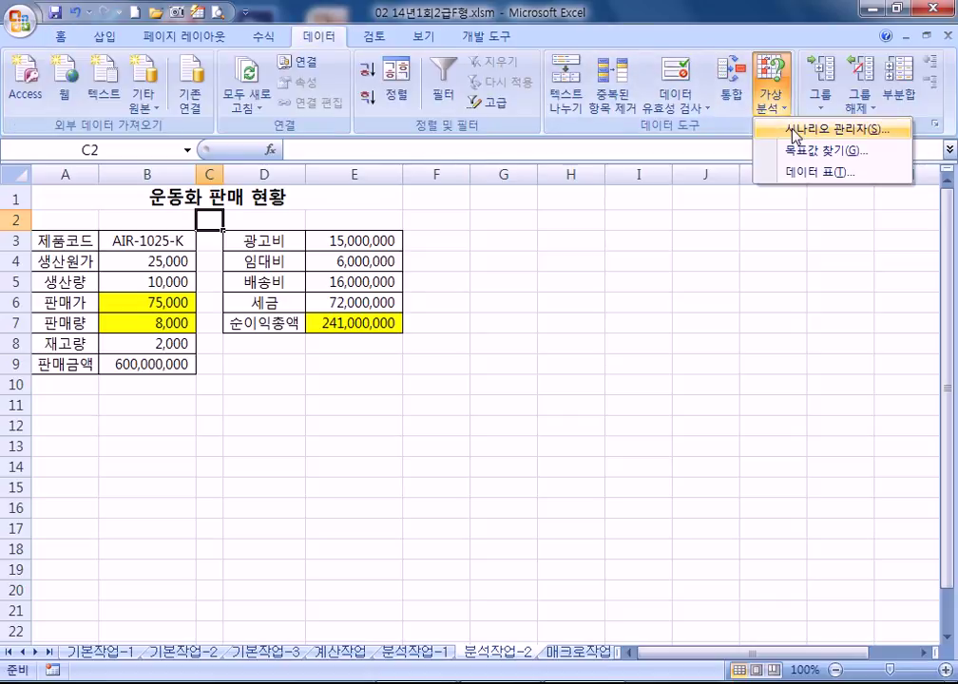
left_click(795, 133)
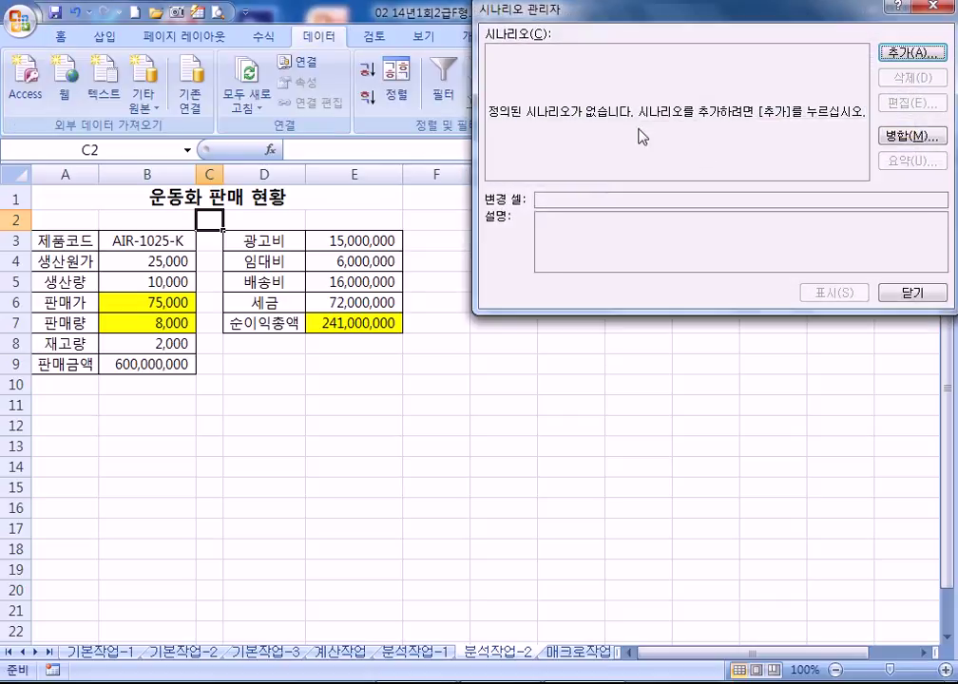
left_click(910, 53)
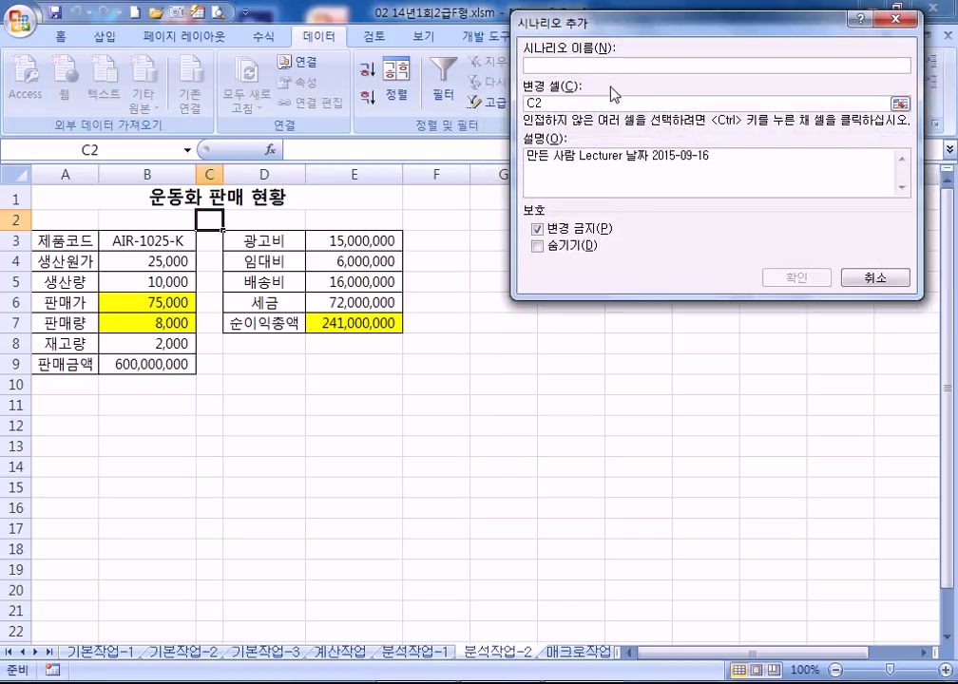
type("배매가판매")
type("변")
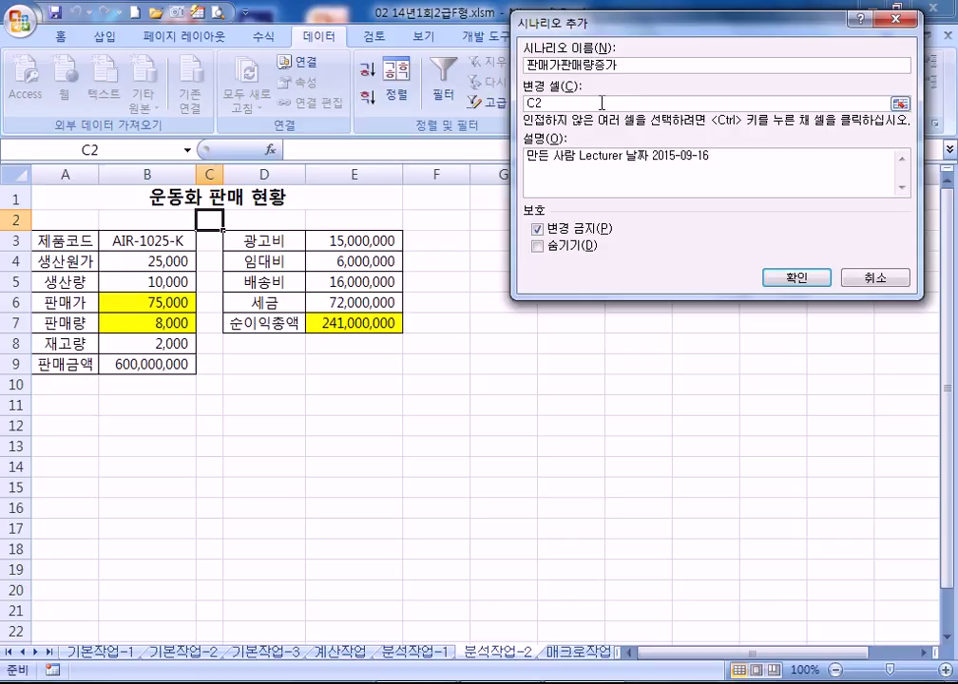
key("Tab")
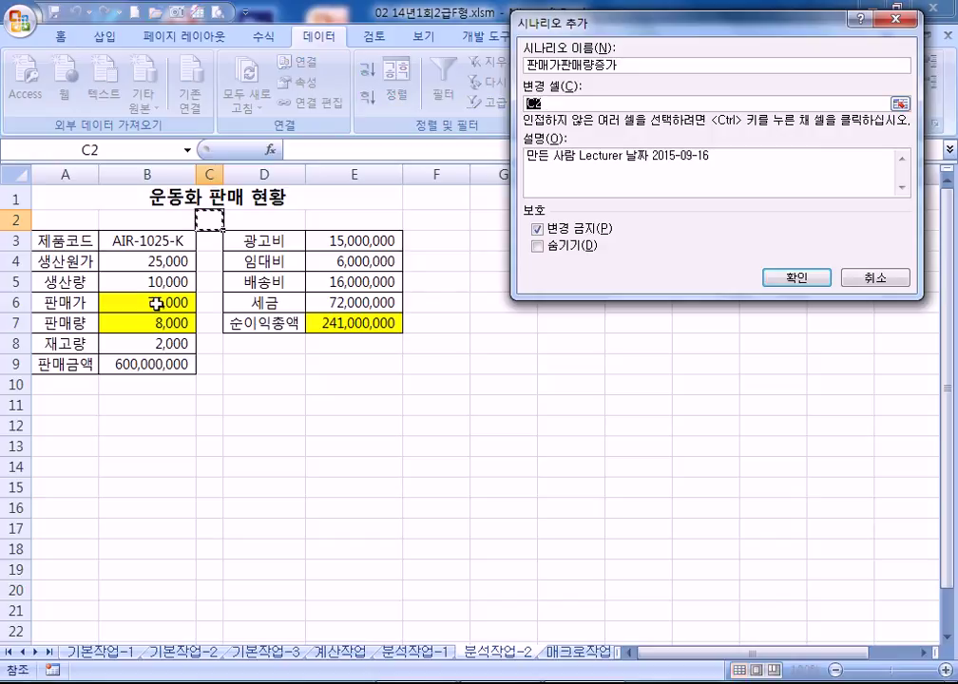
left_click_drag(133, 302, 151, 329)
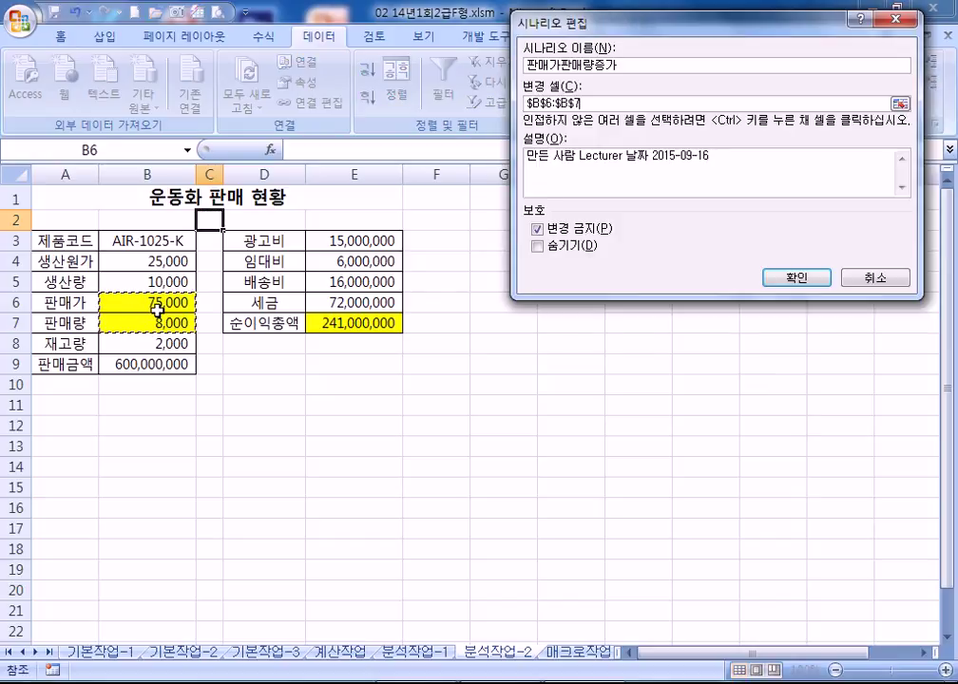
left_click(796, 278)
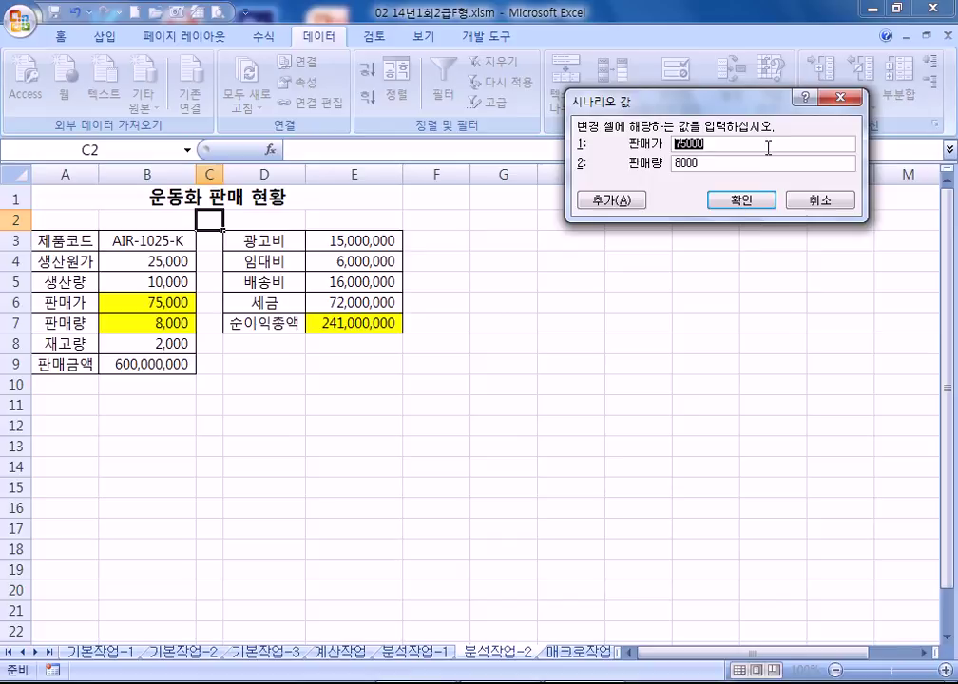
Set the scenario values to 80000 for 판매가 and 9000 for 판매량.
type("800")
key("Tab")
type("90")
Add a second scenario named 판매가판매량감소 for B6:B7, with 판매가 70000 and 판매량 7000.
left_click(608, 200)
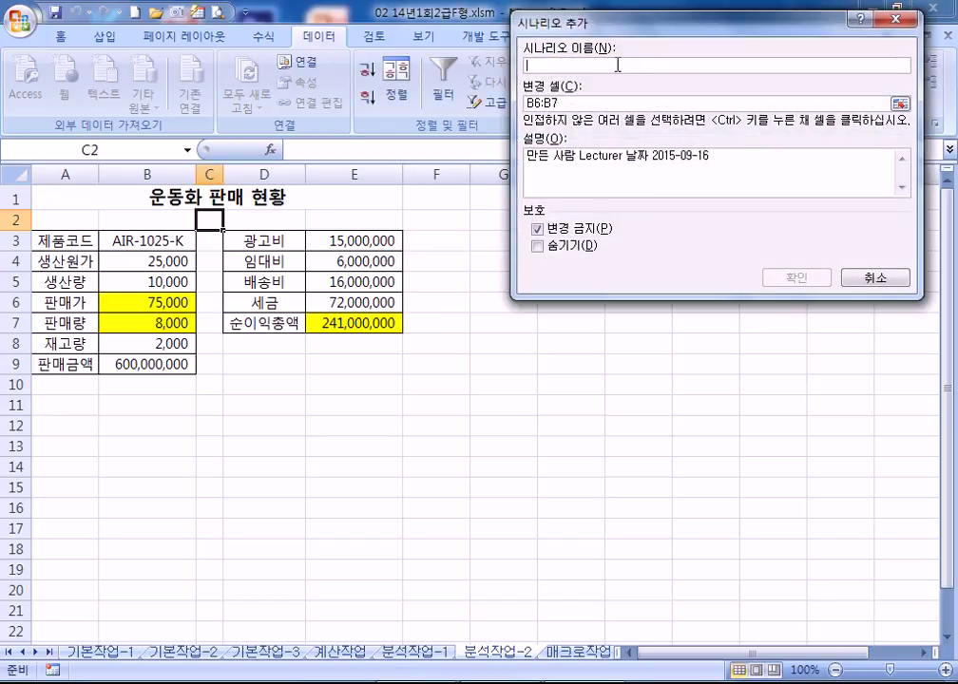
type("판매가판")
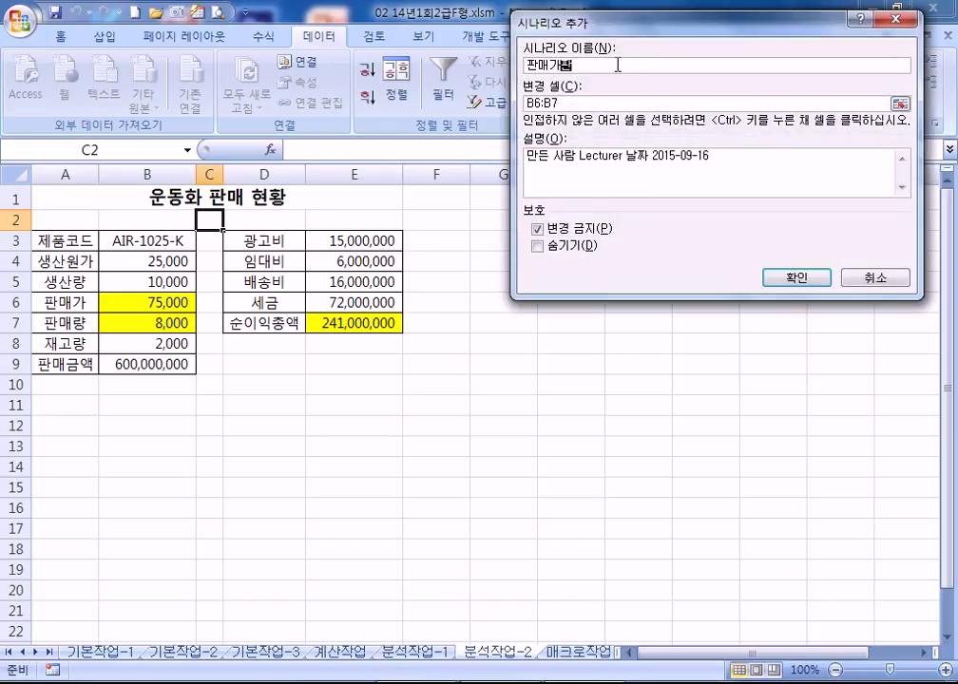
type("매량감소")
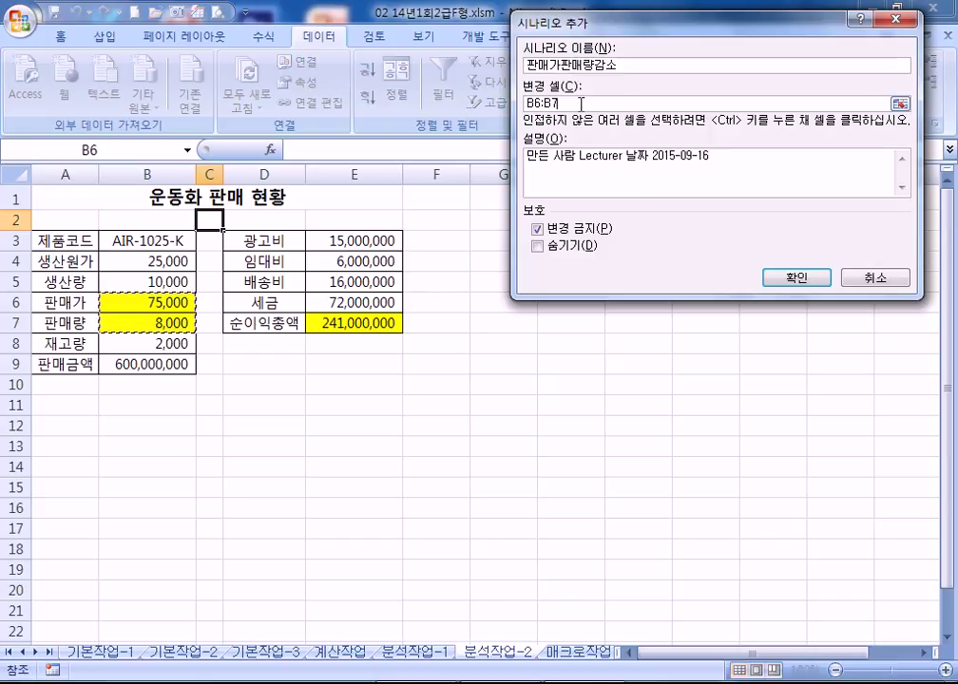
left_click(796, 277)
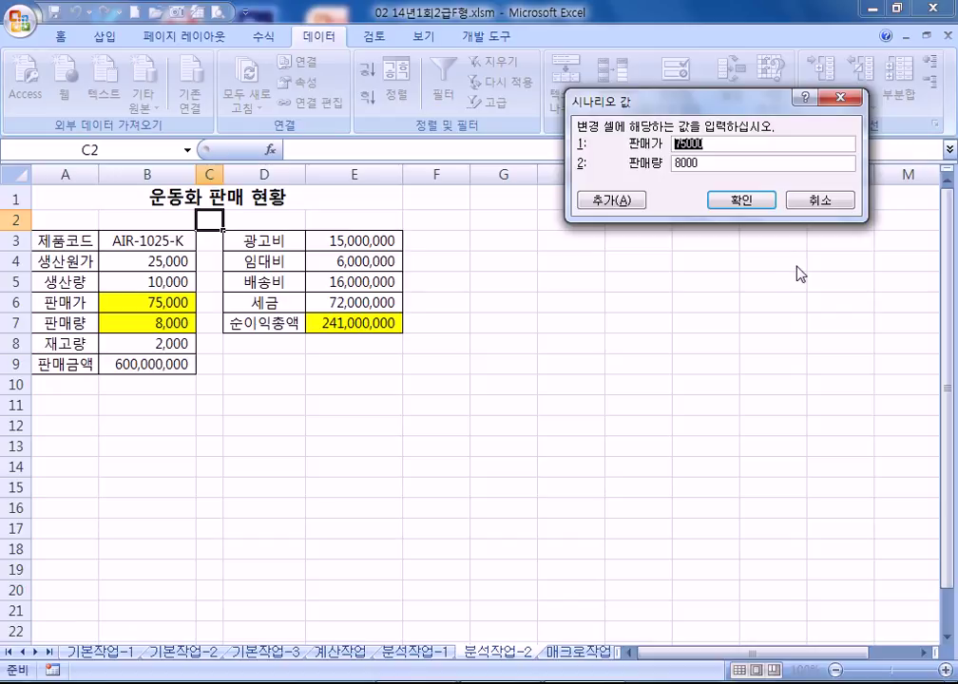
type("70")
key("Tab")
type("7")
left_click(742, 200)
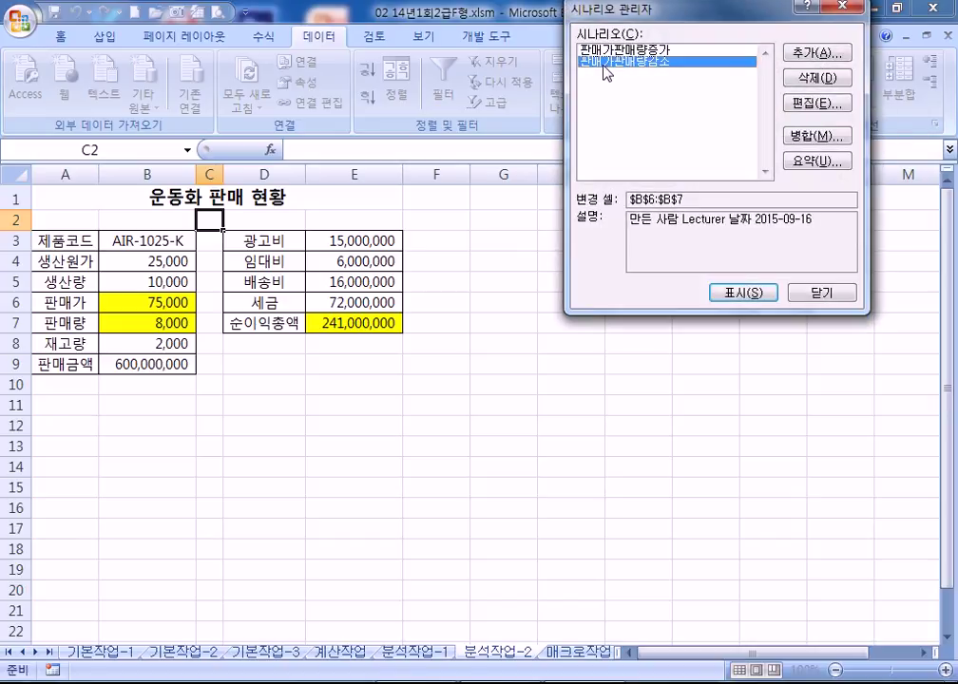
Generate a 시나리오 요약 report of the scenarios with the 순이익총액 cell E7 as the result cell.
key("Up")
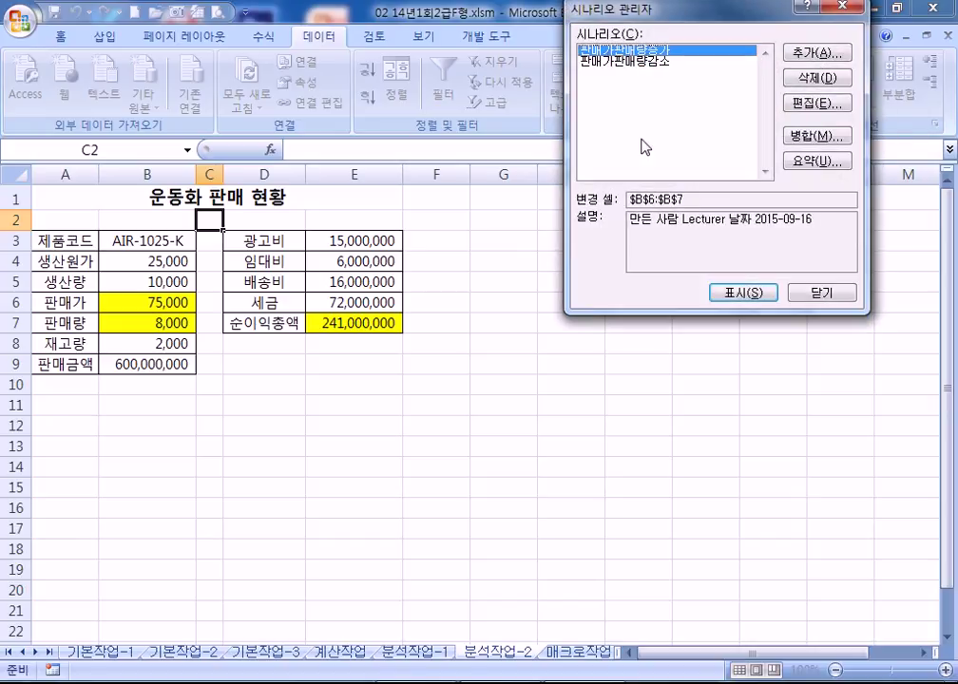
left_click(811, 162)
left_click(334, 323)
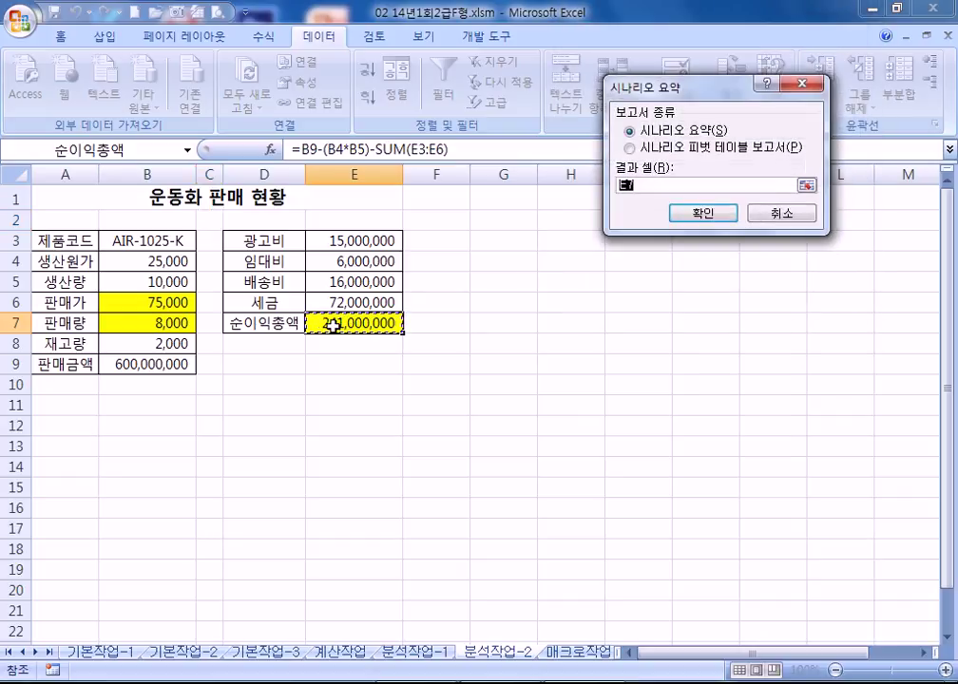
left_click(705, 215)
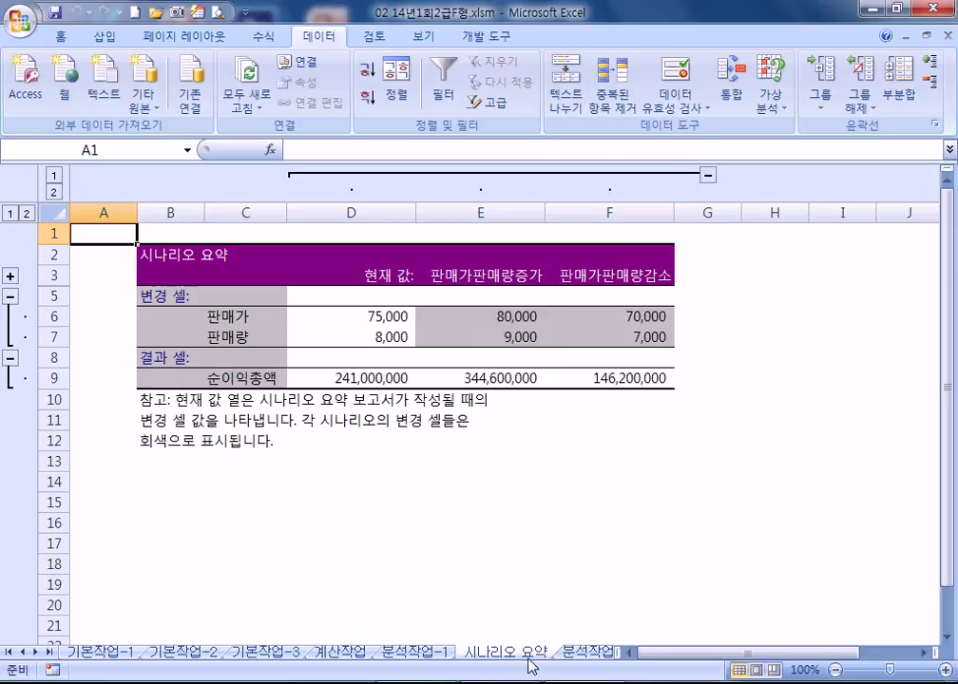
Check the 시나리오 요약 report against the shoe sales data on the 분석작업-2 sheet.
left_click(593, 655)
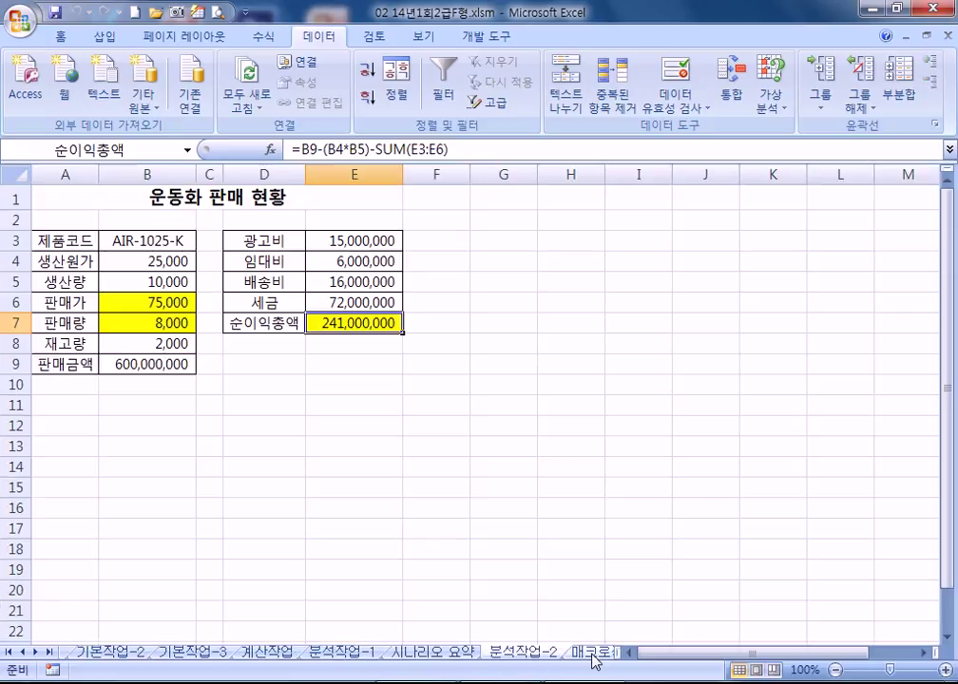
left_click(454, 655)
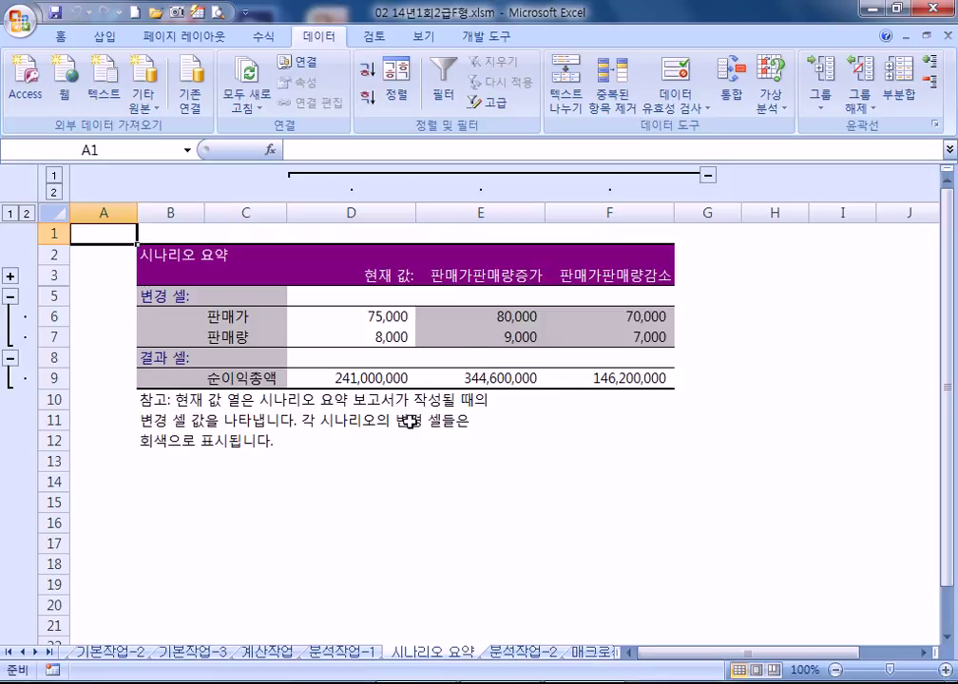
left_click(524, 651)
Switch to the 매크로작업 sheet, minimize the ribbon and go over the empty average cells C16:F16.
left_click(585, 653)
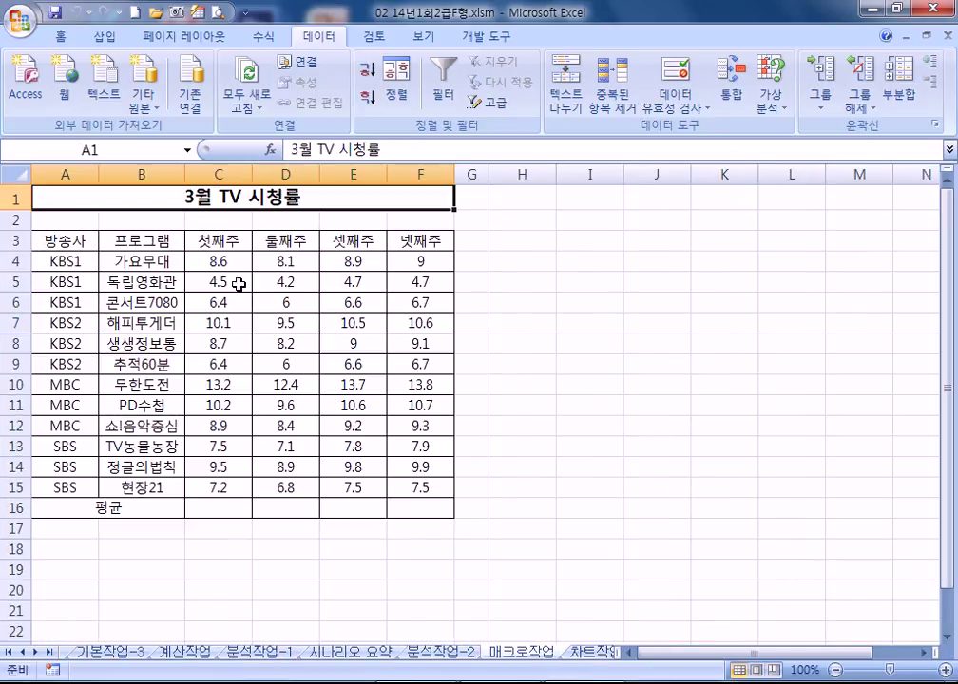
double_click(323, 38)
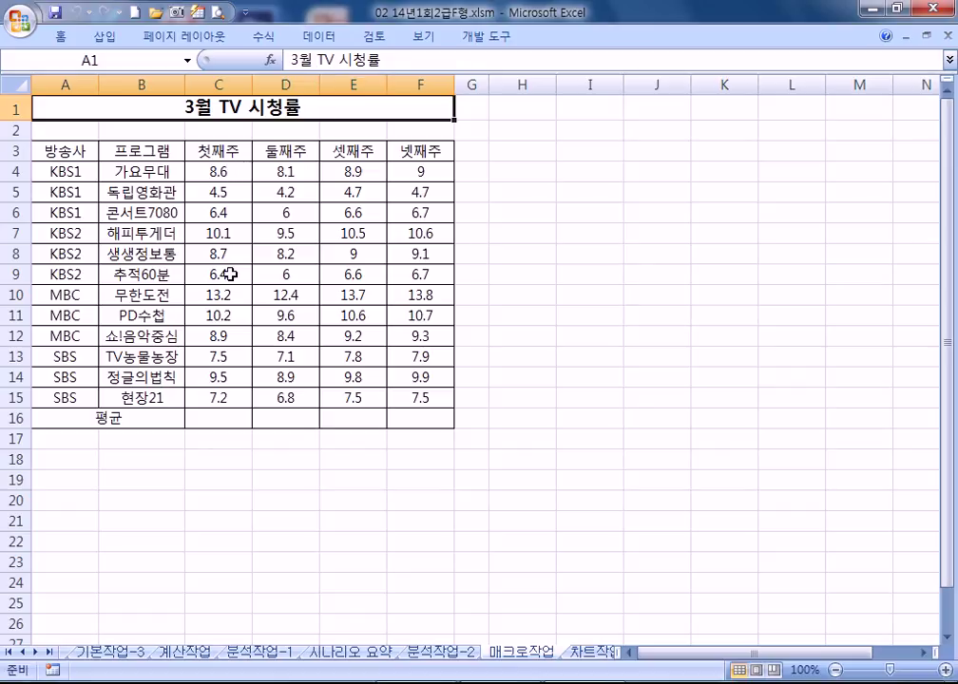
left_click(223, 418)
left_click_drag(223, 418, 425, 421)
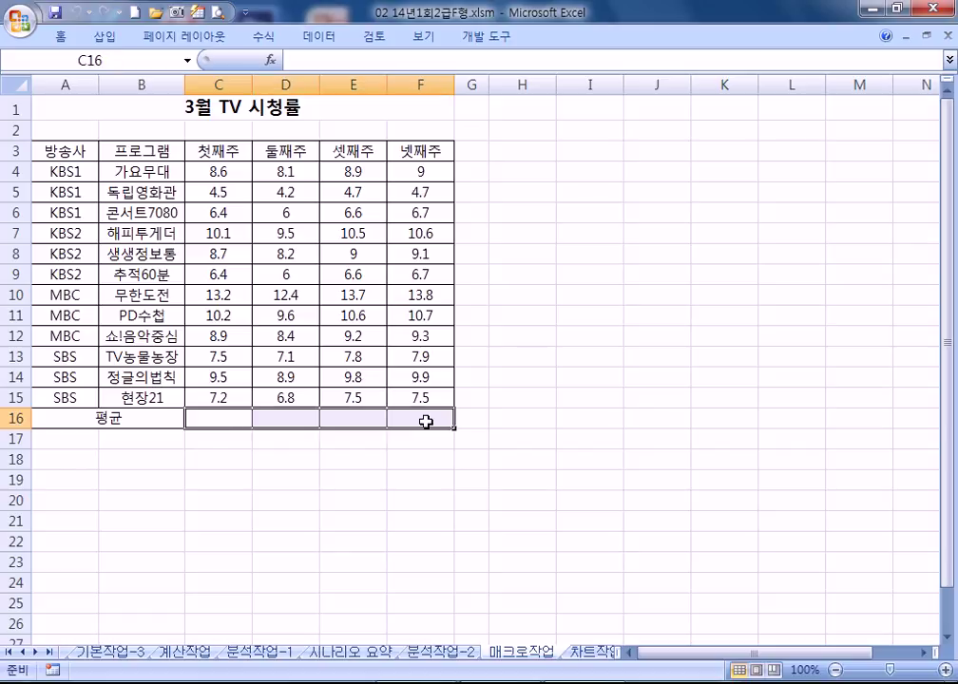
left_click(52, 106)
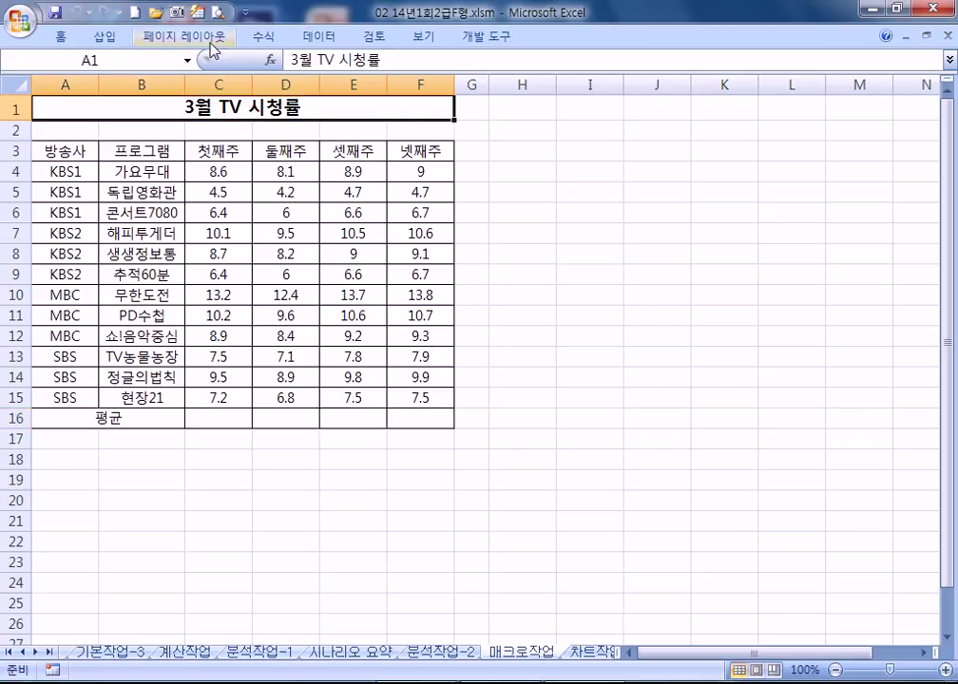
Draw a rounded rectangle covering cells H3:I5 and label it 평균.
left_click(105, 37)
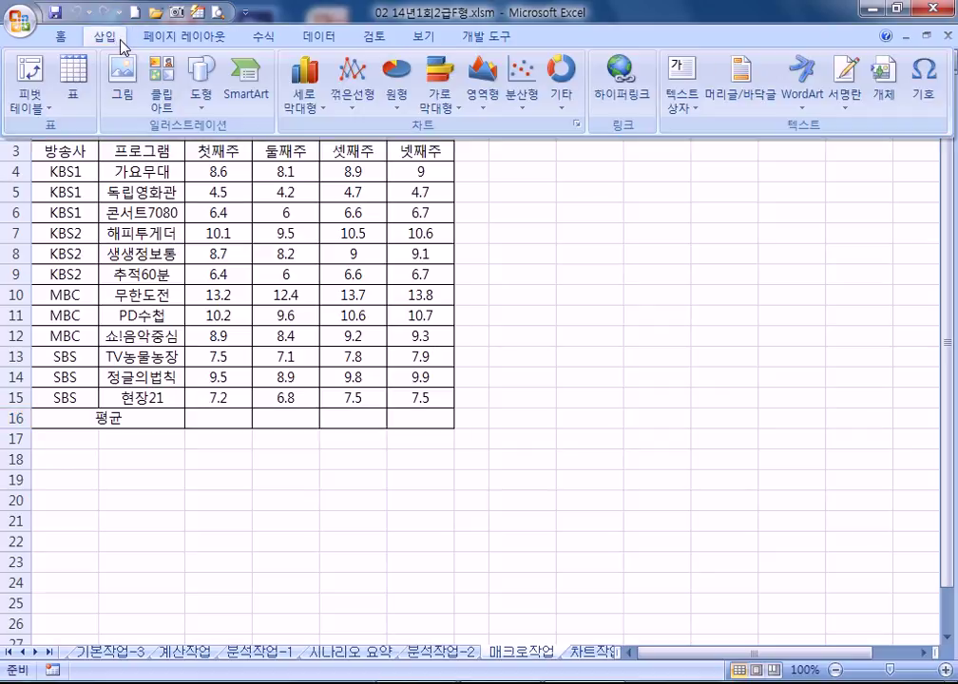
left_click(208, 87)
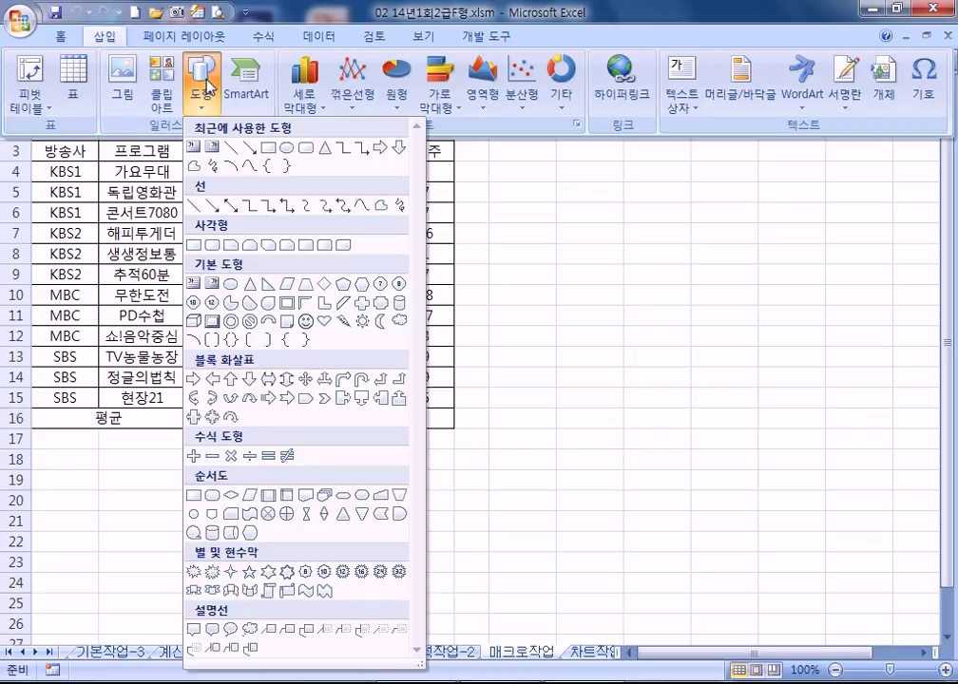
left_click(213, 248)
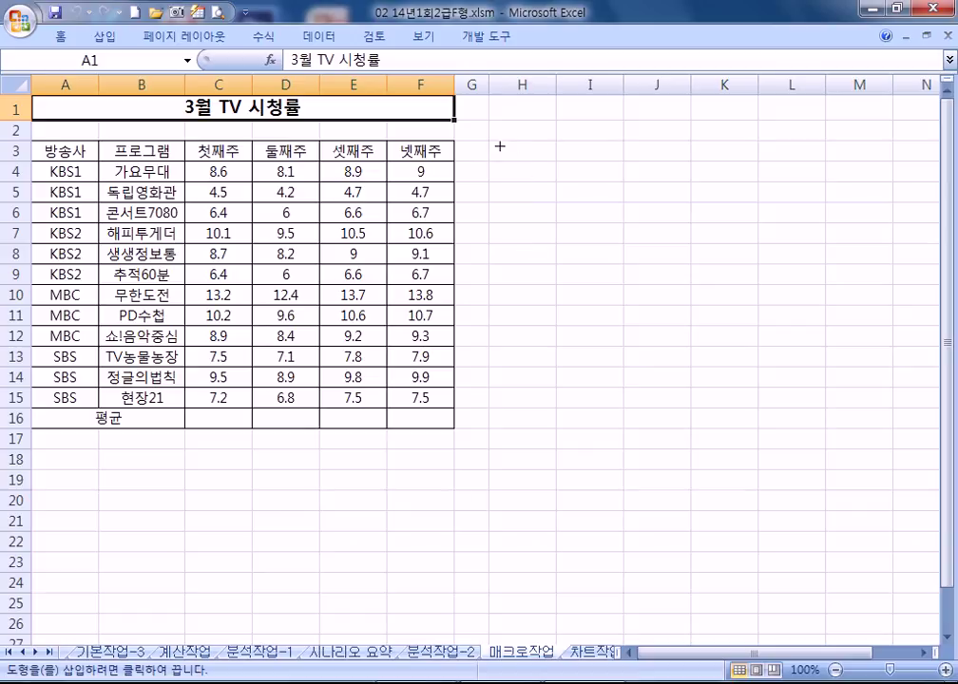
mouse_move(491, 143)
left_mouse_down()
mouse_move(569, 162)
mouse_move(593, 177)
mouse_move(589, 201)
mouse_move(603, 202)
left_mouse_up()
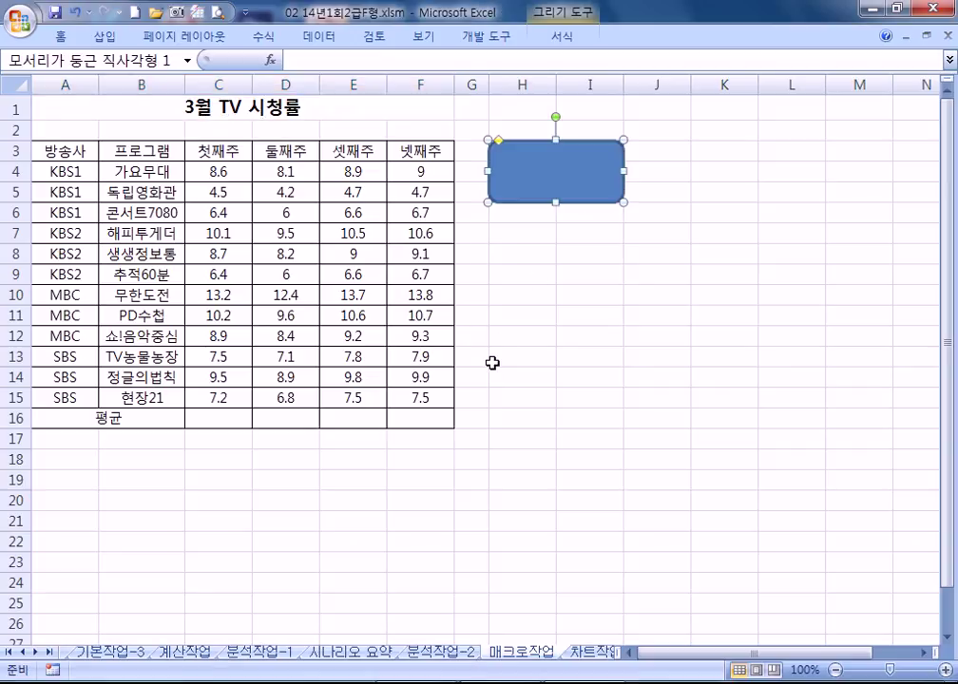
type("평규")
left_click(586, 310)
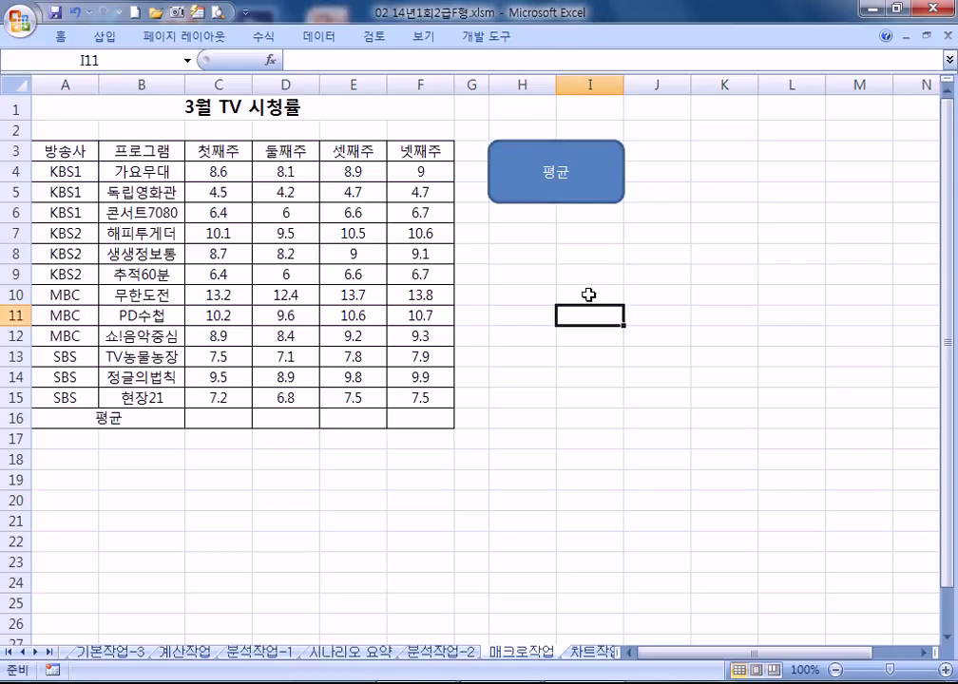
left_click(604, 203)
left_click_drag(206, 424, 434, 419)
left_click(551, 442)
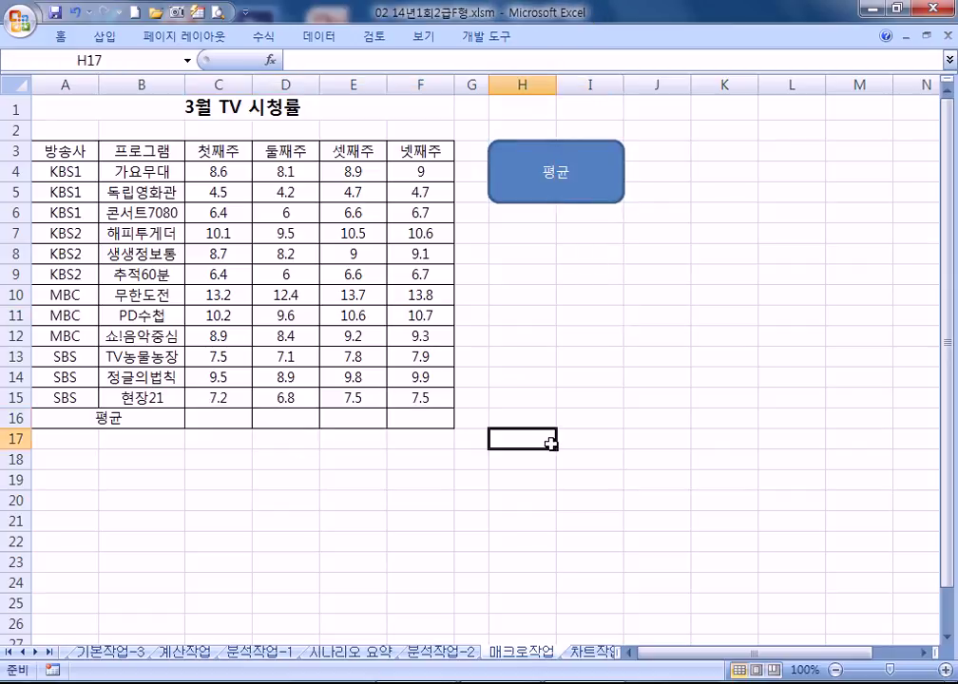
Assign a new macro named 평균 to the 평균 shape and start recording it in the current workbook.
right_click(596, 190)
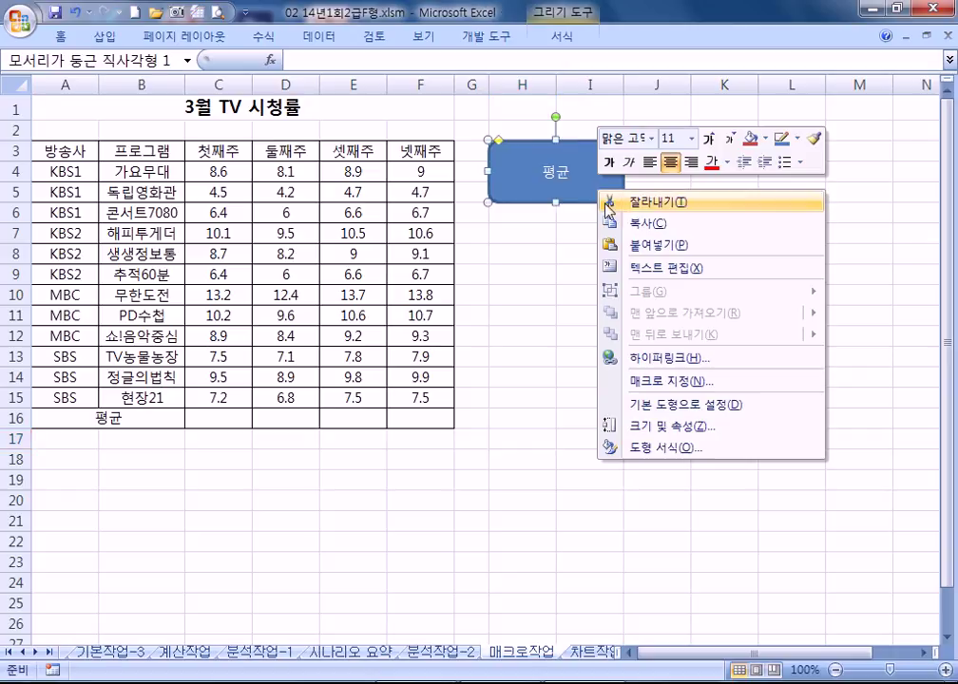
left_click(663, 383)
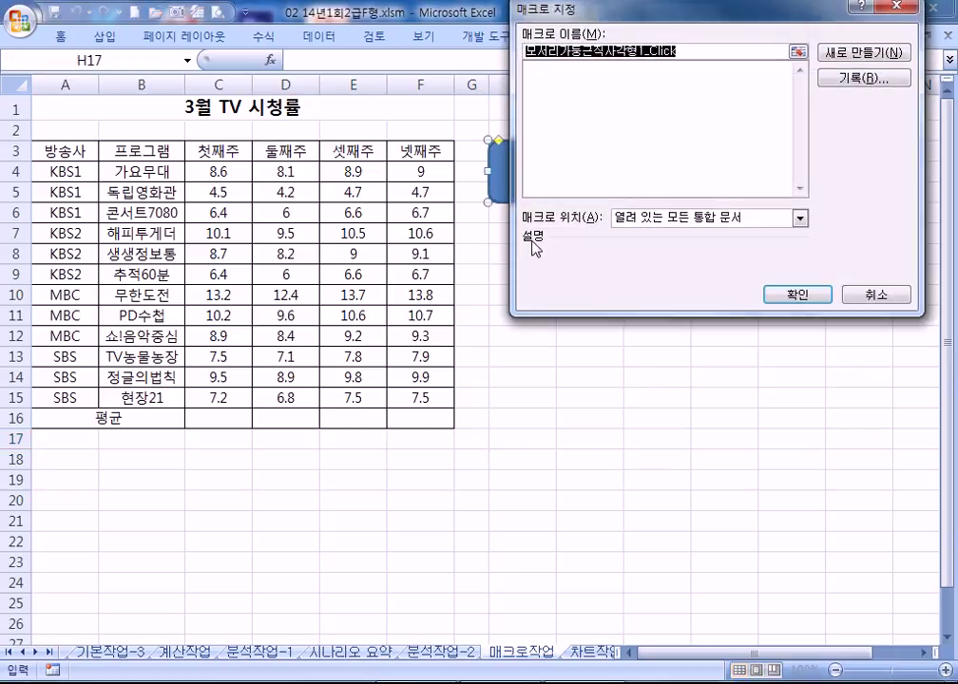
type("평ㄱ")
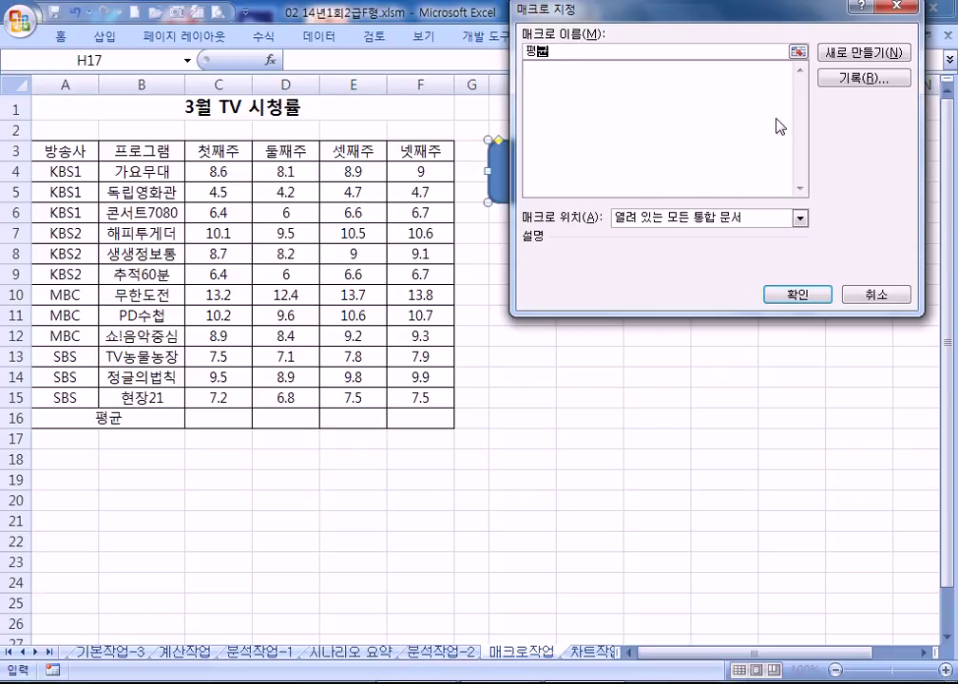
left_click(867, 83)
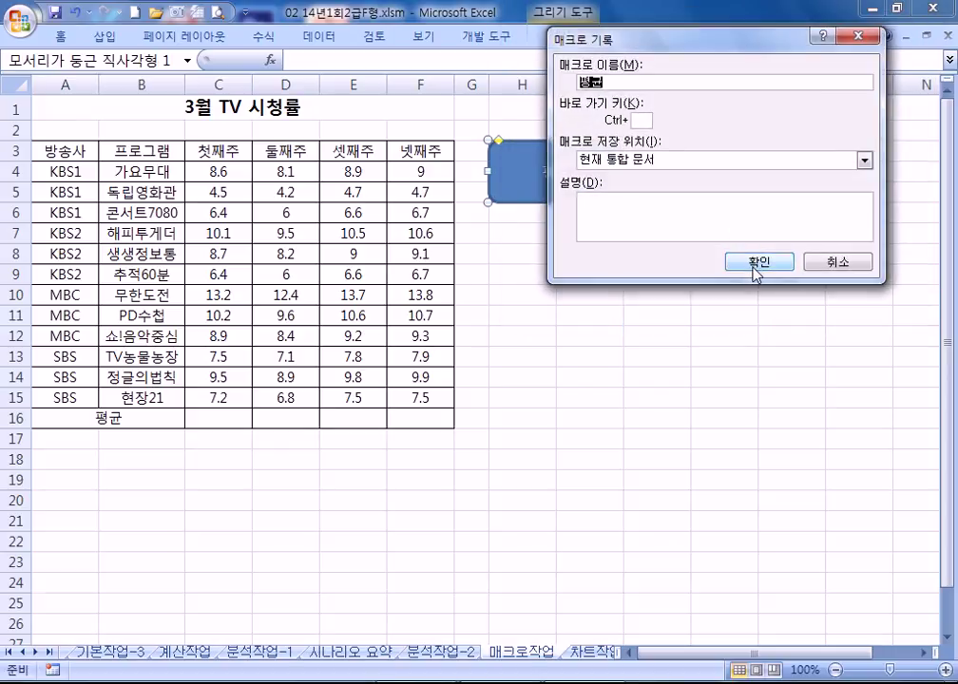
left_click(755, 266)
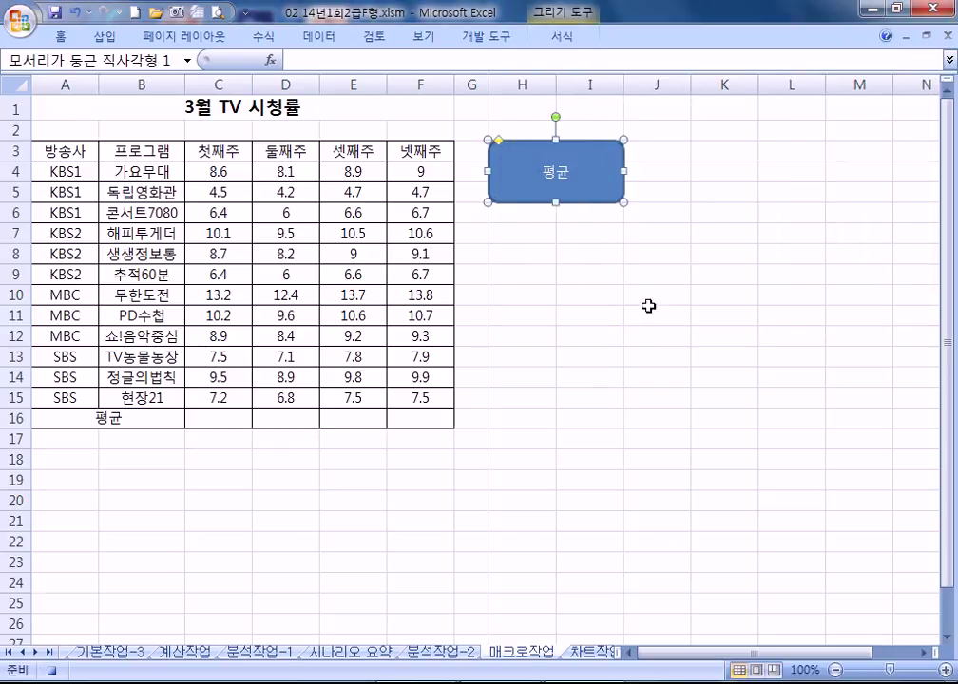
Record the entry of =AVERAGE(C4:C15) in C16, filled across to F16, and stop the macro recording.
left_click(221, 421)
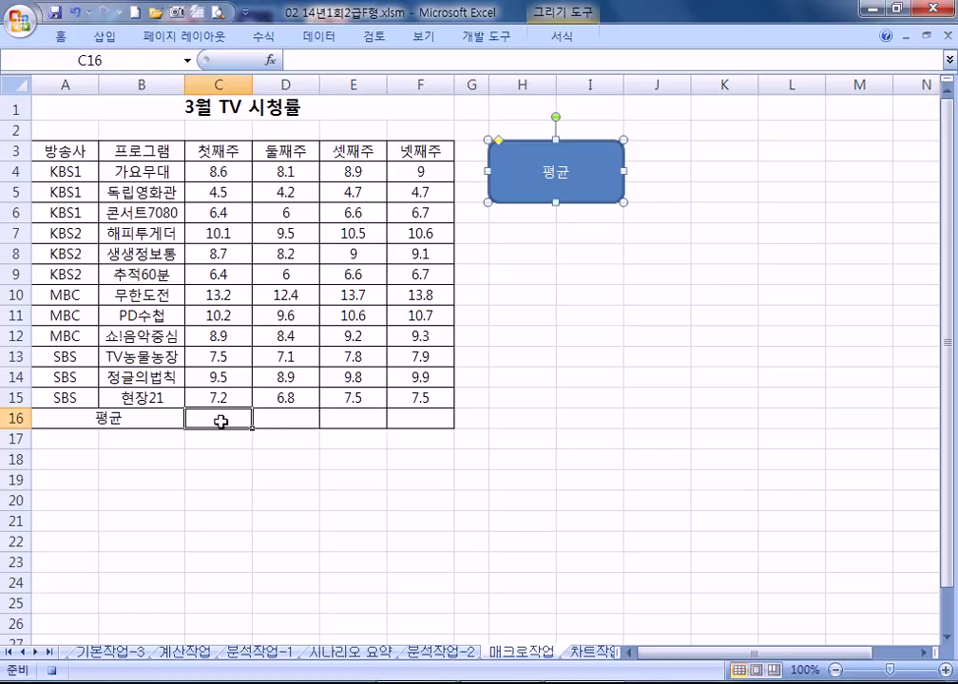
type("=ㅁㅍㄷㄱ")
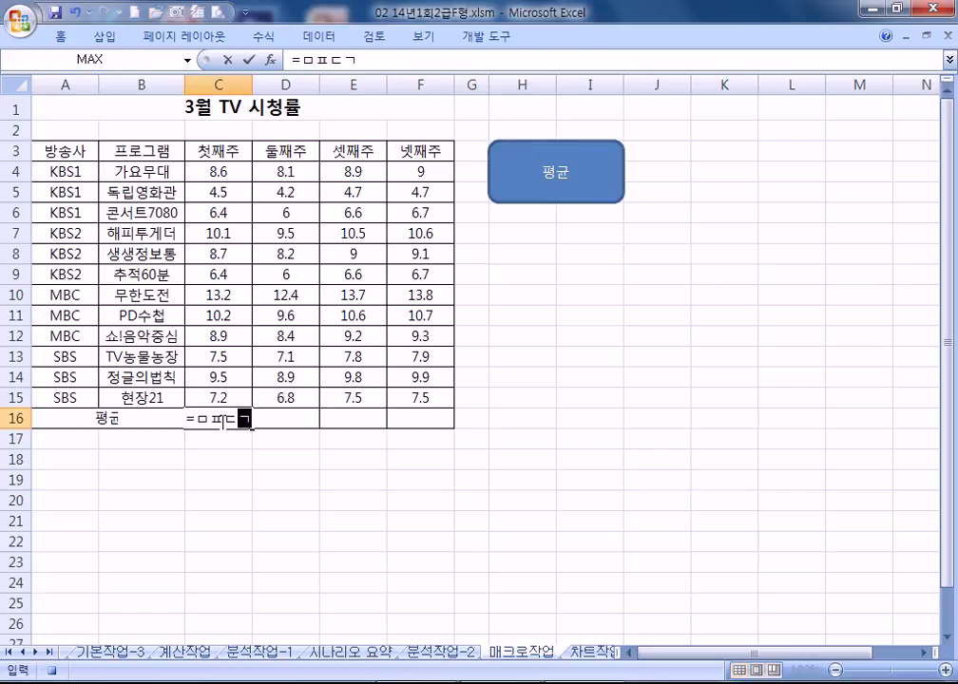
type("ㅁㅎㄷ(")
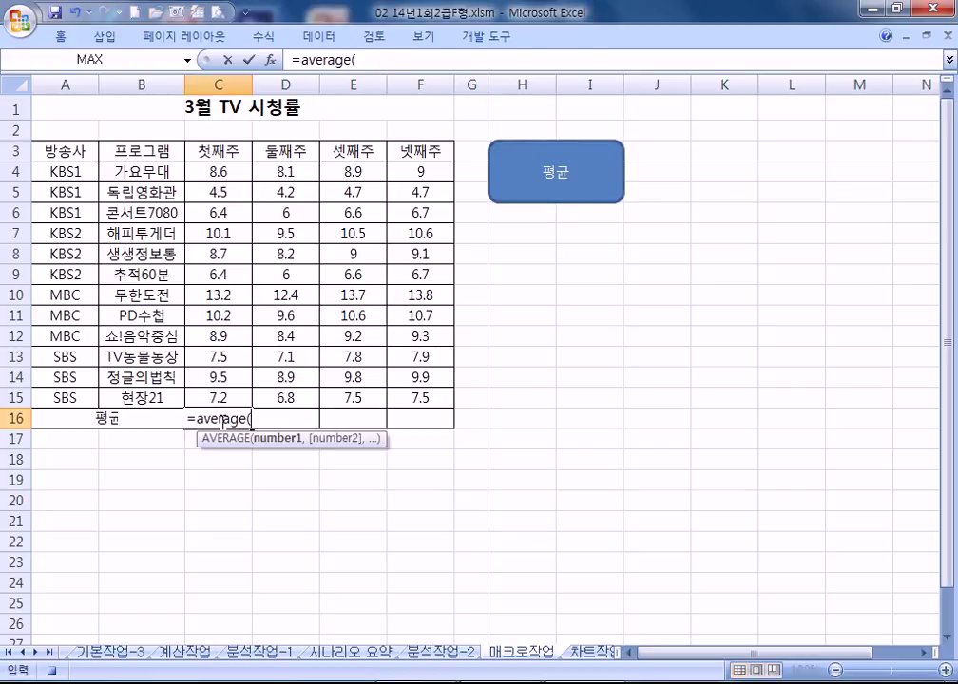
left_click_drag(215, 171, 435, 429)
key("Return")
left_click(225, 415)
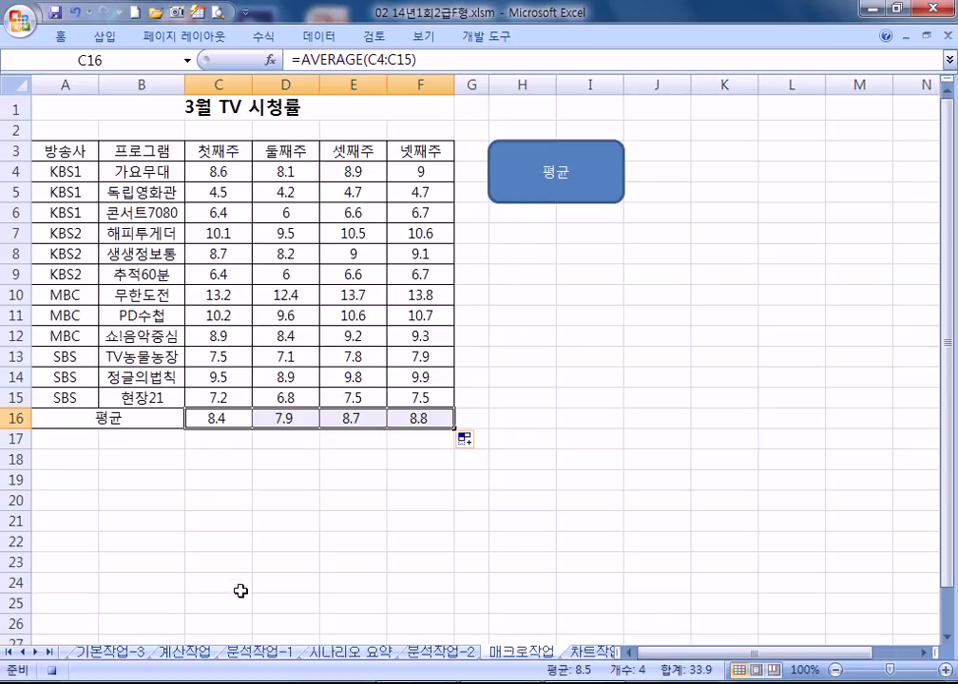
left_click(486, 36)
left_click(121, 62)
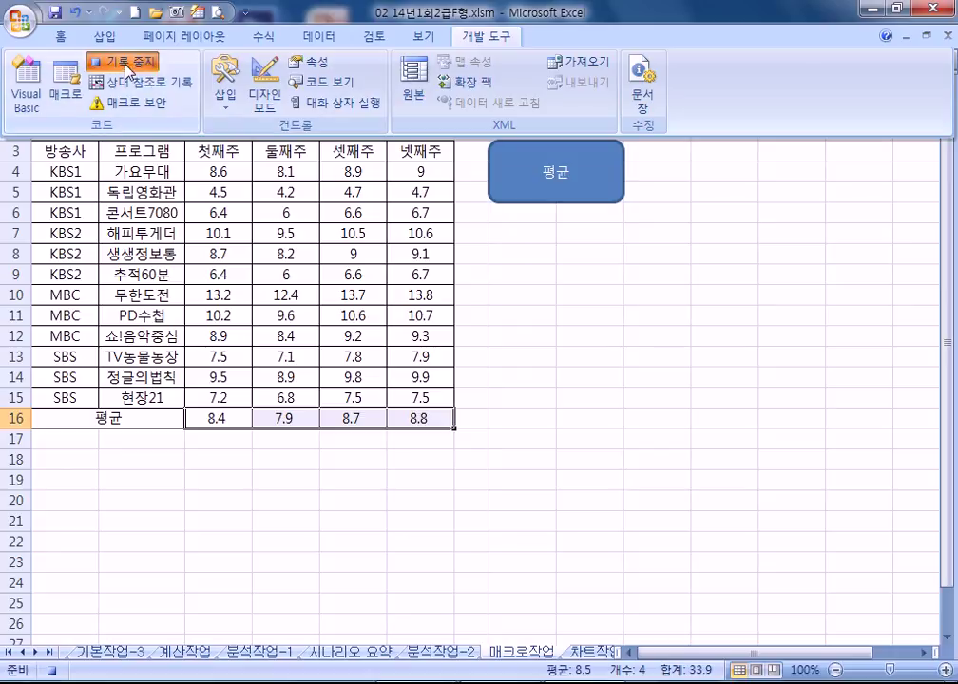
Clear the averages in C16:F16 and run the 평균 macro from its shape to test it.
key("Delete")
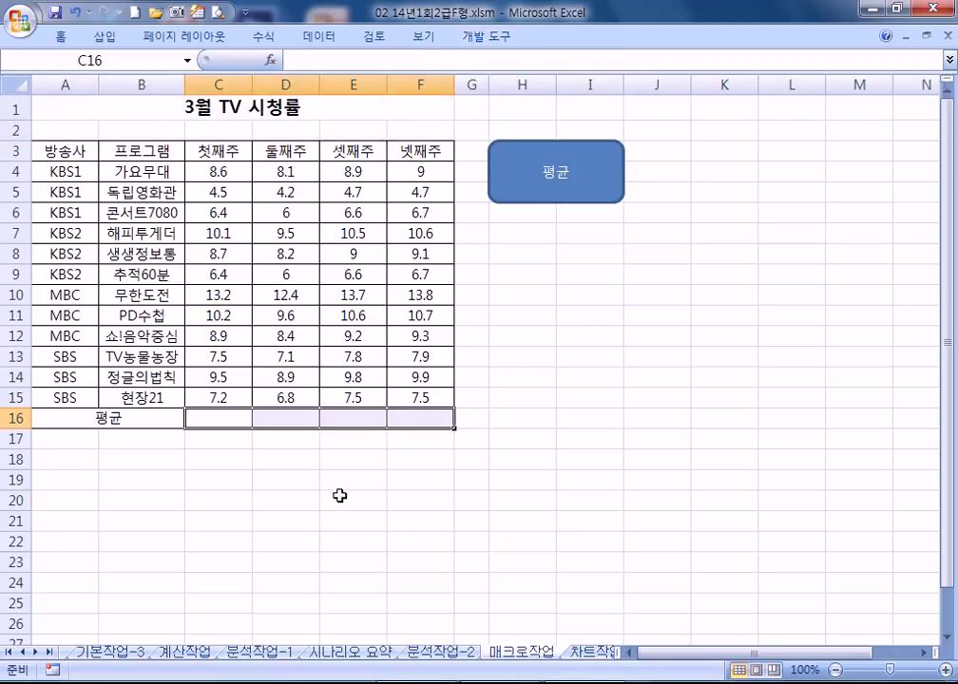
left_click(342, 498)
left_click(597, 197)
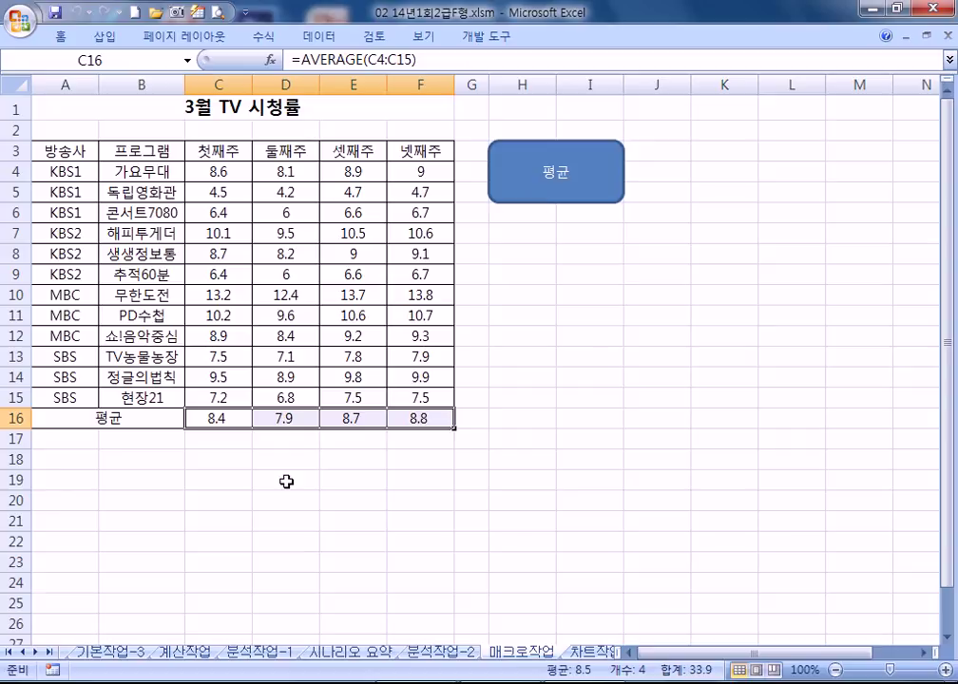
left_click(512, 520)
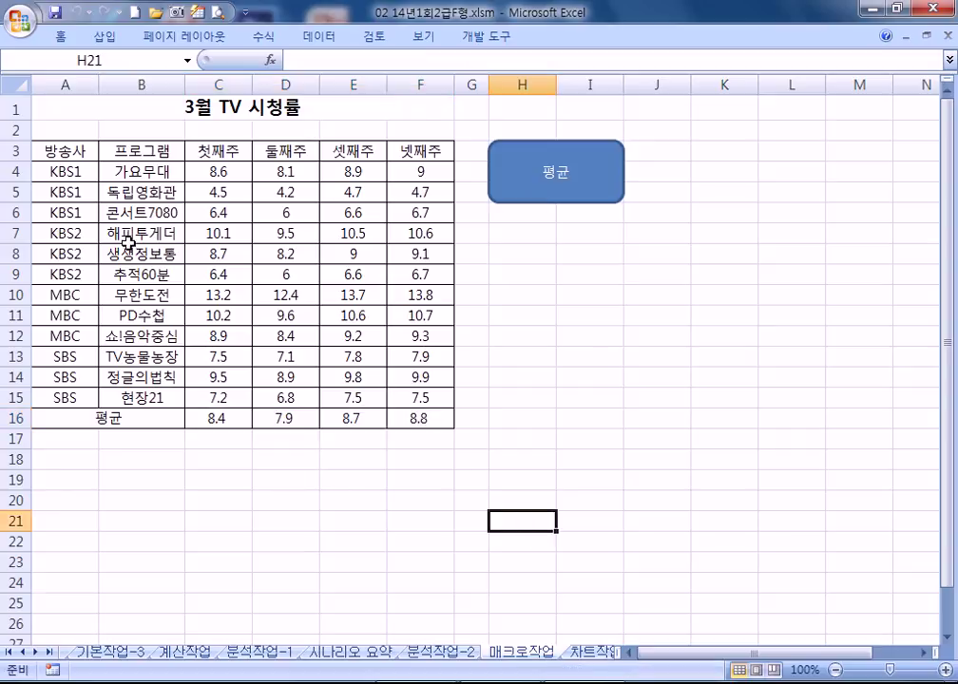
left_click_drag(51, 149, 402, 146)
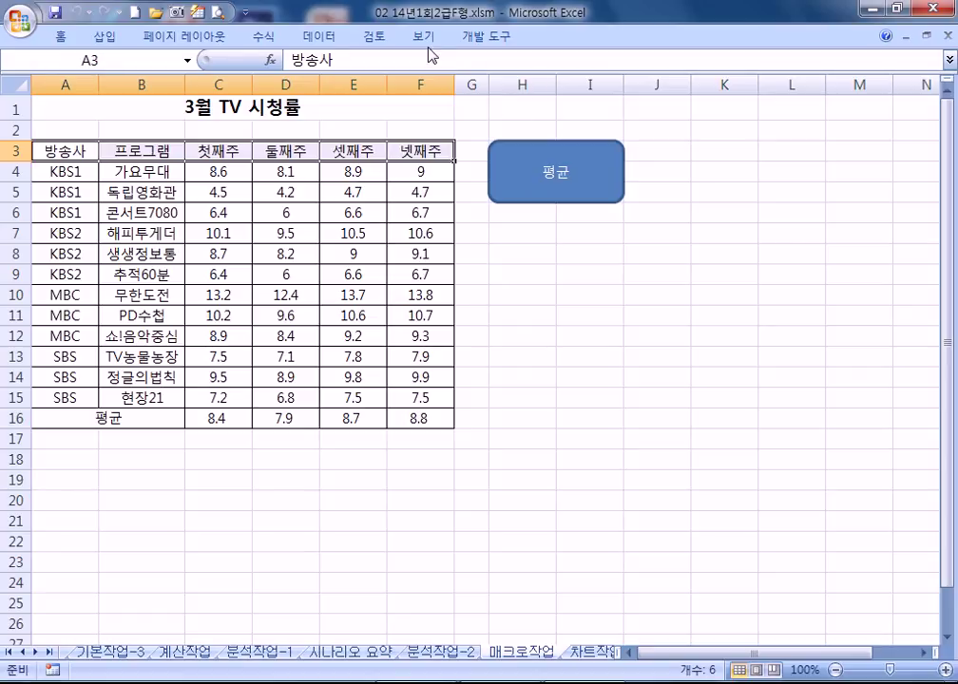
double_click(61, 38)
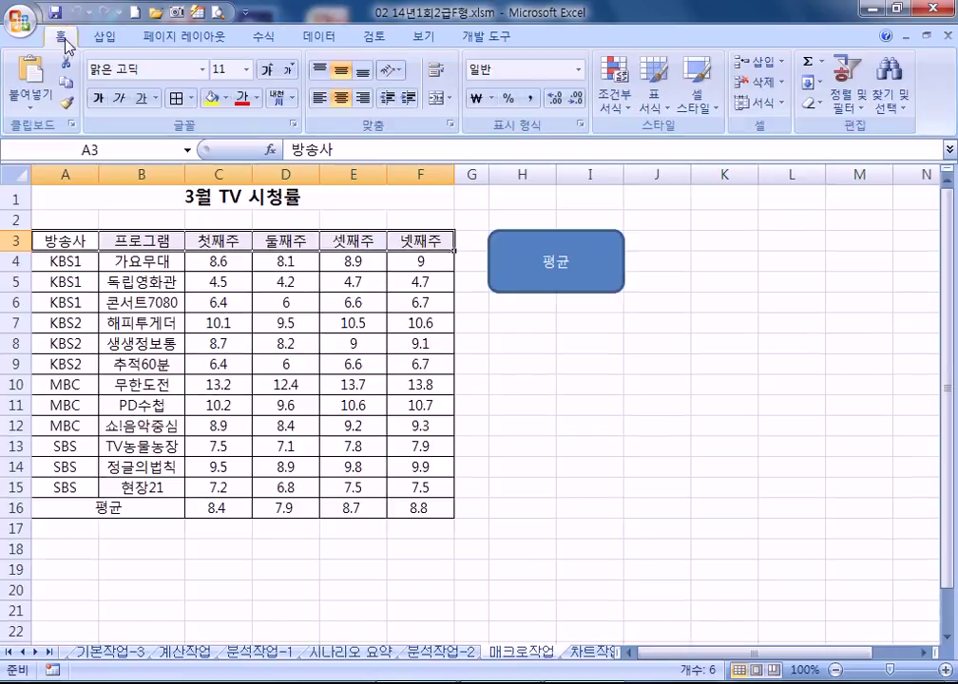
left_click(715, 112)
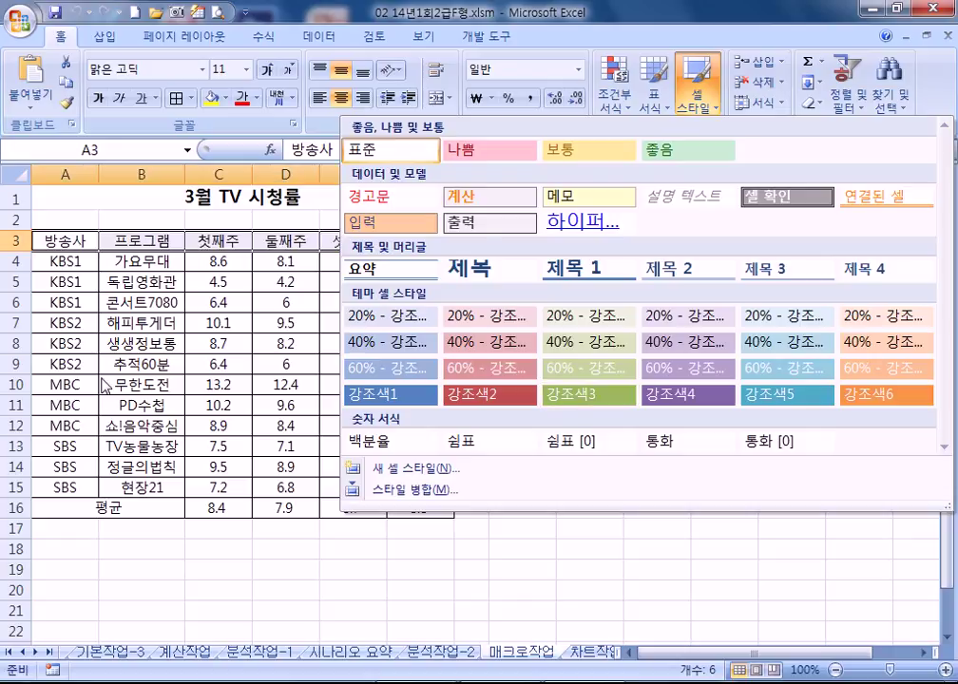
left_click(83, 306)
left_click(421, 446)
left_click(495, 488)
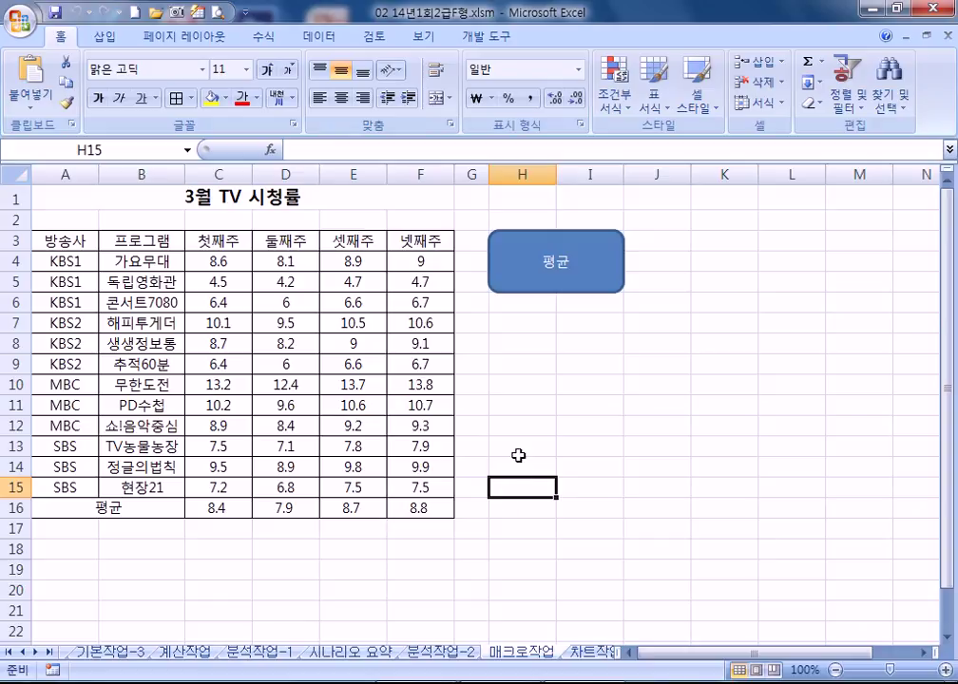
Draw a second rounded rectangle covering cells H8:I10 and label it 서식.
left_click(102, 37)
left_click(204, 91)
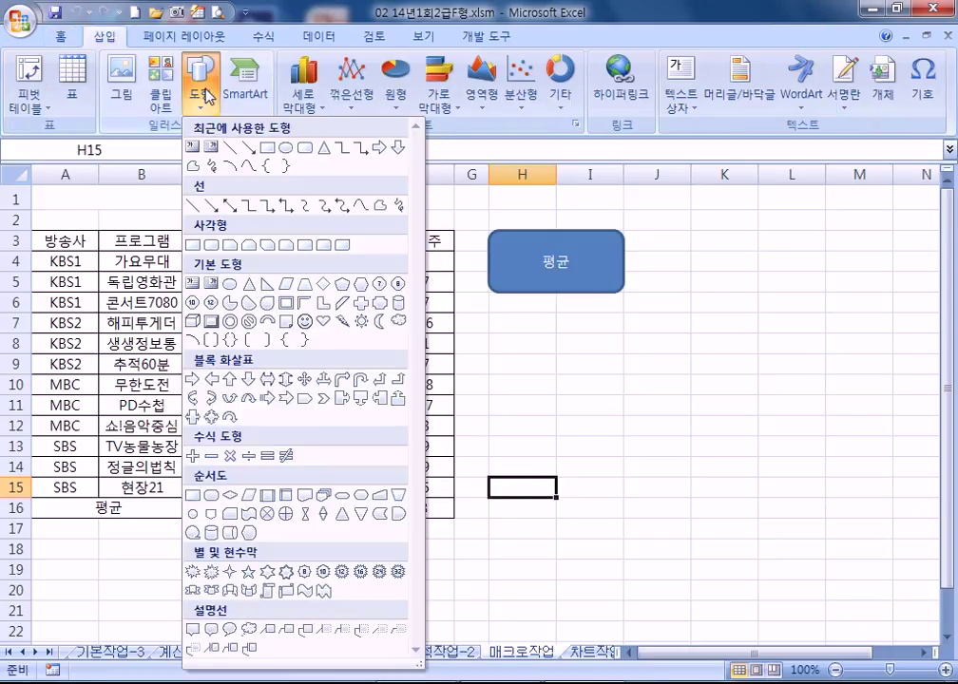
left_click(211, 246)
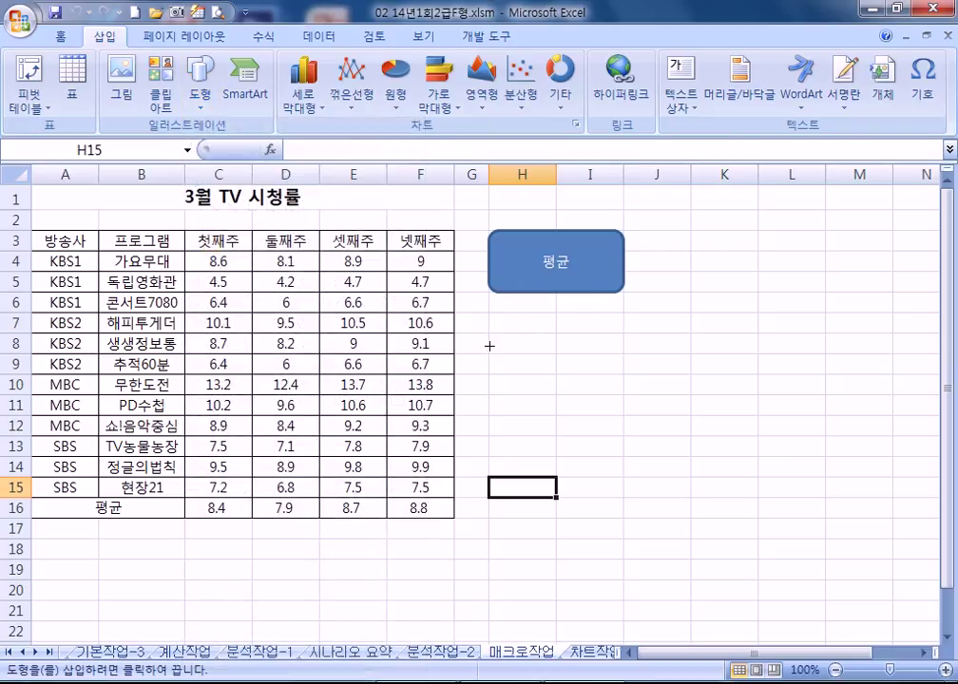
mouse_move(491, 334)
left_mouse_down()
mouse_move(561, 334)
mouse_move(616, 383)
mouse_move(613, 395)
left_mouse_up()
type("서")
key("BackSpace")
key("BackSpace")
key("BackSpace")
key("BackSpace")
key("BackSpace")
type("서시")
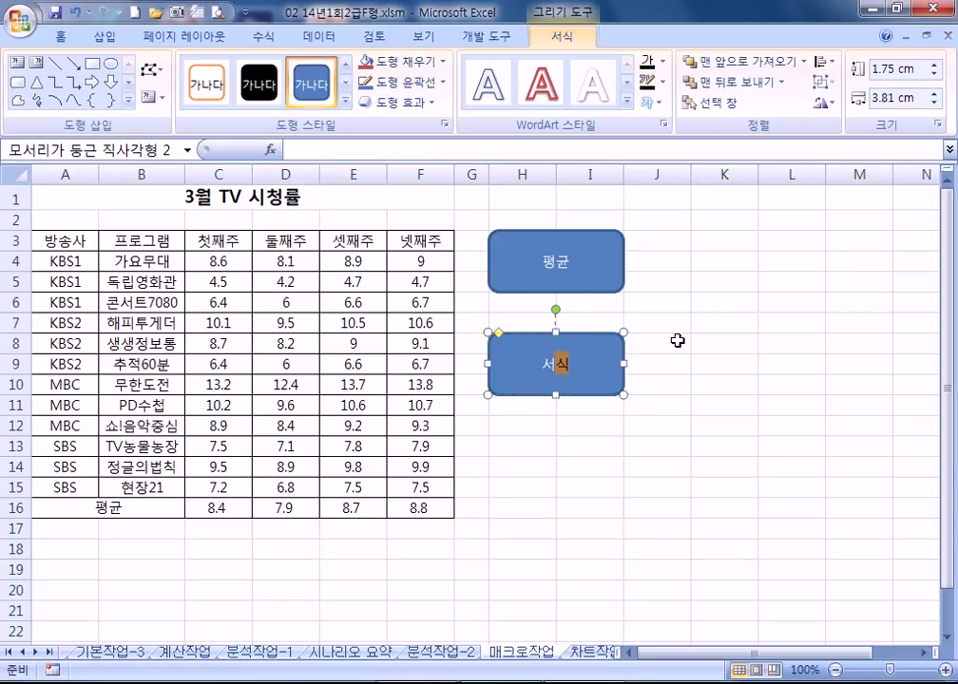
Assign a new macro named 서식 to the 서식 shape and start recording it.
right_click(609, 382)
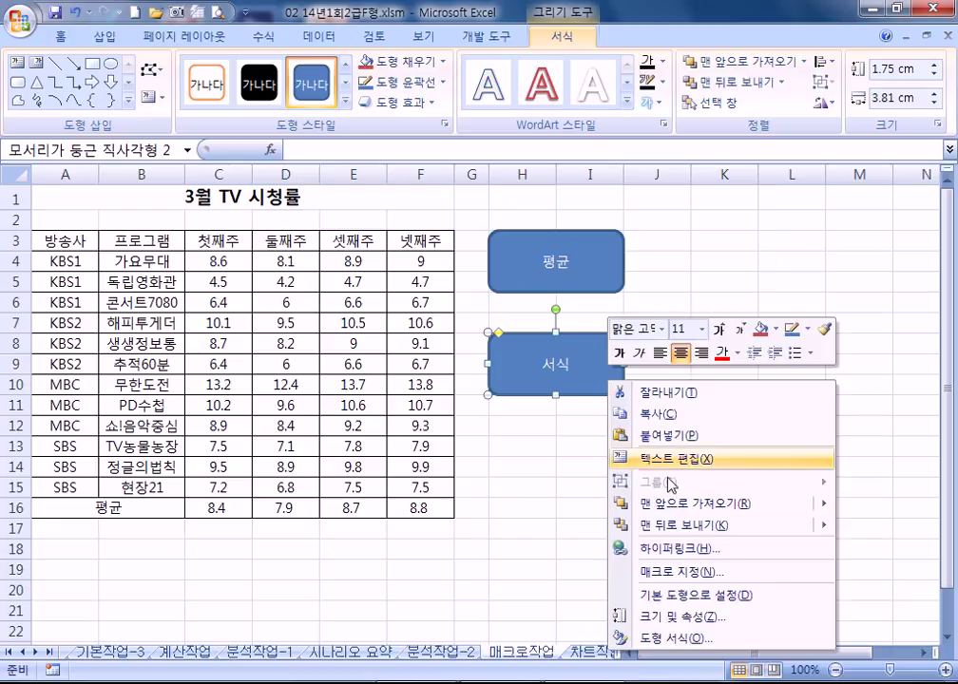
left_click(667, 571)
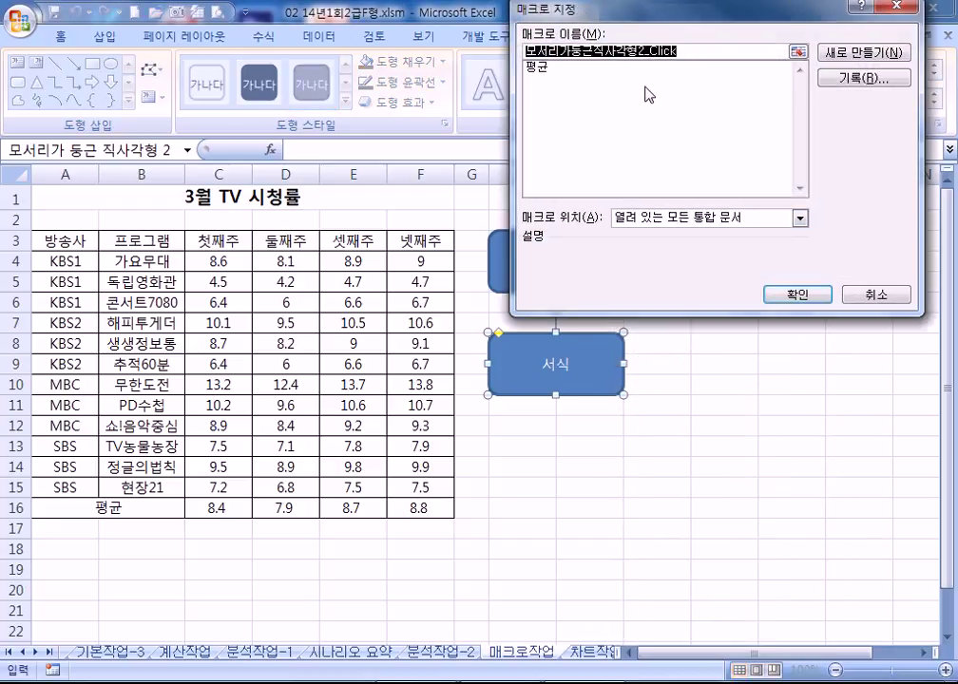
type("서식")
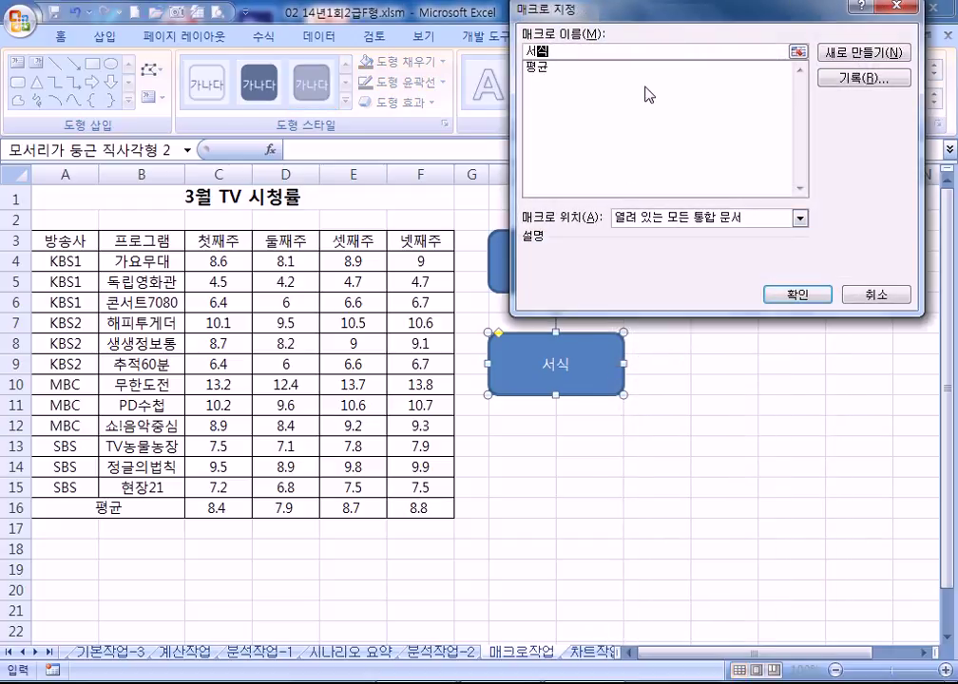
left_click(842, 79)
left_click(760, 262)
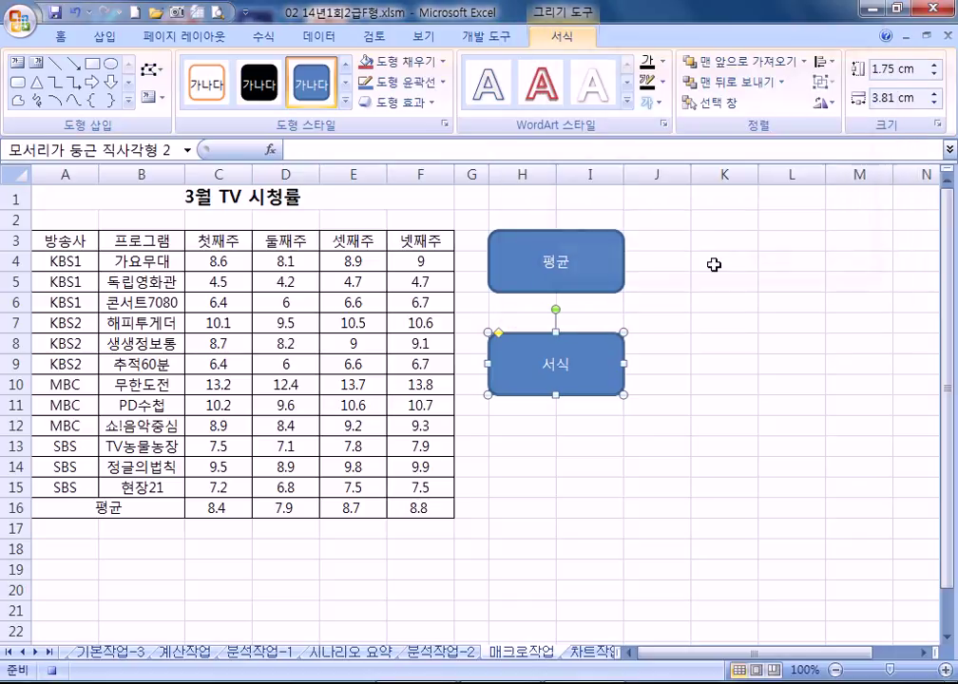
Record applying the 강조색3 cell style to the header cells A3:F3 and stop the macro recording.
left_click_drag(70, 242, 433, 241)
left_click(717, 112)
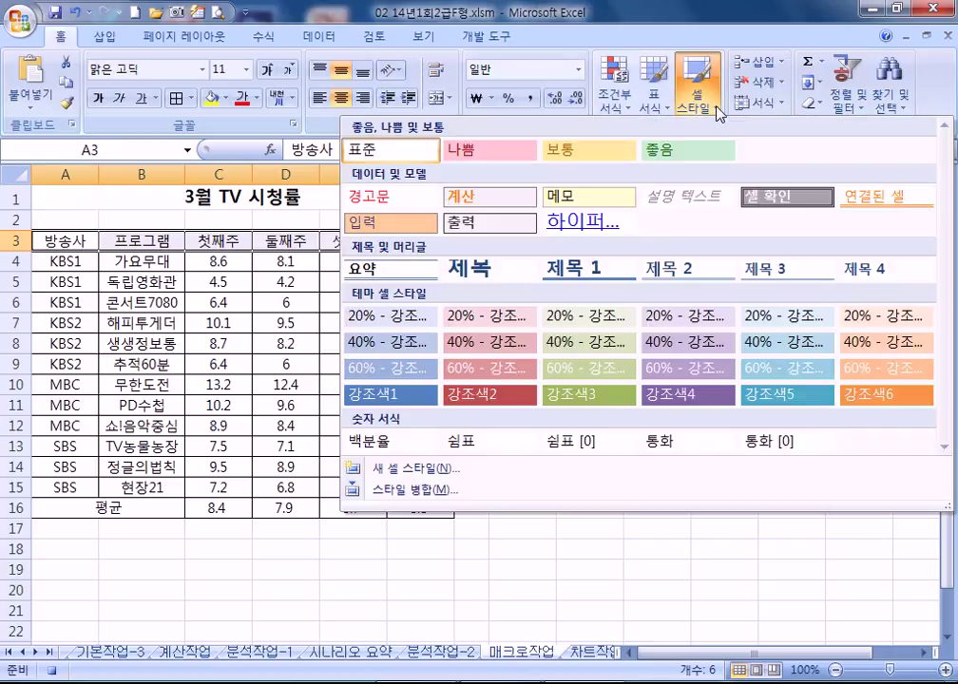
left_click(600, 404)
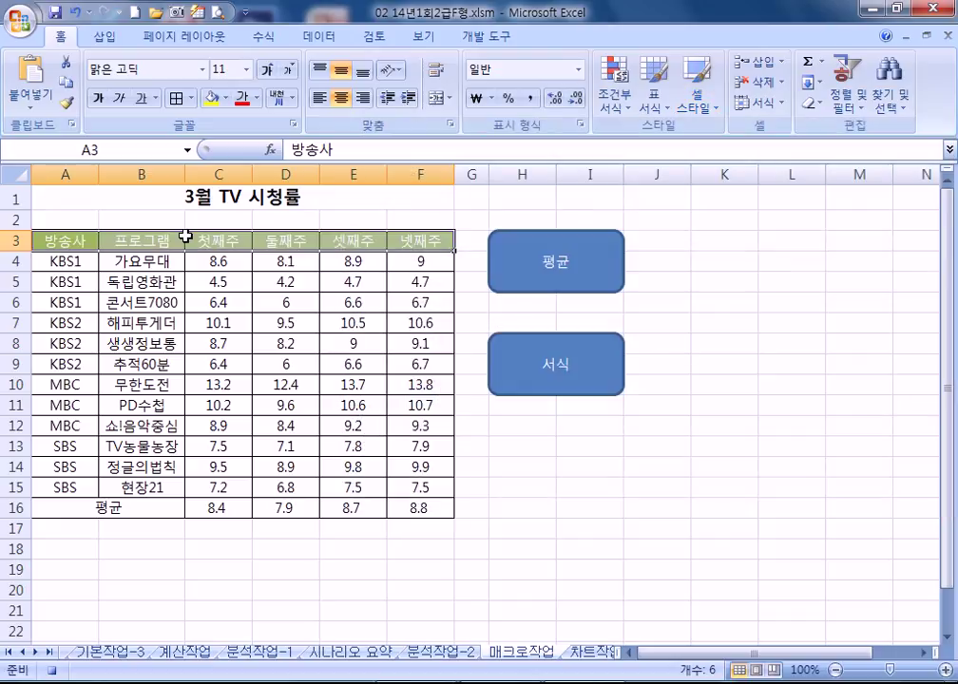
left_click(486, 36)
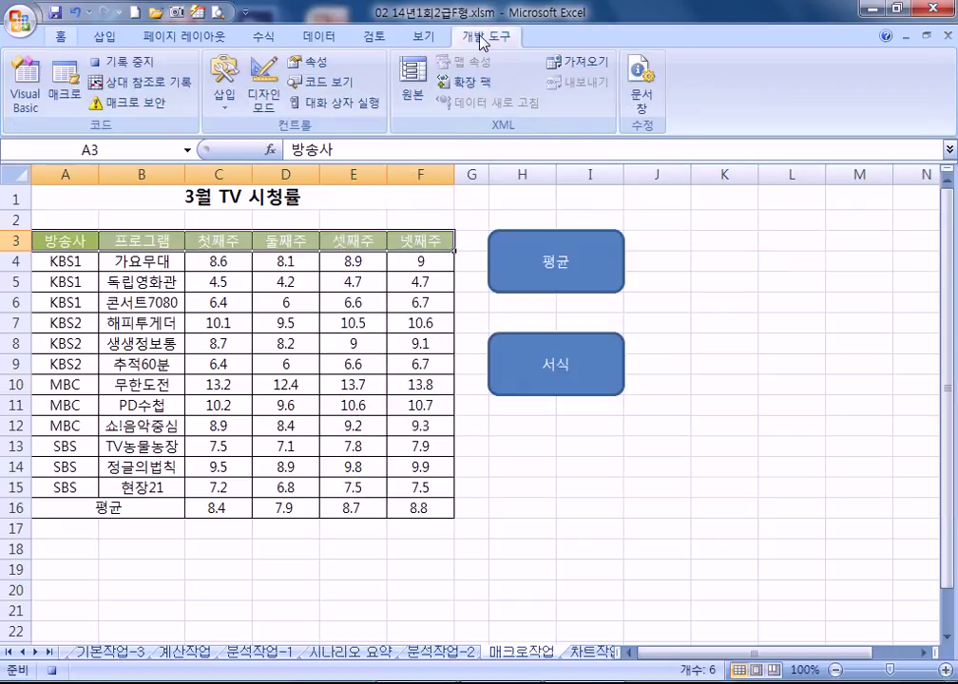
left_click(140, 64)
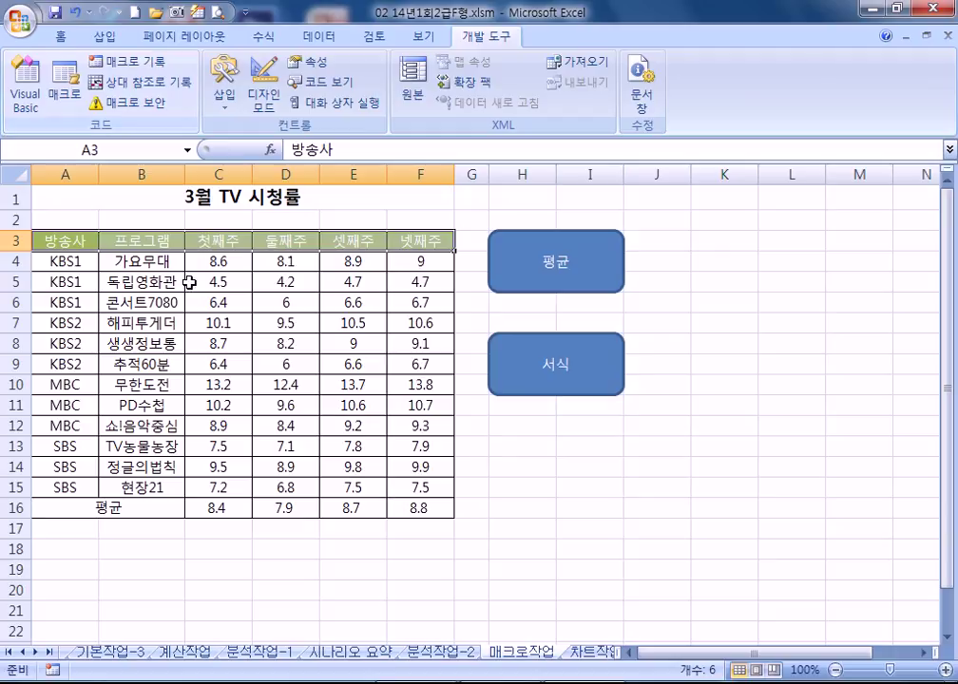
Reset A3:F3 to no fill and automatic font colour, and run the 서식 macro from its shape to test it.
left_click(61, 38)
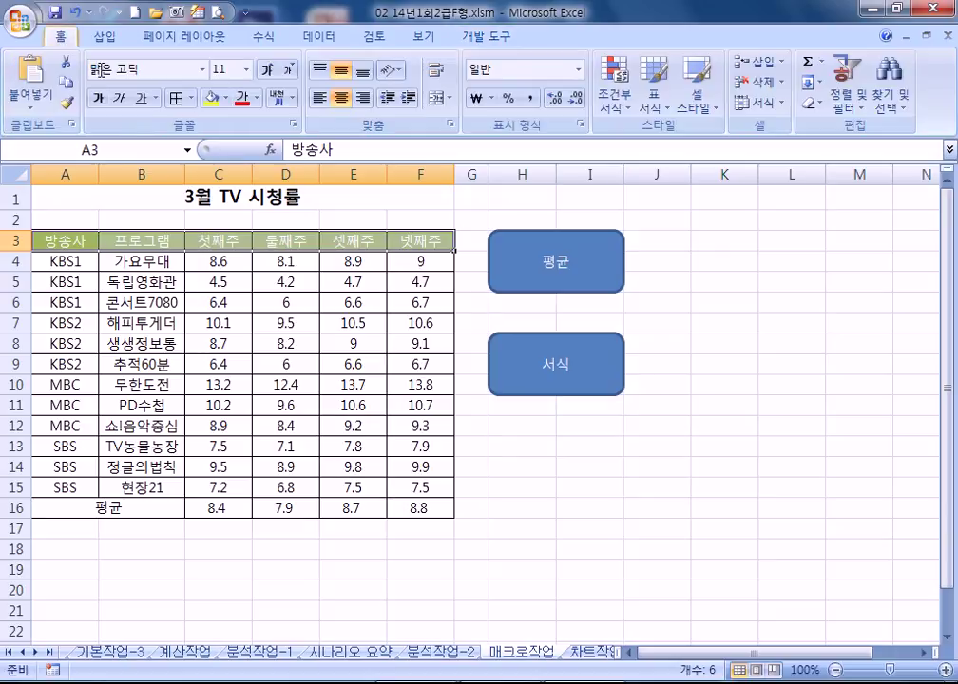
left_click(705, 100)
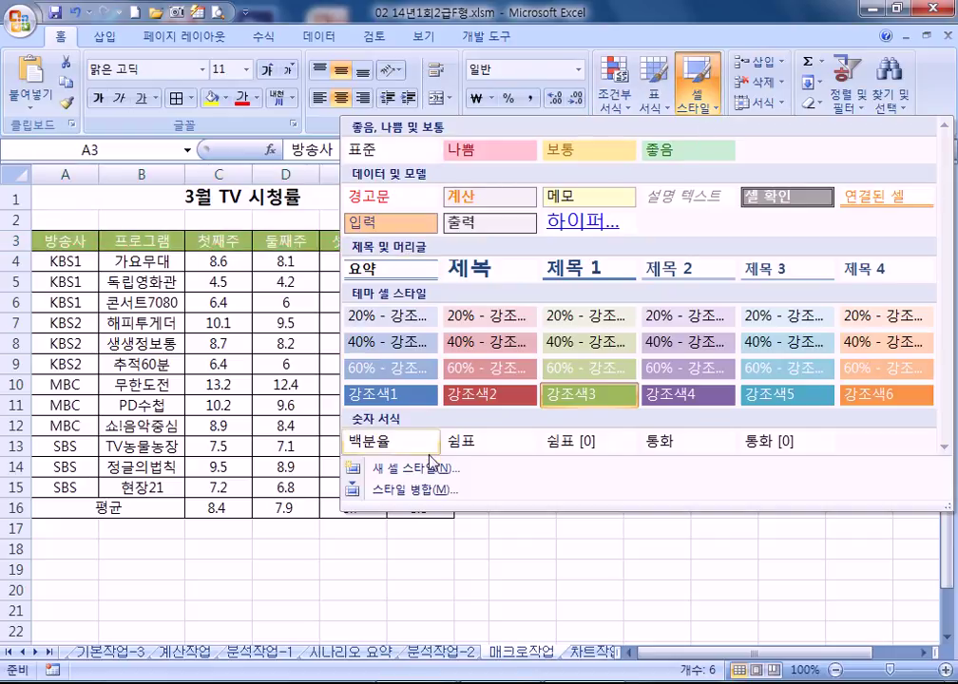
left_click(215, 105)
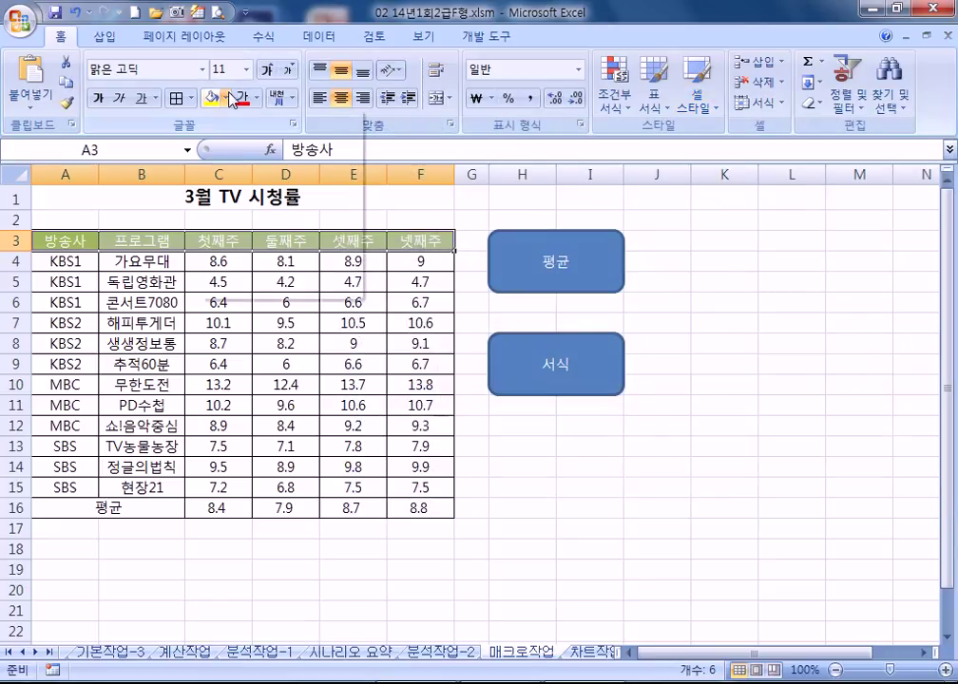
left_click(225, 98)
left_click(245, 264)
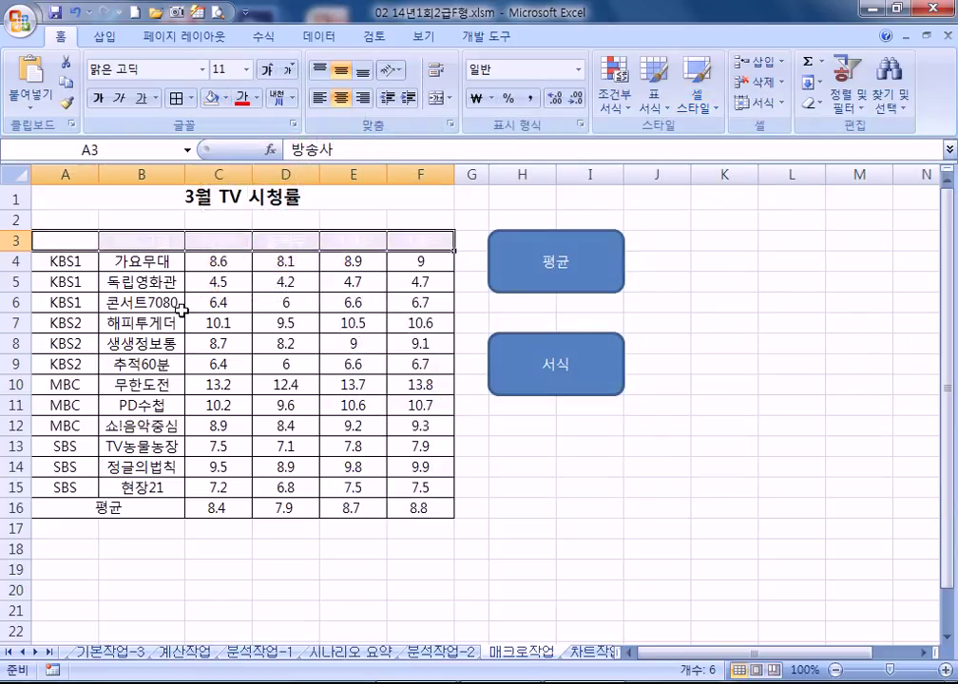
left_click(258, 98)
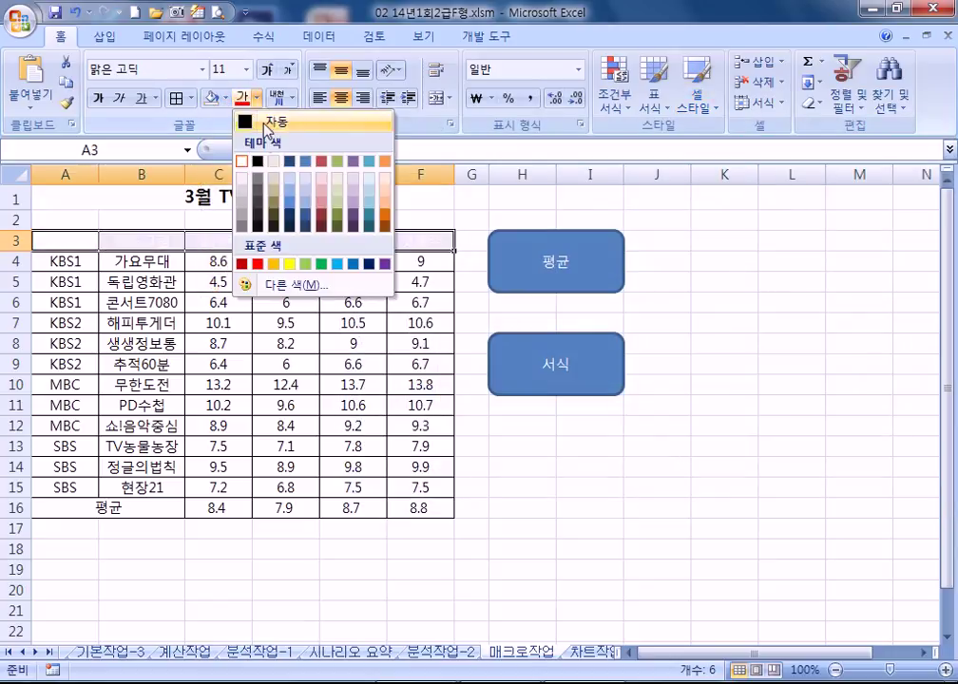
left_click(270, 122)
left_click(182, 333)
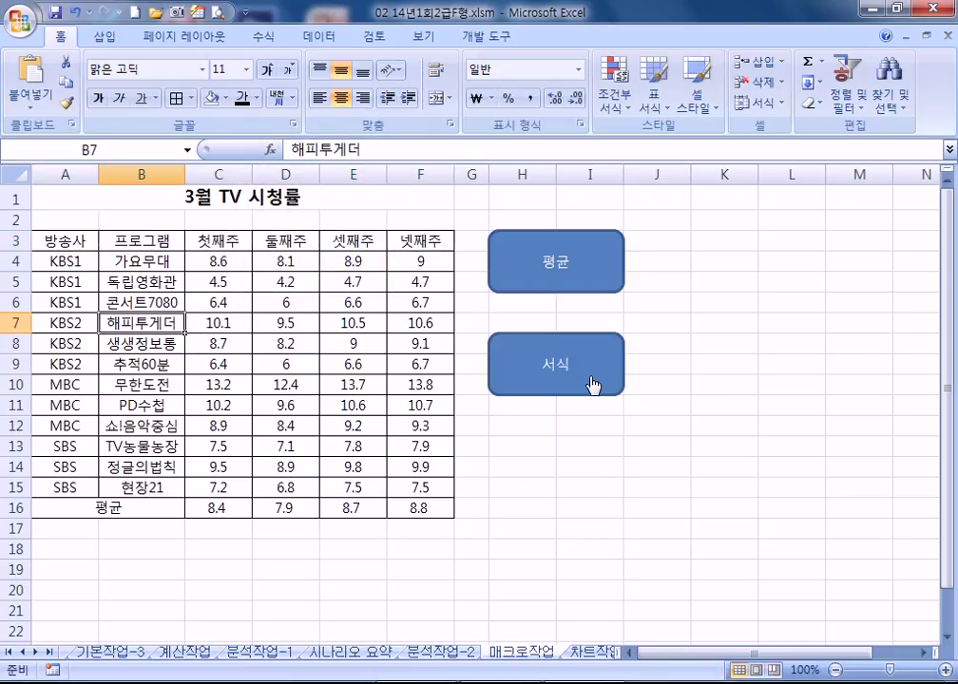
left_click(589, 384)
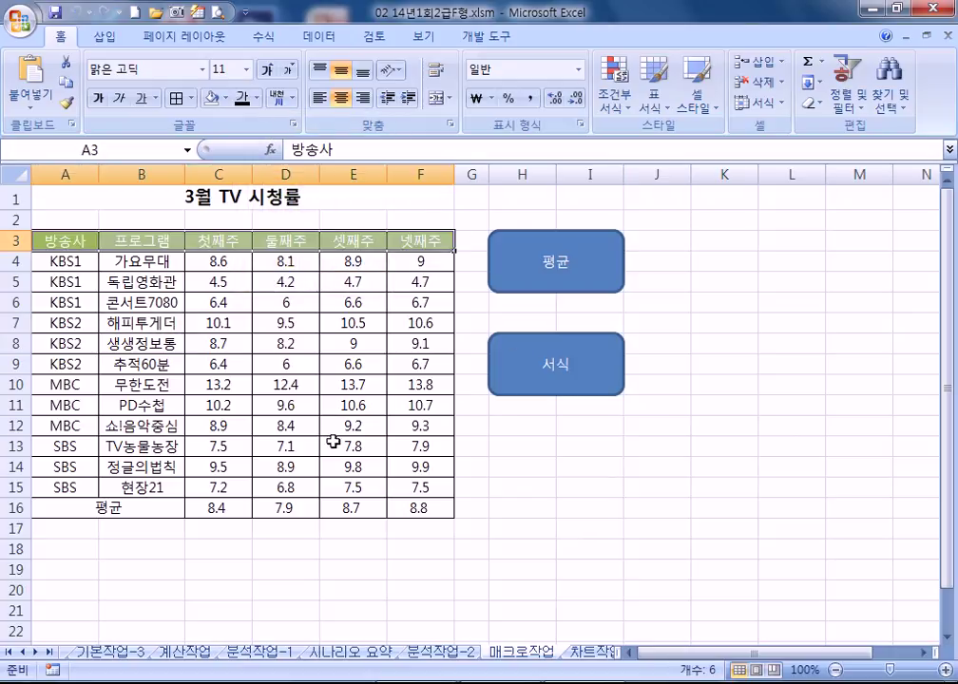
Clear the averages in C16:F16 once more and rerun the 평균 macro from its shape.
left_click_drag(242, 507, 395, 507)
key("Delete")
left_click(521, 548)
left_click(595, 270)
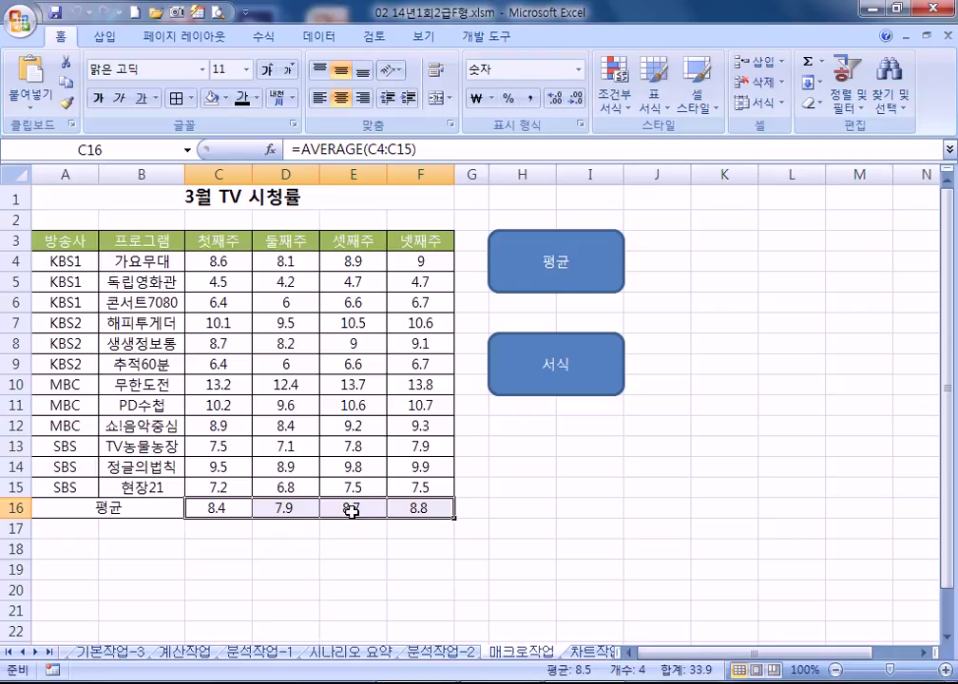
Go to the 차트작업 sheet, select the column chart below the table and show its layout options.
left_click(579, 654)
scroll(217, 470, "down", 3)
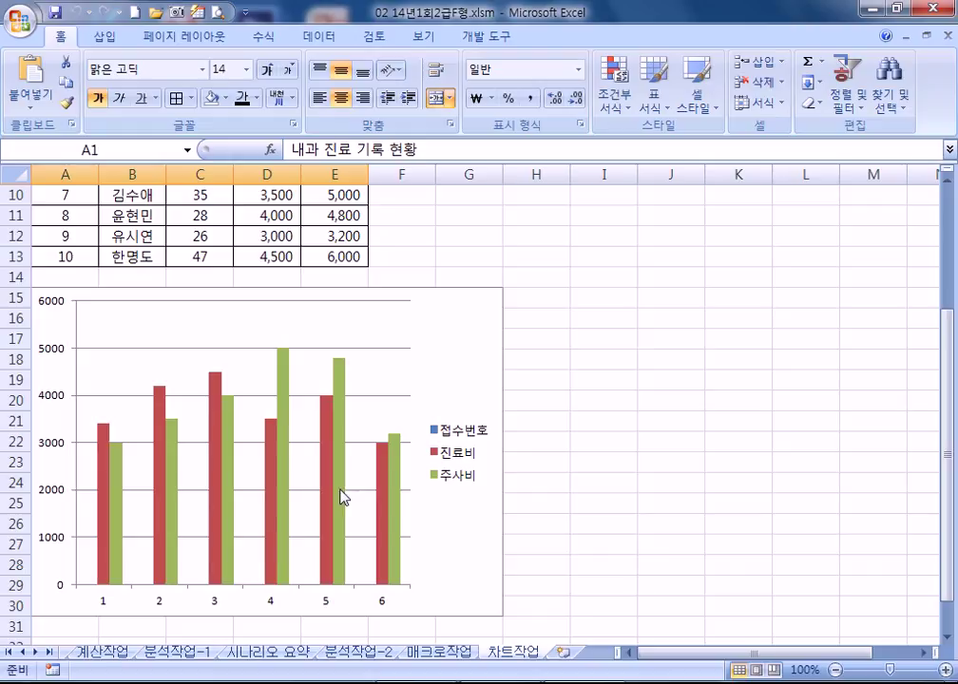
left_click(466, 360)
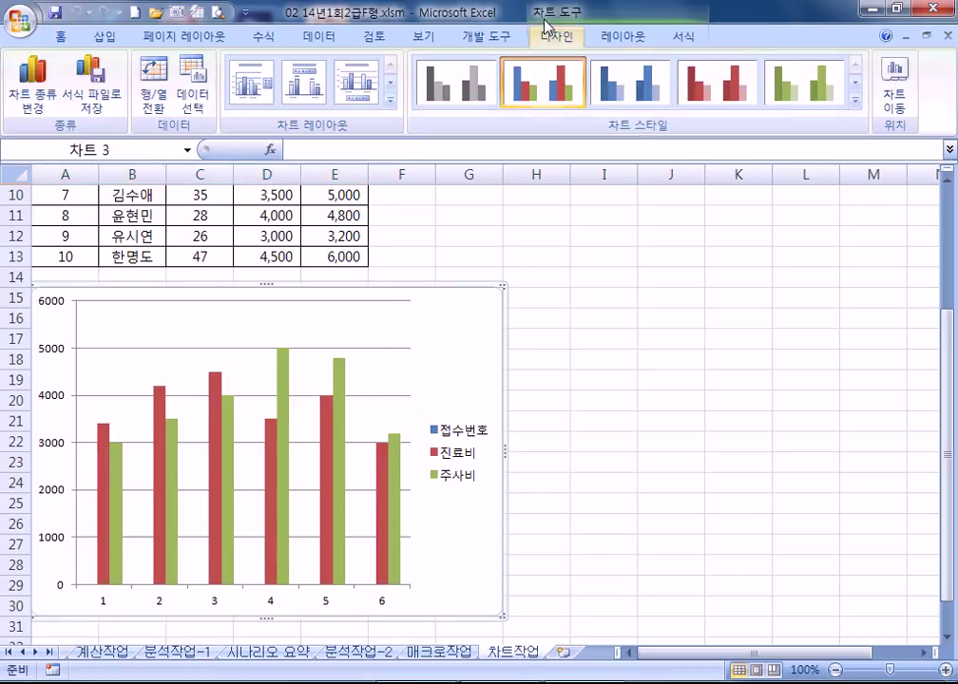
left_click(616, 38)
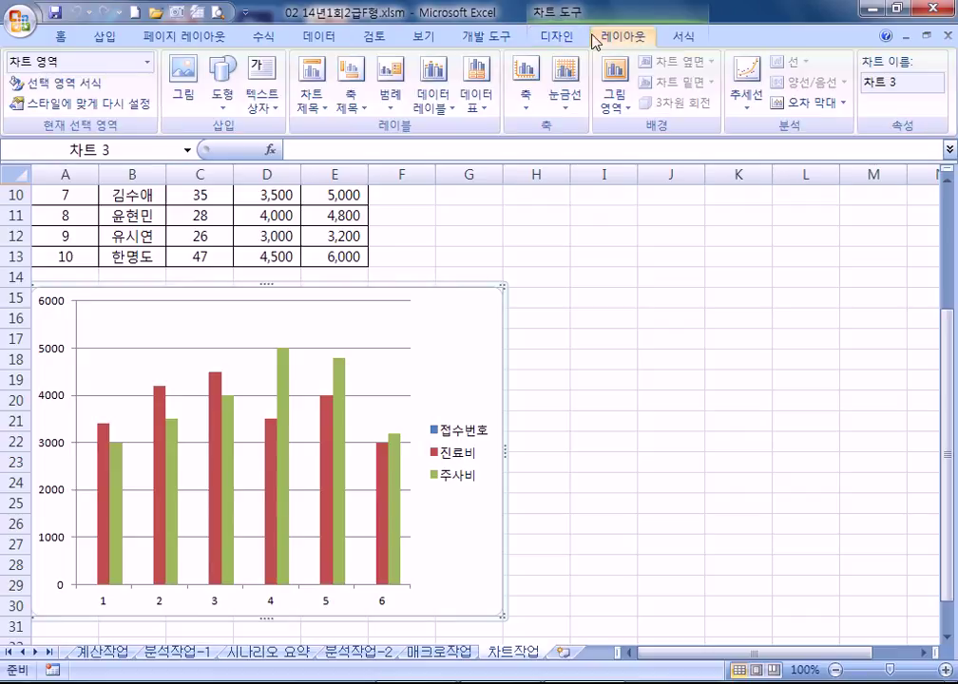
left_click(566, 38)
left_click(614, 40)
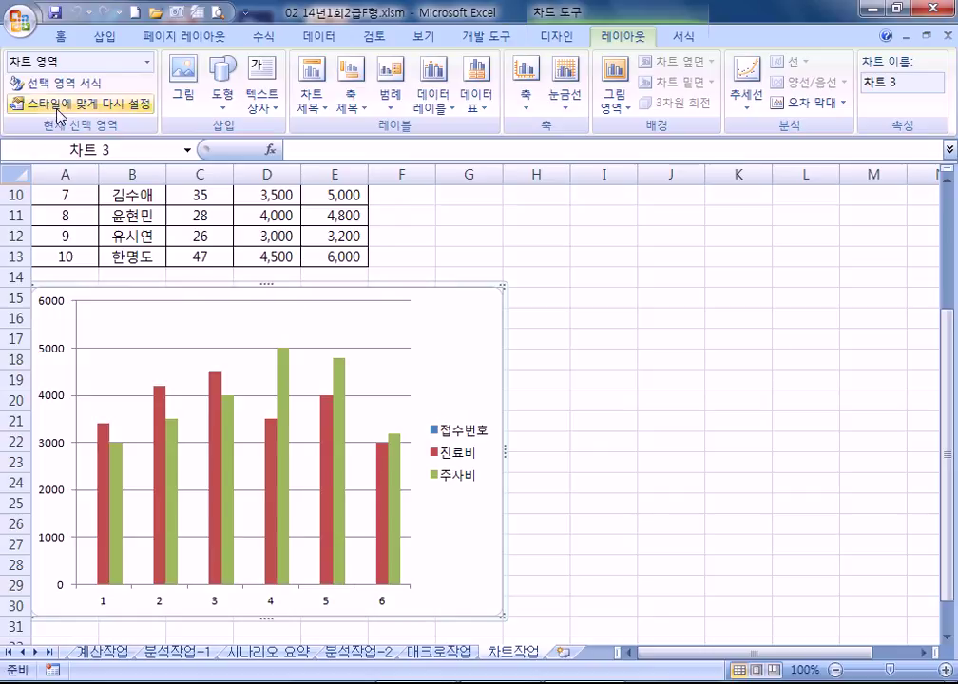
Examine the chart's elements by selecting the legend and the 진료비, 주사비 and 접수번호 series in turn.
left_click(147, 64)
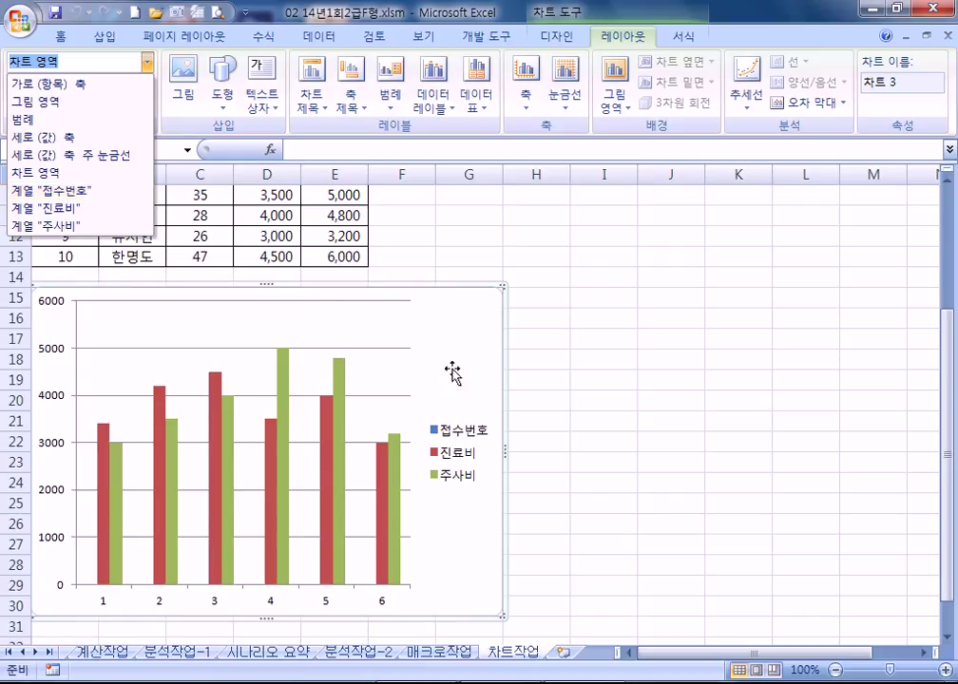
left_click(409, 354)
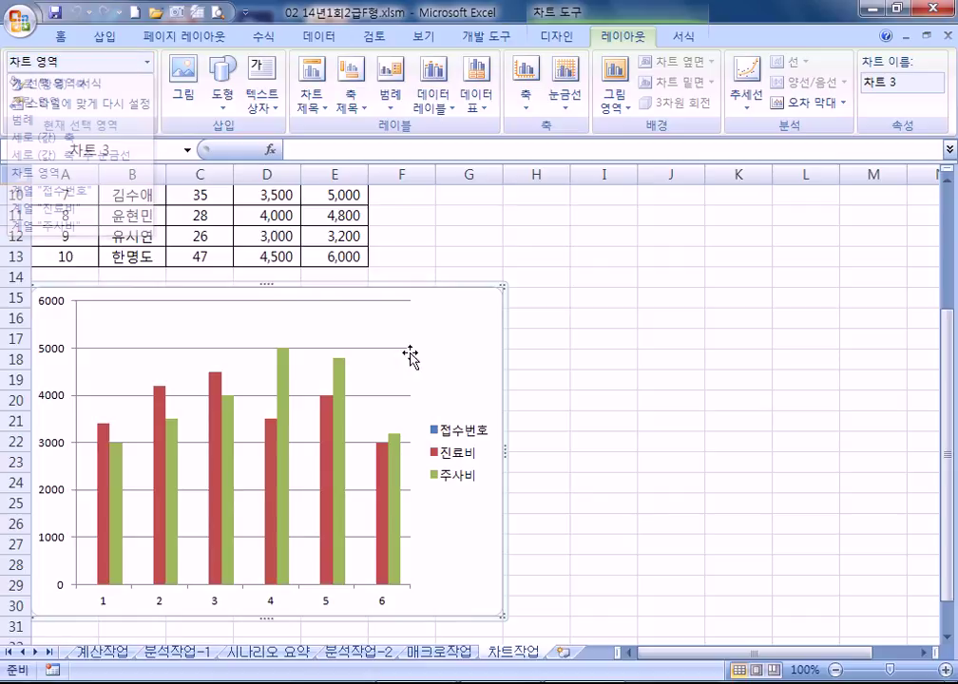
left_click(469, 441)
left_click(103, 63)
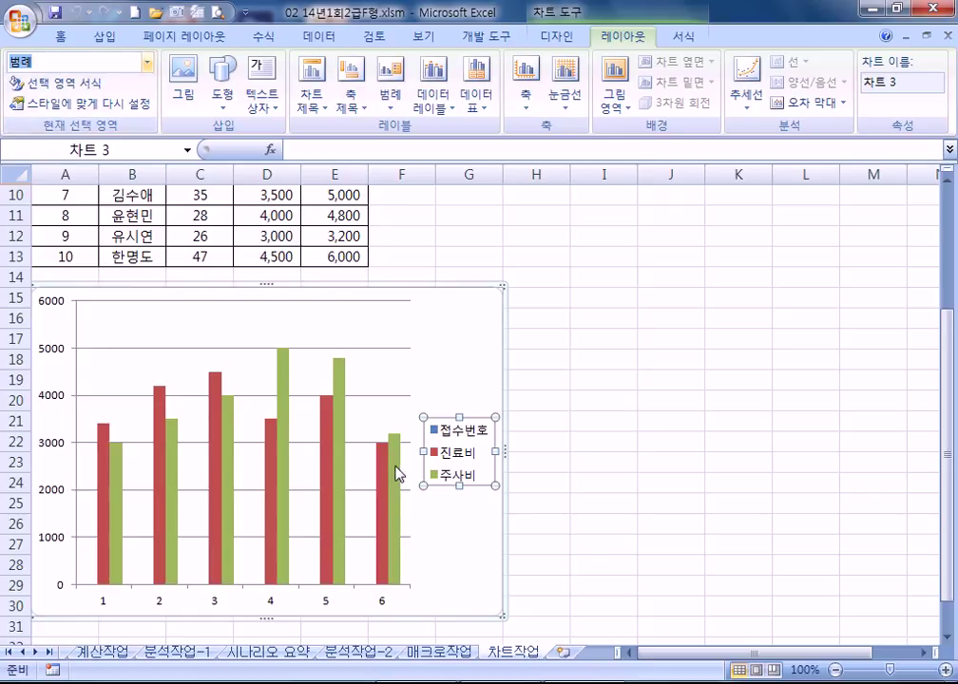
left_click(328, 418)
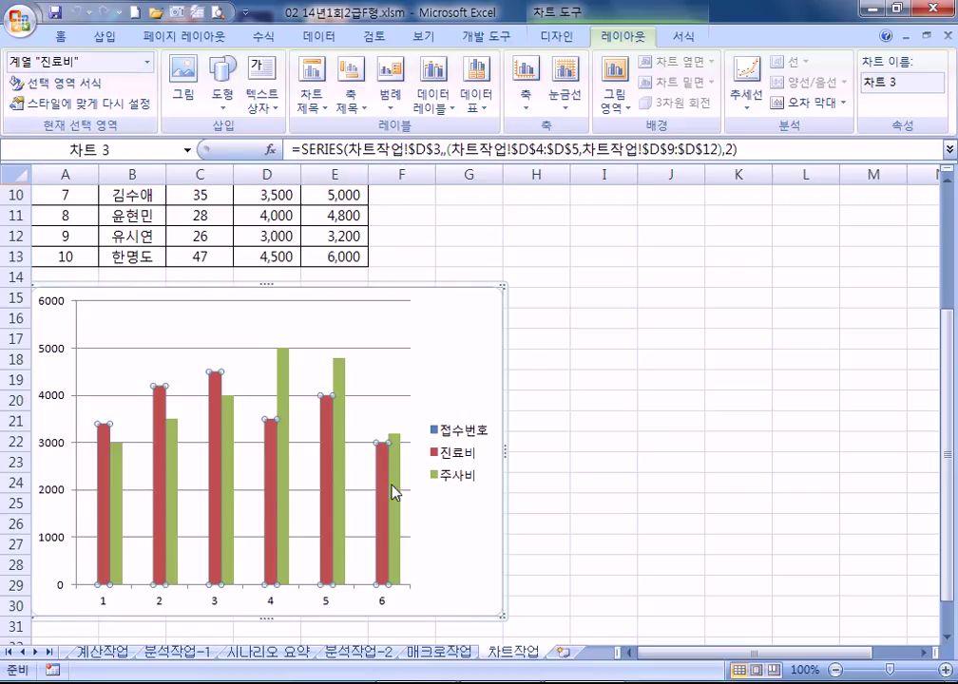
left_click(342, 396)
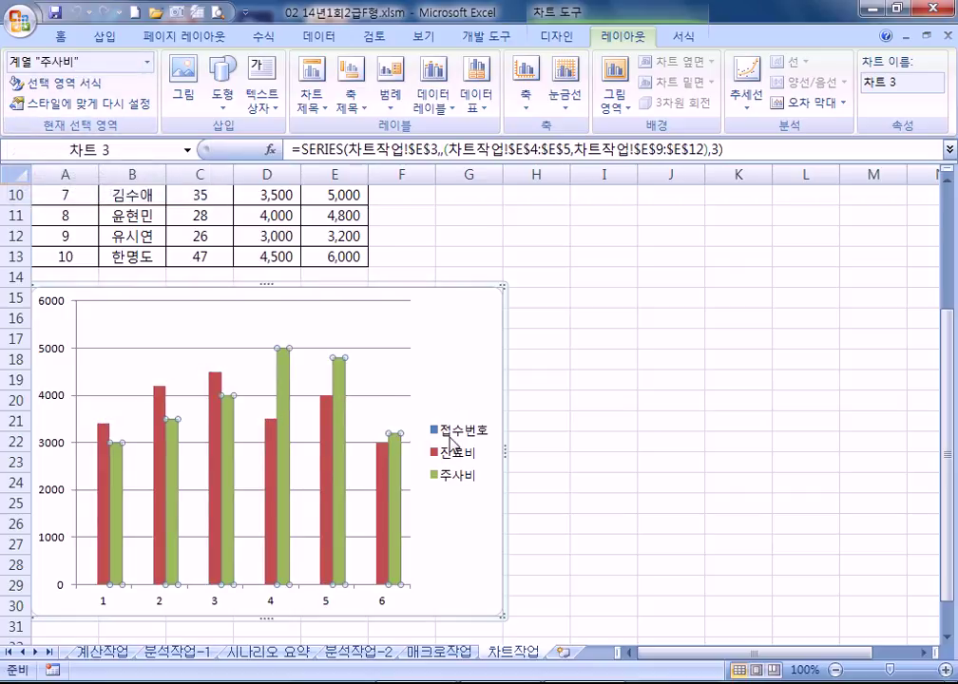
left_click(86, 585)
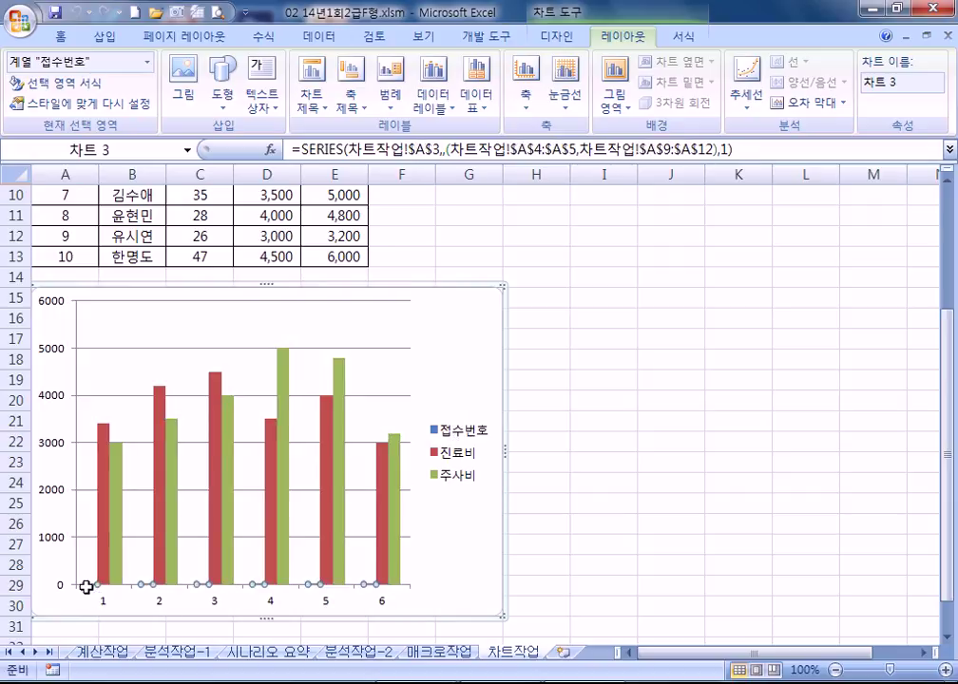
left_click(447, 563)
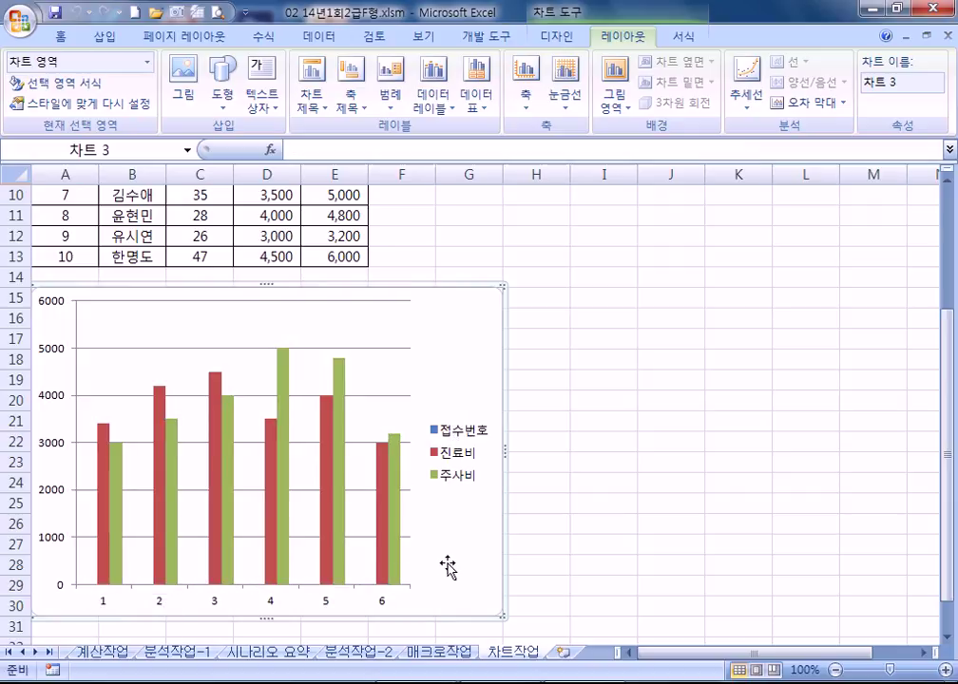
Select the 접수번호 series from the chart's elements and delete it from the chart.
left_click(148, 62)
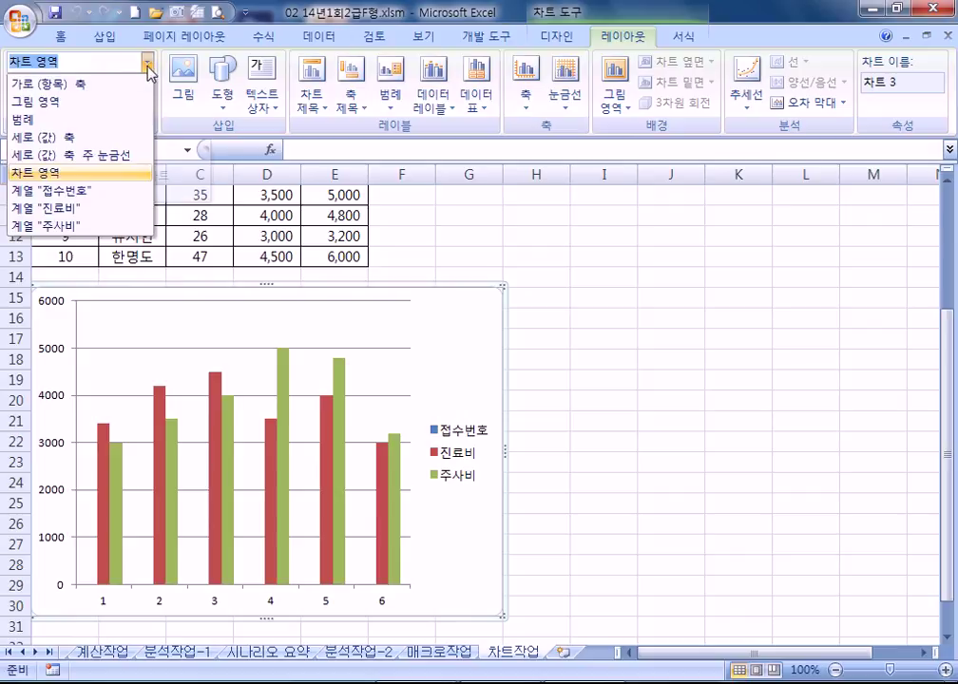
left_click(92, 193)
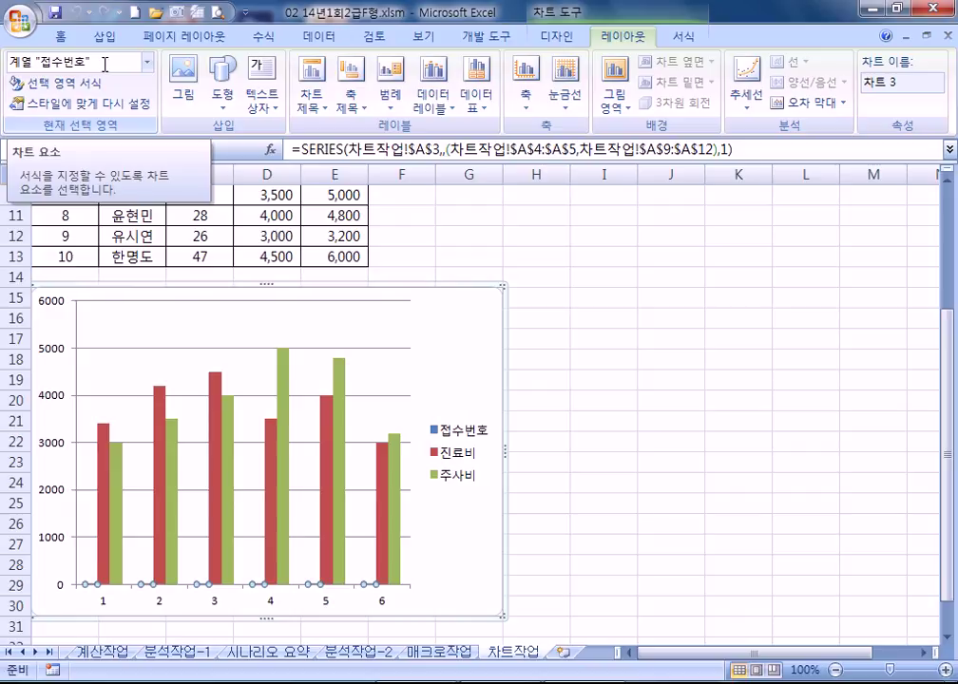
scroll(437, 480, "down", 2)
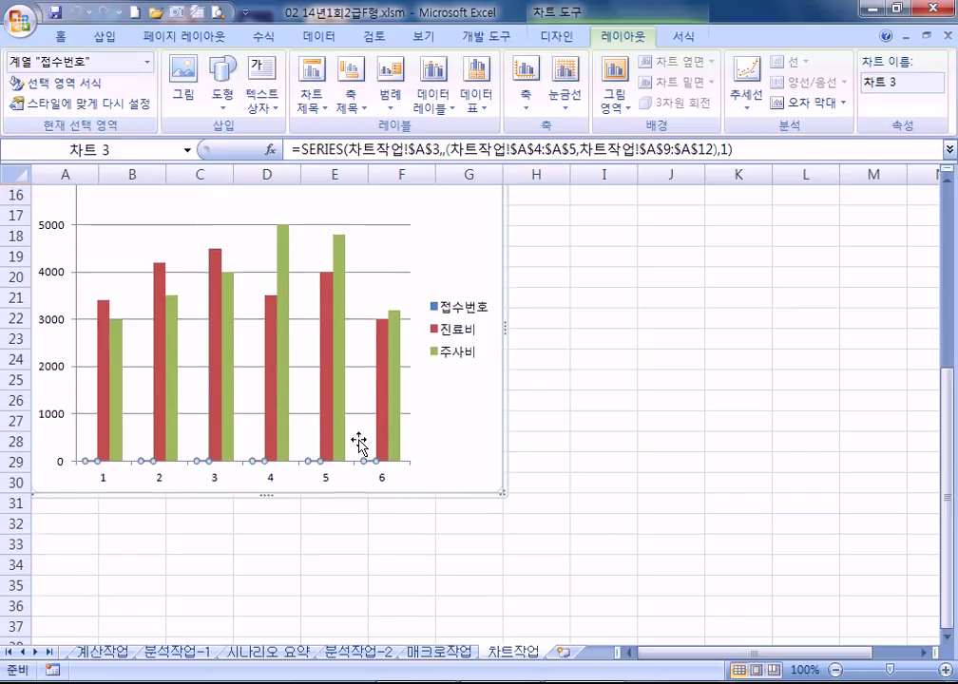
key("Delete")
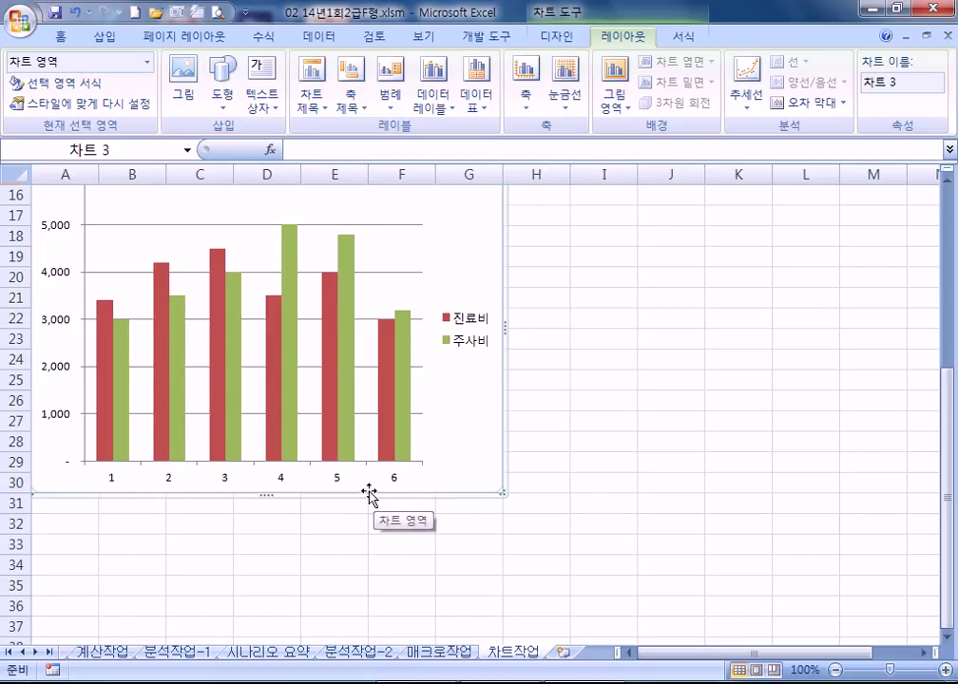
scroll(368, 493, "up", 2)
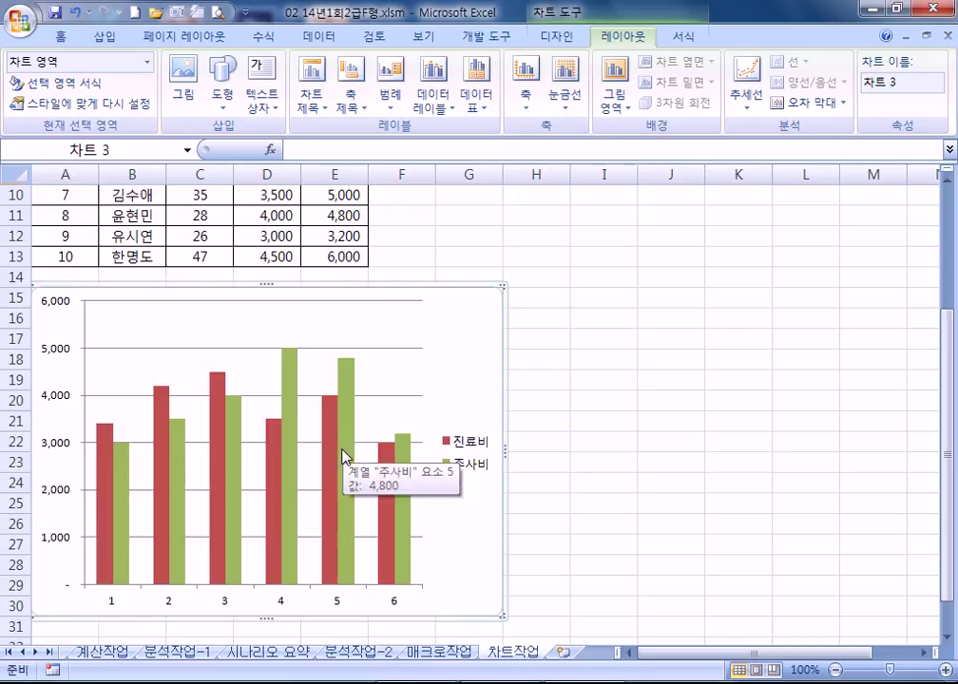
Change the 주사비 series to a line chart with markers, leaving 진료비 as columns.
left_click(148, 62)
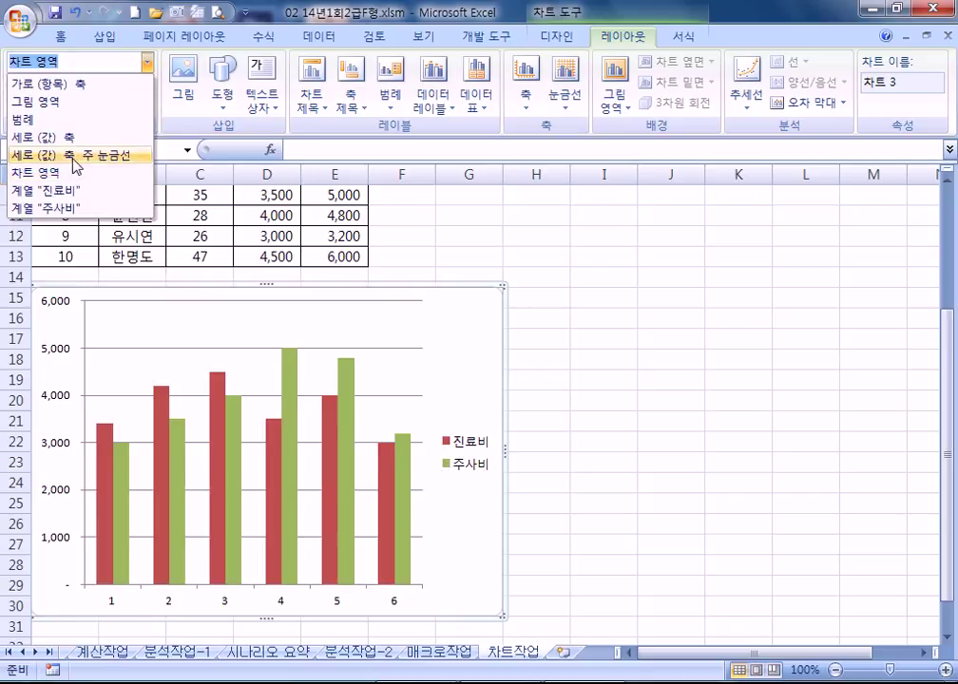
left_click(477, 352)
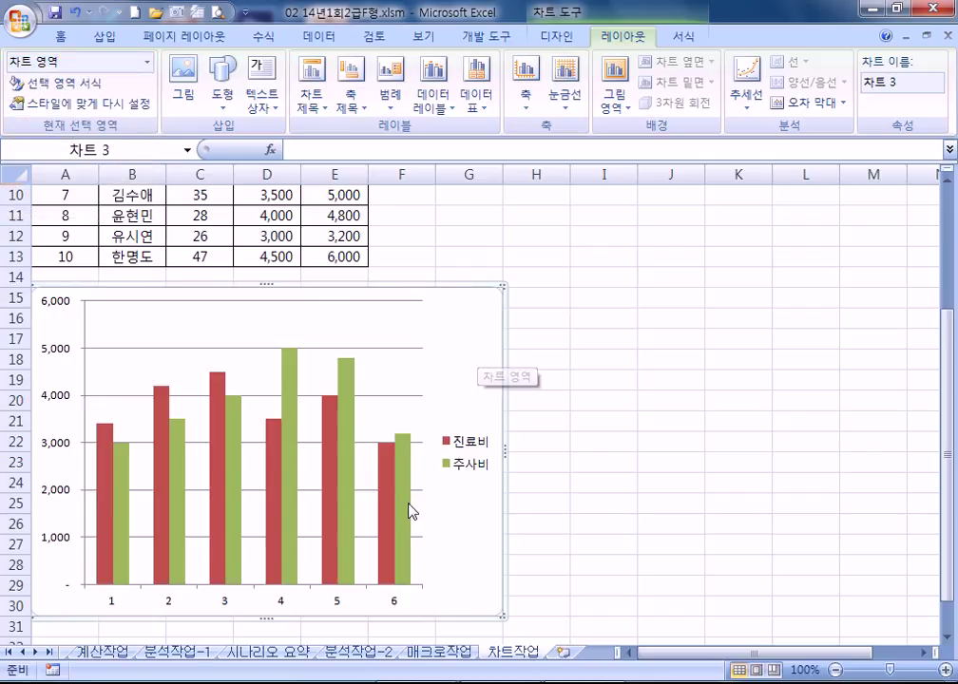
left_click(347, 407)
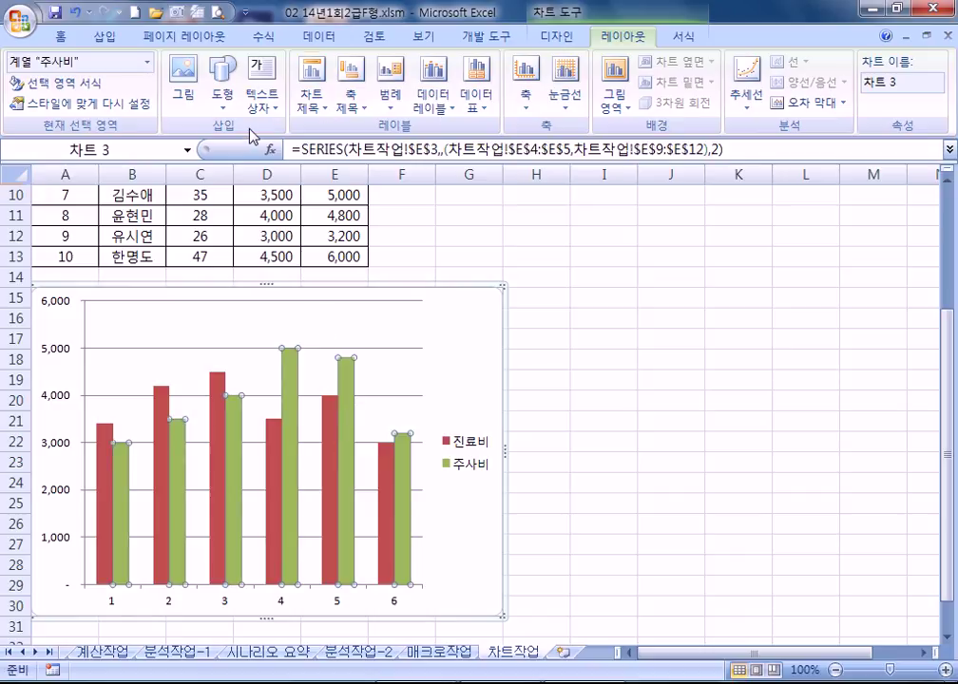
left_click(570, 38)
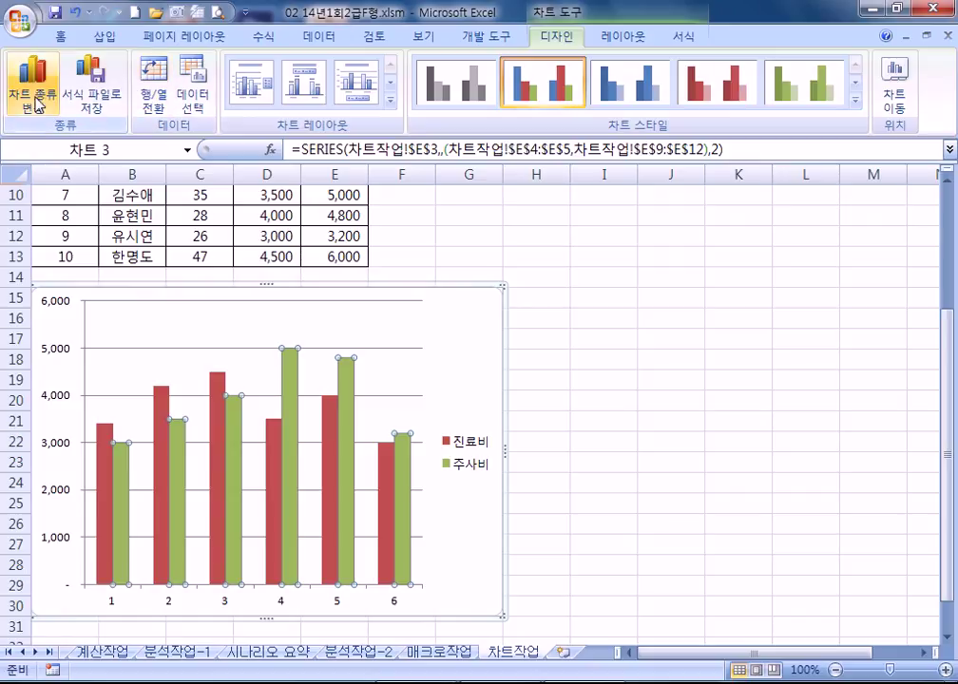
right_click(352, 404)
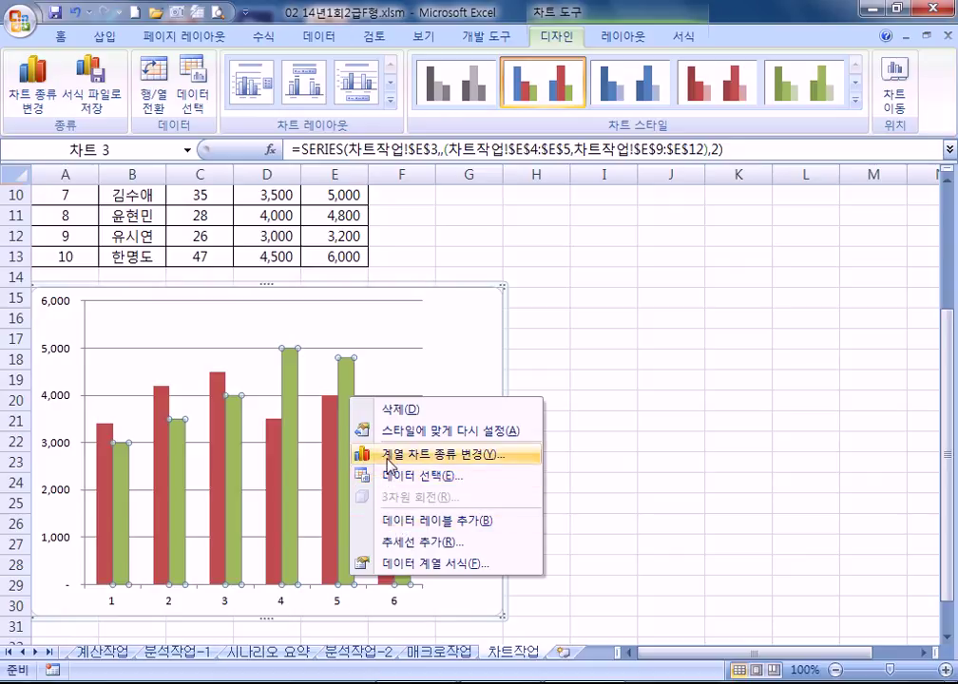
left_click(389, 457)
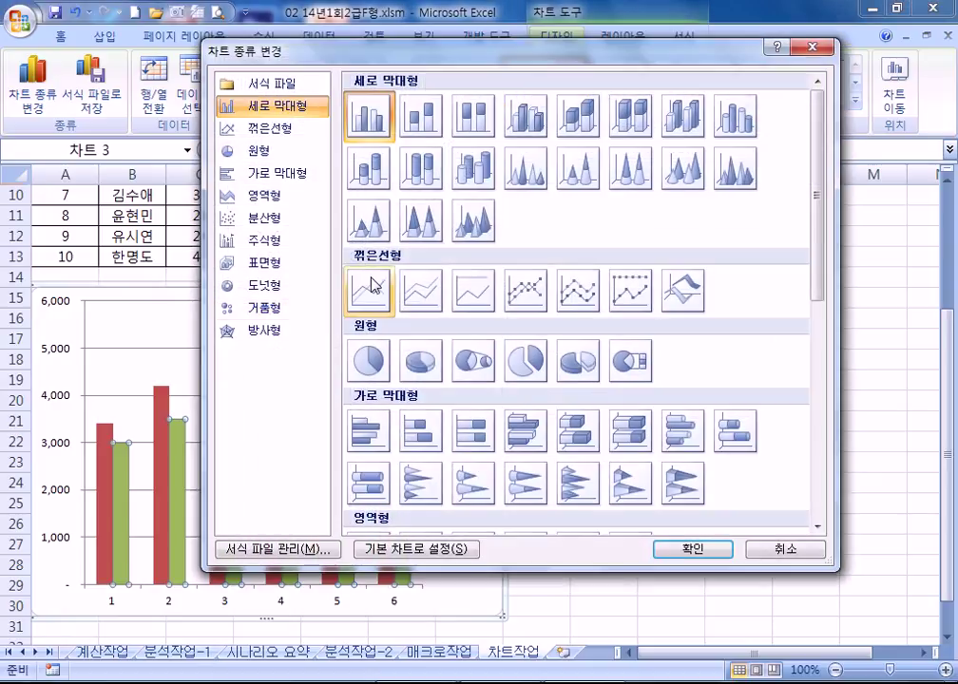
left_click(529, 296)
left_click(686, 551)
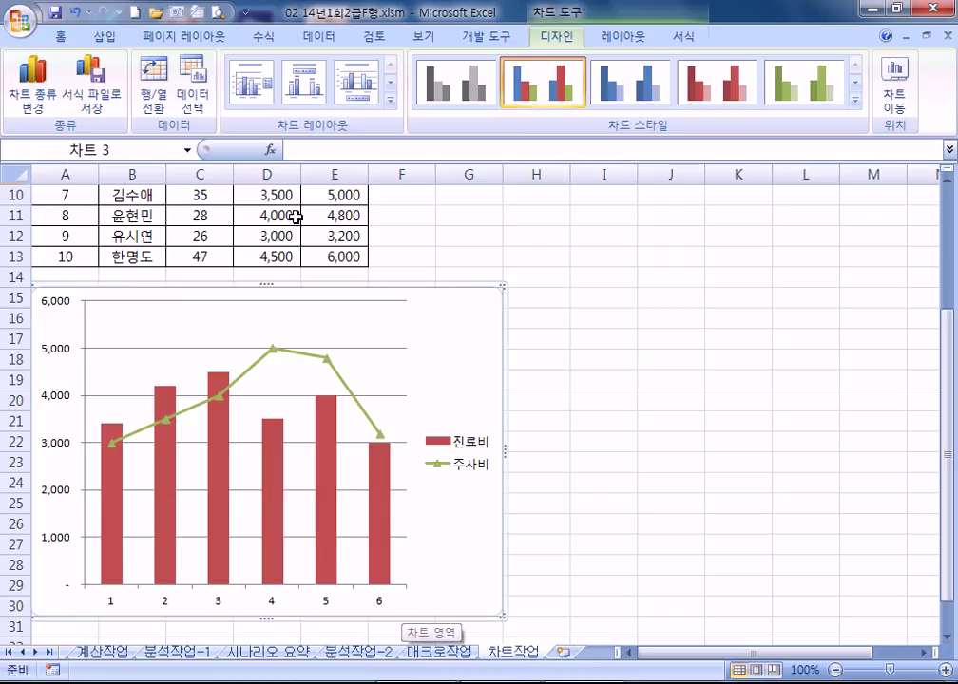
Open the chart's data source selection and check the horizontal axis label range.
left_click(195, 100)
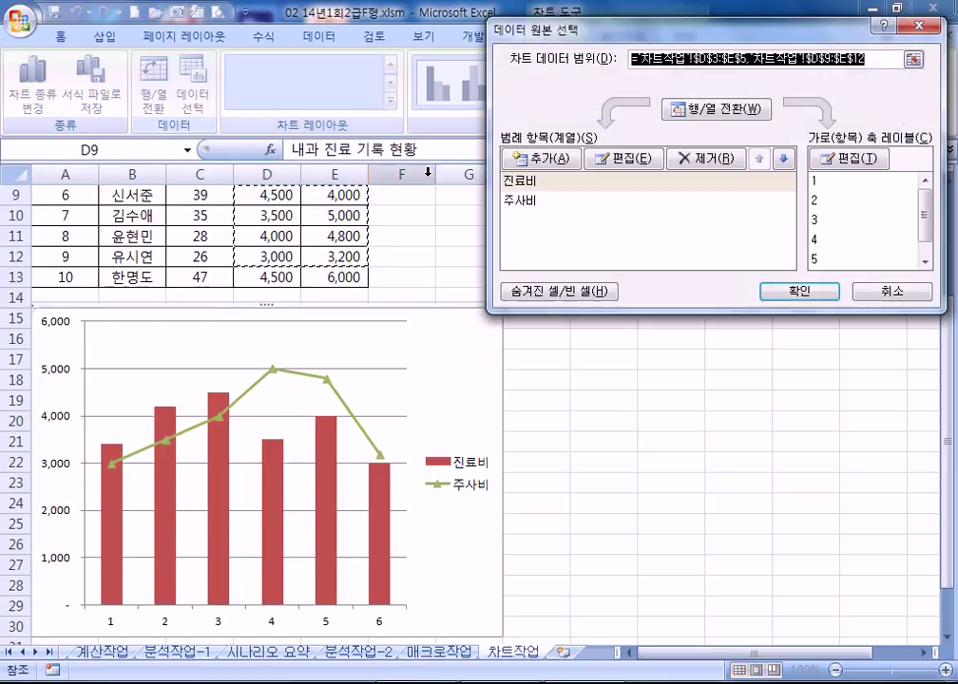
left_click(852, 159)
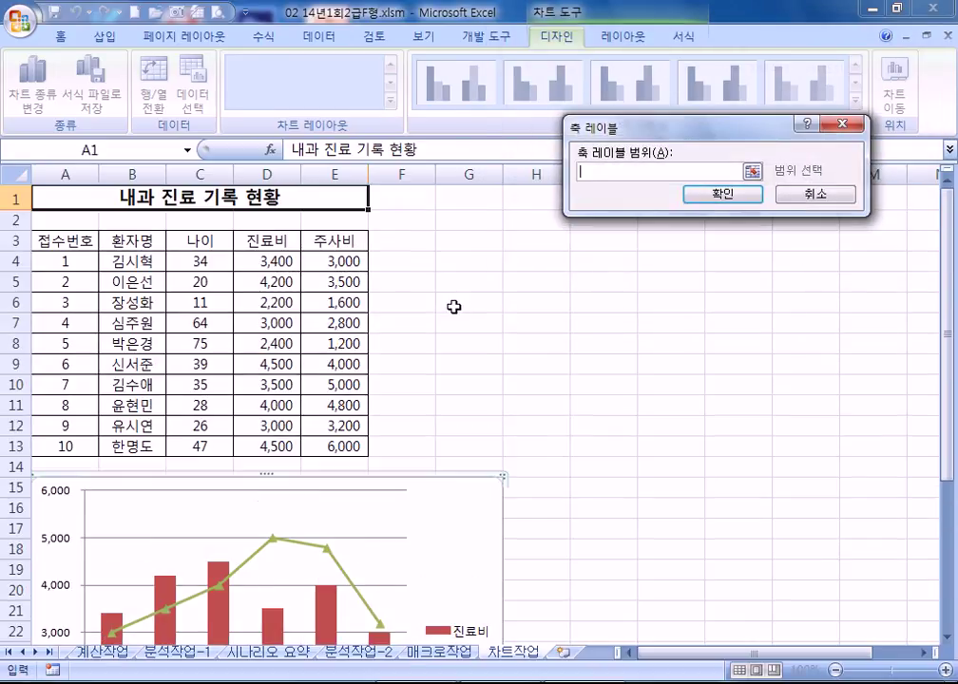
left_click(787, 198)
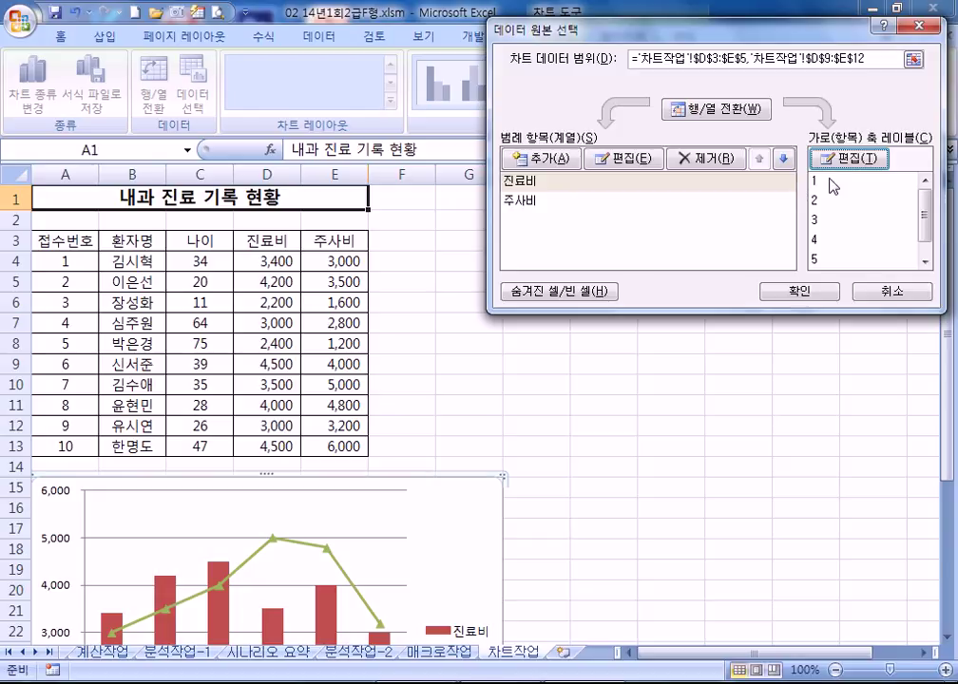
left_click(842, 161)
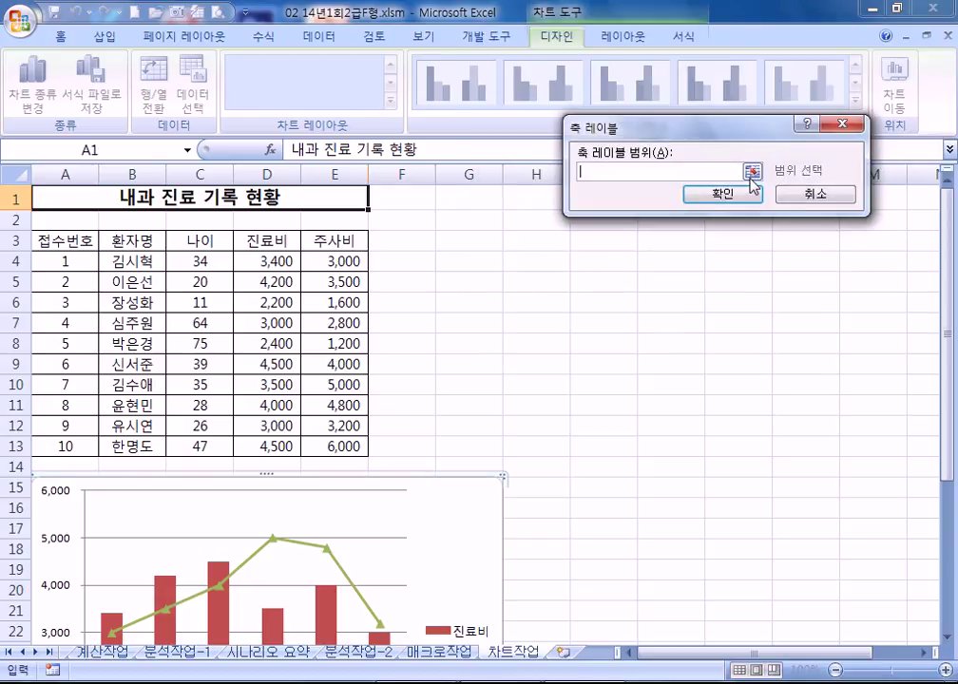
left_click(816, 194)
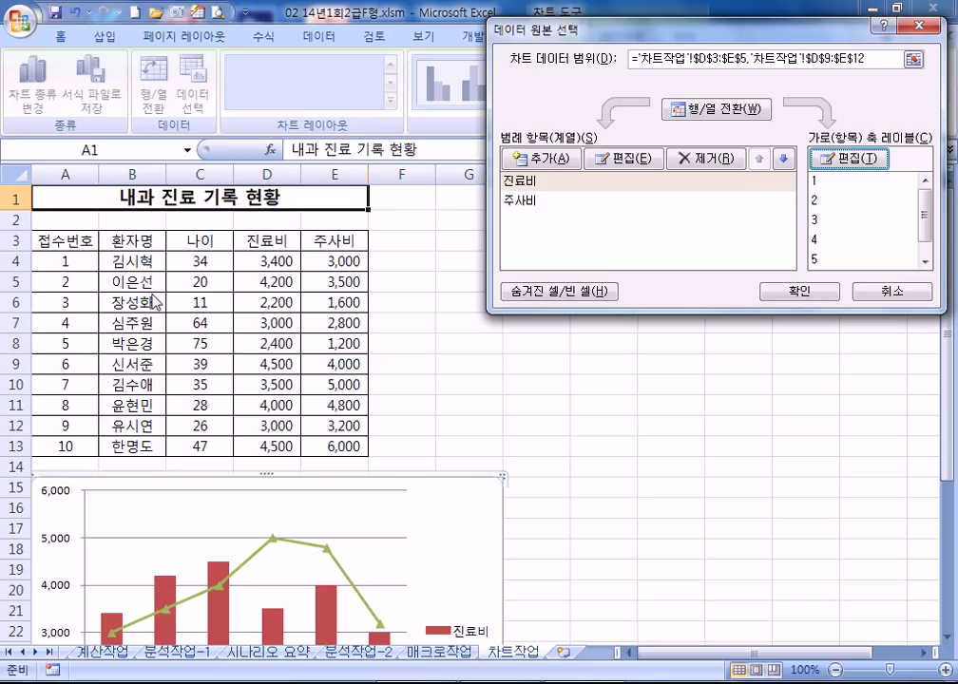
Set the horizontal axis labels to the 환자명 cells B4, B5, B9, B10, B11 and B12 and apply the data source.
left_click(850, 159)
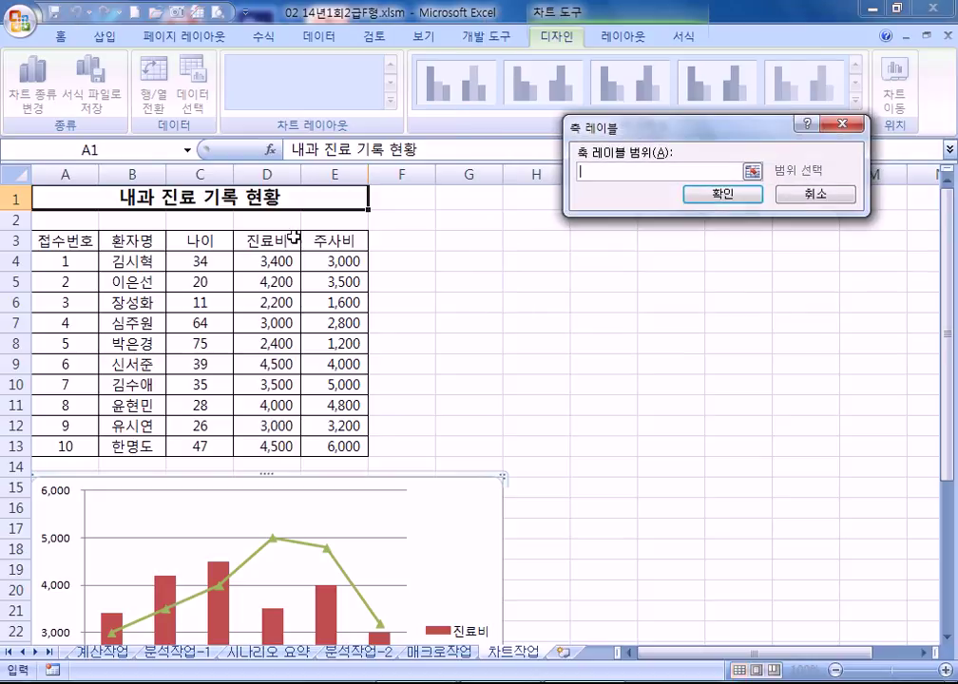
left_click(130, 262)
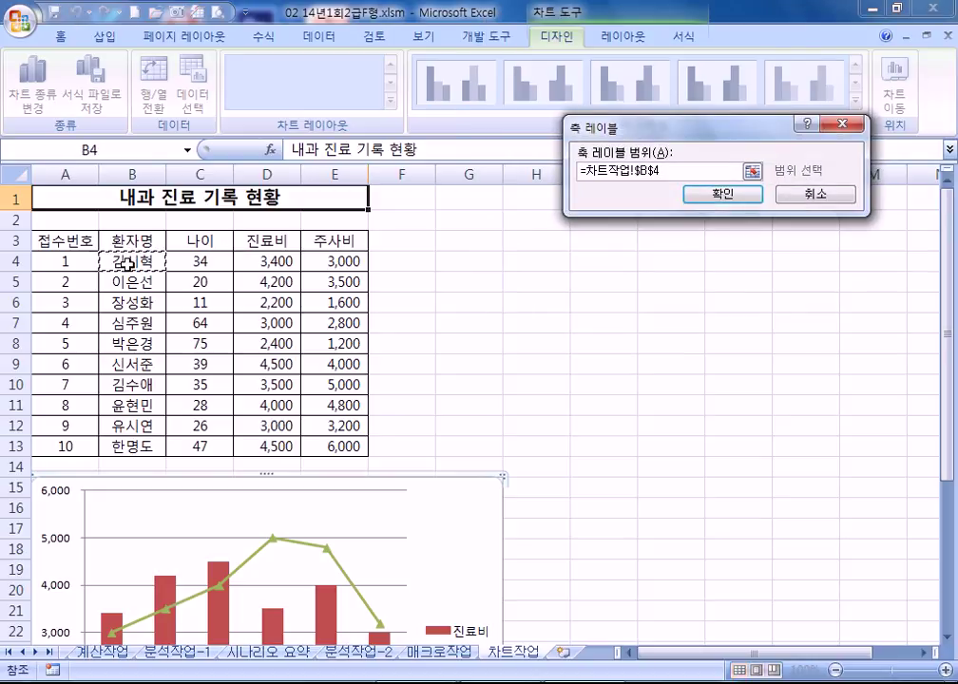
left_click(129, 281, "ctrl")
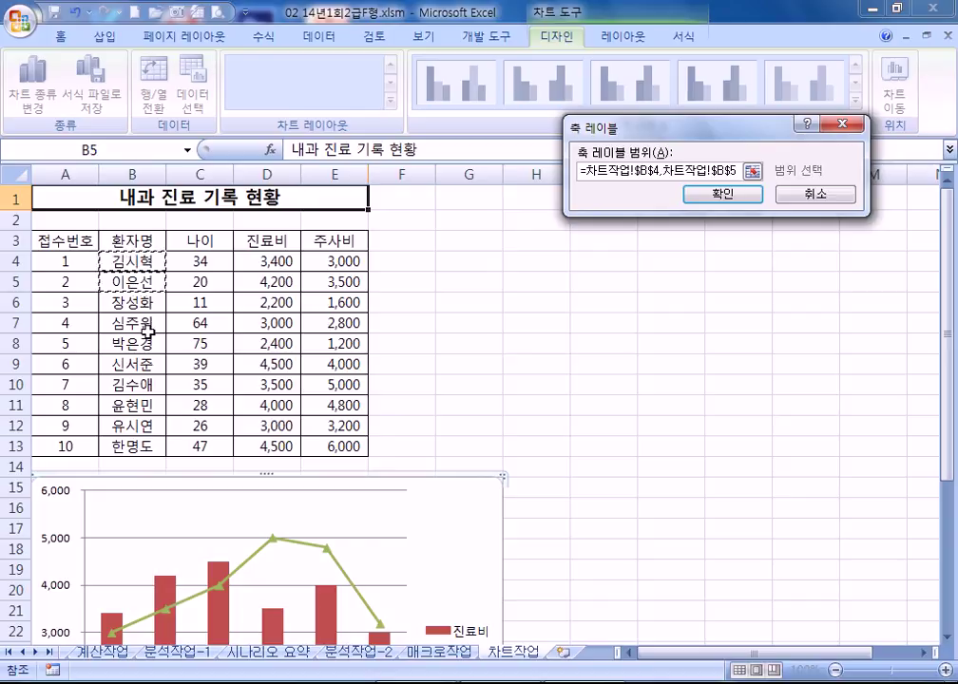
left_click(147, 364, "ctrl")
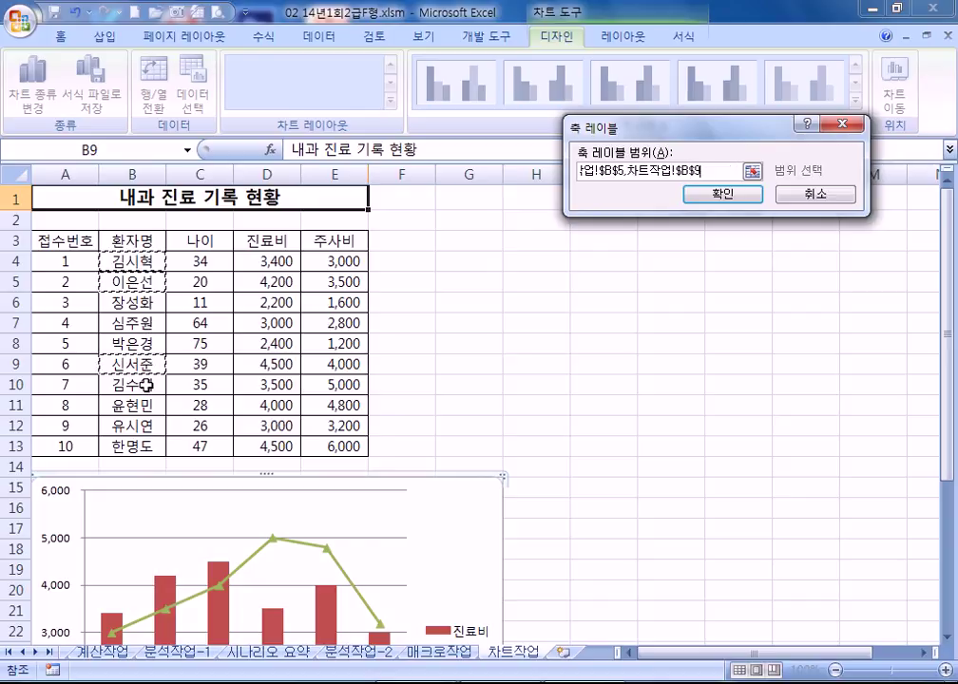
left_click(147, 385, "ctrl")
left_click(148, 405, "ctrl")
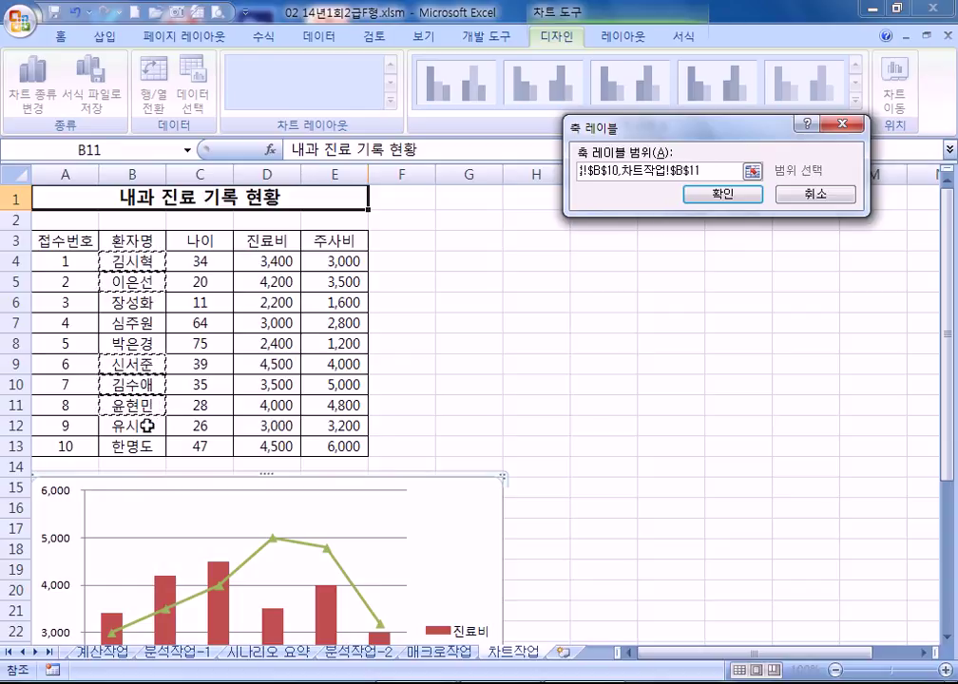
left_click(147, 425, "ctrl")
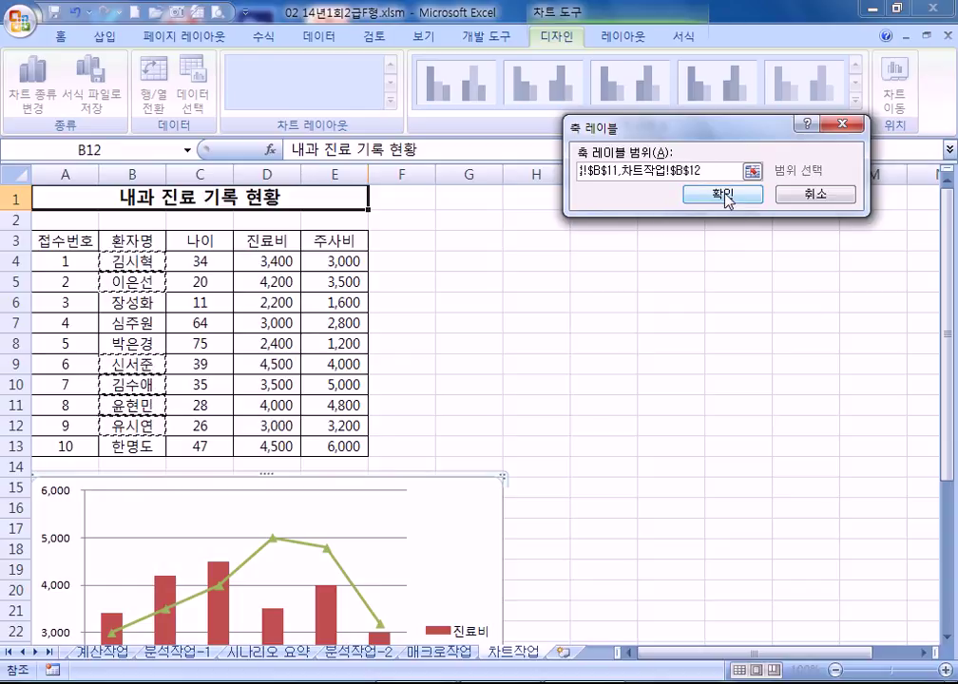
left_click(708, 194)
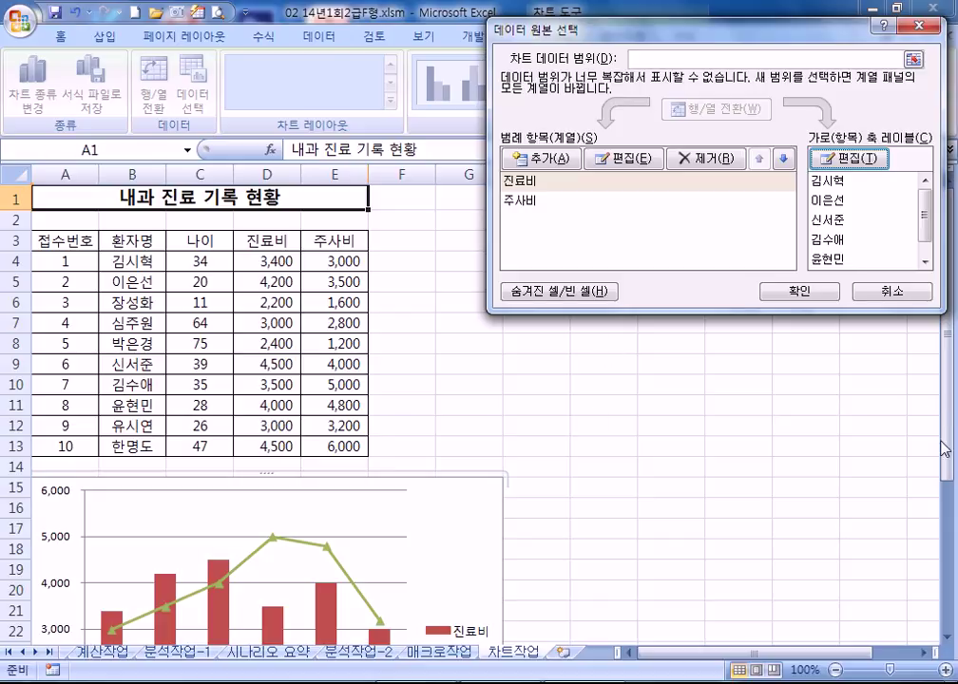
left_click(798, 290)
scroll(323, 513, "down", 4)
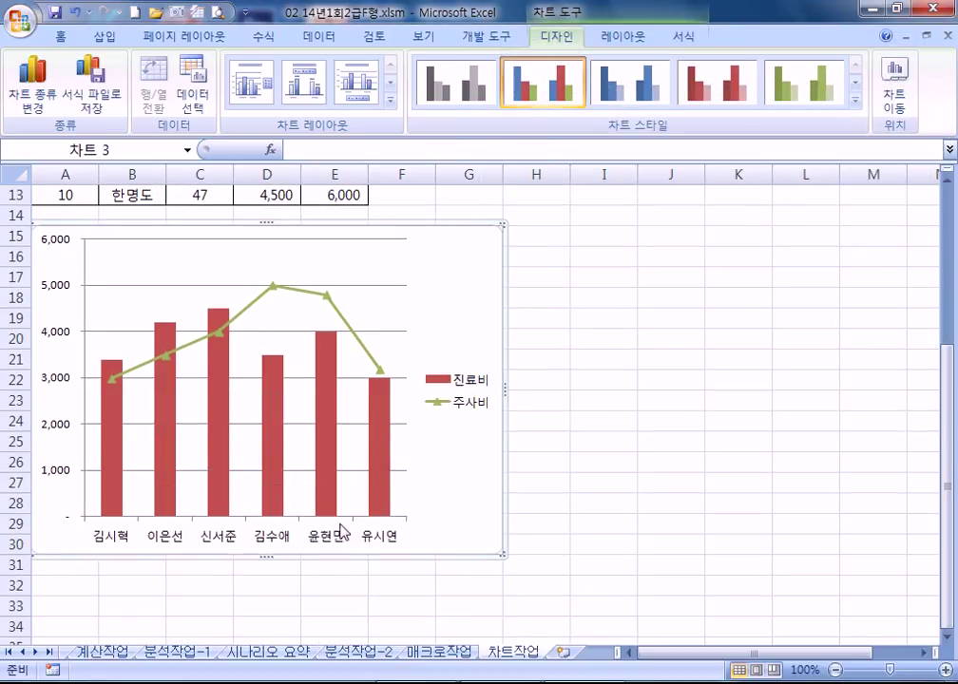
Undo the axis label change, the 주사비 chart type change and the deletion of the 접수번호 series.
key("ctrl+z")
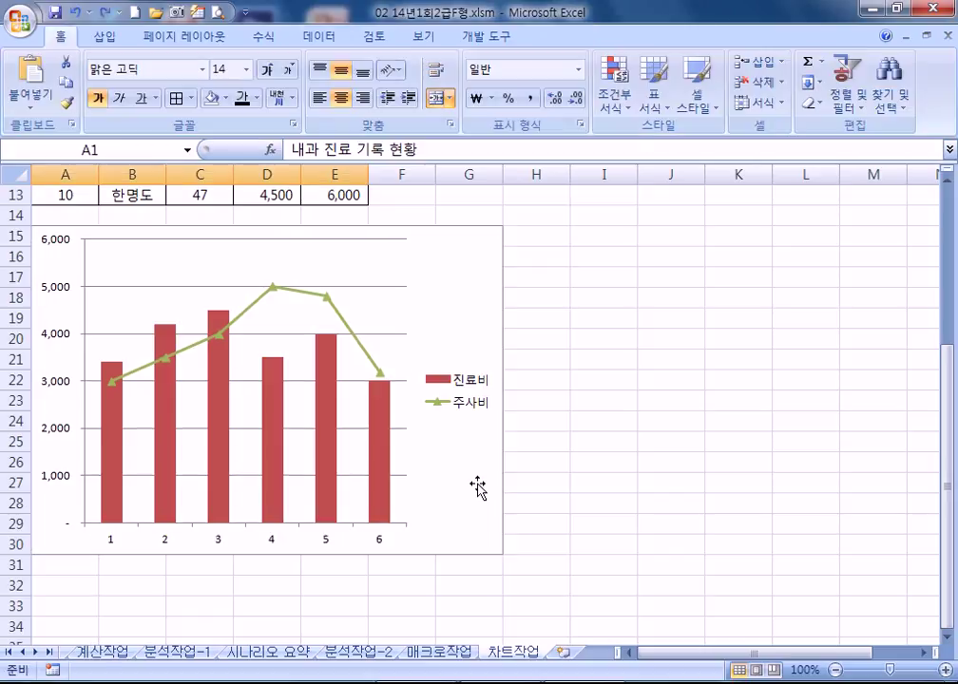
key("ctrl+z")
scroll(395, 422, "down", 4)
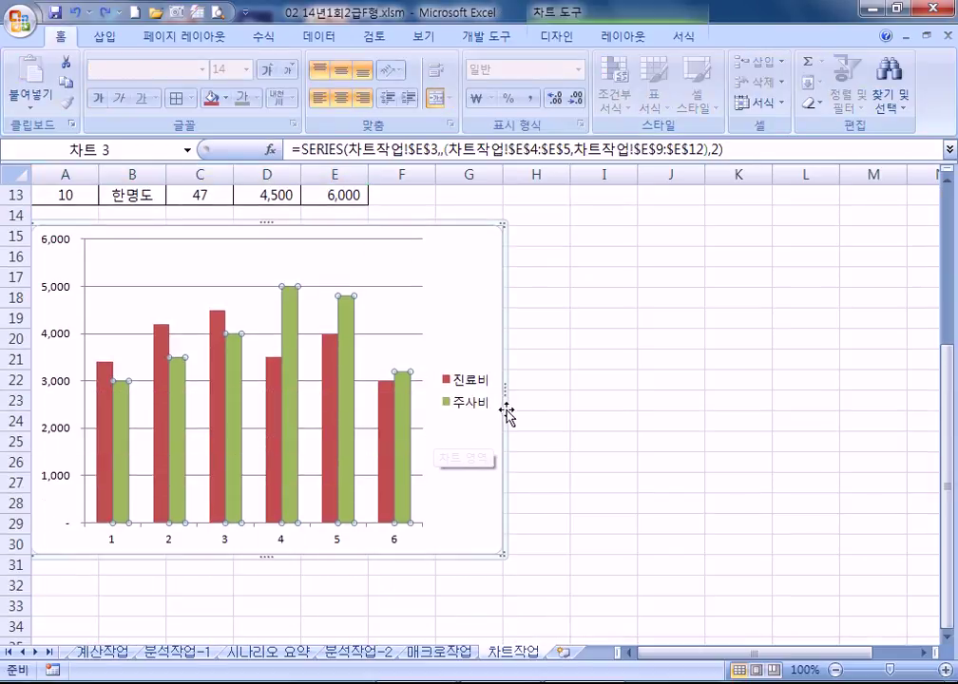
key("ctrl+z")
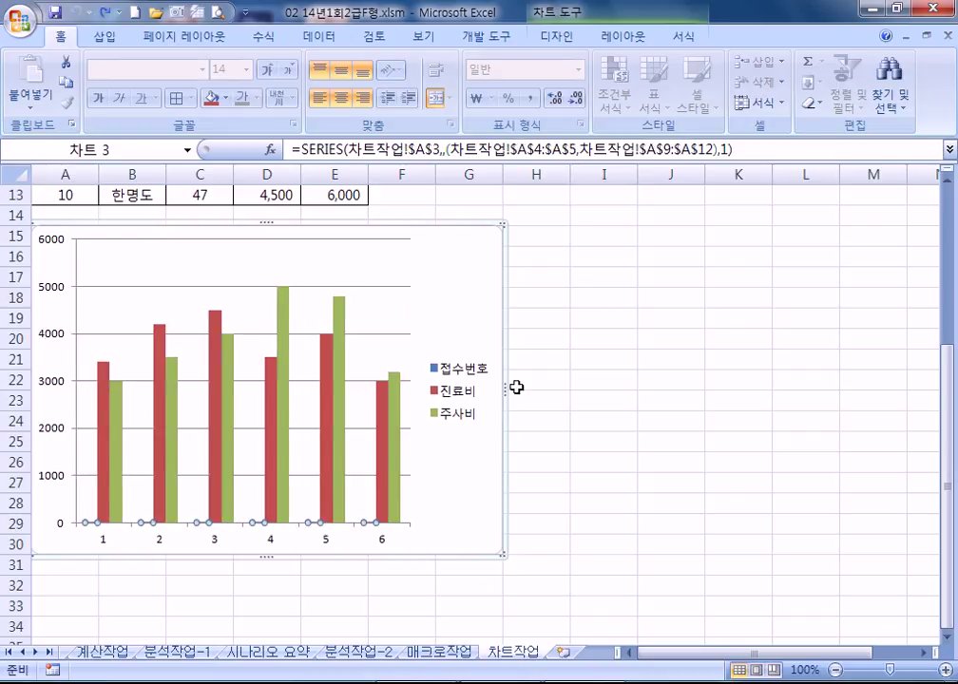
Pick the 접수번호 series again from the list of chart elements and delete it.
left_click(466, 321)
left_click(560, 38)
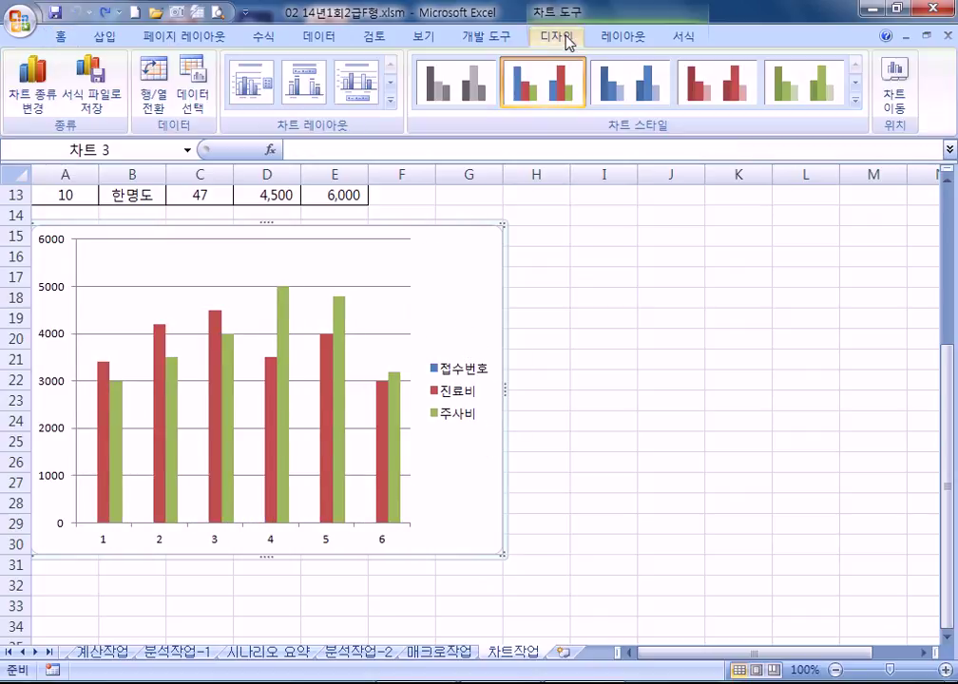
left_click(619, 38)
left_click(680, 40)
left_click(626, 40)
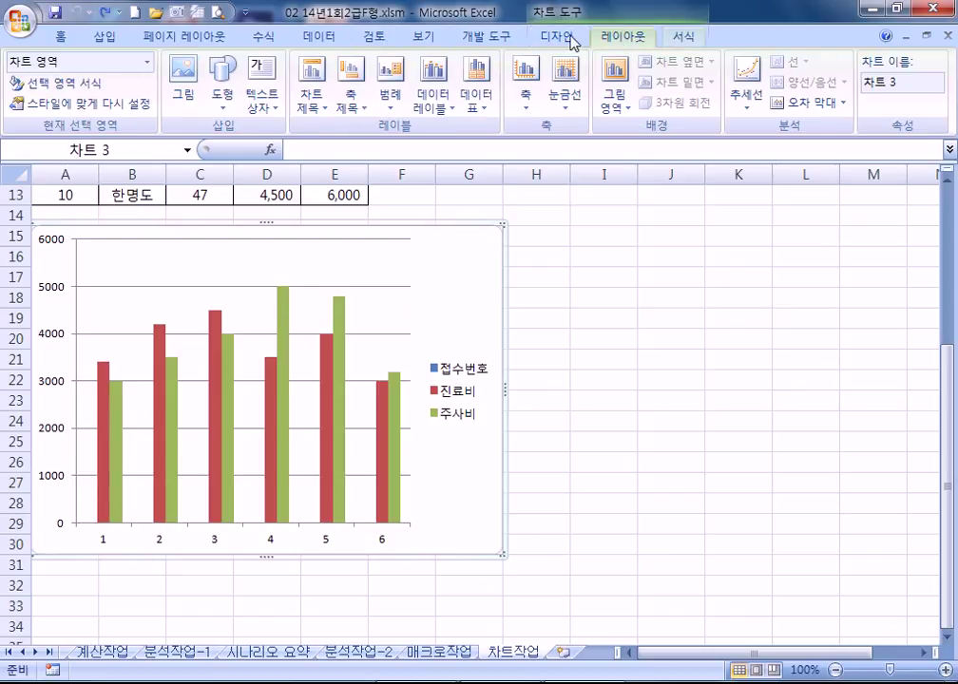
left_click(147, 62)
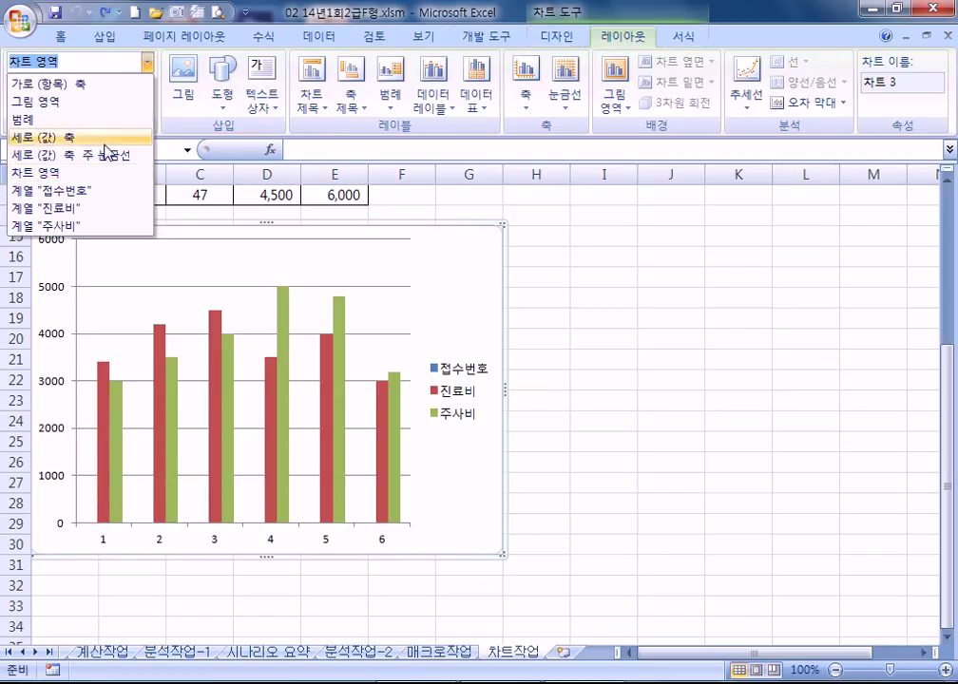
left_click(83, 191)
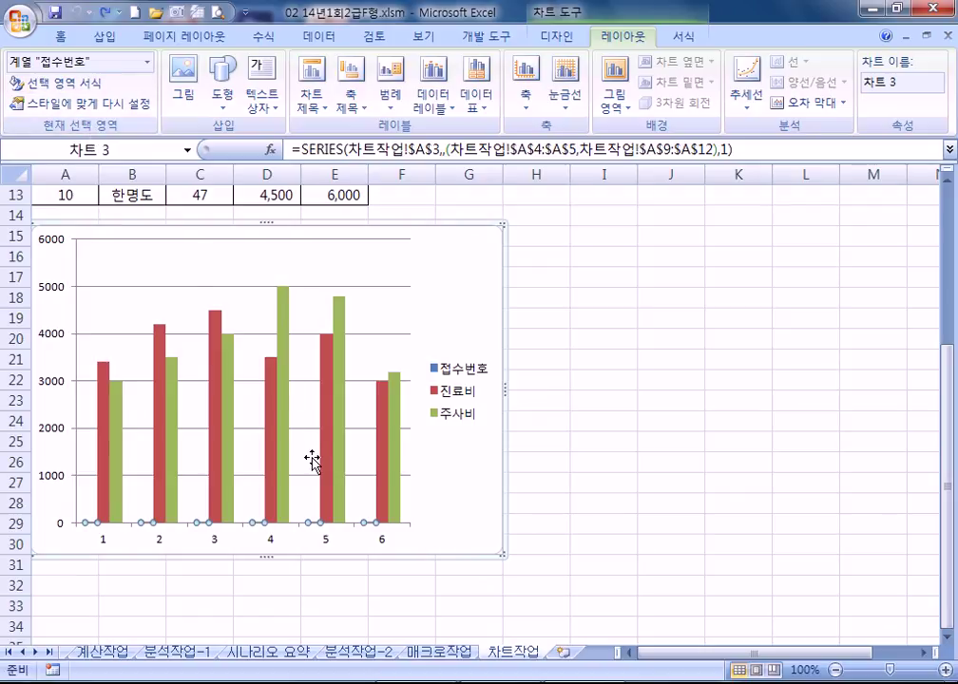
key("Delete")
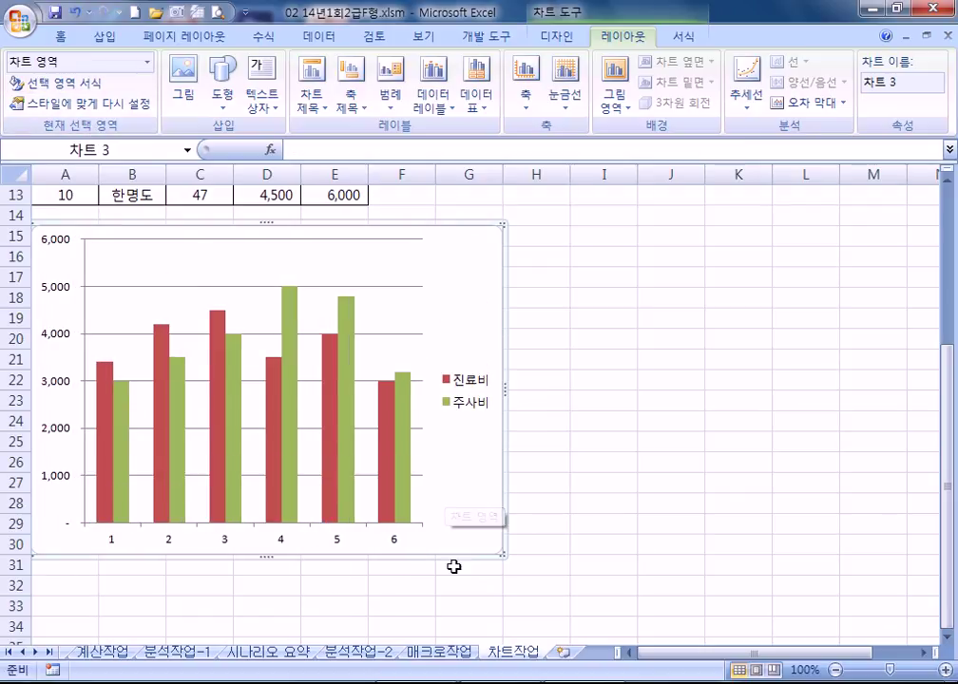
Select the chart's horizontal axis and open the chart's data source selection.
scroll(380, 499, "down", 1)
left_click(397, 484)
left_click(252, 475)
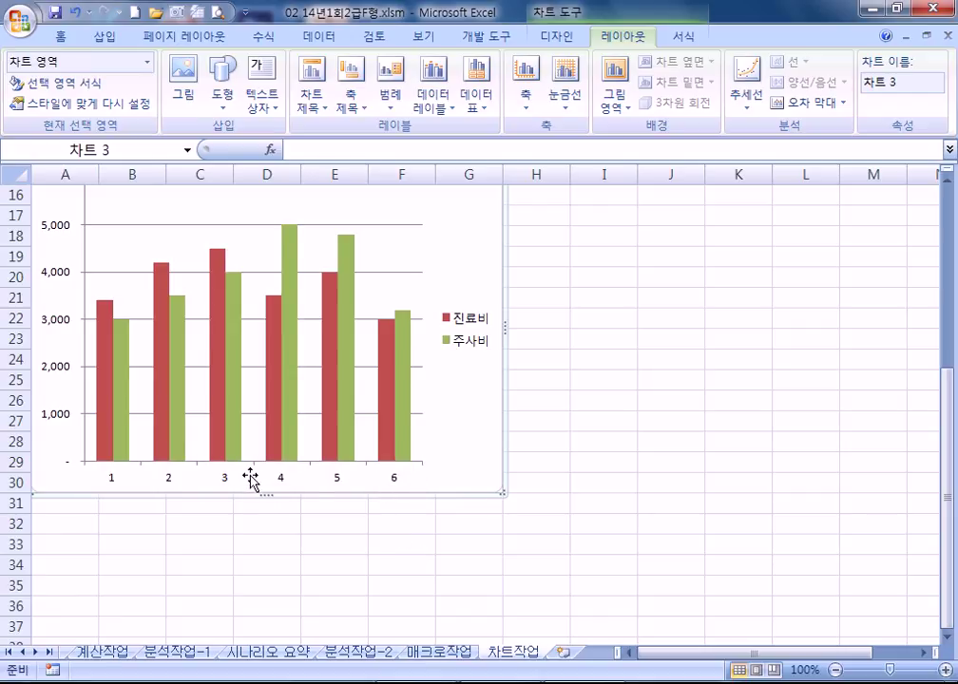
left_click(337, 482)
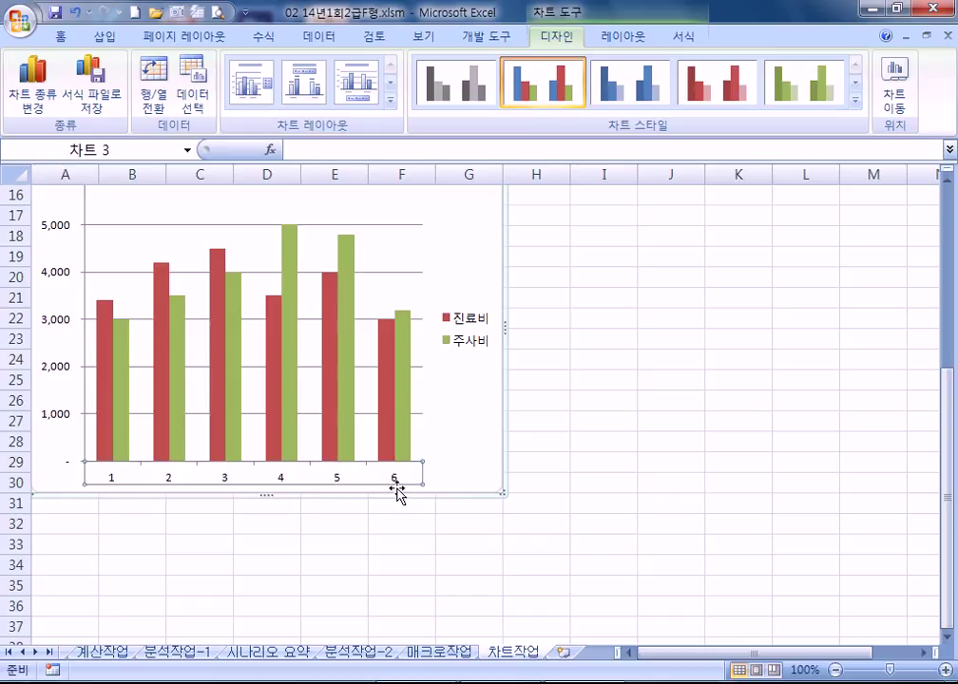
left_click(198, 107)
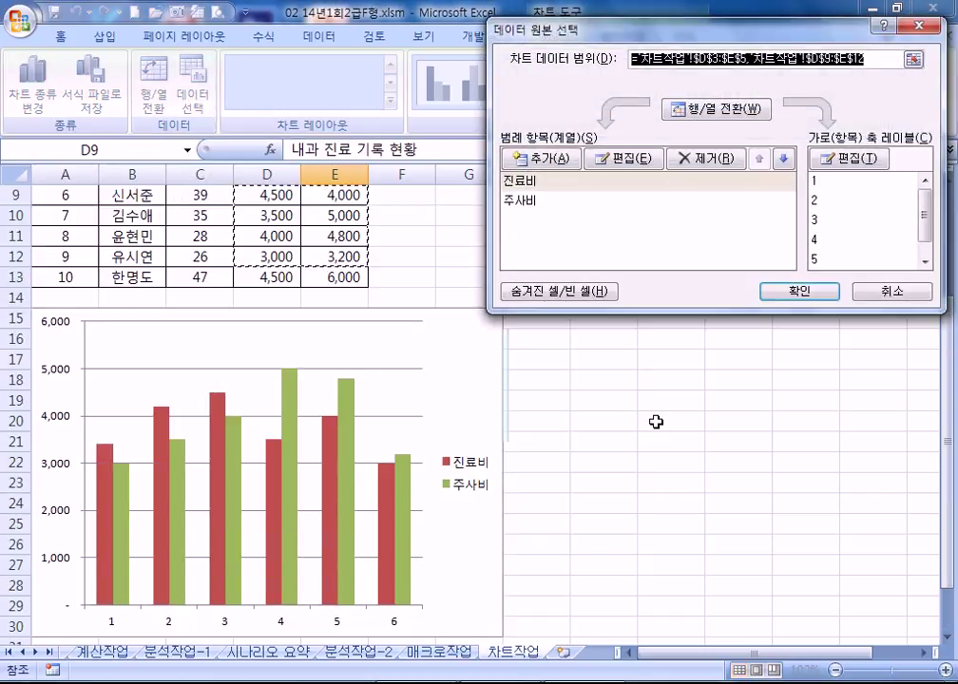
scroll(656, 418, "up", 2)
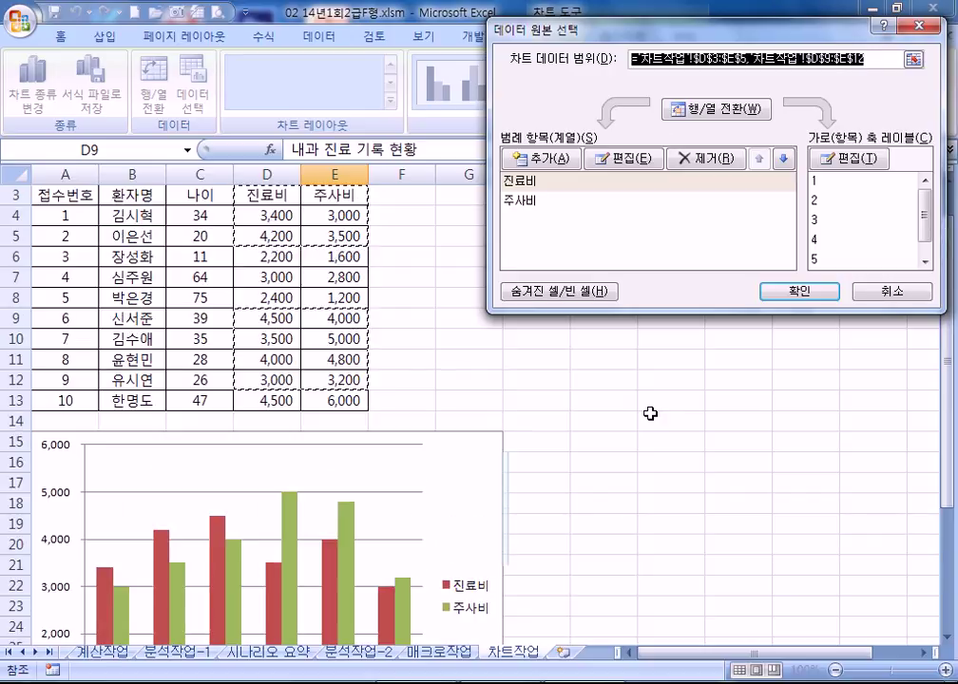
Set the horizontal axis labels to the 환자명 cells B4:B5 and B9:B12 and apply the data source.
left_click(821, 183)
left_click(822, 202)
left_click(821, 221)
left_click(819, 179)
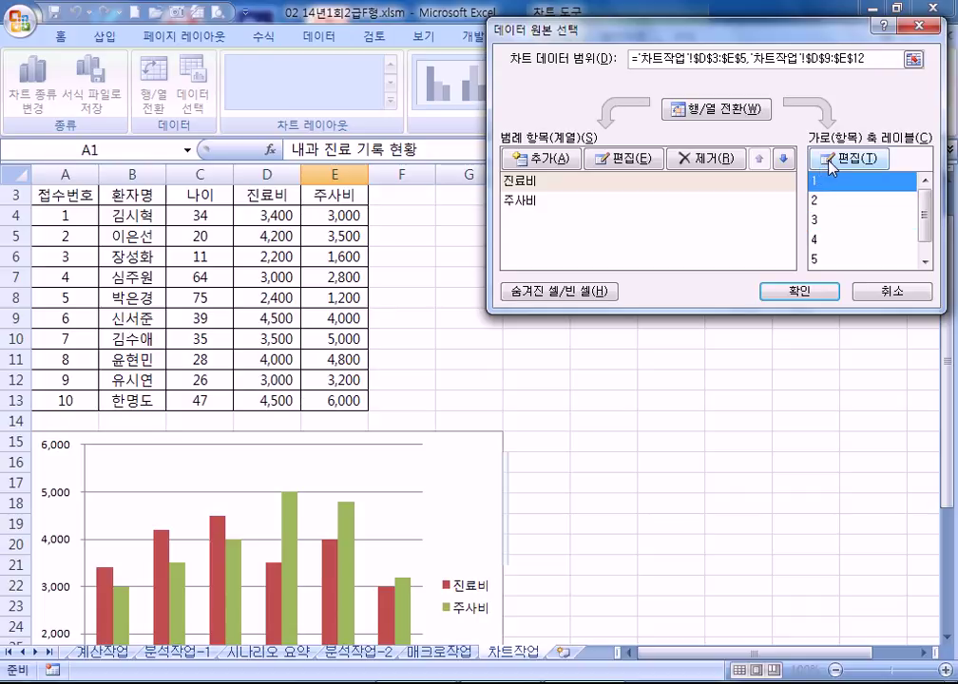
left_click(832, 163)
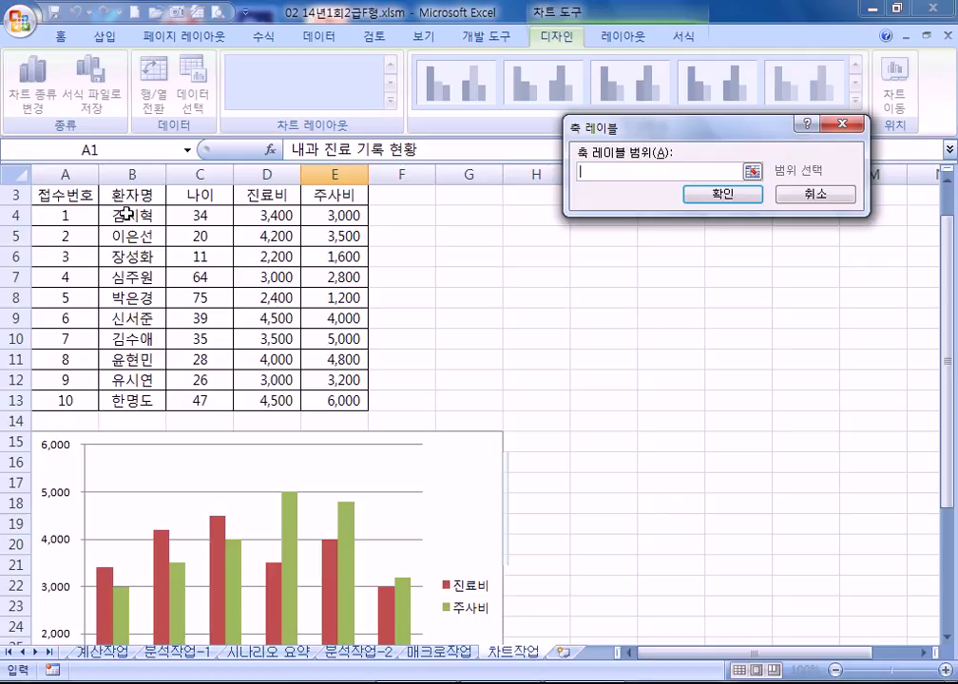
left_click_drag(127, 214, 130, 238)
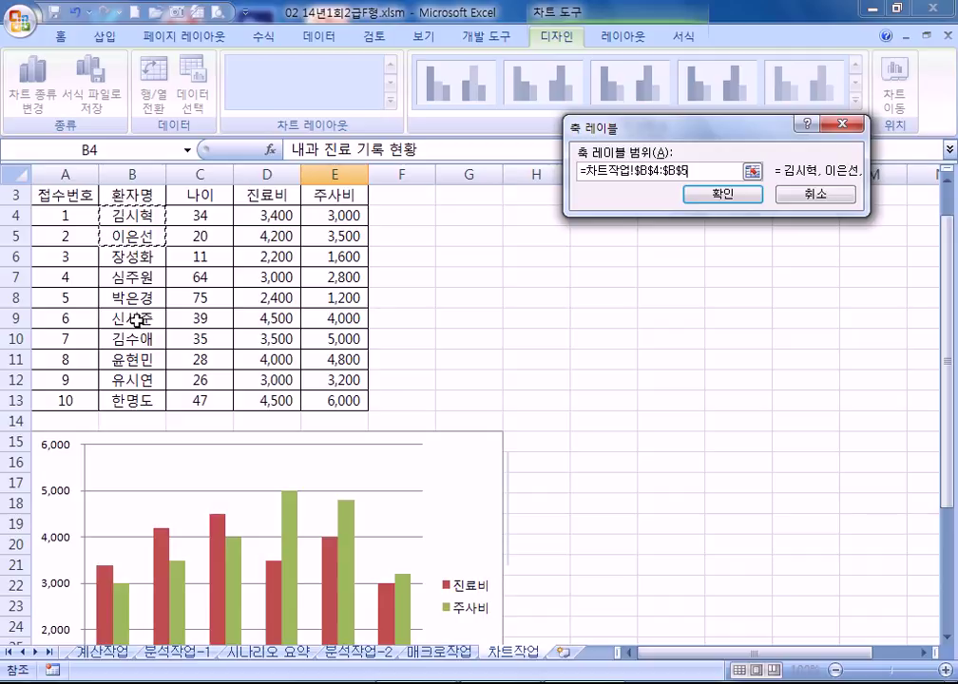
left_click_drag(138, 320, 133, 382)
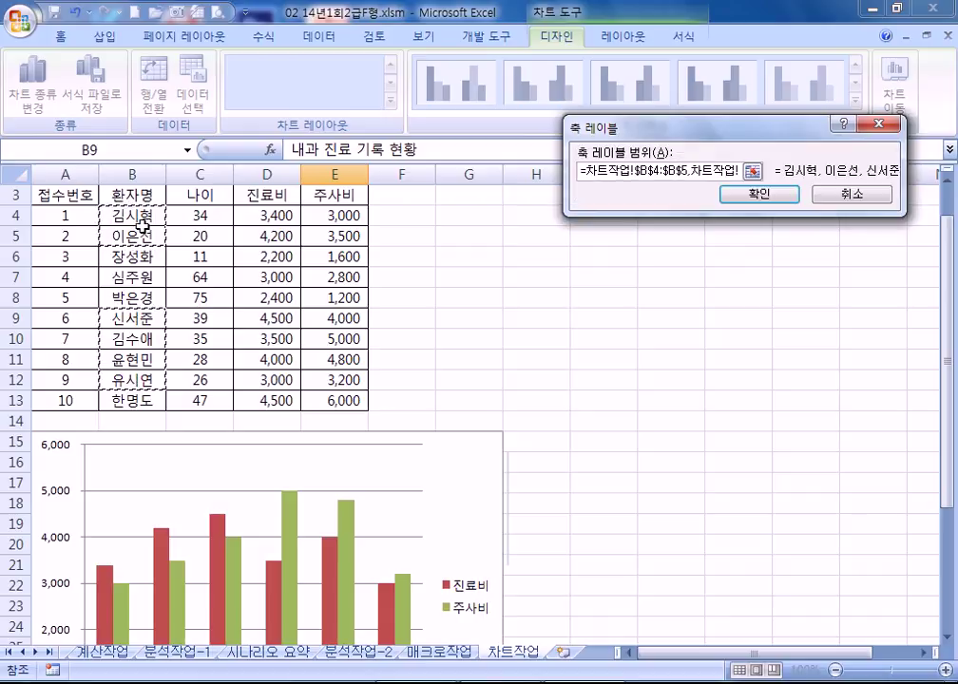
left_click(760, 196)
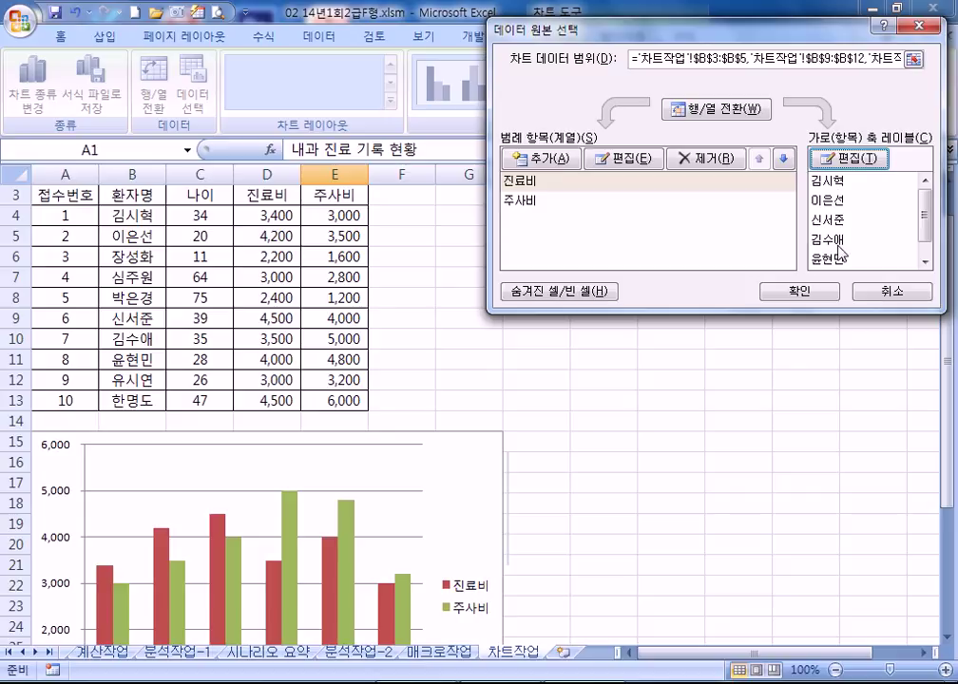
left_click(779, 295)
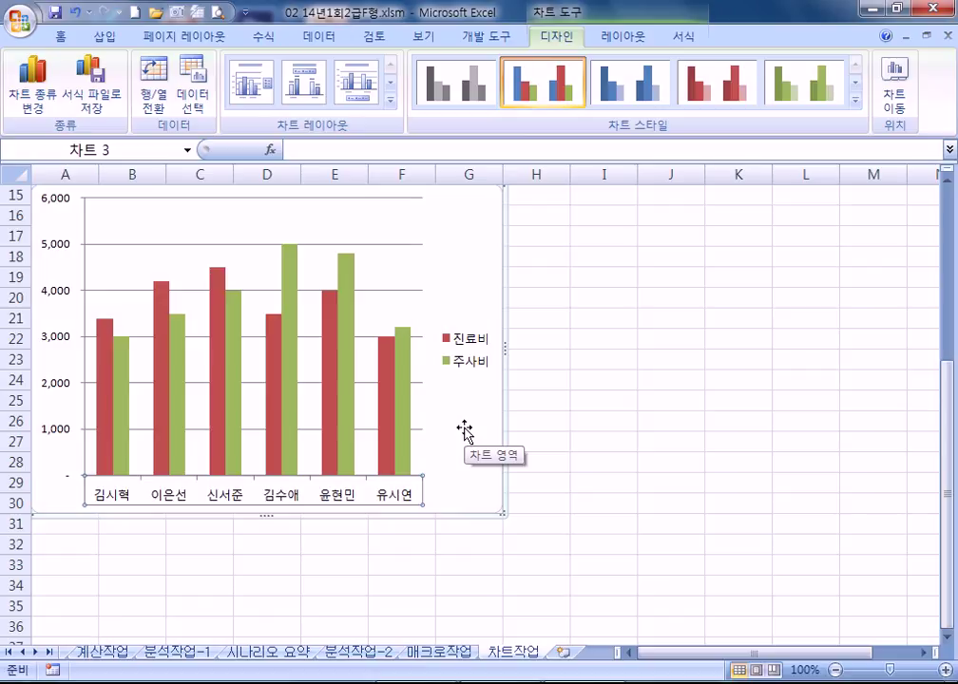
Add a title above the chart reading "20/30대 진료 기록 현황" and enlarge its font size to 20.
left_click(618, 38)
left_click(312, 97)
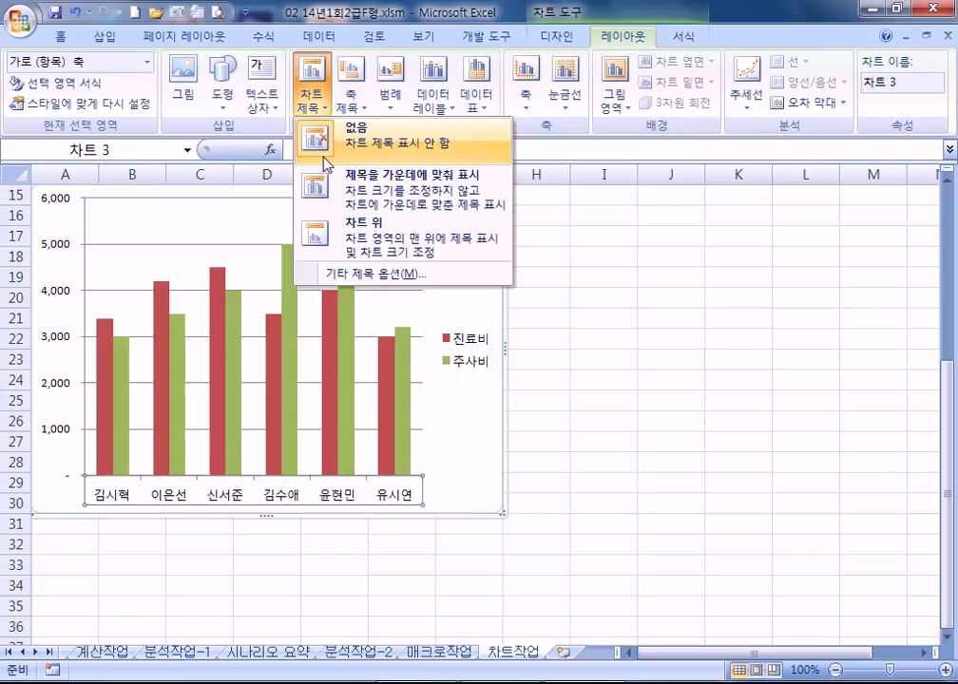
left_click(349, 238)
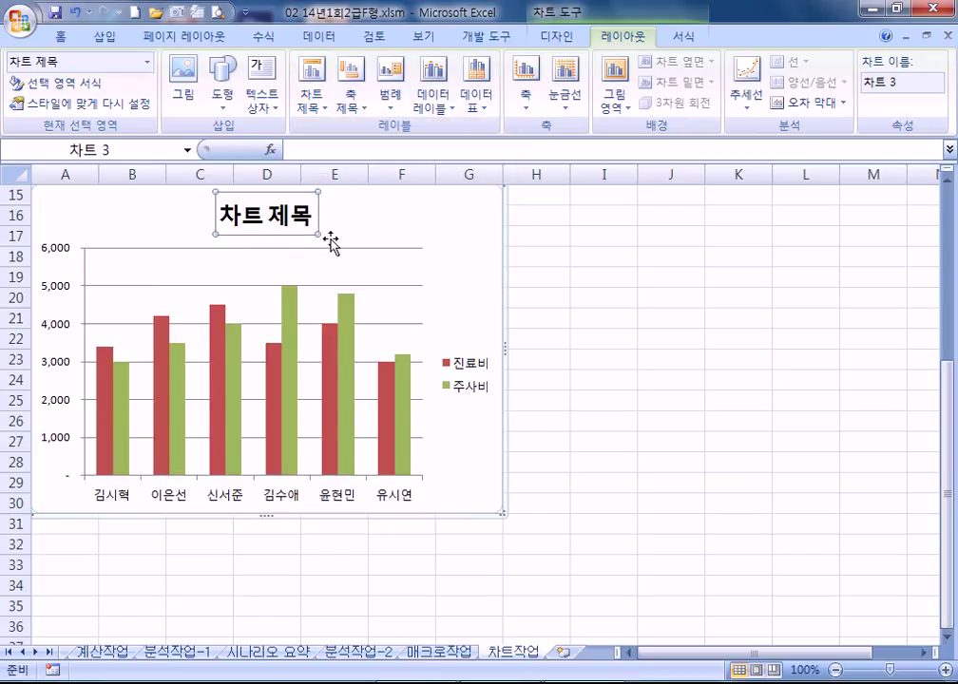
type("20/30대 진료")
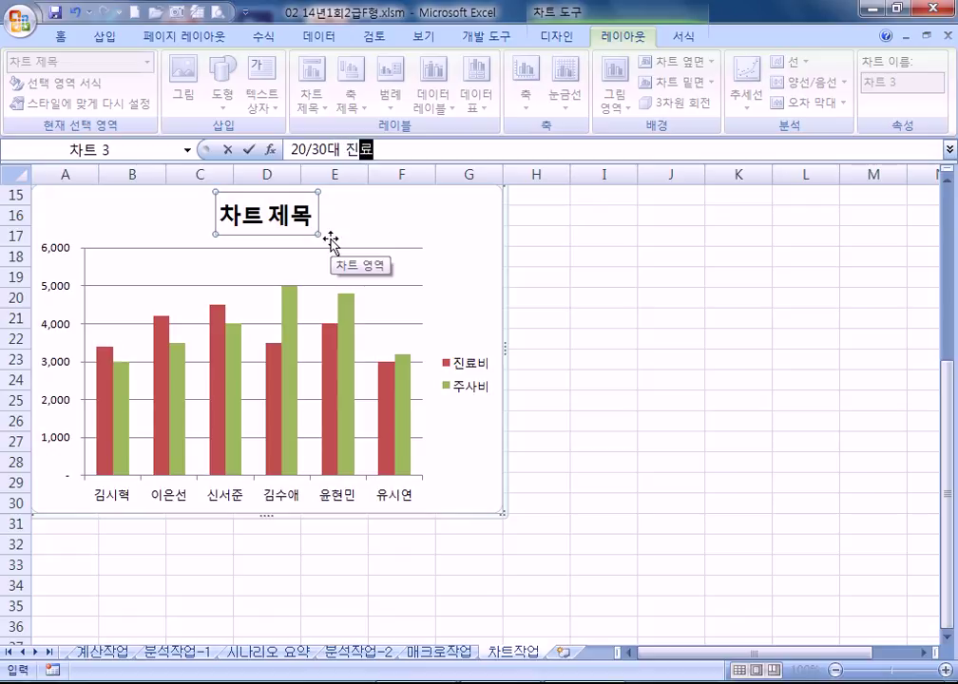
type(" 기록 현황")
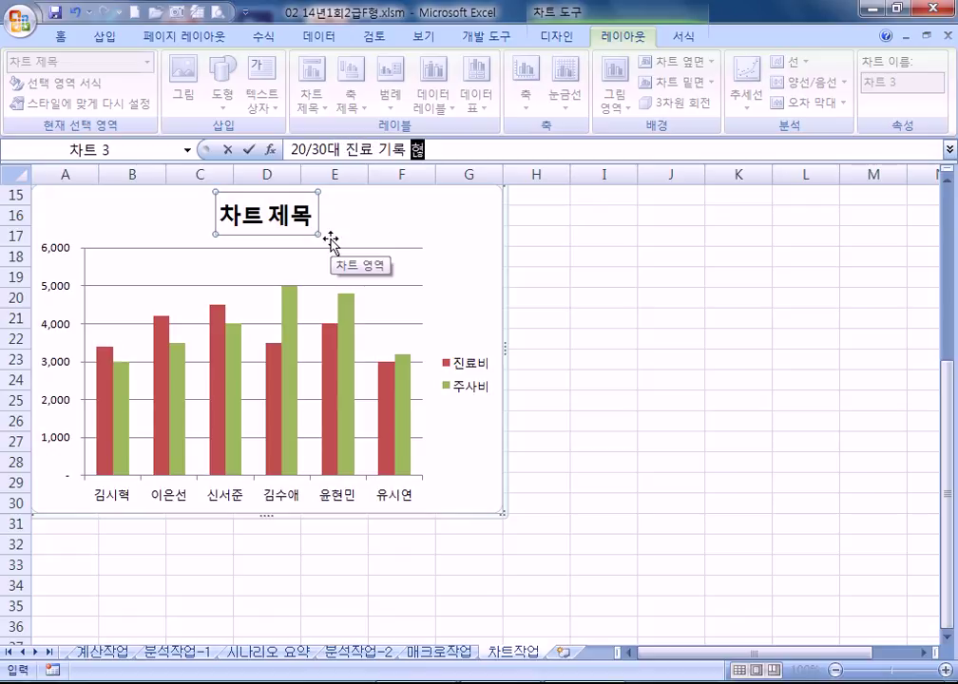
key("Return")
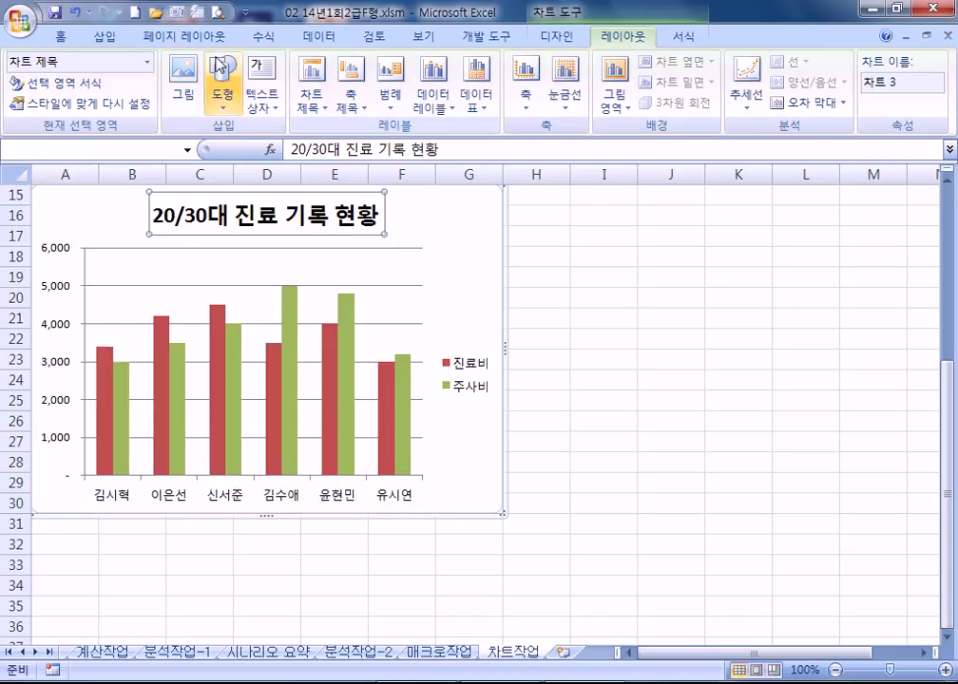
left_click(59, 36)
left_click(269, 69)
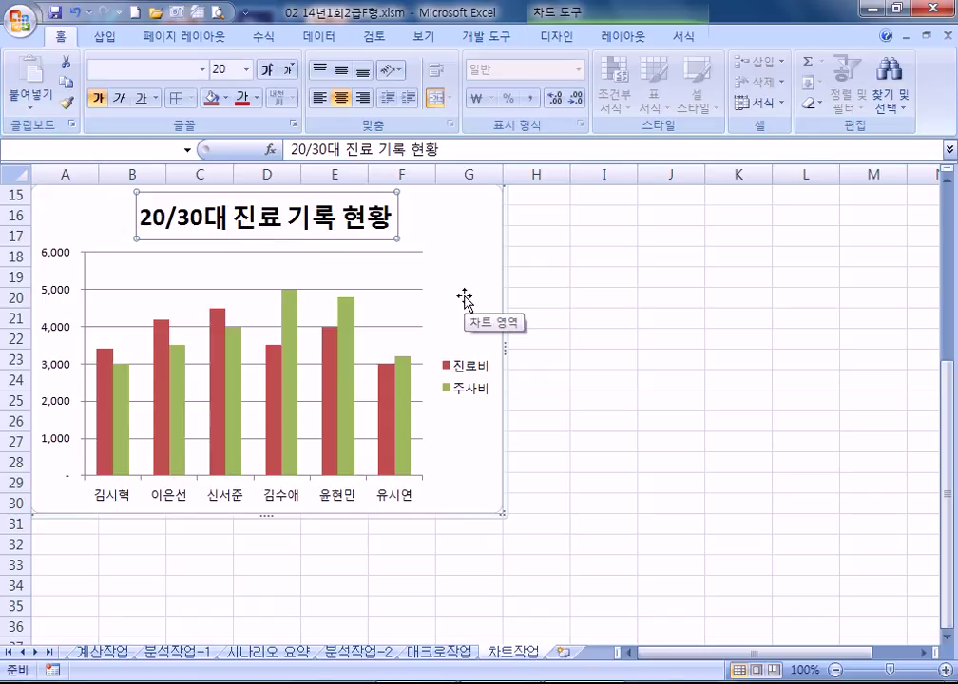
Change the 주사비 series to the 표식이 있는 꺾은선형 chart type.
left_click(348, 379)
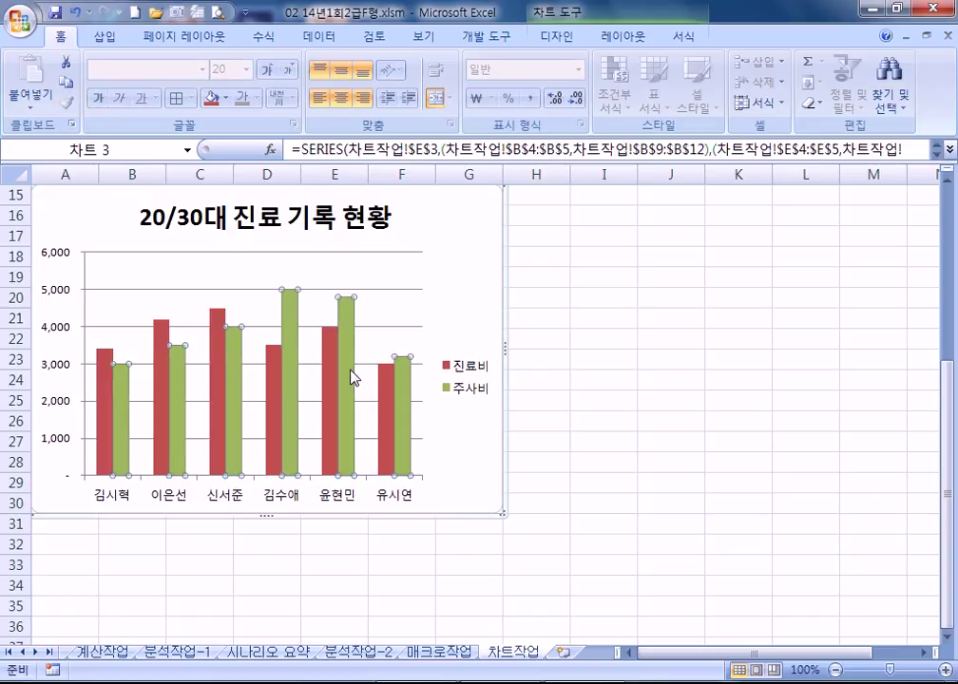
right_click(350, 336)
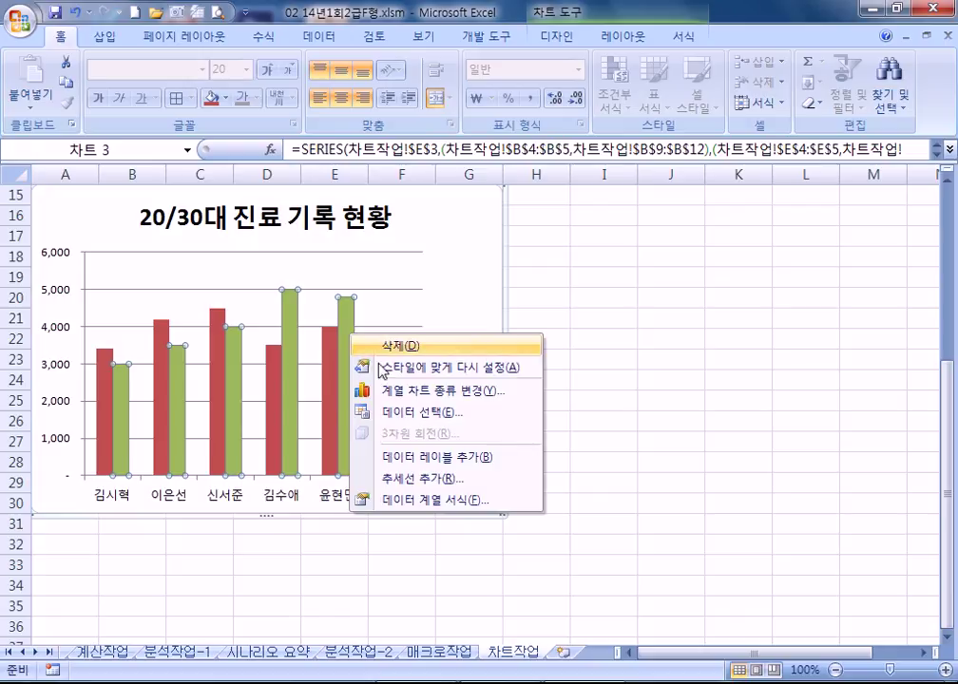
left_click(414, 403)
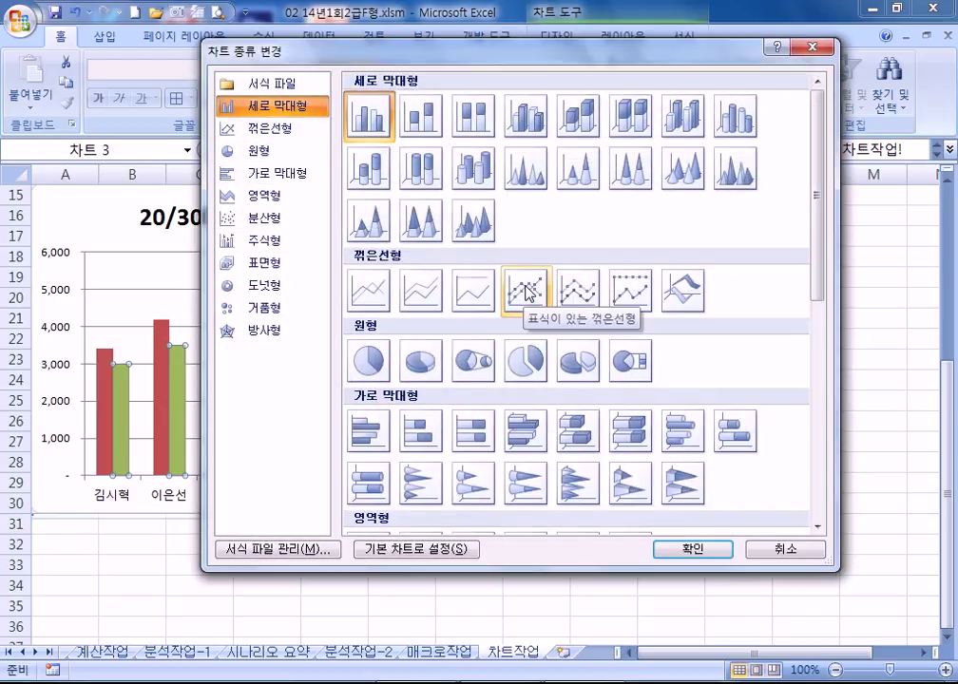
left_click(529, 293)
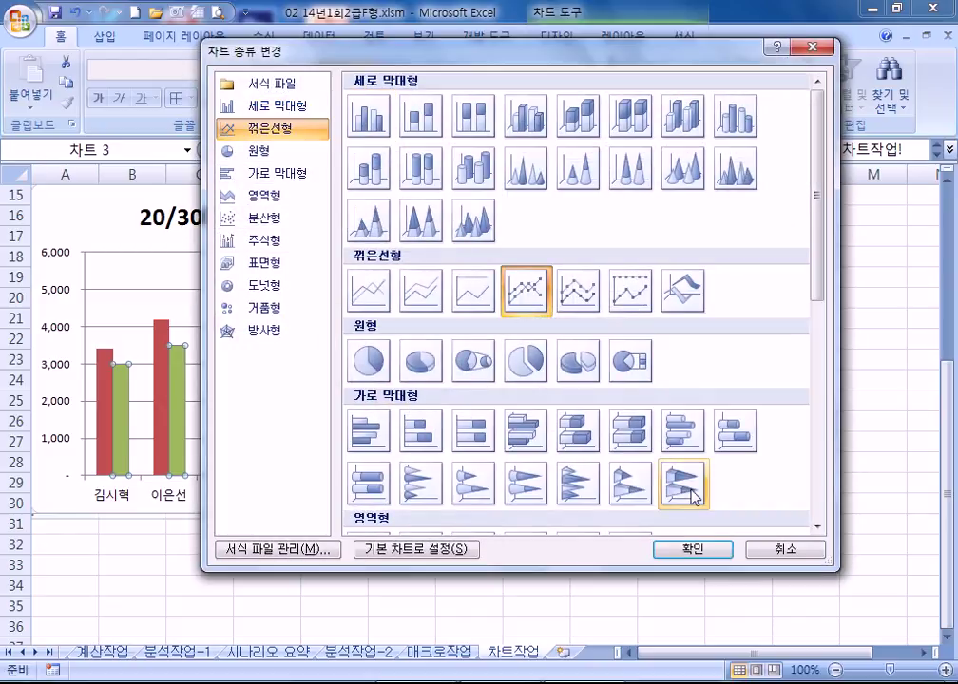
left_click(696, 549)
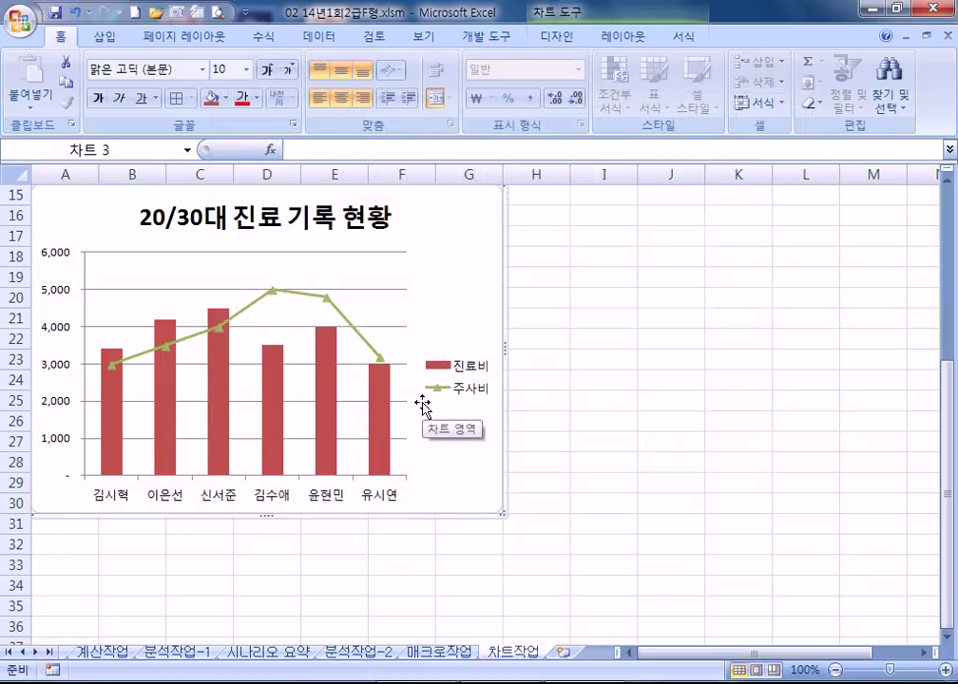
Try the 위쪽 legend position in the legend's format settings and return the legend to 오른쪽.
left_click(468, 385)
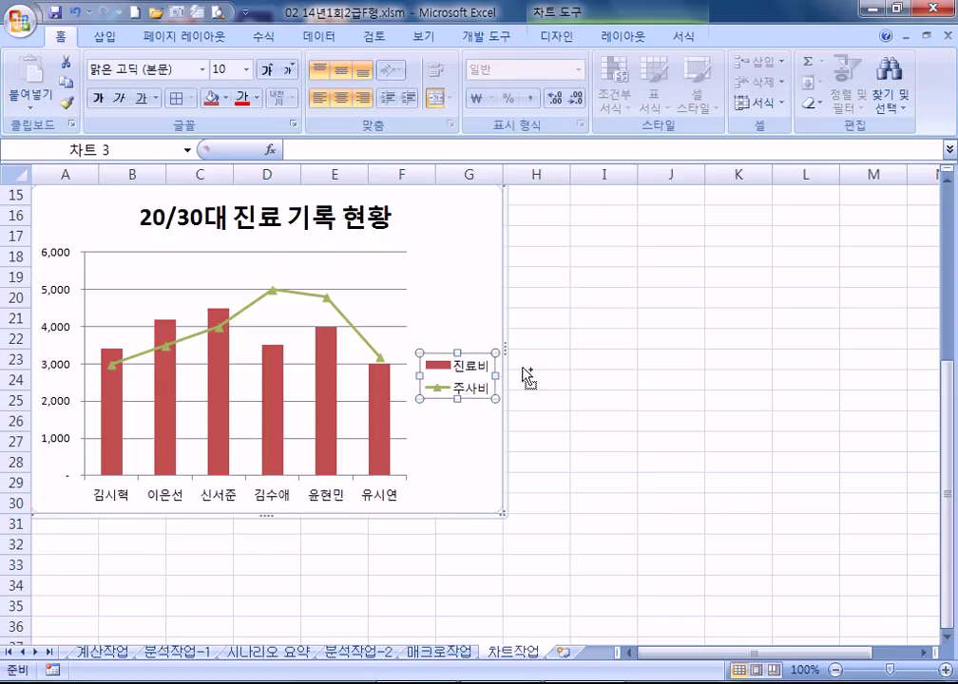
double_click(493, 362)
left_click_drag(570, 103, 798, 45)
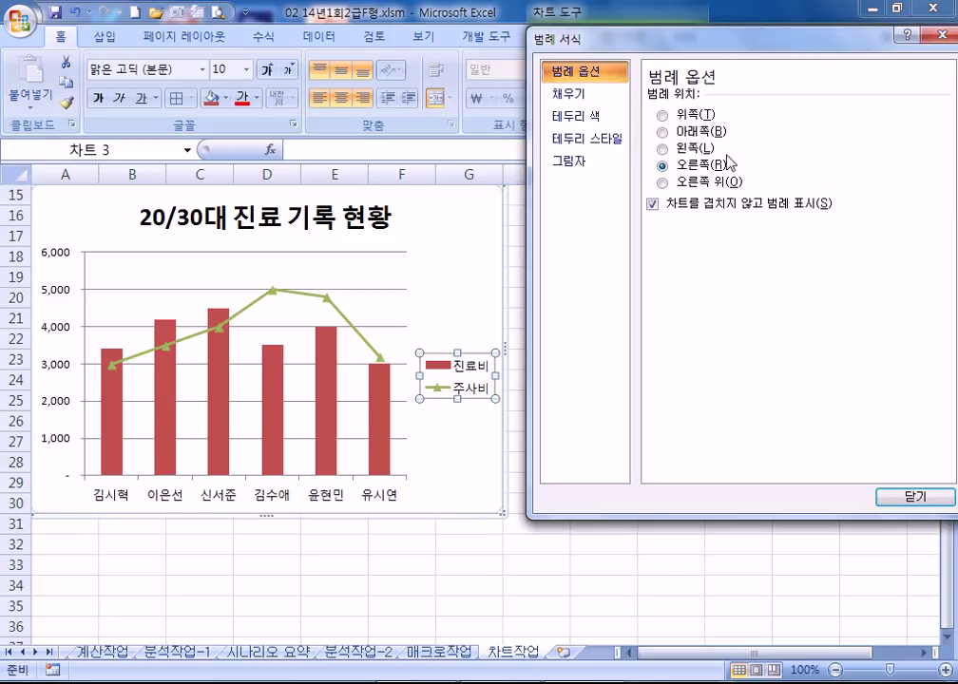
left_click(663, 115)
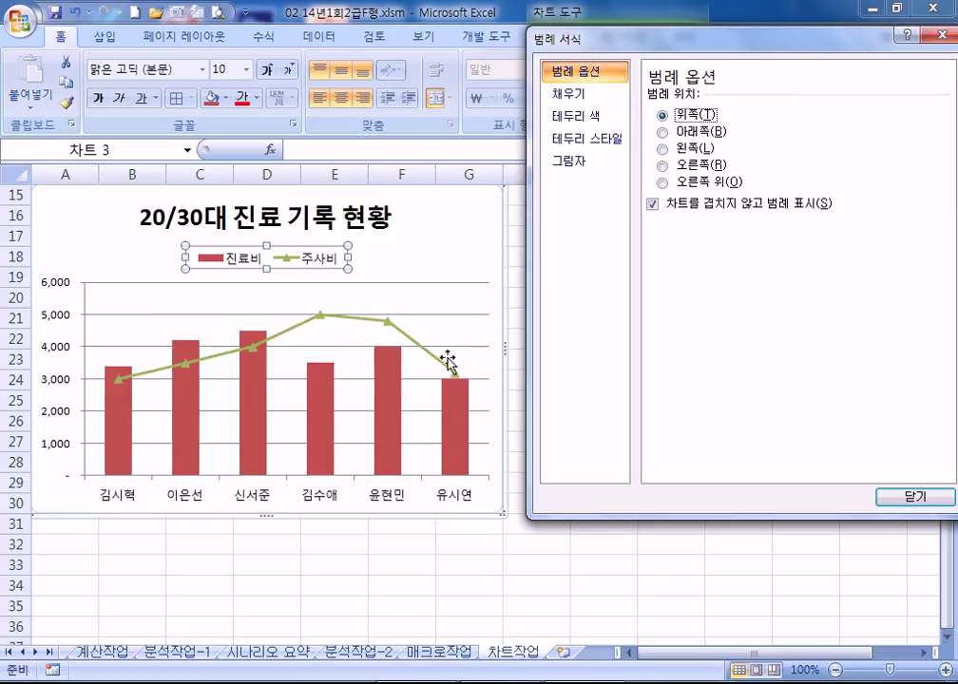
left_click(677, 164)
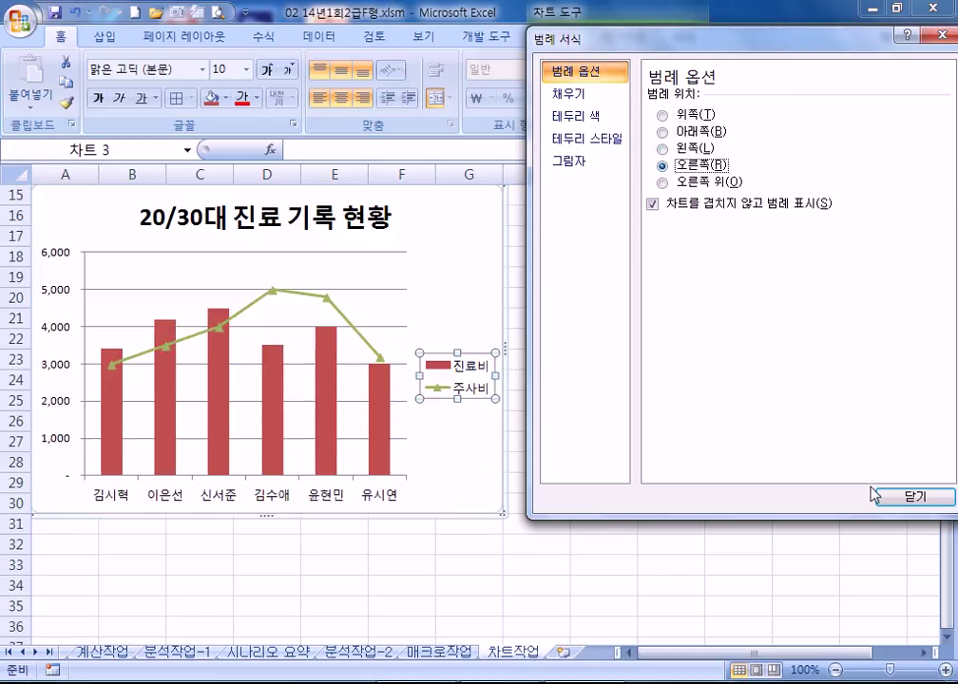
left_click(884, 495)
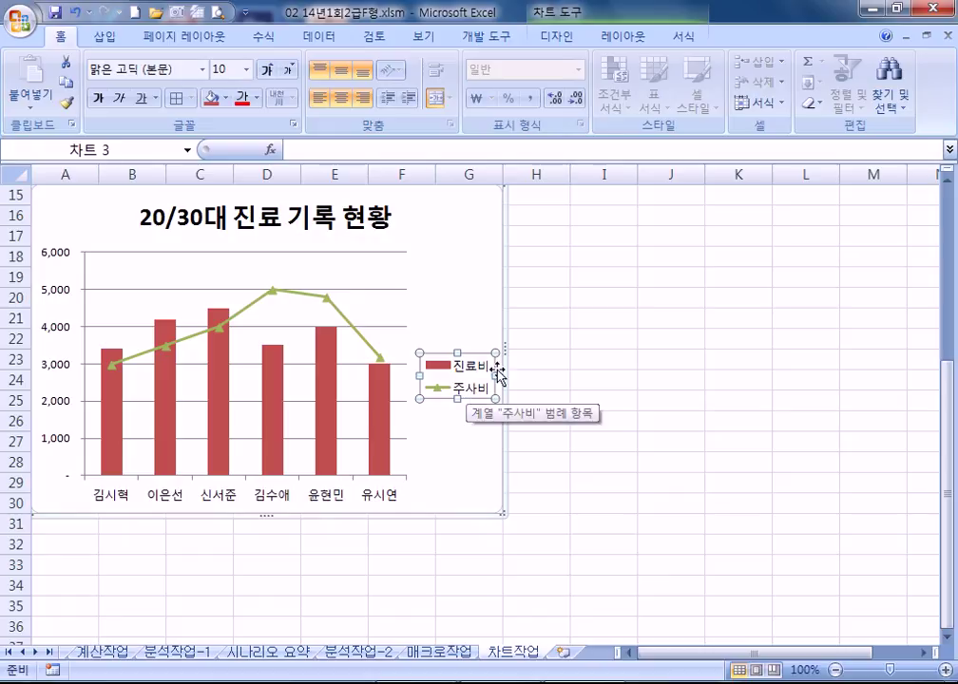
Place the legend at the top of the chart with the 위쪽에 범례 표시 preset.
left_click(622, 36)
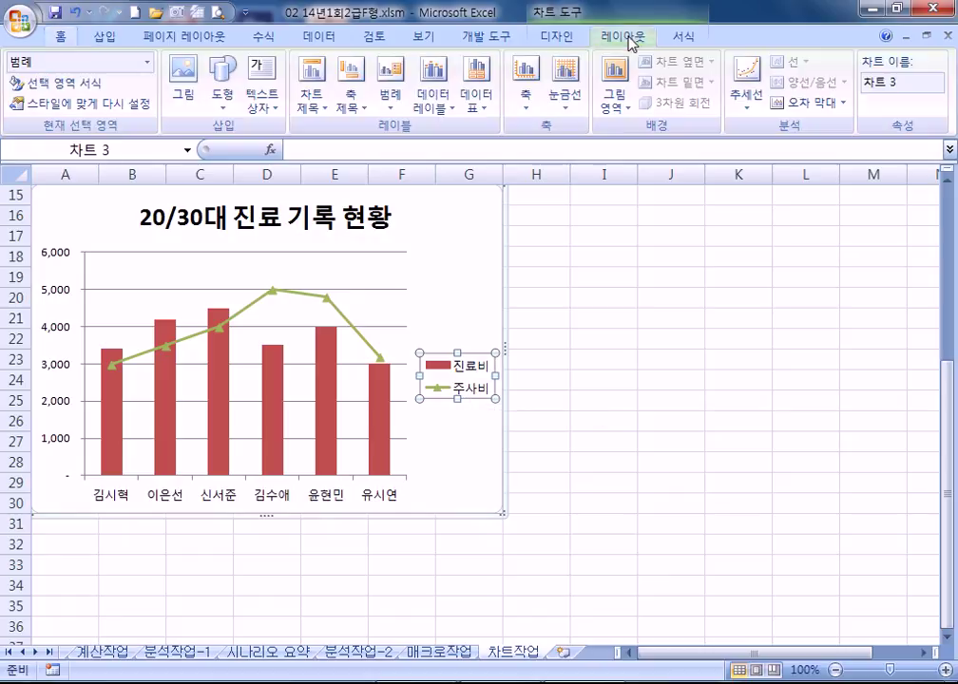
left_click(399, 100)
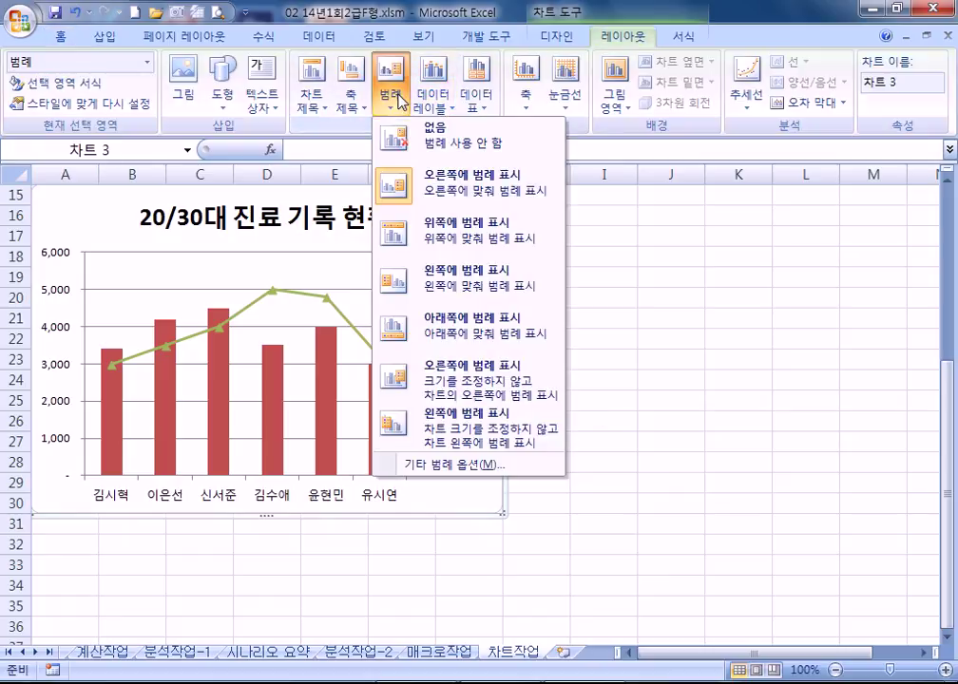
left_click(453, 238)
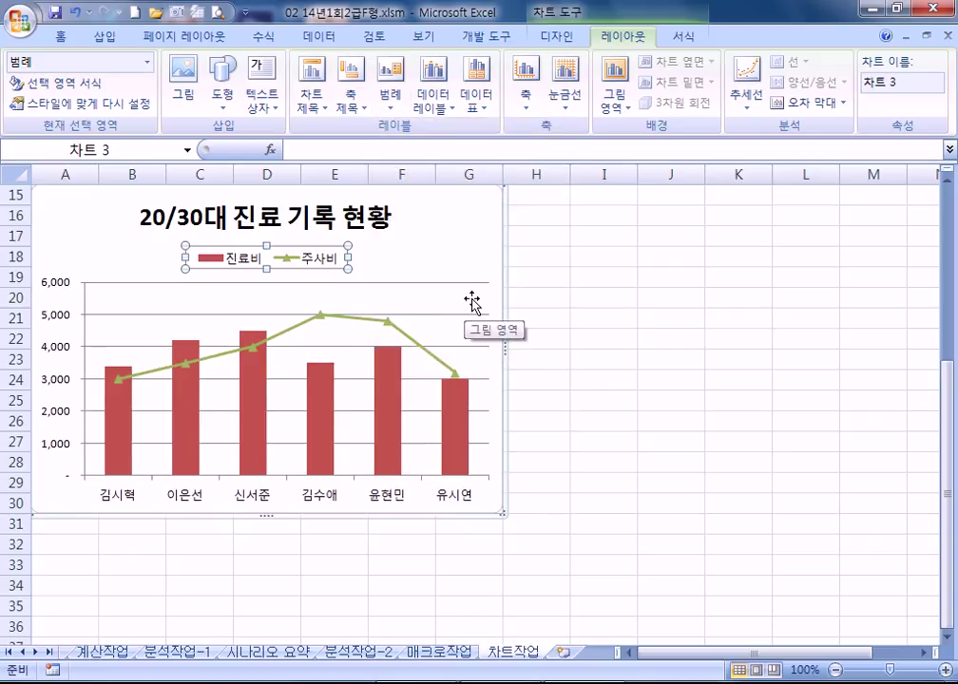
Switch the legend between 오른쪽 and 위쪽 in its format settings and apply the 위쪽에 범례 표시 preset again.
key("ctrl+1")
left_click_drag(627, 47, 618, 156)
left_click(660, 276)
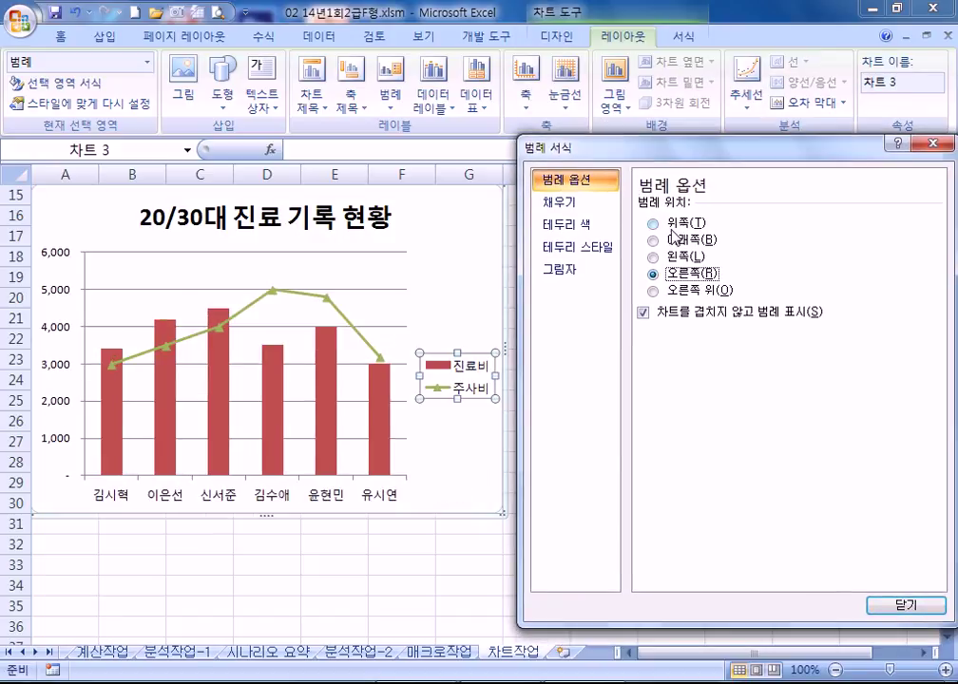
left_click(674, 225)
key("alt+r")
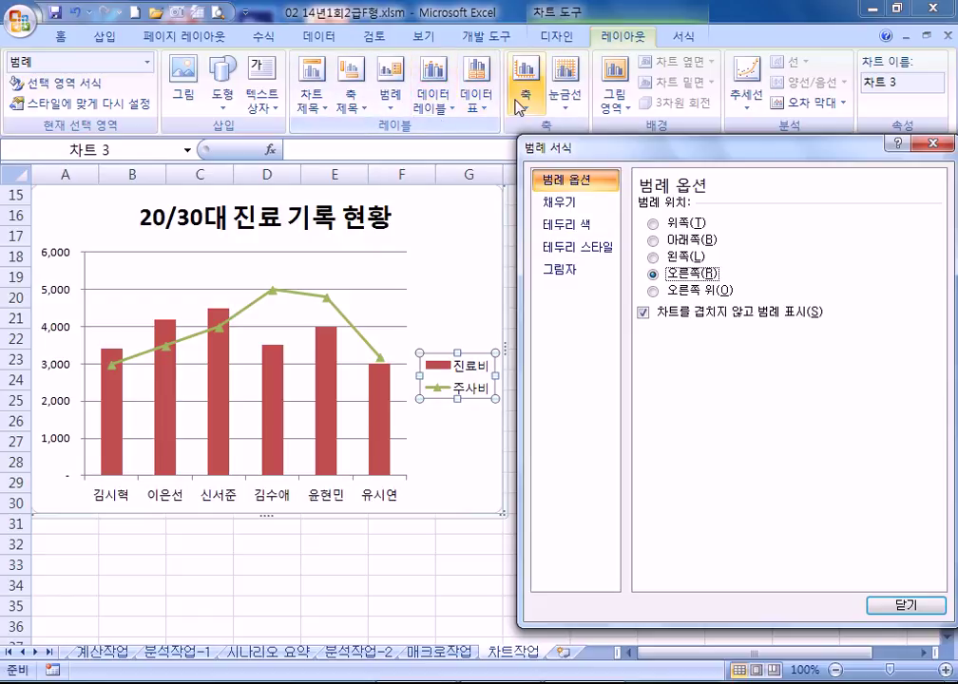
left_click(388, 108)
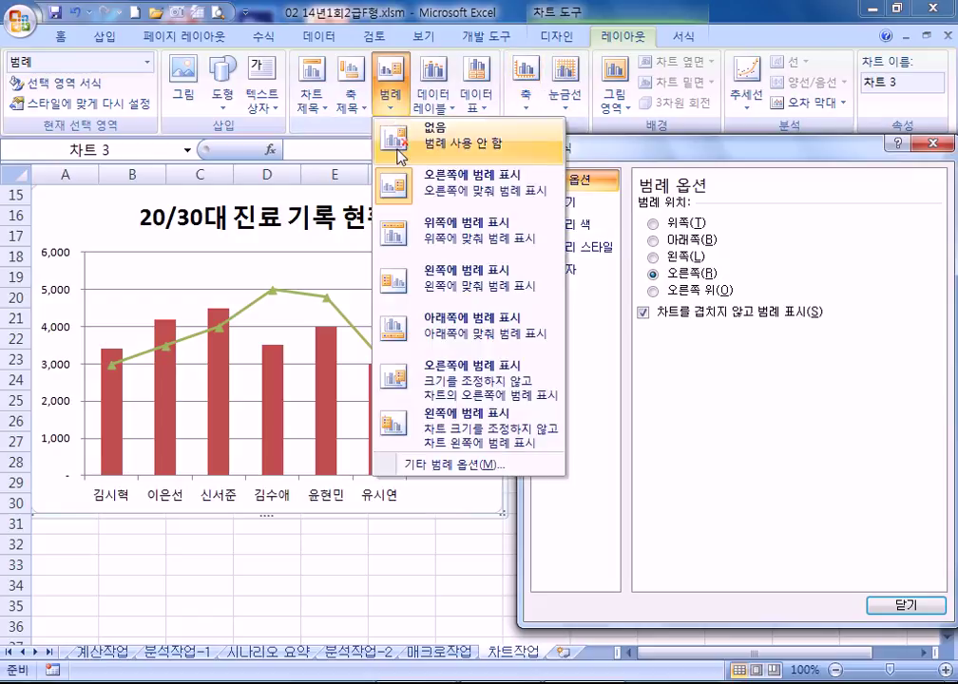
left_click(425, 233)
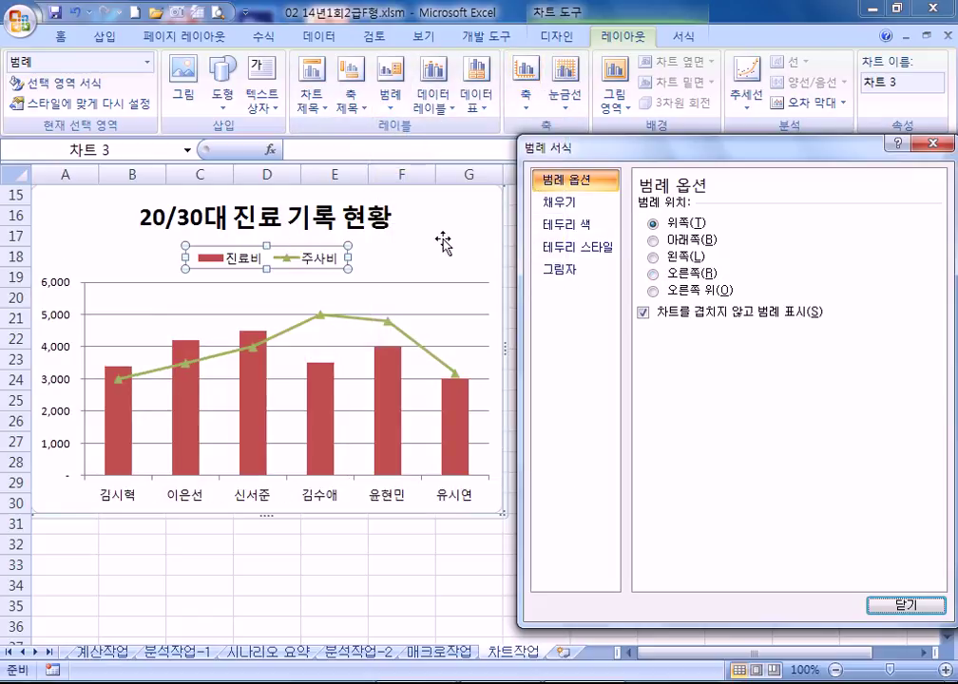
Format the chart area's border with a width of 3 pt and rounded corners (둥근 모서리).
left_click(393, 260)
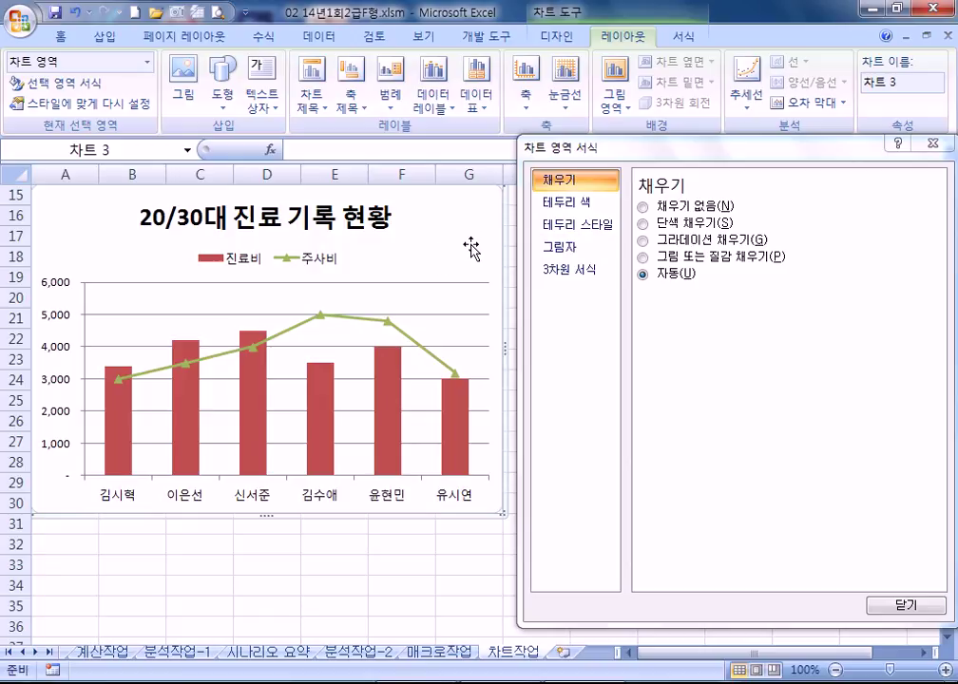
scroll(470, 253, "up", 1)
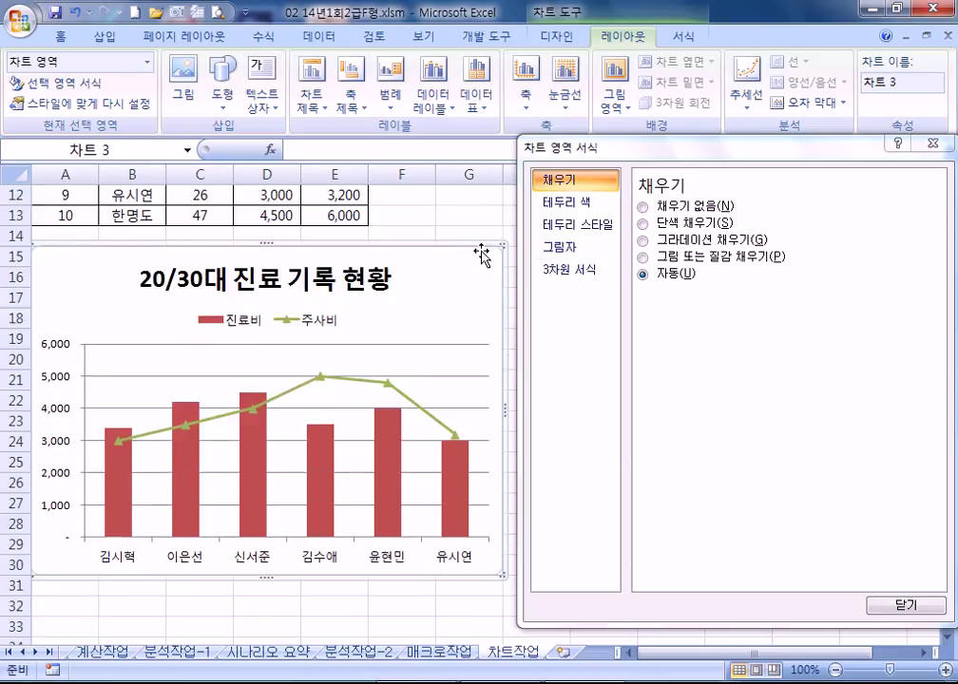
left_click(595, 234)
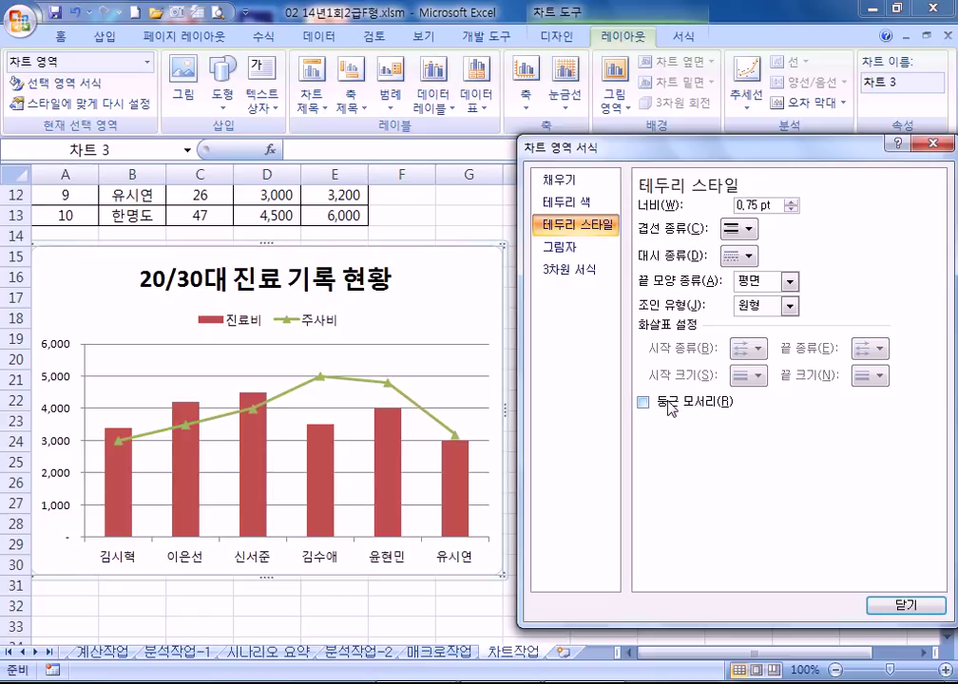
left_click(794, 206)
left_click(793, 206)
left_click(793, 206)
left_click(793, 206)
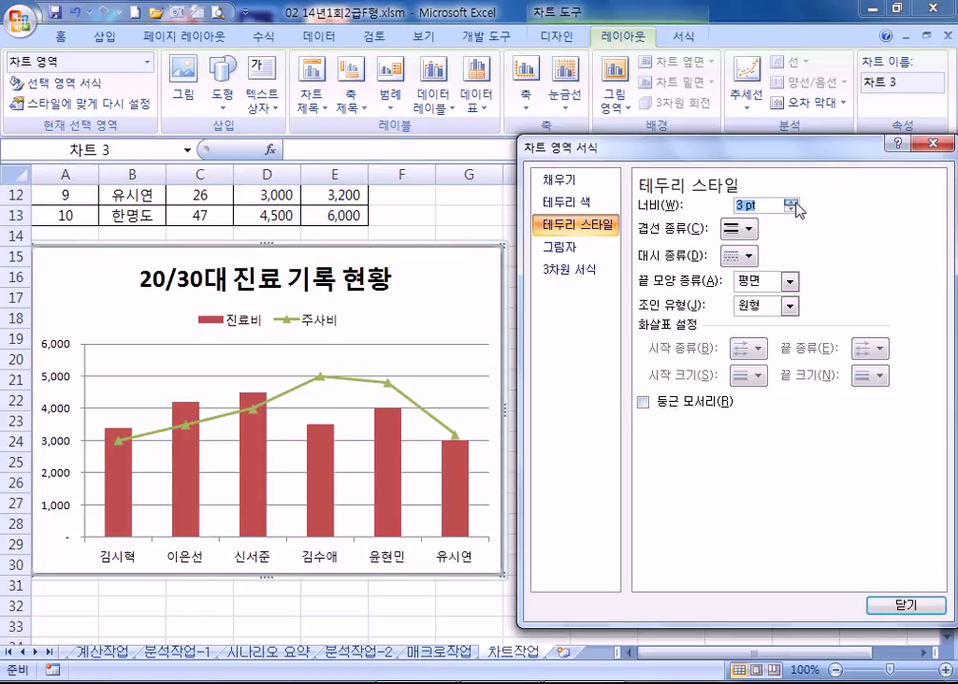
left_click(689, 406)
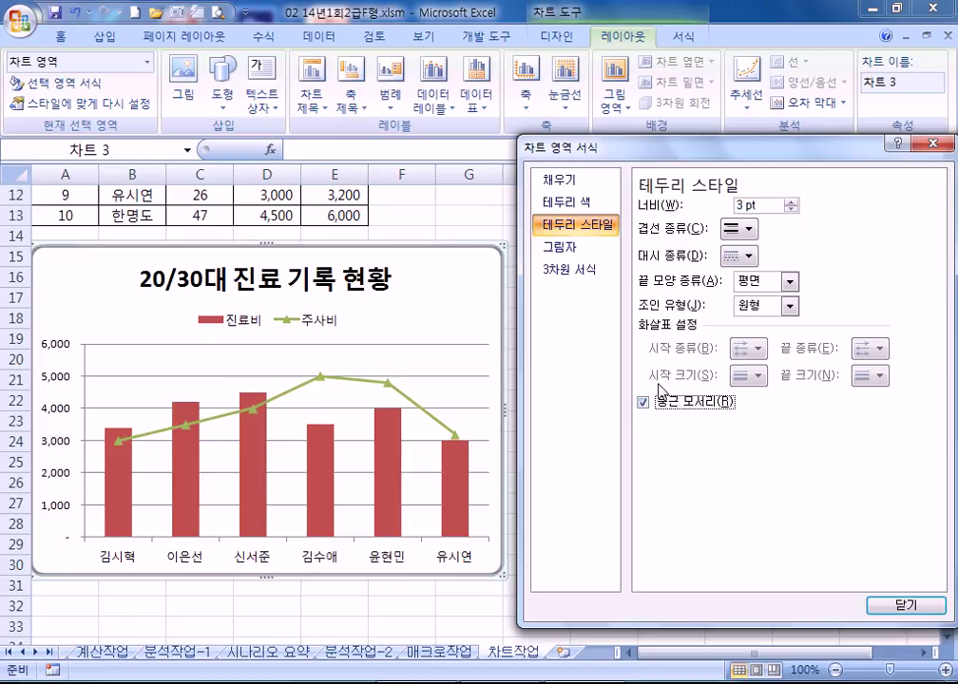
left_click(768, 208)
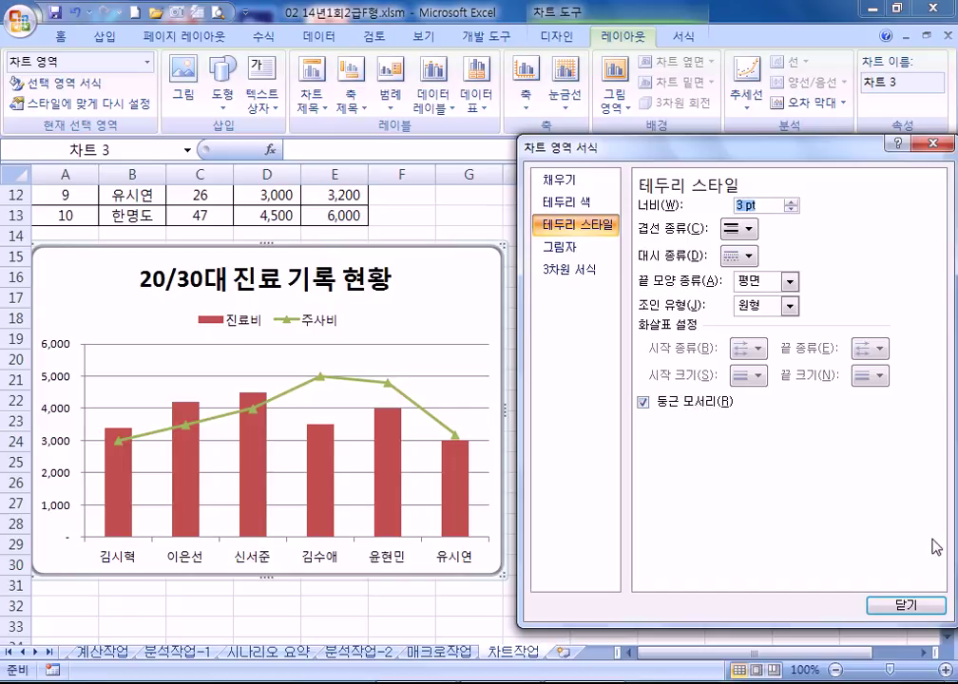
Close the chart area's format settings and select the finished chart on the sheet.
left_click(906, 604)
left_click(736, 427)
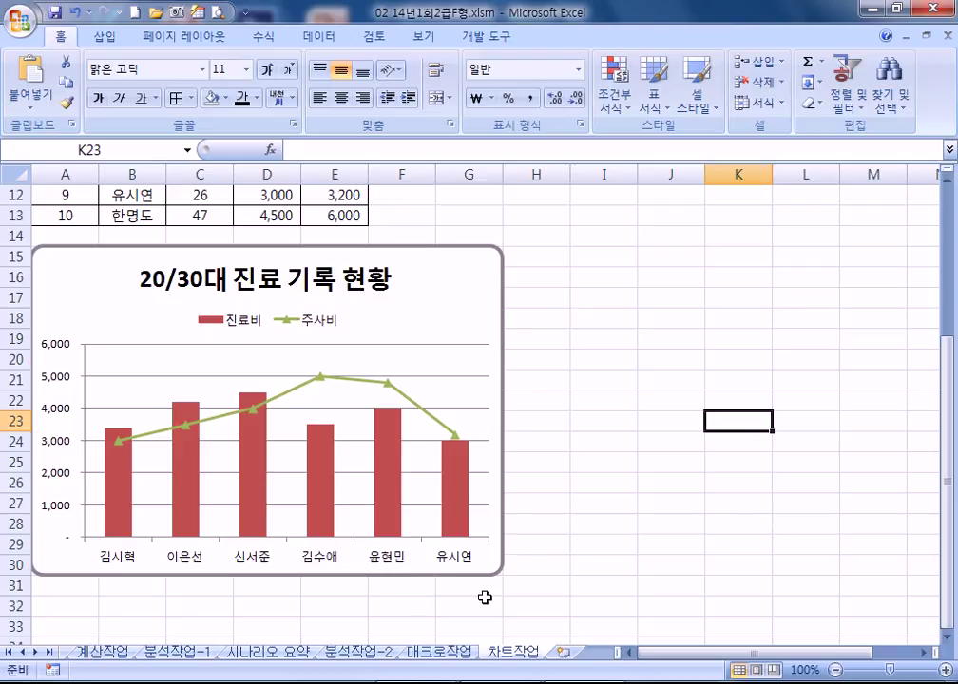
left_click(478, 310)
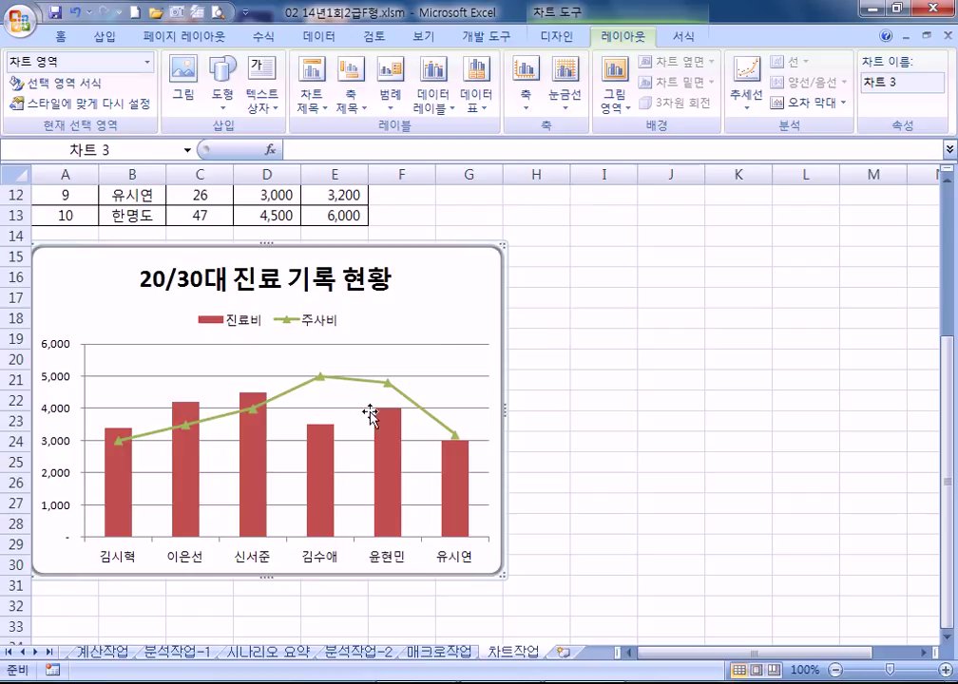
Compare the chart with the source table above it and review the list of selectable chart elements.
scroll(368, 327, "up", 4)
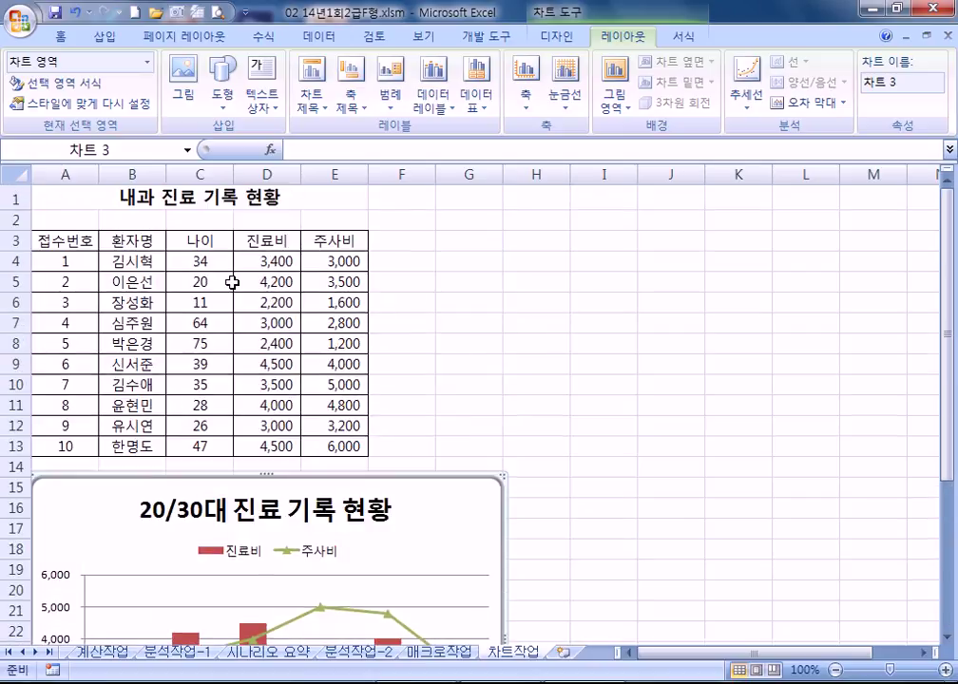
scroll(207, 271, "down", 3)
scroll(207, 269, "up", 2)
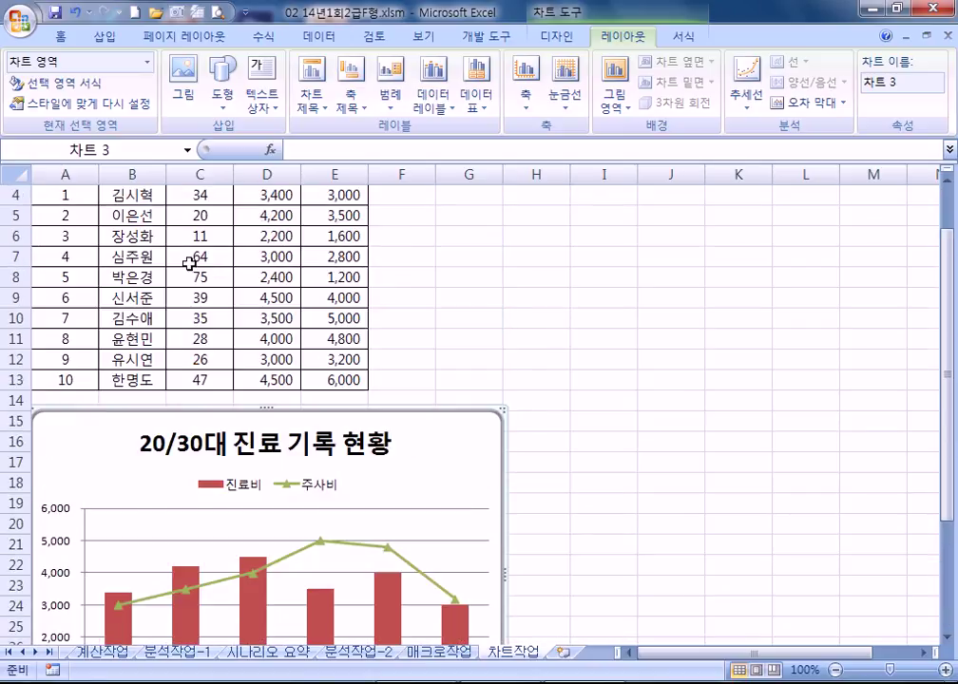
scroll(196, 257, "up", 1)
scroll(198, 259, "down", 3)
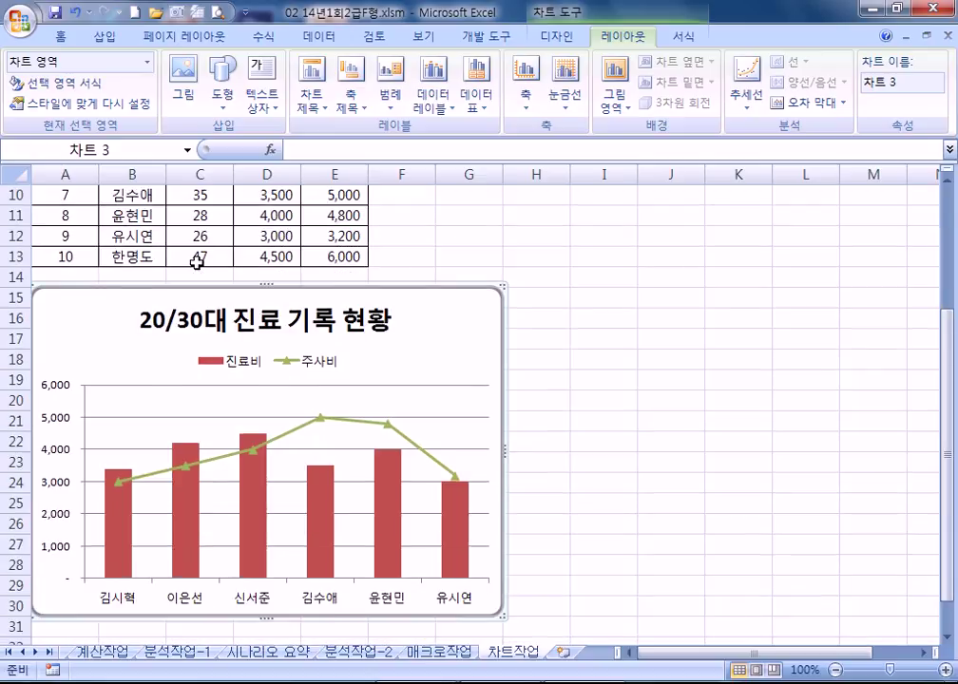
scroll(196, 262, "up", 3)
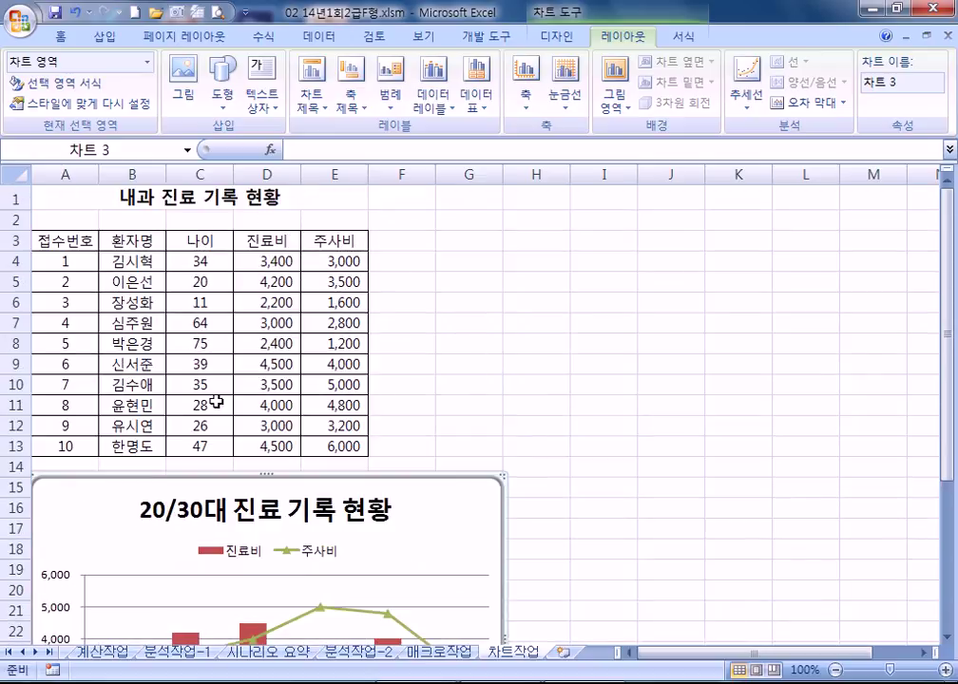
scroll(256, 412, "down", 3)
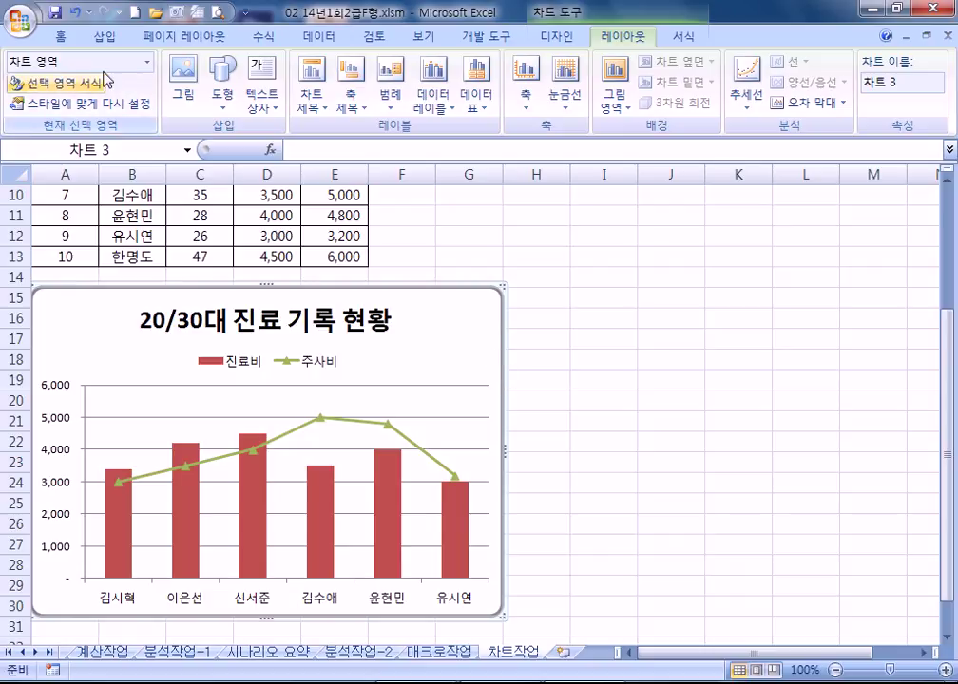
left_click(147, 62)
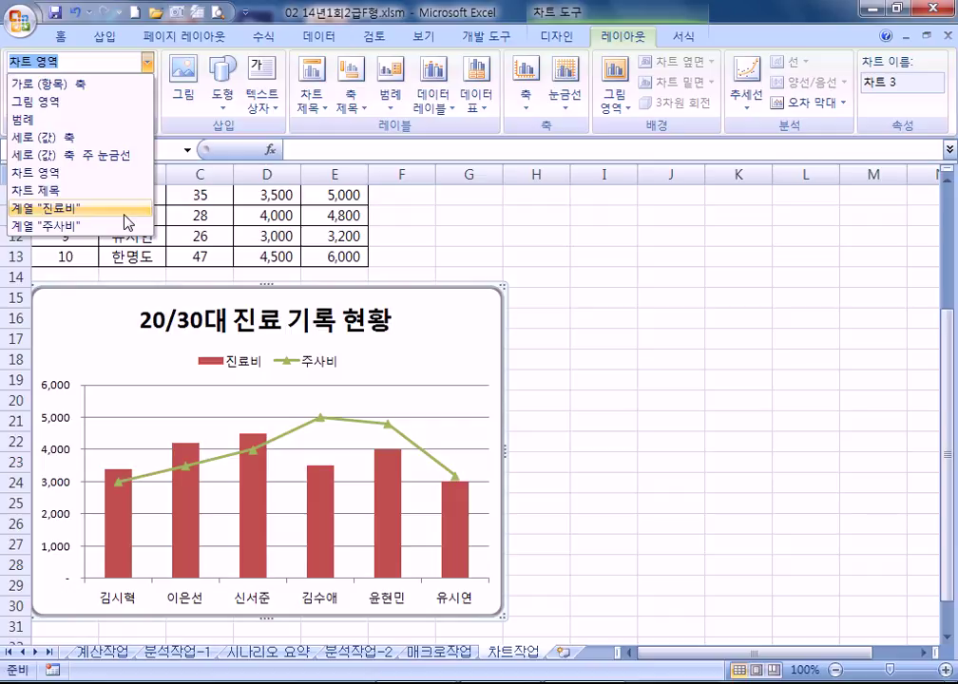
scroll(192, 280, "up", 3)
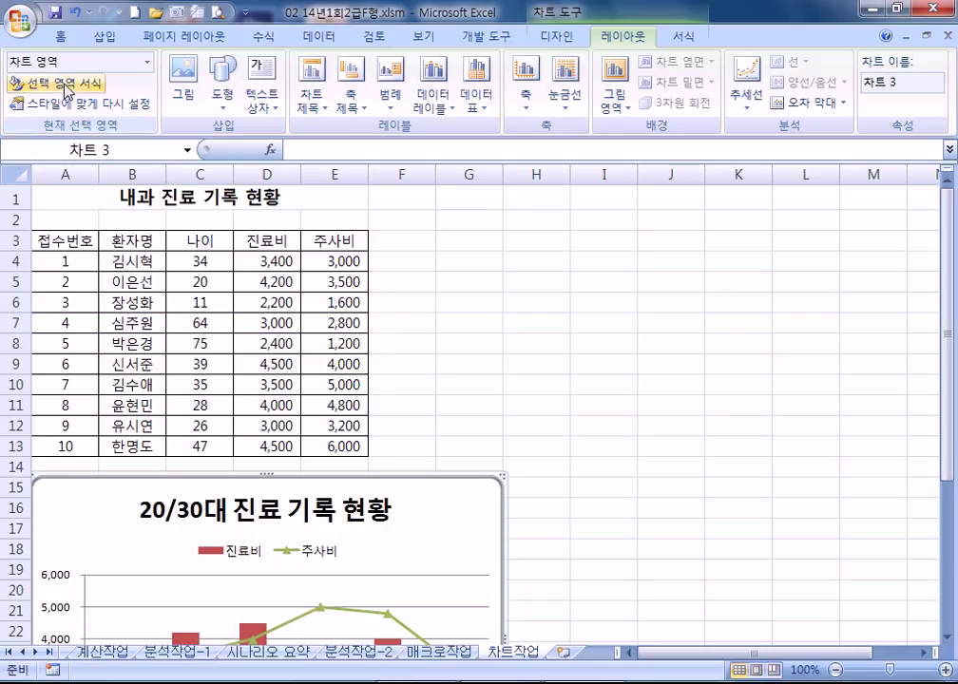
left_click(148, 62)
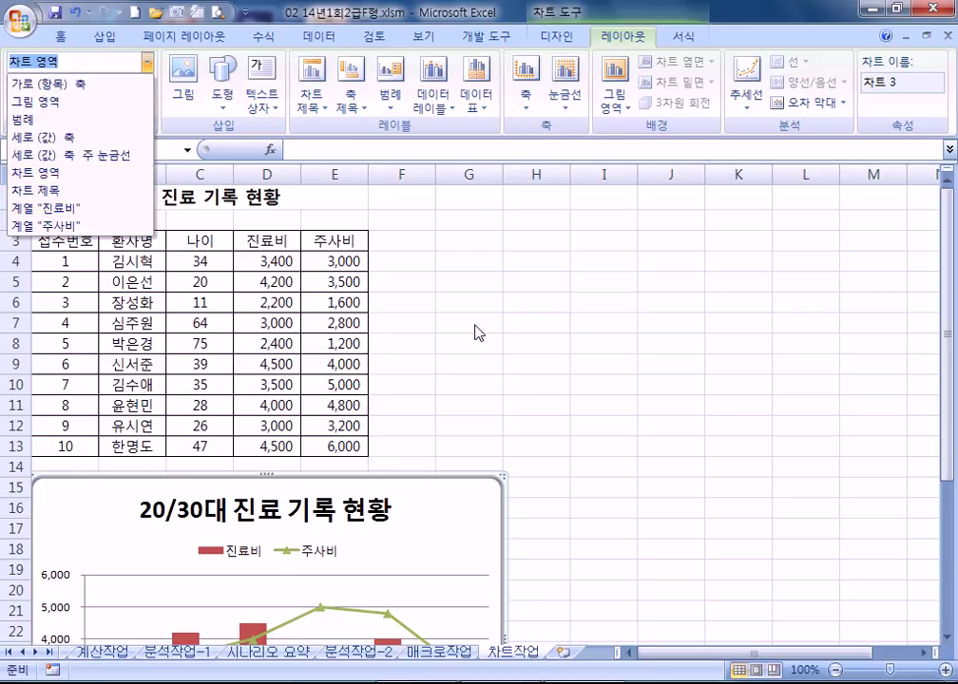
left_click(443, 408)
Review the chart's data range, series and category labels in the data source settings without changing them.
left_click(557, 36)
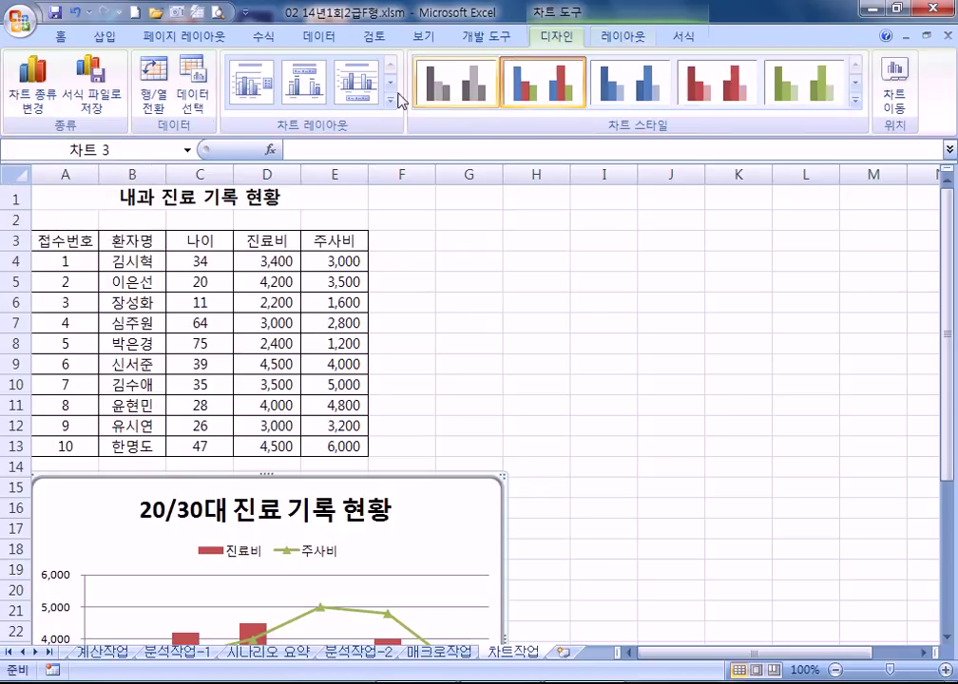
left_click(192, 92)
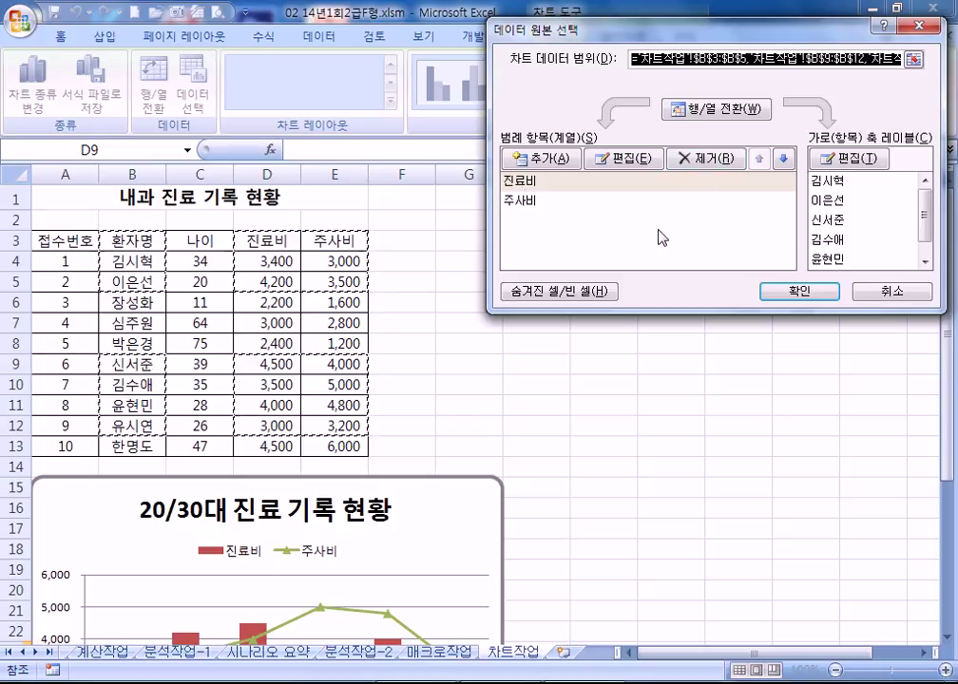
left_click(892, 290)
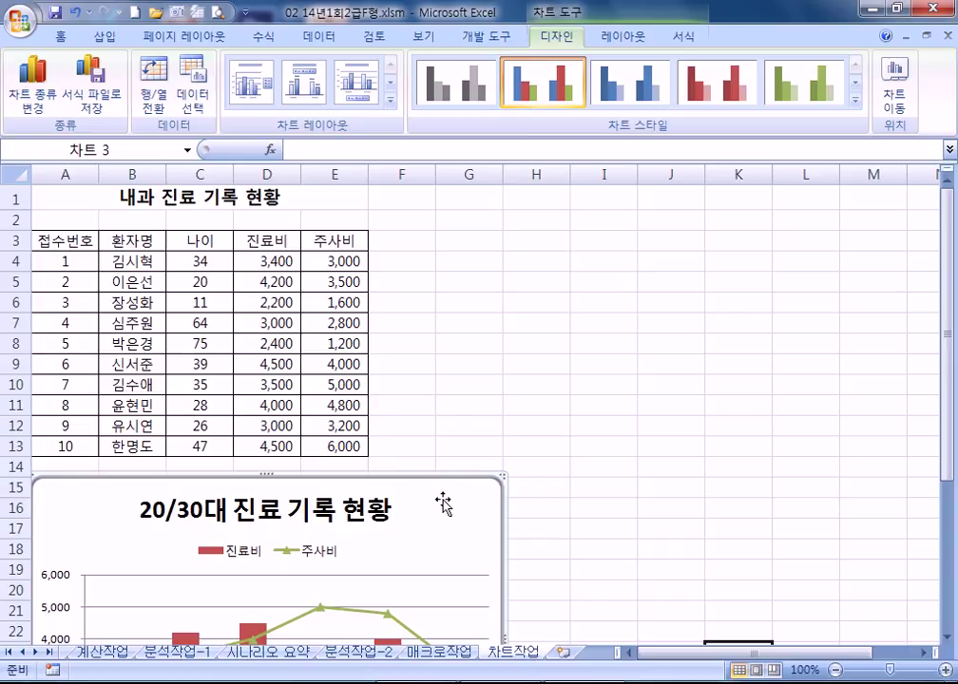
Check the border width and the 둥근 모서리 option in the chart area's border style settings.
right_click(443, 498)
right_click(421, 490)
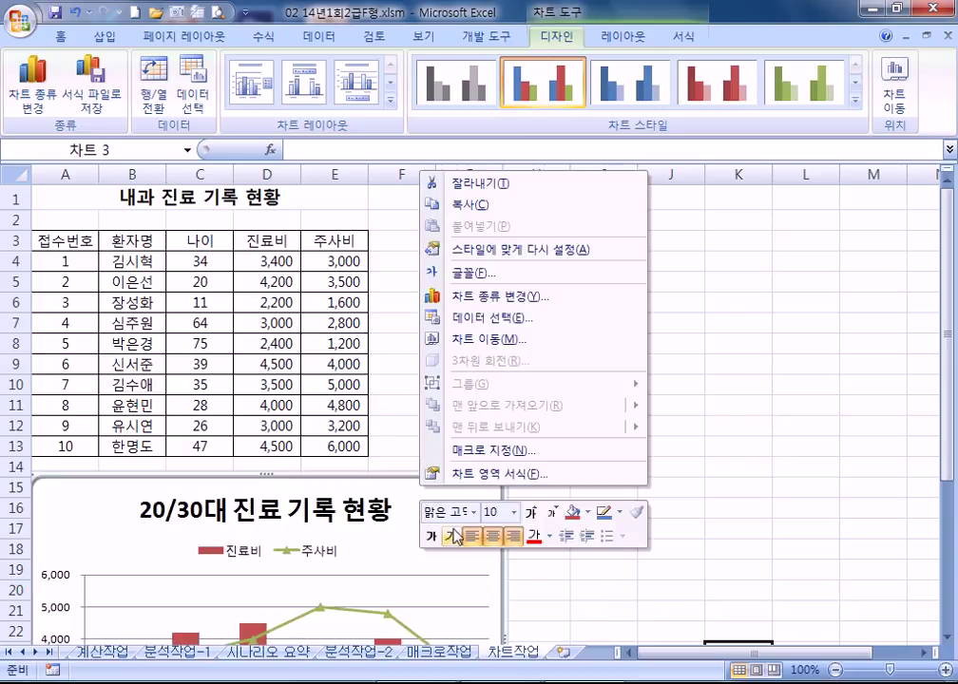
left_click(485, 472)
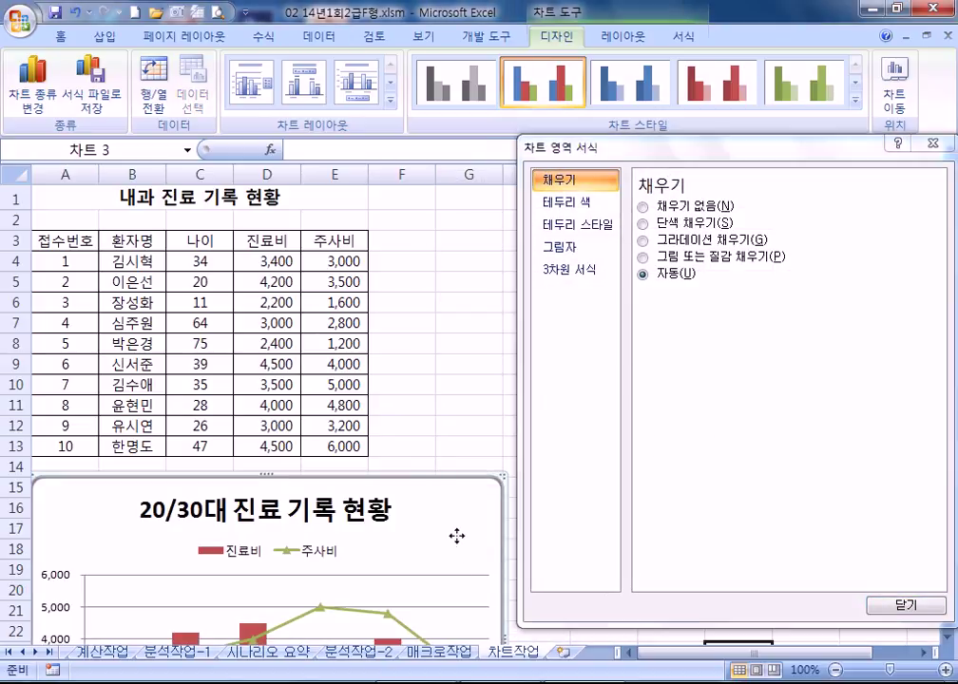
left_click(575, 224)
left_click_drag(735, 206, 756, 205)
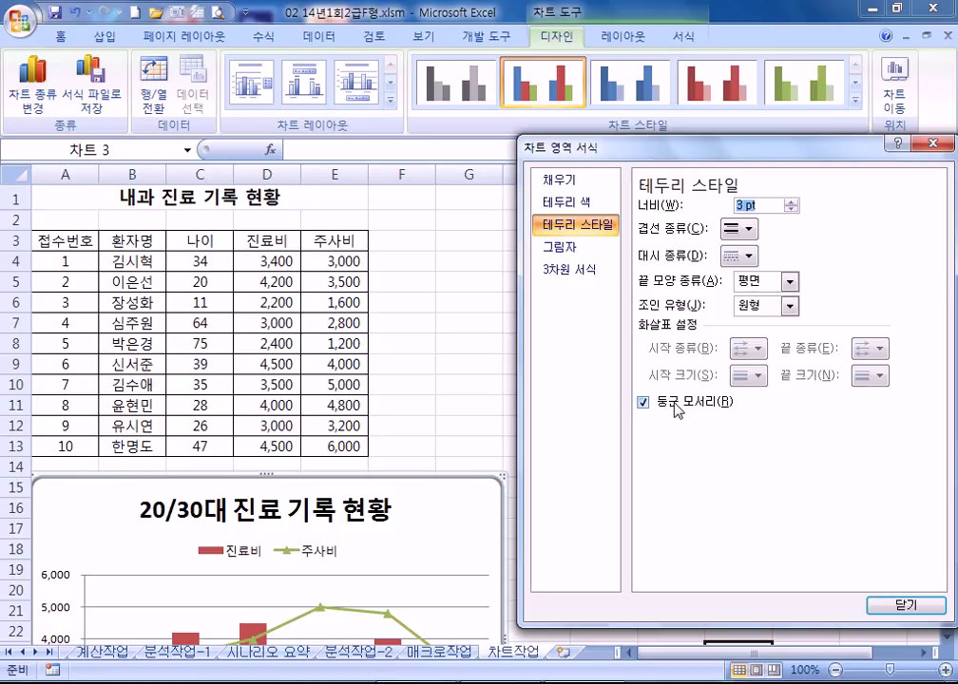
left_click(906, 605)
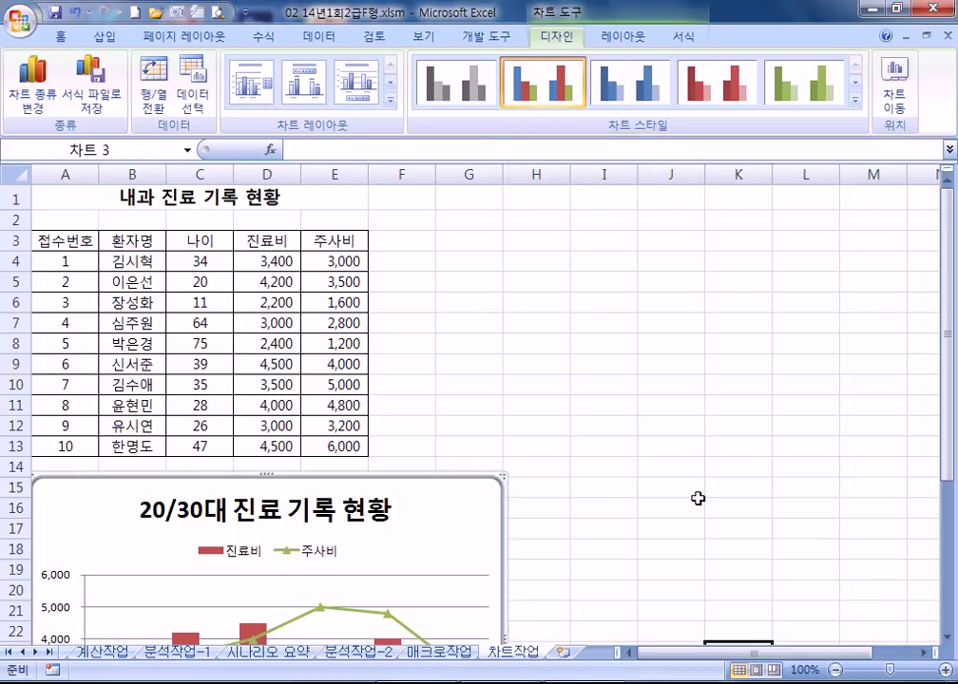